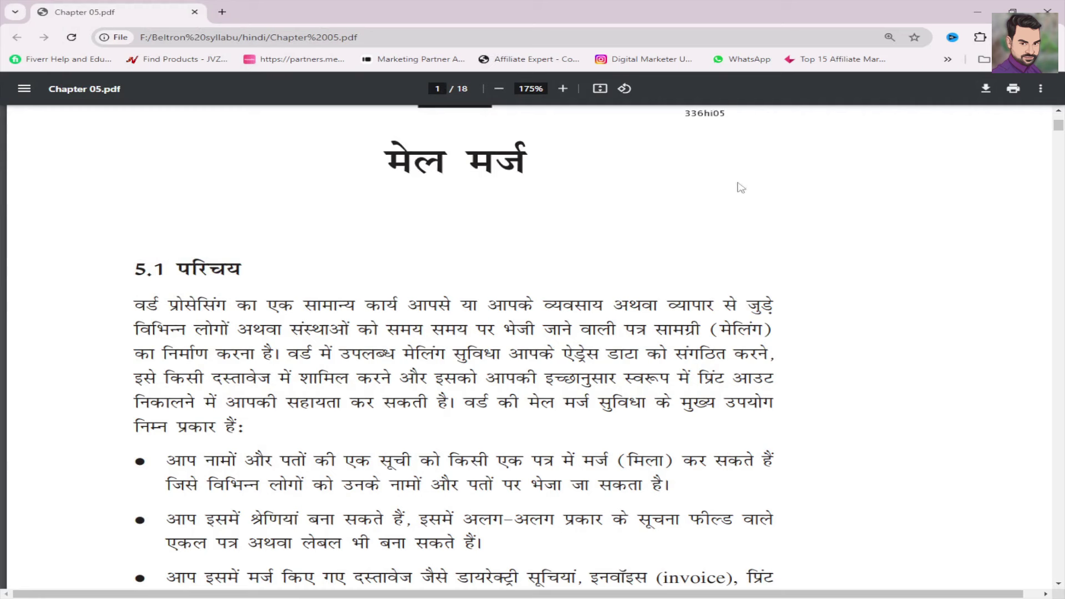
- Select and deselect the chapter title मेल मर्ज in the PDF, scrolling the page
{"action": "left_click_drag", "start_coordinate": [381, 162], "coordinate": [547, 156]}
{"action": "left_click", "coordinate": [553, 160]}
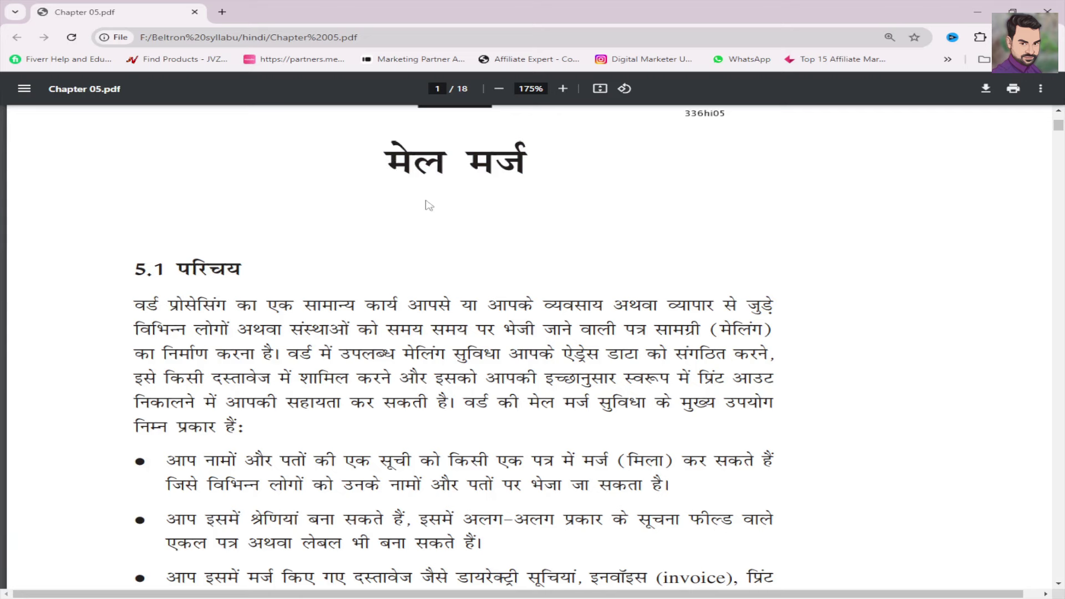
{"action": "scroll", "coordinate": [428, 205], "scroll_direction": "down", "scroll_amount": 2}
{"action": "scroll", "coordinate": [426, 224], "scroll_direction": "up", "scroll_amount": 3}
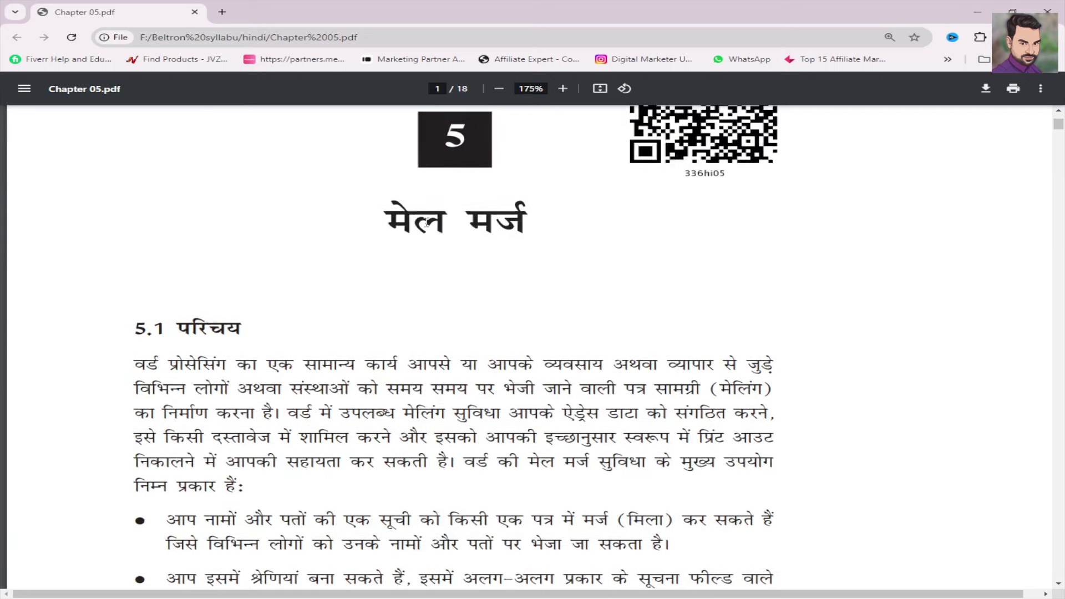
- Search 'wor' in the Start menu and launch Word 2016
{"action": "key", "text": "super"}
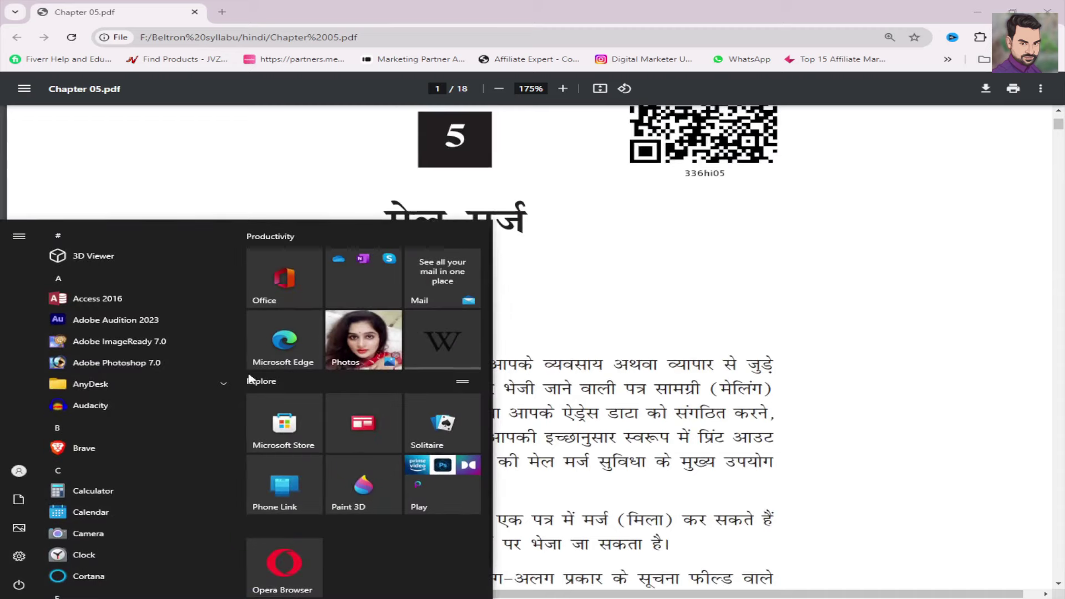
{"action": "type", "text": "wor"}
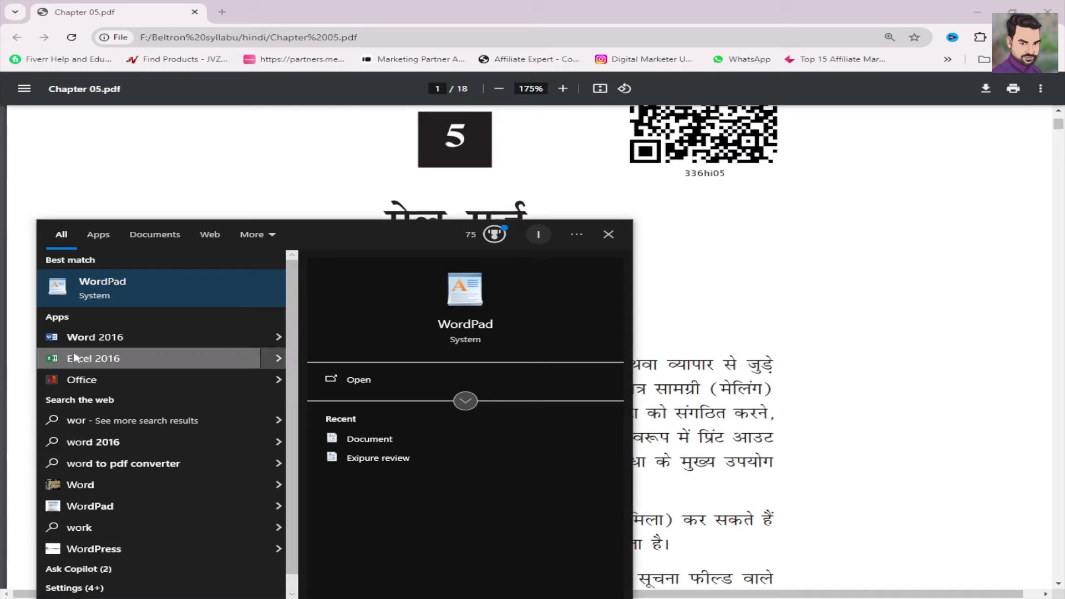
{"action": "left_click", "coordinate": [94, 339]}
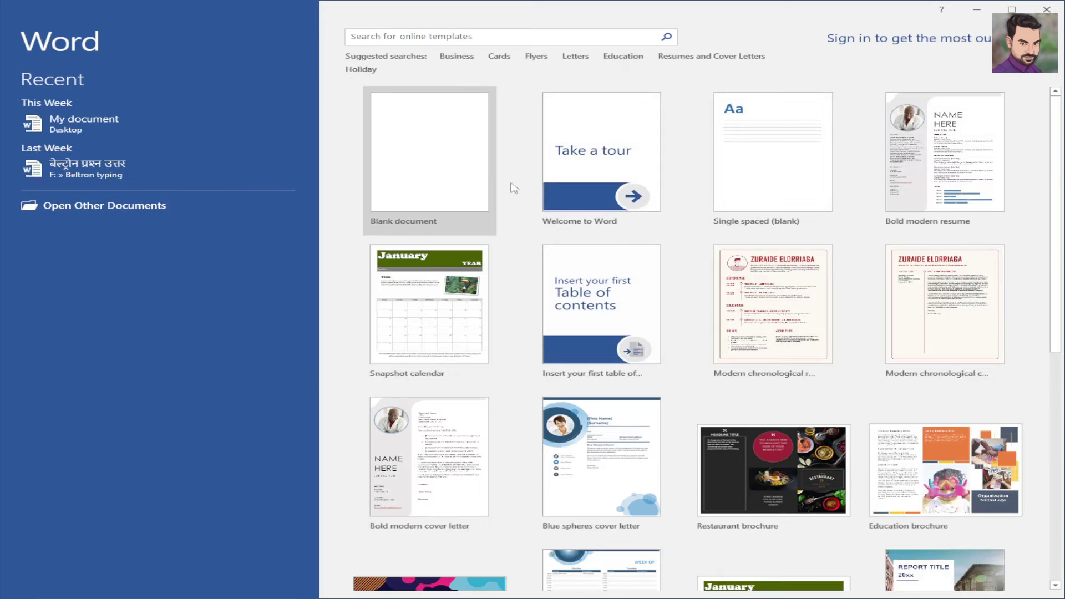
- Create a blank document, glance at the Mailings commands, then return to the chapter PDF in Chrome
{"action": "left_click", "coordinate": [466, 170]}
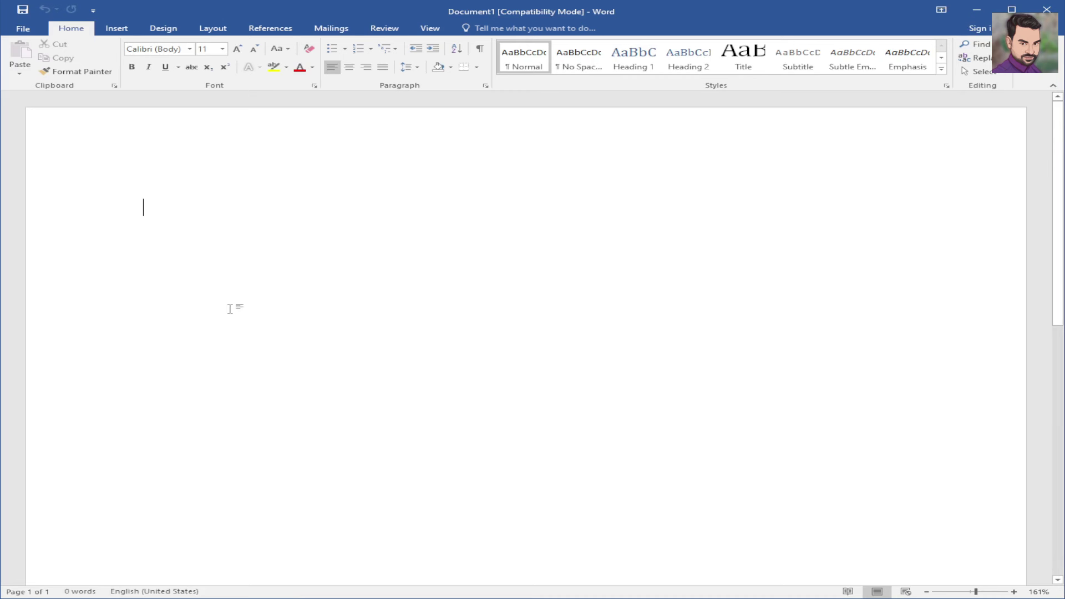
{"action": "left_click", "coordinate": [322, 28]}
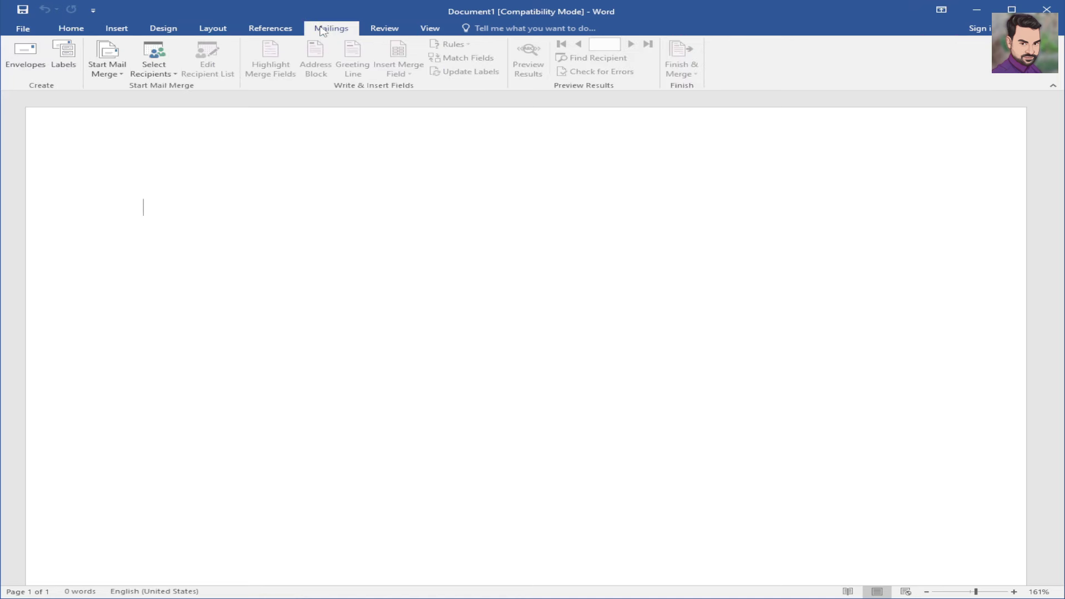
{"action": "left_click", "coordinate": [68, 32]}
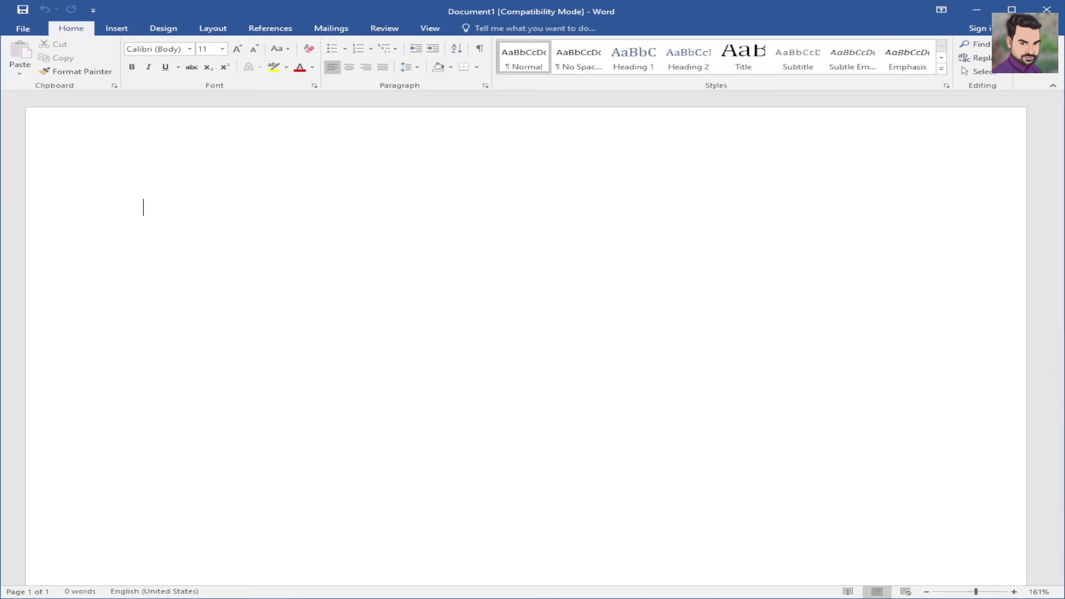
{"action": "left_click", "coordinate": [370, 597]}
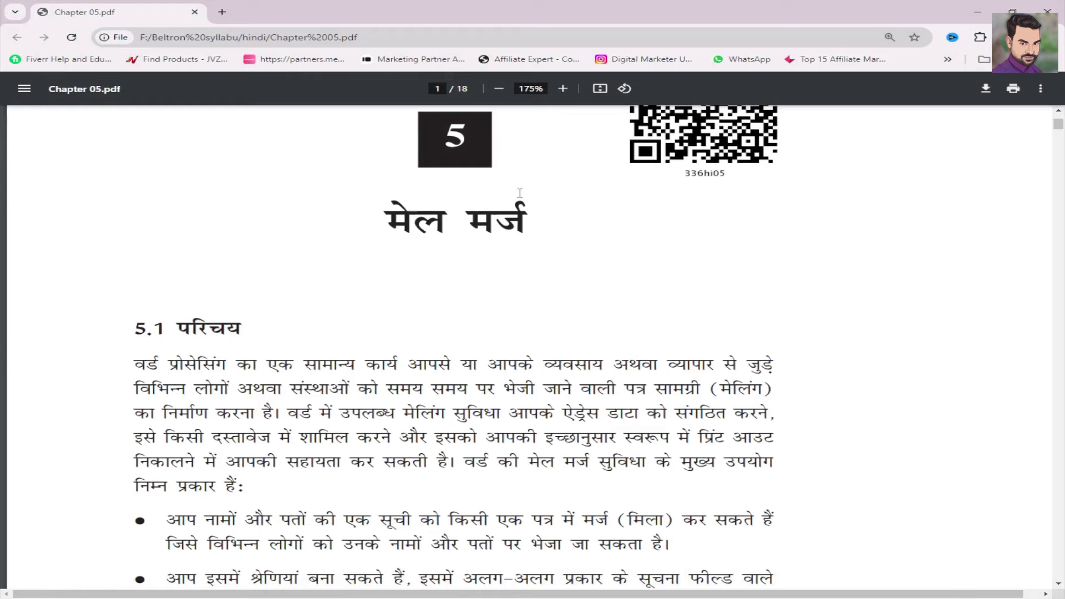
{"action": "scroll", "coordinate": [519, 191], "scroll_direction": "up", "scroll_amount": 3}
{"action": "scroll", "coordinate": [520, 191], "scroll_direction": "down", "scroll_amount": 3}
{"action": "scroll", "coordinate": [519, 192], "scroll_direction": "down", "scroll_amount": 2}
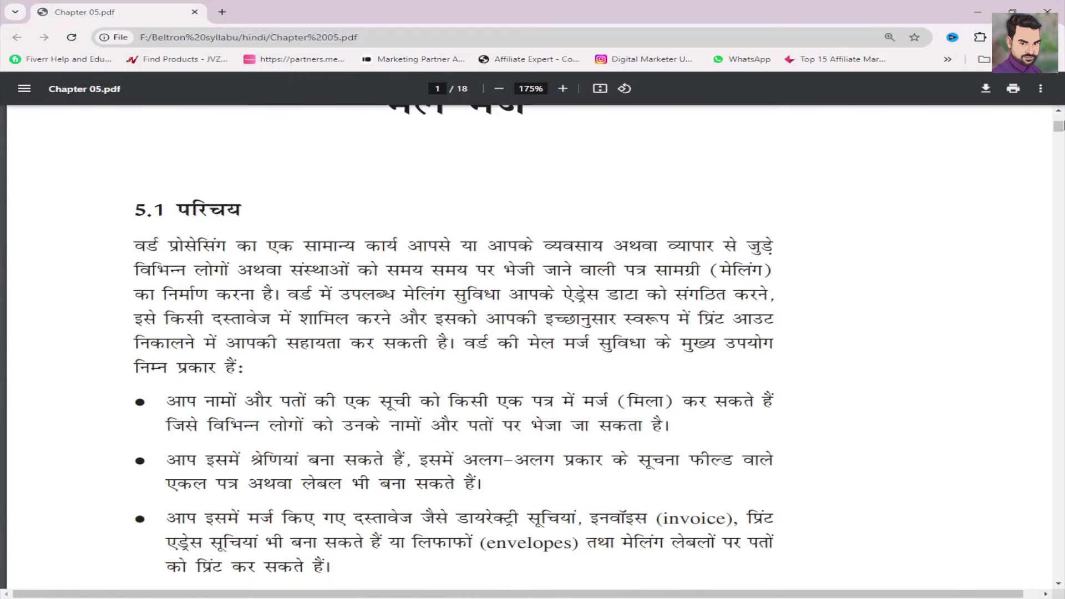
{"action": "scroll", "coordinate": [609, 273], "scroll_direction": "down", "scroll_amount": 6}
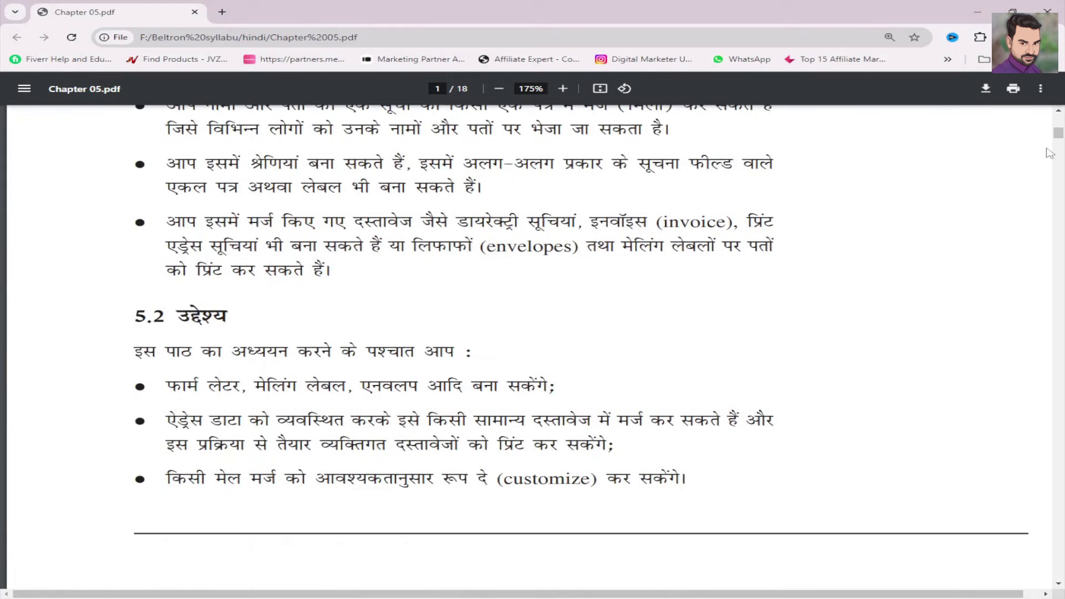
{"action": "scroll", "coordinate": [1061, 143], "scroll_direction": "down", "scroll_amount": 4}
{"action": "left_click_drag", "start_coordinate": [1062, 146], "coordinate": [1061, 118]}
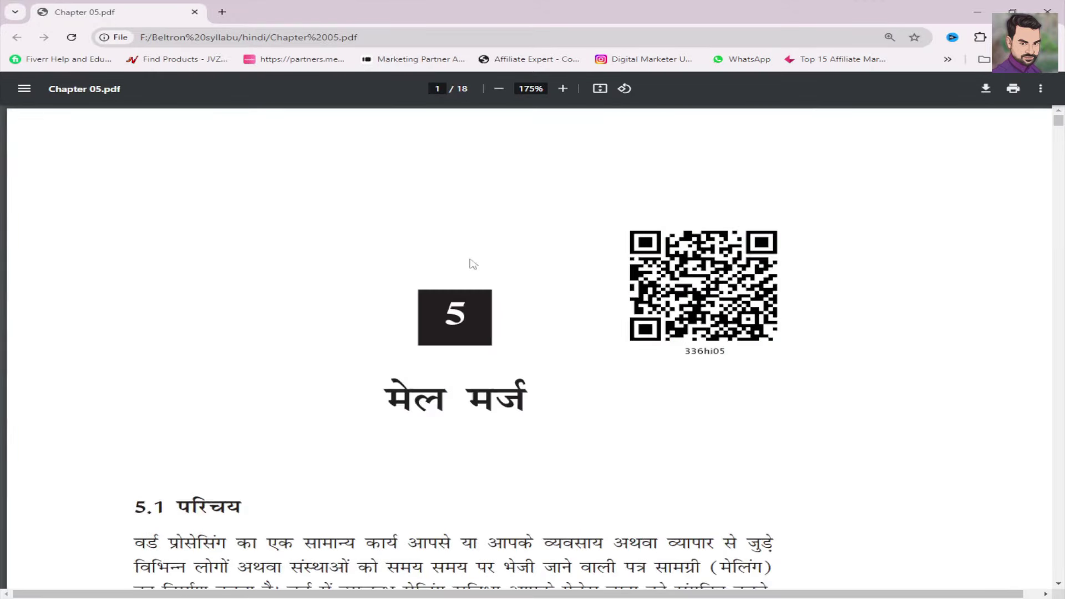
- Minimize Chrome and bring up Word's Mailings tab for the blank document
{"action": "left_click", "coordinate": [977, 11]}
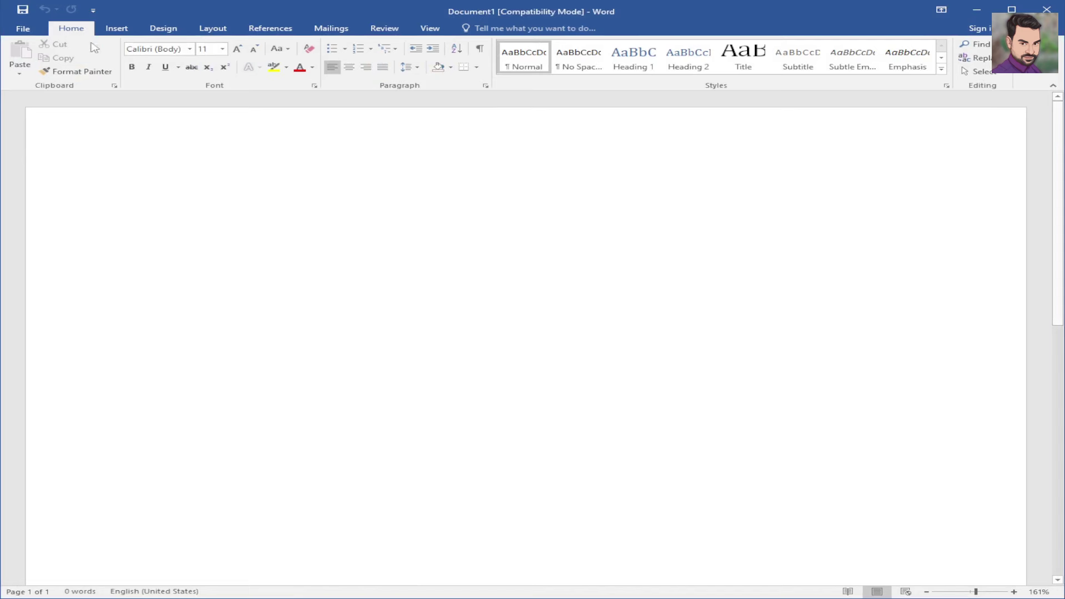
{"action": "left_click", "coordinate": [336, 31]}
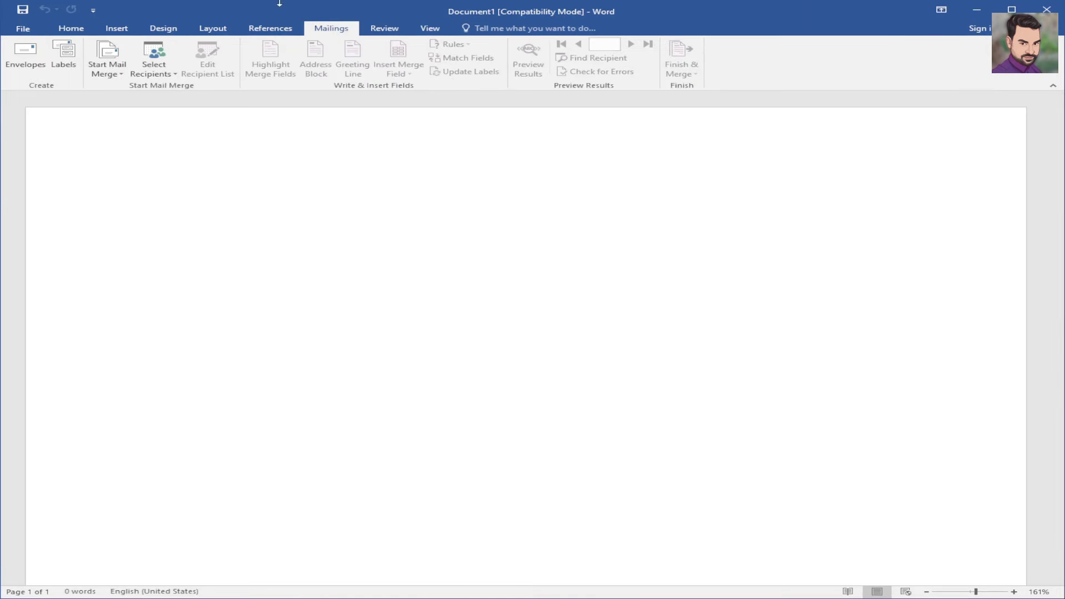
{"action": "left_click_drag", "start_coordinate": [278, 2], "coordinate": [384, 1]}
- Remove a stray 'D', dismiss the Connecting popup, and minimize Word to the desktop
{"action": "type", "text": "D"}
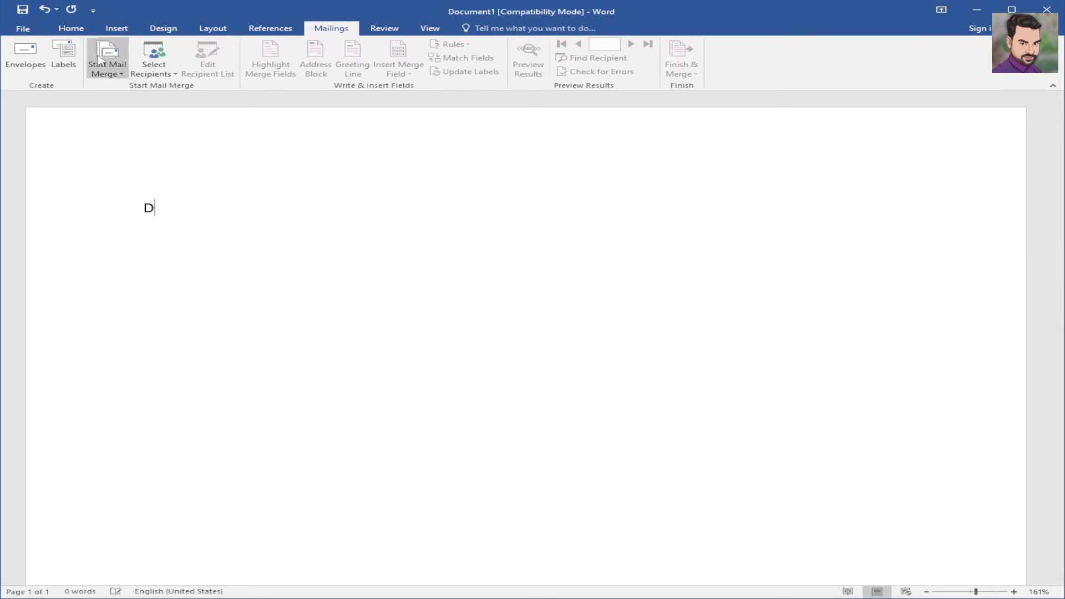
{"action": "key", "text": "BackSpace"}
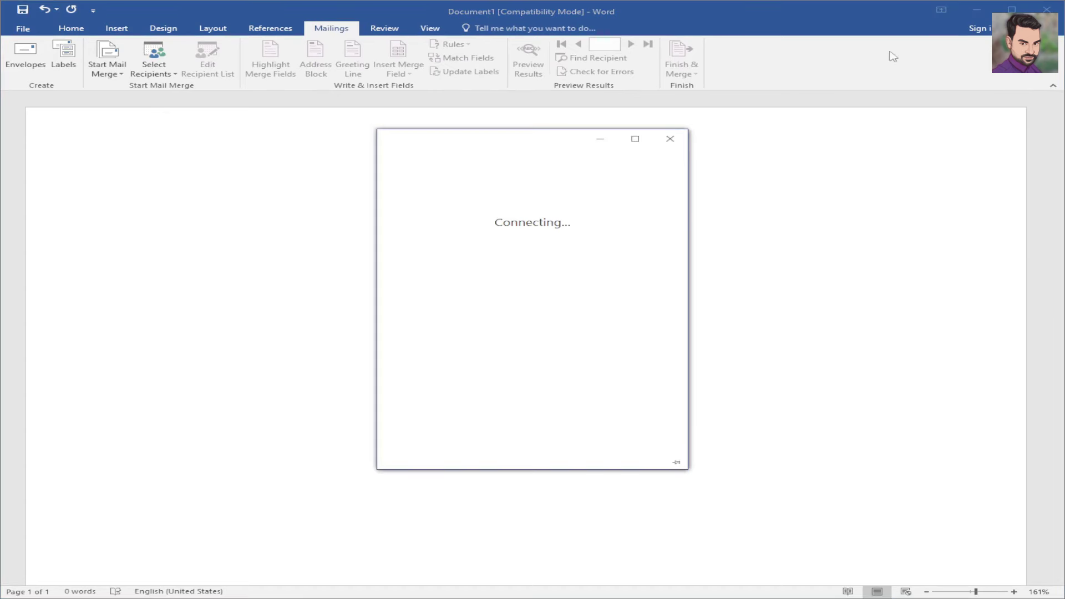
{"action": "left_click", "coordinate": [670, 138]}
{"action": "left_click", "coordinate": [976, 9]}
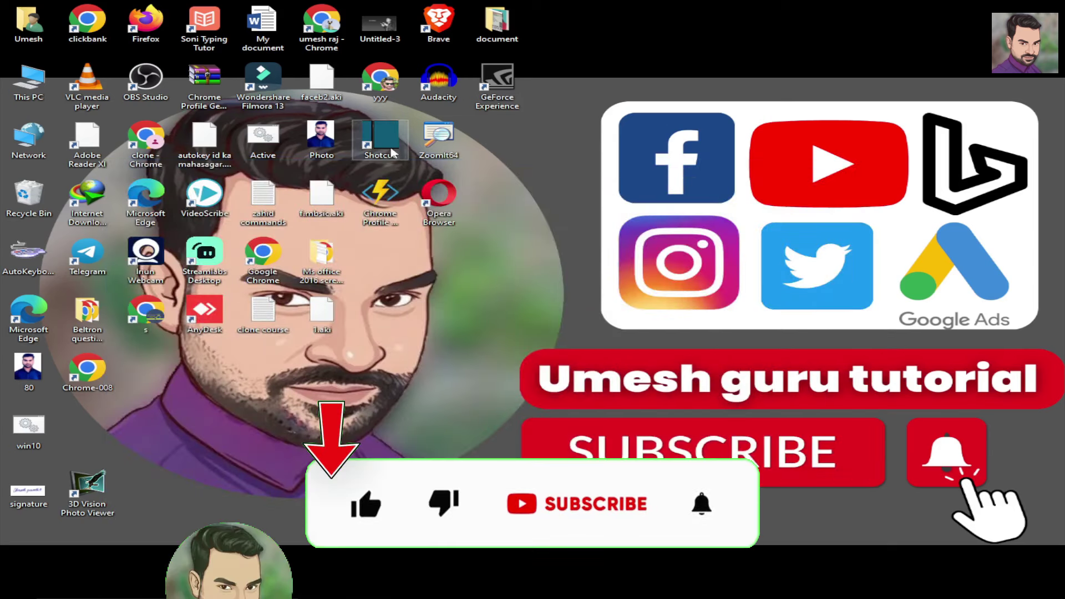
- Open ZoomIt64's settings from its desktop icon and close them with OK
{"action": "double_click", "coordinate": [439, 145]}
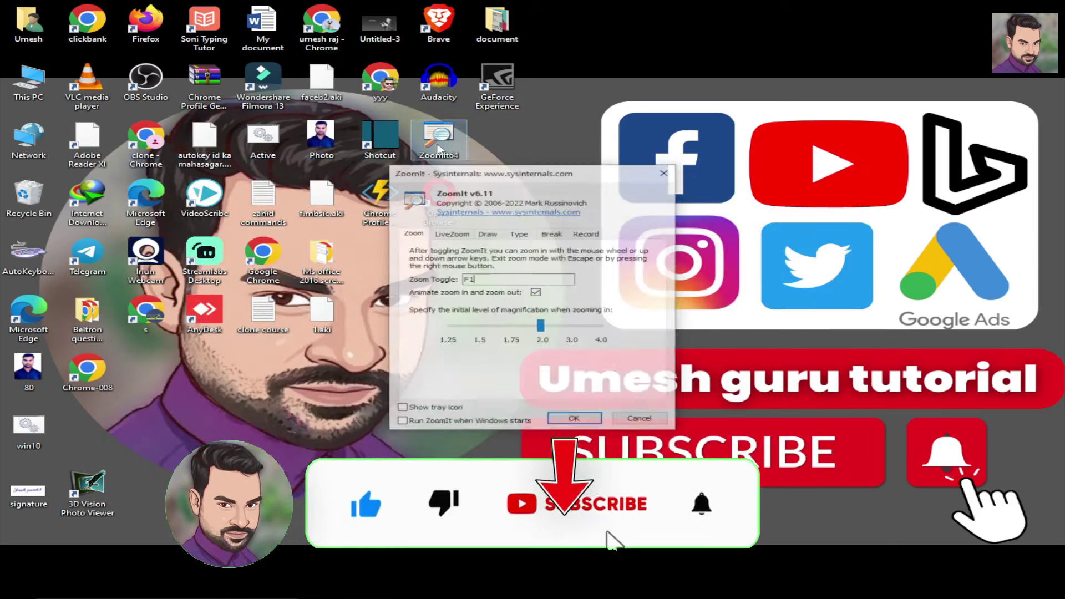
{"action": "left_click", "coordinate": [575, 420]}
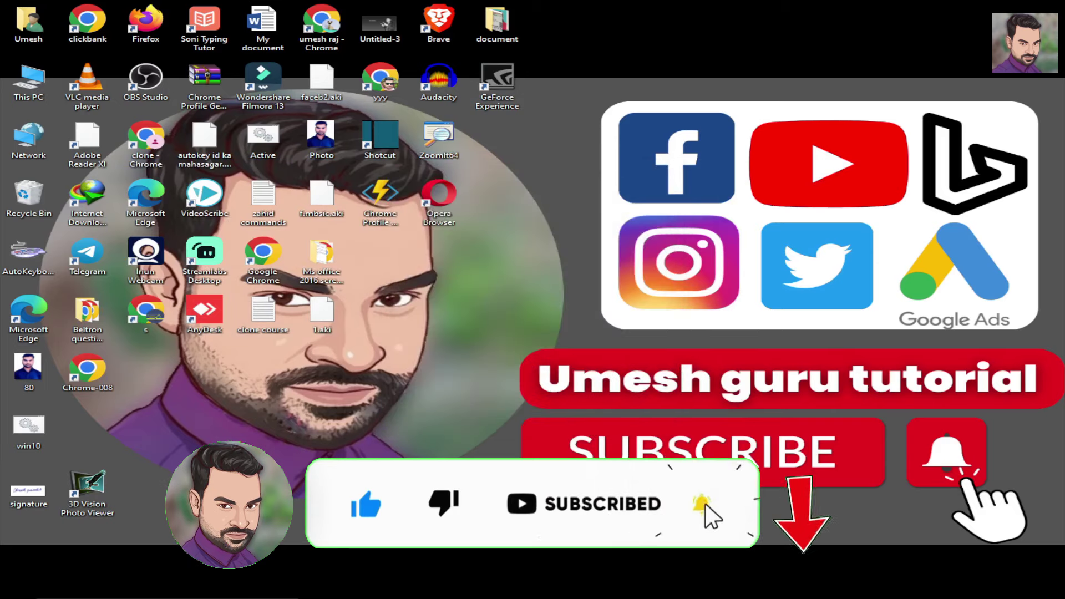
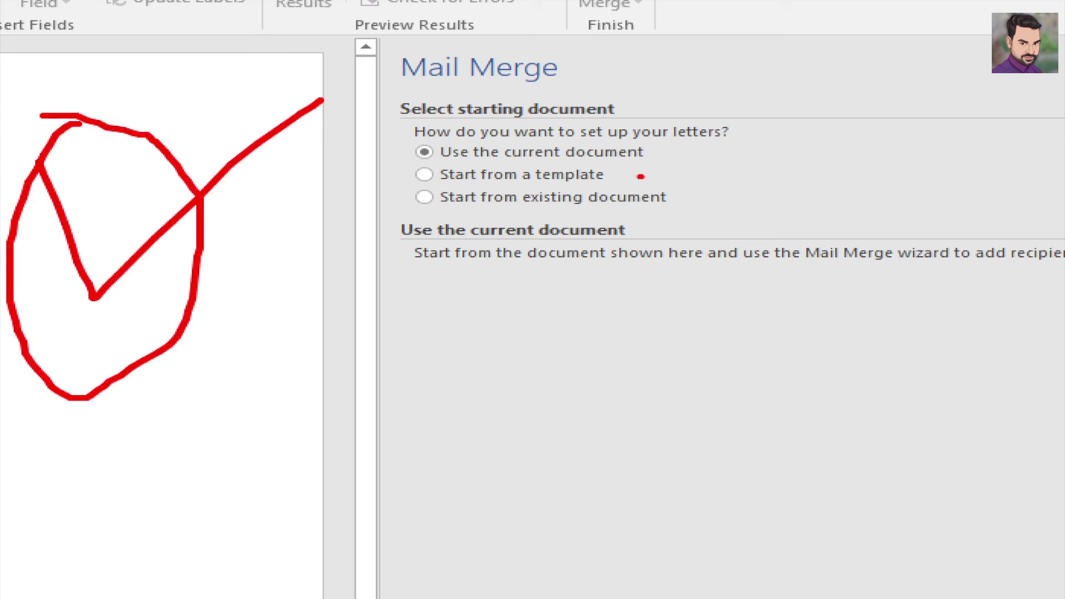
- Choose 'Start from a template' as the starting document in the Mail Merge pane
{"action": "mouse_move", "coordinate": [624, 174]}
{"action": "left_mouse_down"}
{"action": "mouse_move", "coordinate": [643, 178]}
{"action": "mouse_move", "coordinate": [700, 155]}
{"action": "left_mouse_up"}
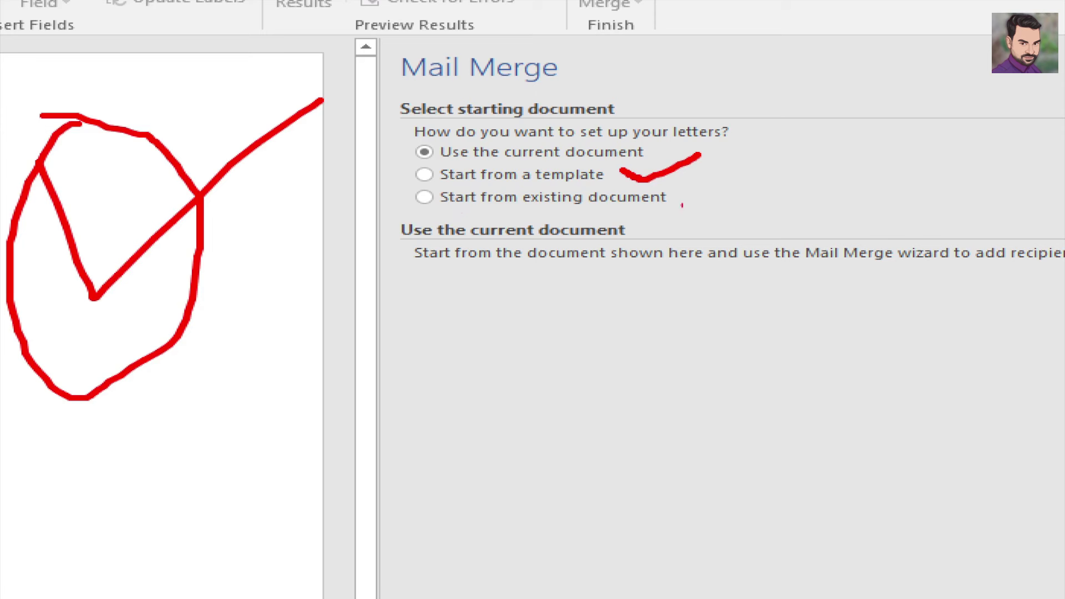
{"action": "mouse_move", "coordinate": [688, 197]}
{"action": "left_mouse_down"}
{"action": "mouse_move", "coordinate": [707, 206]}
{"action": "mouse_move", "coordinate": [799, 164]}
{"action": "left_mouse_up"}
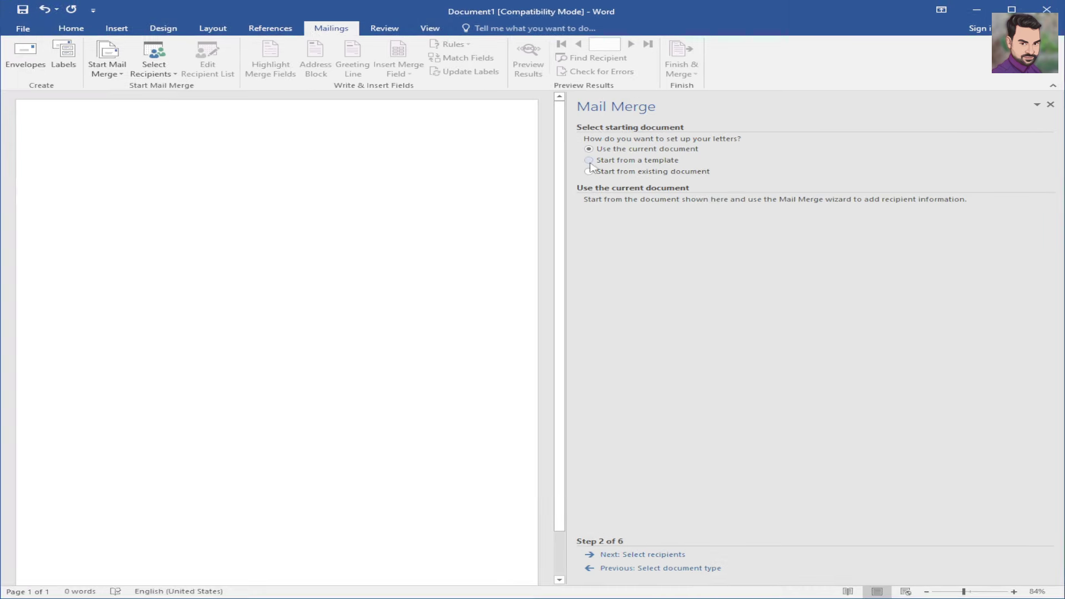
{"action": "left_click", "coordinate": [424, 174]}
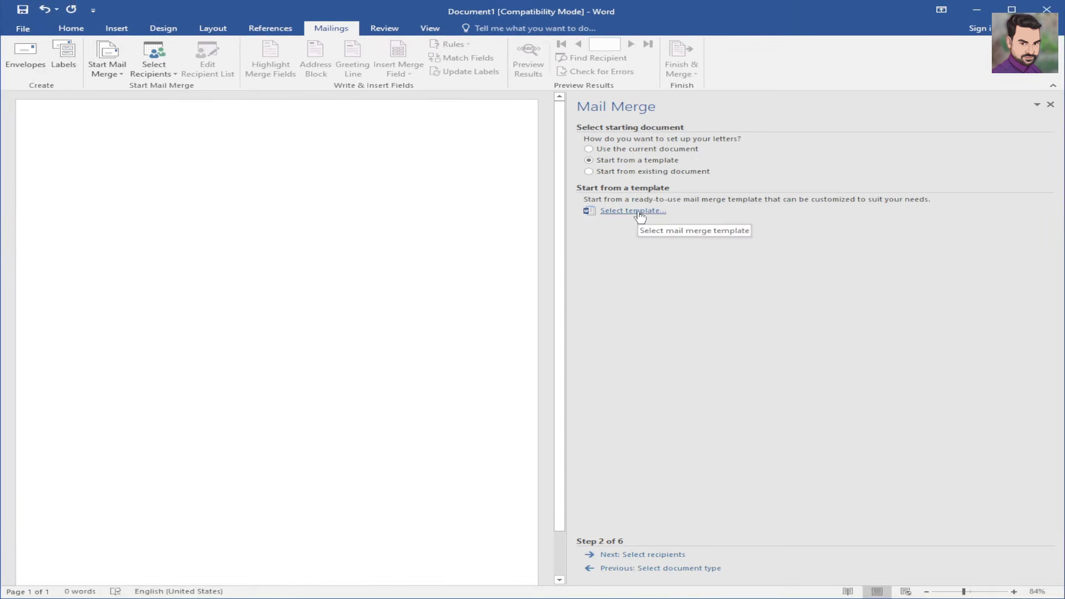
- Open the Select Template dialog and browse the General, Access Database Templates and Letters categories
{"action": "left_click", "coordinate": [639, 214]}
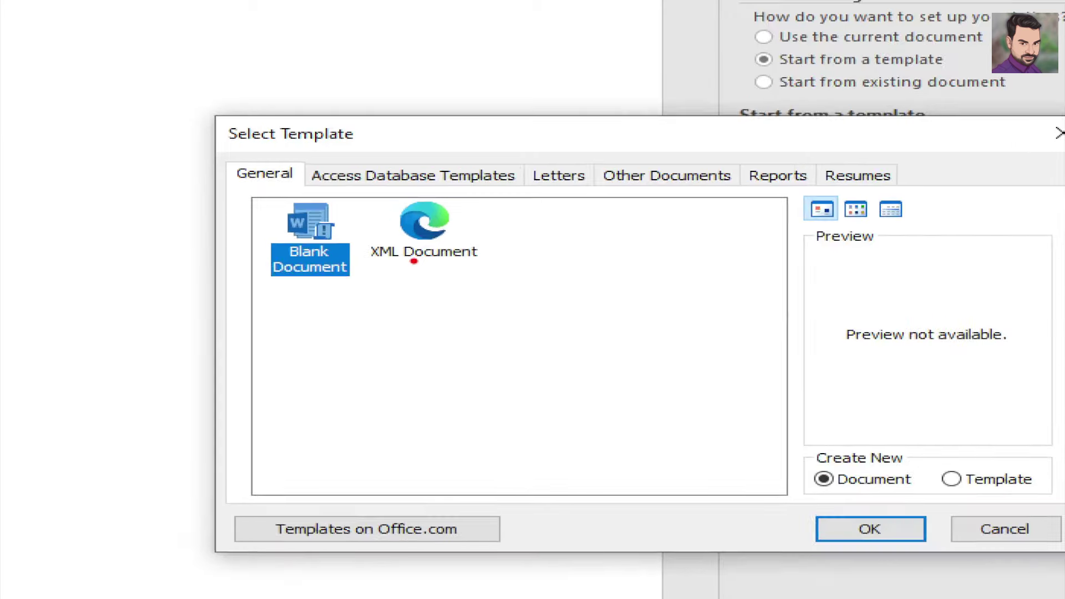
{"action": "mouse_move", "coordinate": [416, 264]}
{"action": "left_mouse_down"}
{"action": "mouse_move", "coordinate": [433, 267]}
{"action": "mouse_move", "coordinate": [525, 229]}
{"action": "left_mouse_up"}
{"action": "left_click_drag", "start_coordinate": [314, 287], "coordinate": [370, 265]}
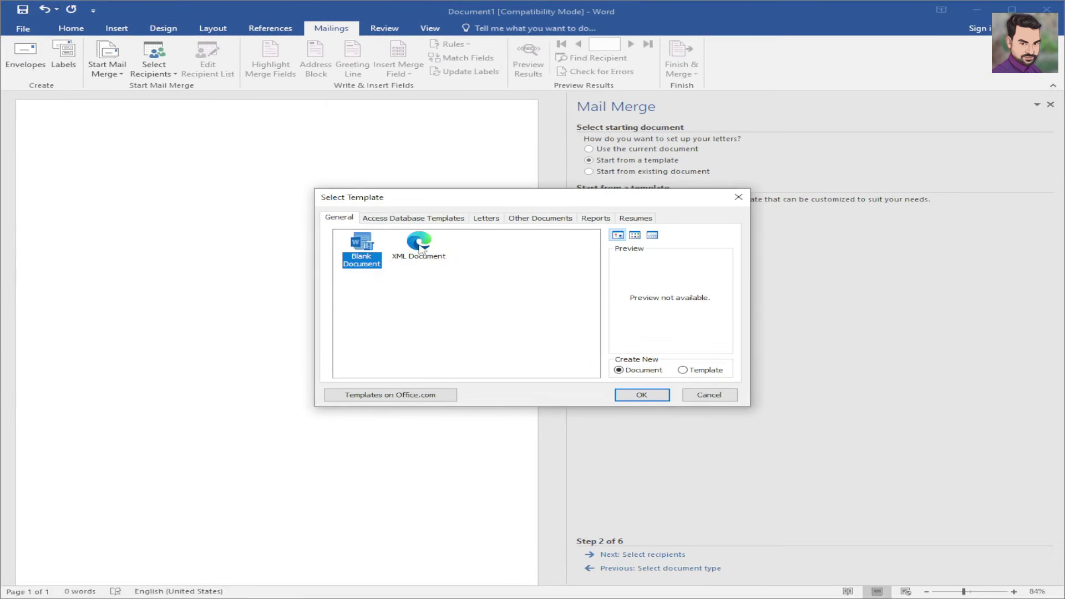
{"action": "left_click", "coordinate": [424, 235]}
{"action": "left_click", "coordinate": [342, 260]}
{"action": "left_click", "coordinate": [454, 219]}
{"action": "left_click", "coordinate": [487, 219]}
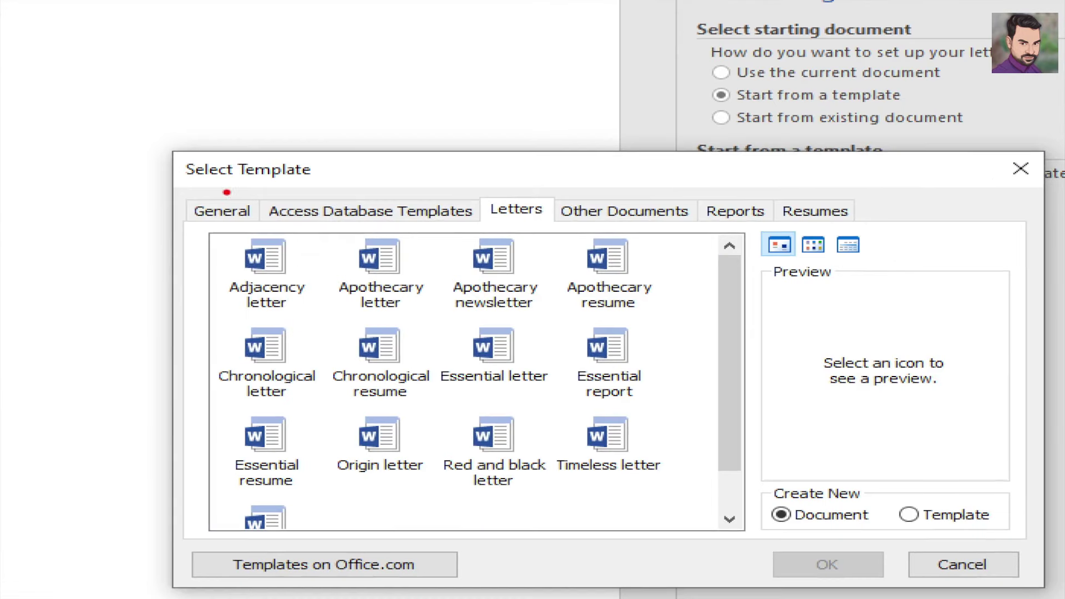
- Look through the Other Documents, Reports and Resumes template categories
{"action": "left_click_drag", "start_coordinate": [226, 192], "coordinate": [270, 181]}
{"action": "left_click_drag", "start_coordinate": [334, 193], "coordinate": [407, 176]}
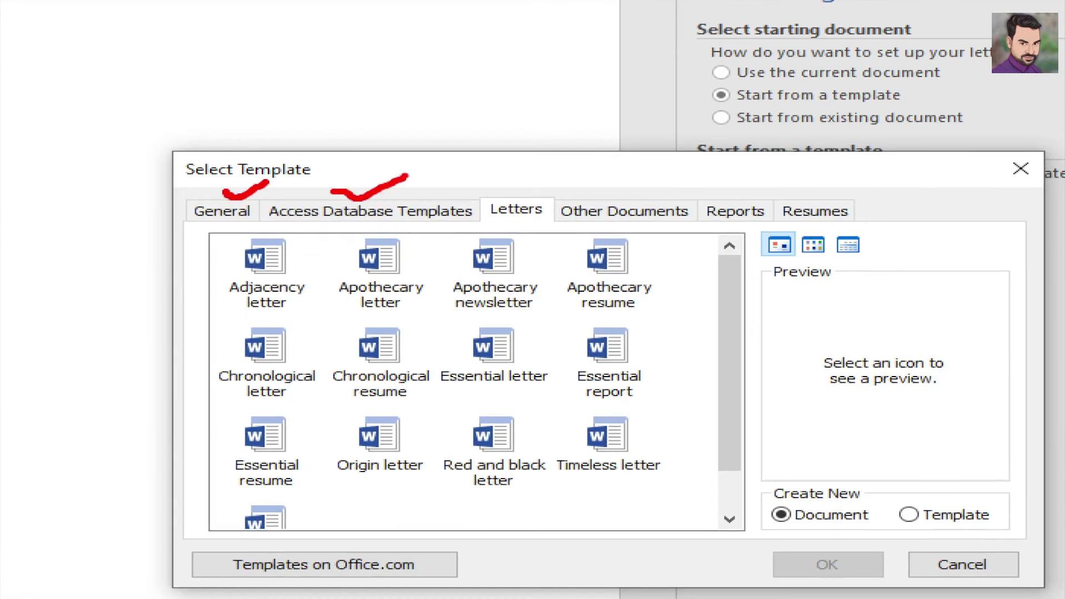
{"action": "left_click_drag", "start_coordinate": [530, 183], "coordinate": [564, 168]}
{"action": "mouse_move", "coordinate": [638, 178]}
{"action": "left_mouse_down"}
{"action": "mouse_move", "coordinate": [687, 163]}
{"action": "mouse_move", "coordinate": [755, 203]}
{"action": "mouse_move", "coordinate": [800, 154]}
{"action": "left_mouse_up"}
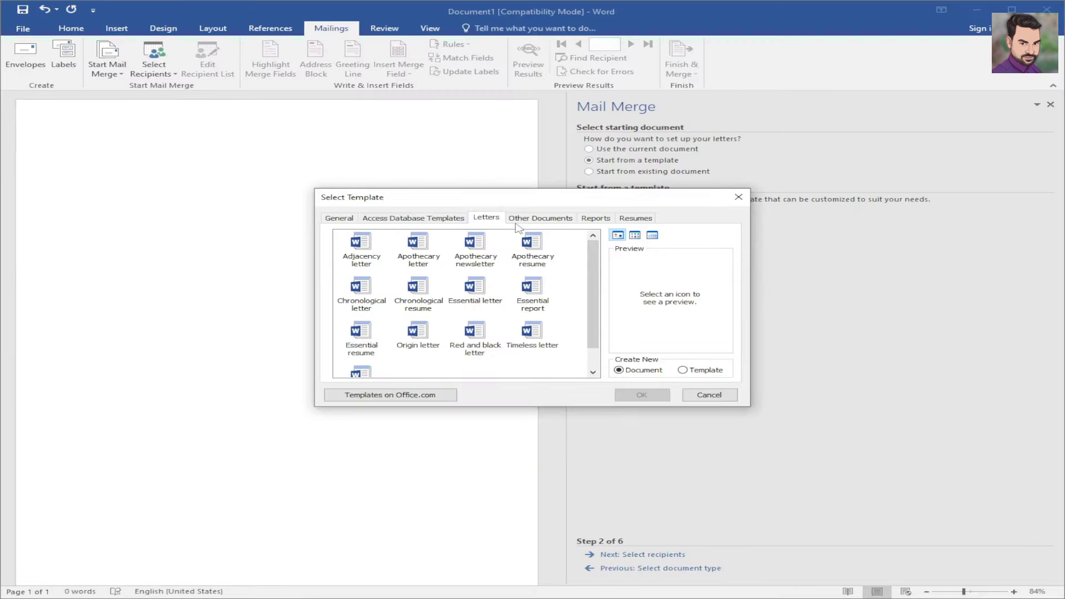
{"action": "left_click", "coordinate": [607, 212]}
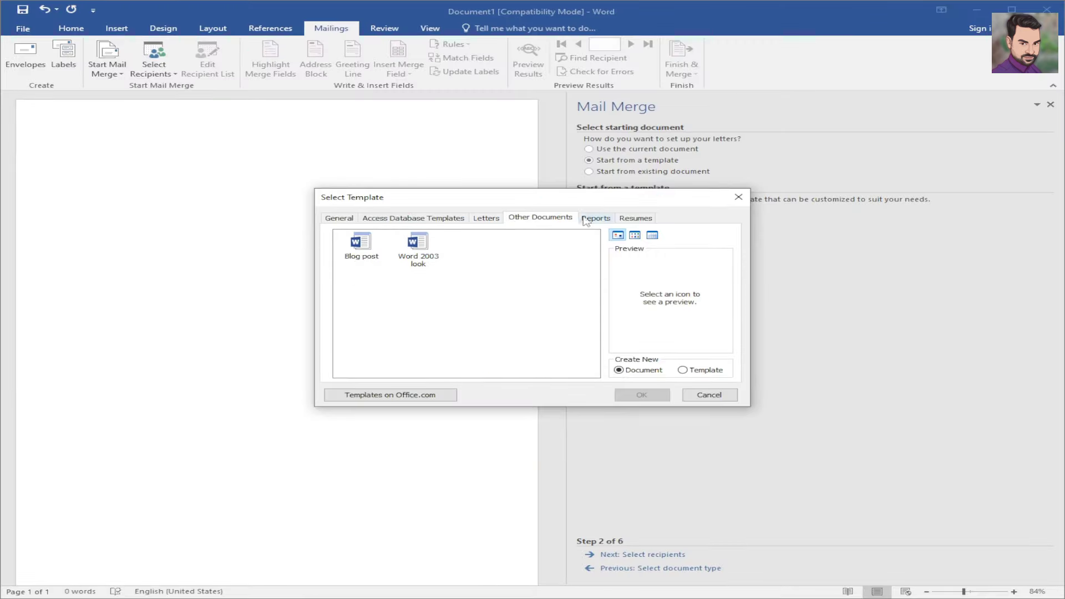
{"action": "left_click", "coordinate": [591, 218]}
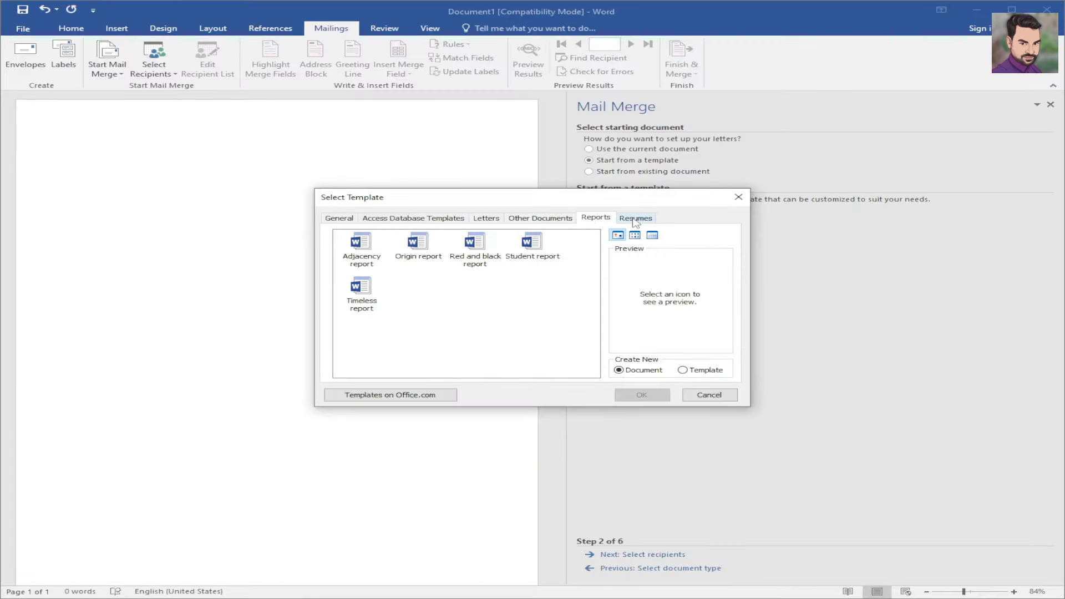
{"action": "left_click", "coordinate": [635, 220]}
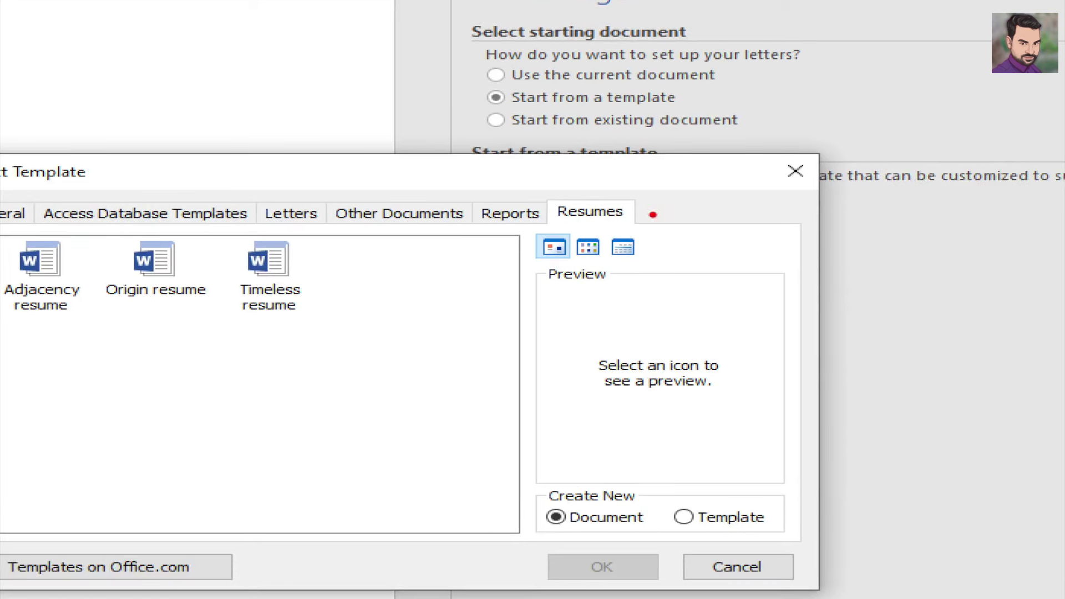
{"action": "left_click_drag", "start_coordinate": [649, 205], "coordinate": [813, 167]}
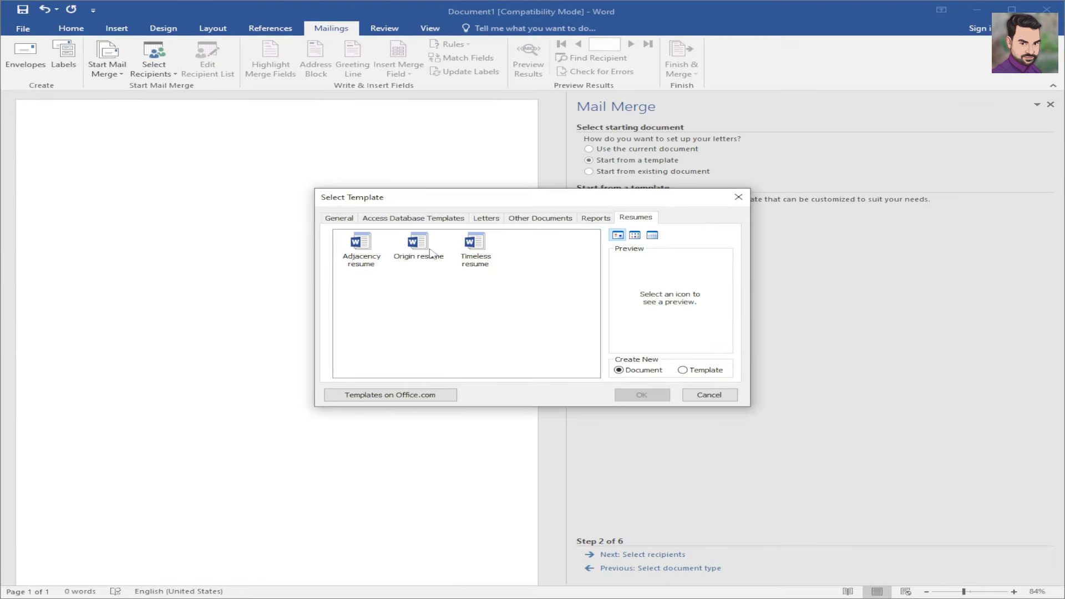
- Cycle back through the categories and settle on Other Documents, showing Blog post and Word 2003 look
{"action": "left_click", "coordinate": [595, 220]}
{"action": "left_click", "coordinate": [517, 221]}
{"action": "left_click", "coordinate": [486, 222]}
{"action": "left_click", "coordinate": [460, 223]}
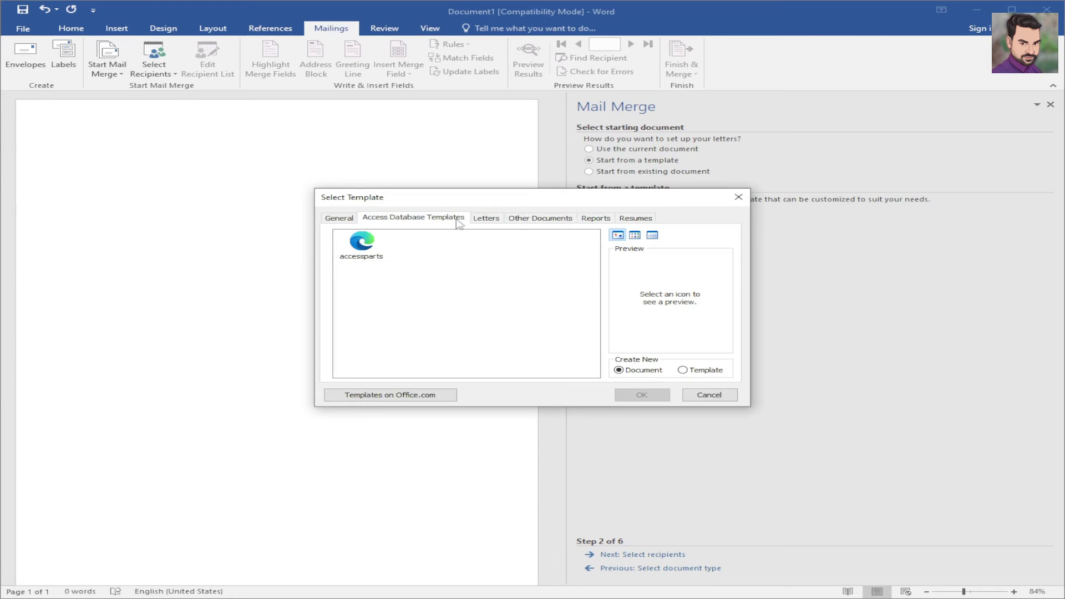
{"action": "left_click", "coordinate": [339, 219]}
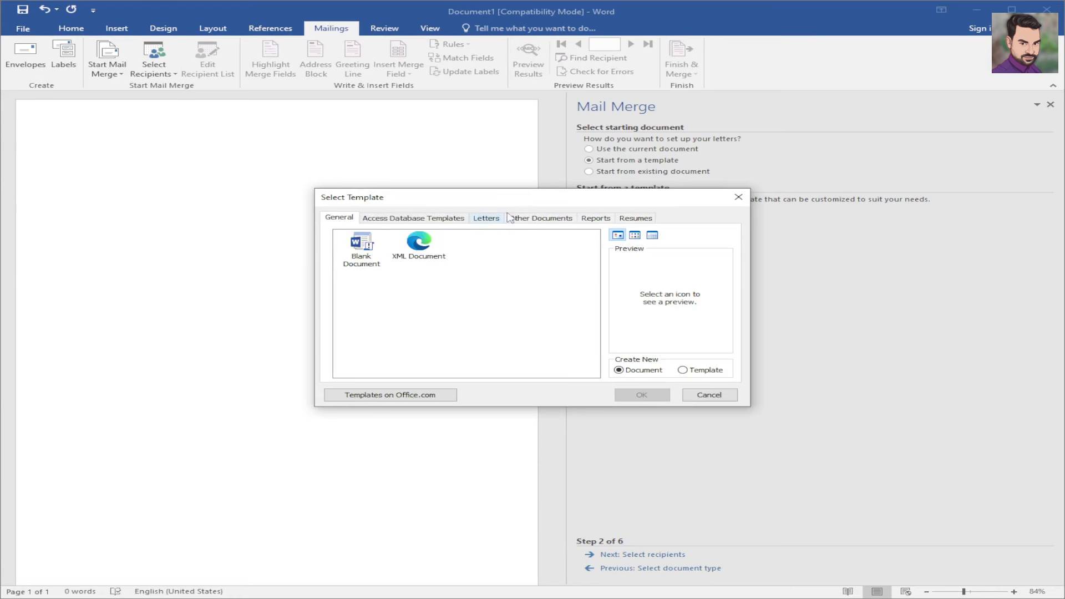
{"action": "left_click", "coordinate": [537, 221]}
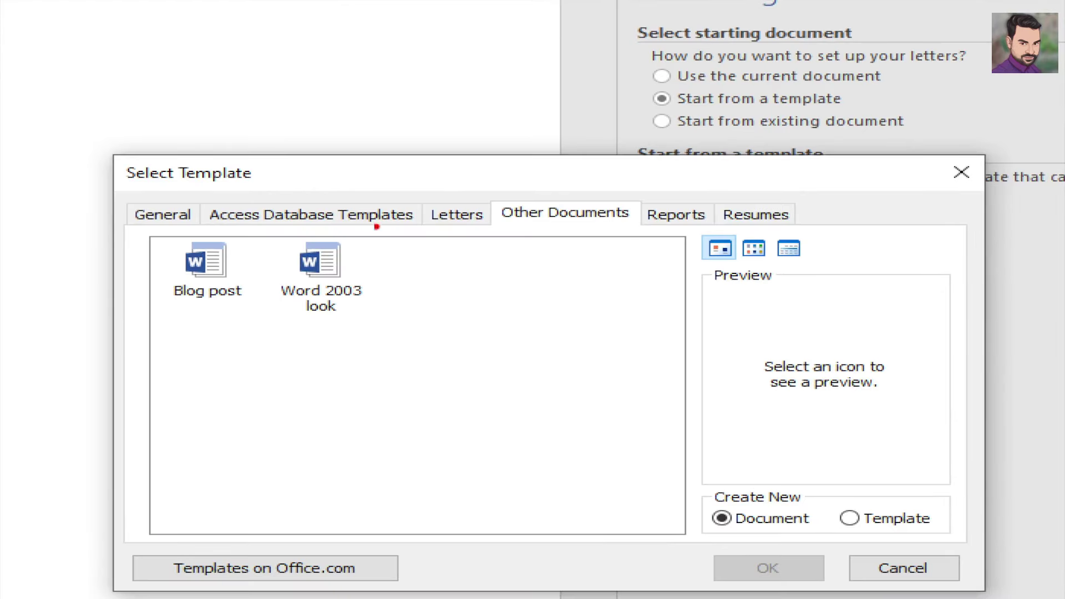
{"action": "mouse_move", "coordinate": [142, 198]}
{"action": "left_mouse_down"}
{"action": "mouse_move", "coordinate": [163, 201]}
{"action": "mouse_move", "coordinate": [200, 178]}
{"action": "left_mouse_up"}
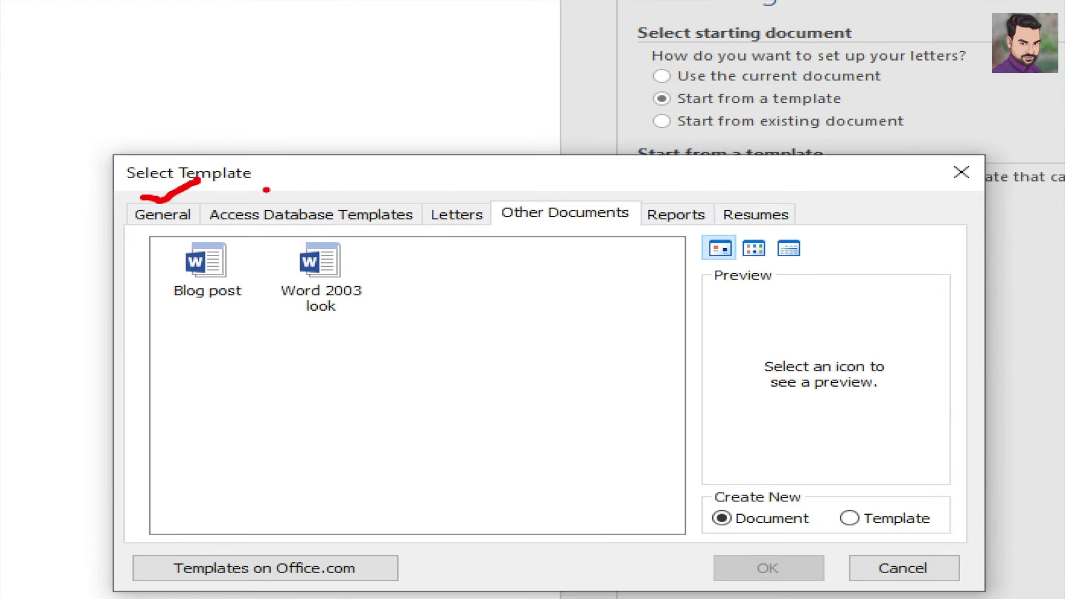
{"action": "left_click_drag", "start_coordinate": [263, 189], "coordinate": [303, 182]}
{"action": "mouse_move", "coordinate": [449, 190]}
{"action": "left_mouse_down"}
{"action": "mouse_move", "coordinate": [477, 205]}
{"action": "mouse_move", "coordinate": [525, 170]}
{"action": "mouse_move", "coordinate": [634, 166]}
{"action": "mouse_move", "coordinate": [681, 200]}
{"action": "mouse_move", "coordinate": [720, 191]}
{"action": "left_mouse_up"}
{"action": "left_click_drag", "start_coordinate": [738, 182], "coordinate": [809, 190]}
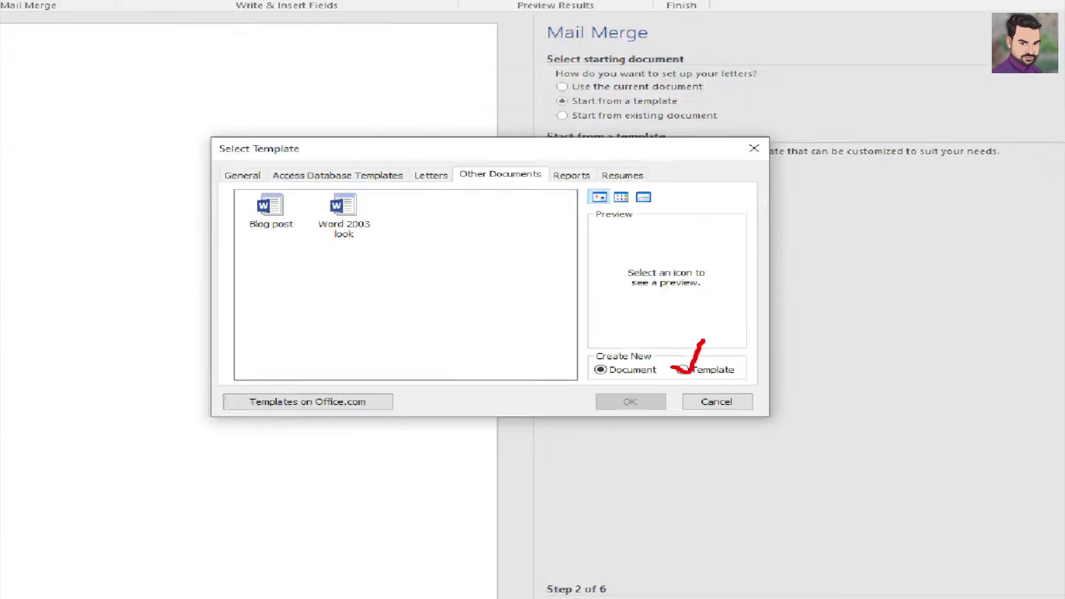
- Set Create New to Template and preview the Adjacency letter in the Letters category
{"action": "left_click", "coordinate": [683, 370]}
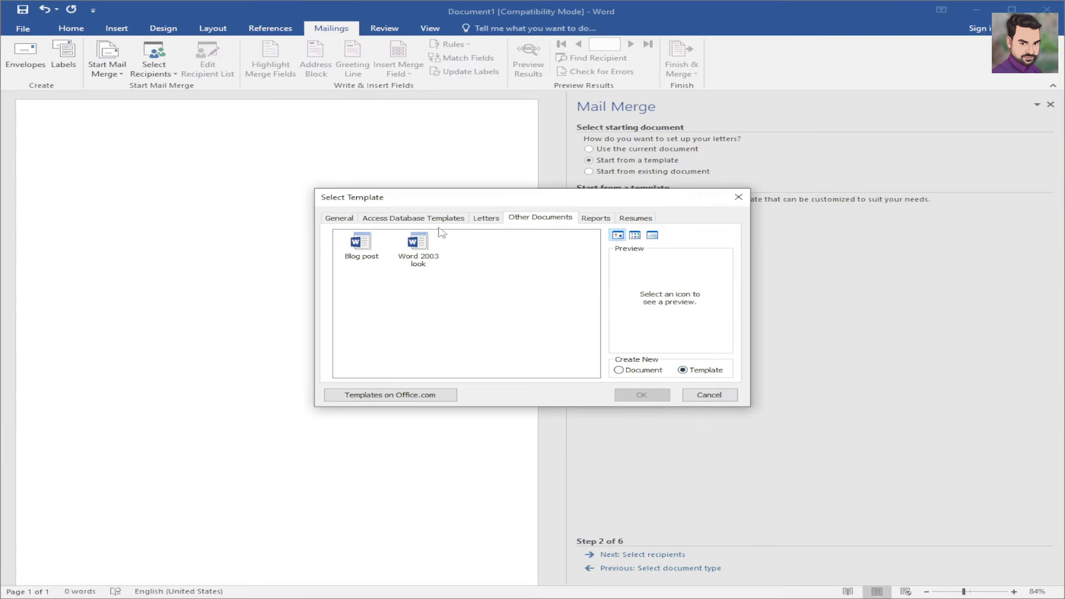
{"action": "left_click", "coordinate": [482, 220]}
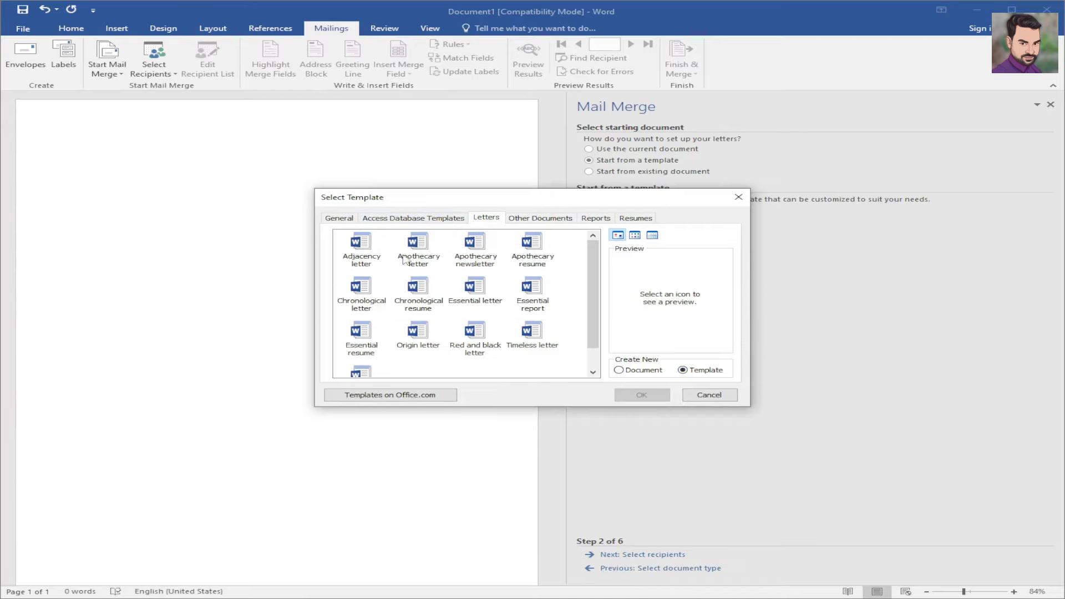
{"action": "left_click", "coordinate": [368, 259]}
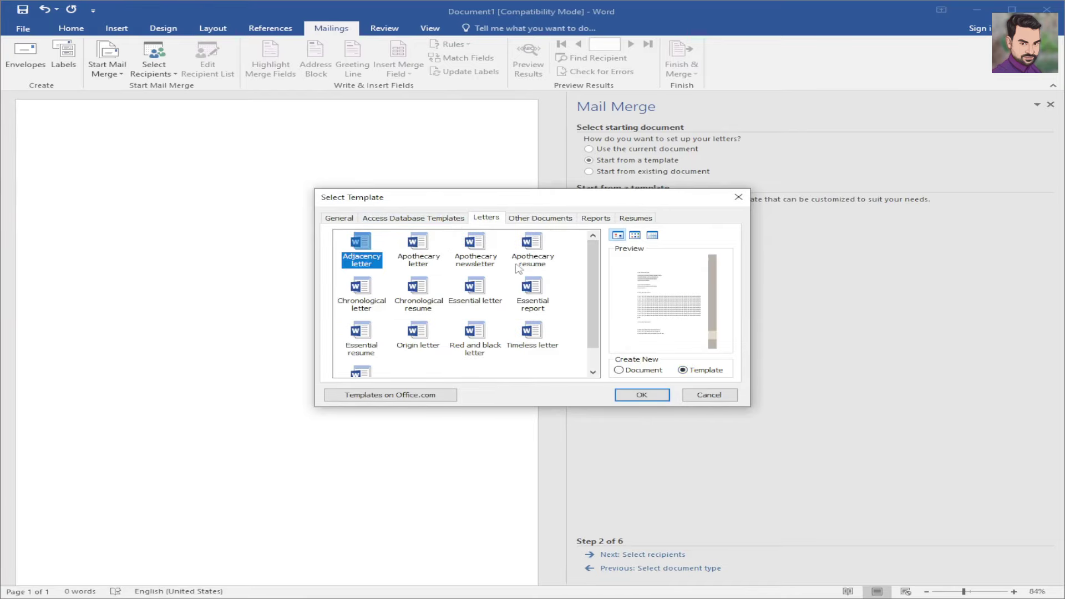
{"action": "key", "text": "ctrl+1"}
{"action": "left_click", "coordinate": [683, 309]}
{"action": "mouse_move", "coordinate": [633, 311]}
{"action": "left_mouse_down"}
{"action": "mouse_move", "coordinate": [652, 319]}
{"action": "mouse_move", "coordinate": [772, 261]}
{"action": "left_mouse_up"}
{"action": "key", "text": "Escape"}
- Preview the Apothecary, Essential and Chronological letter, newsletter, report and resume templates
{"action": "left_click", "coordinate": [422, 257]}
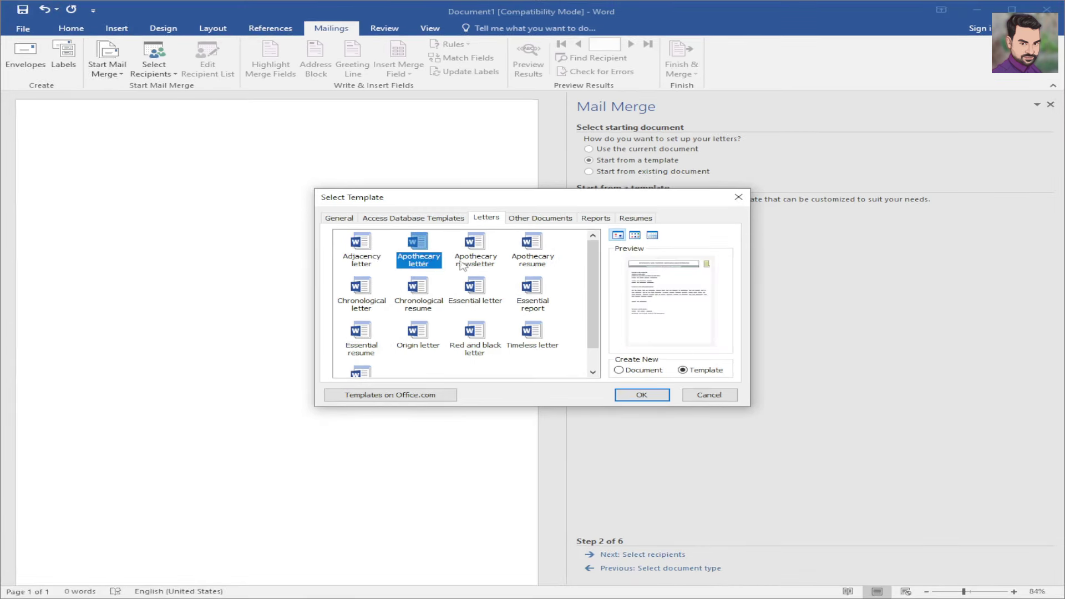
{"action": "left_click", "coordinate": [482, 260]}
{"action": "left_click", "coordinate": [517, 260]}
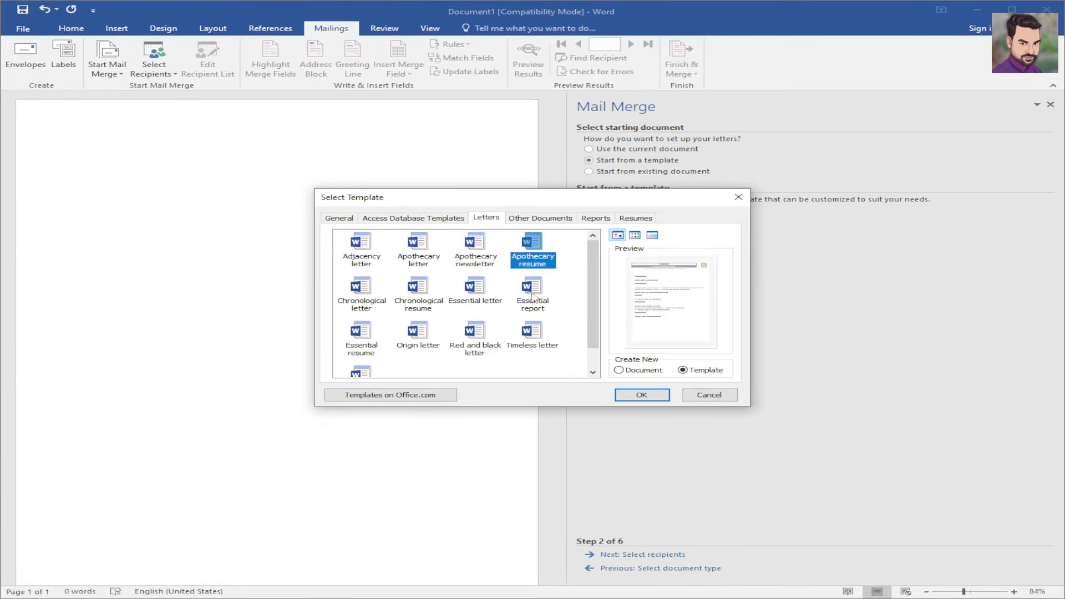
{"action": "left_click", "coordinate": [532, 297]}
{"action": "left_click", "coordinate": [466, 301]}
{"action": "left_click", "coordinate": [419, 305]}
{"action": "left_click", "coordinate": [377, 308]}
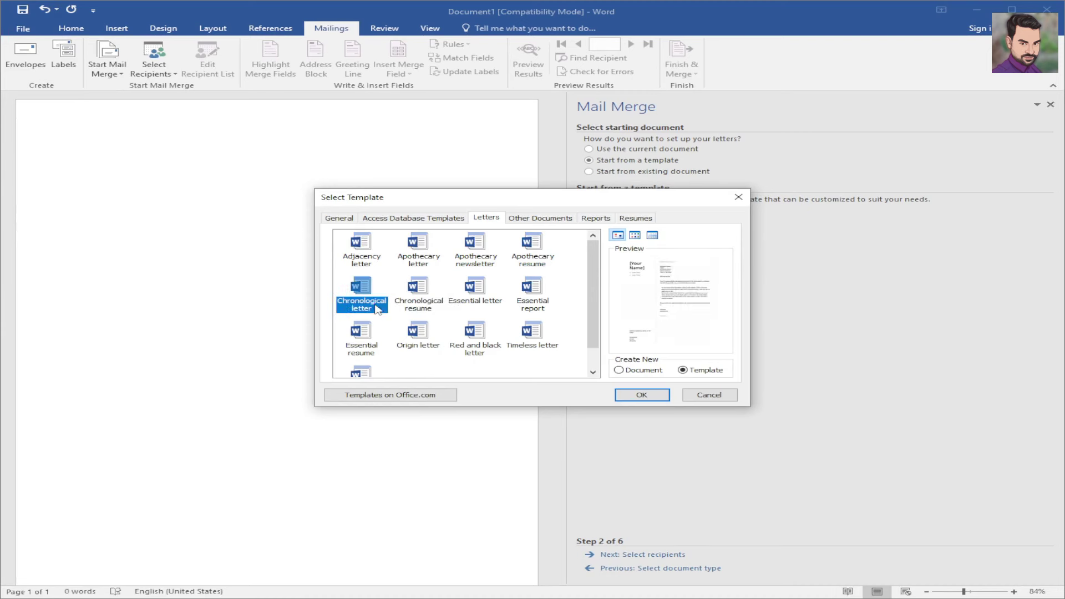
{"action": "left_click", "coordinate": [491, 259]}
{"action": "left_click", "coordinate": [434, 258]}
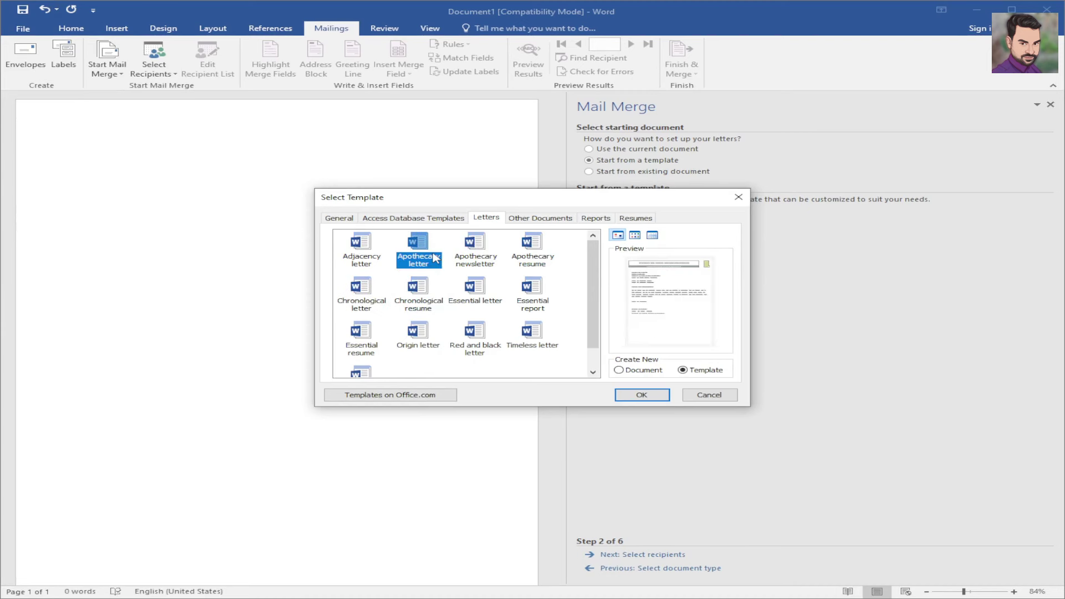
- Preview Origin letter and Red and black letter, then choose Timeless letter
{"action": "left_click", "coordinate": [418, 330]}
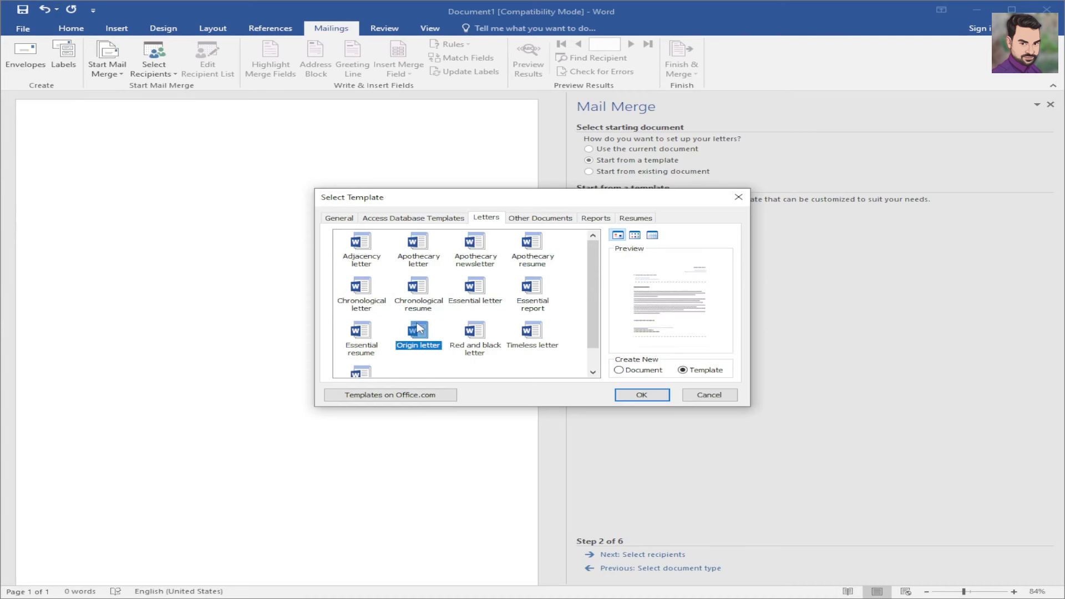
{"action": "left_click", "coordinate": [472, 332]}
{"action": "left_click", "coordinate": [543, 344]}
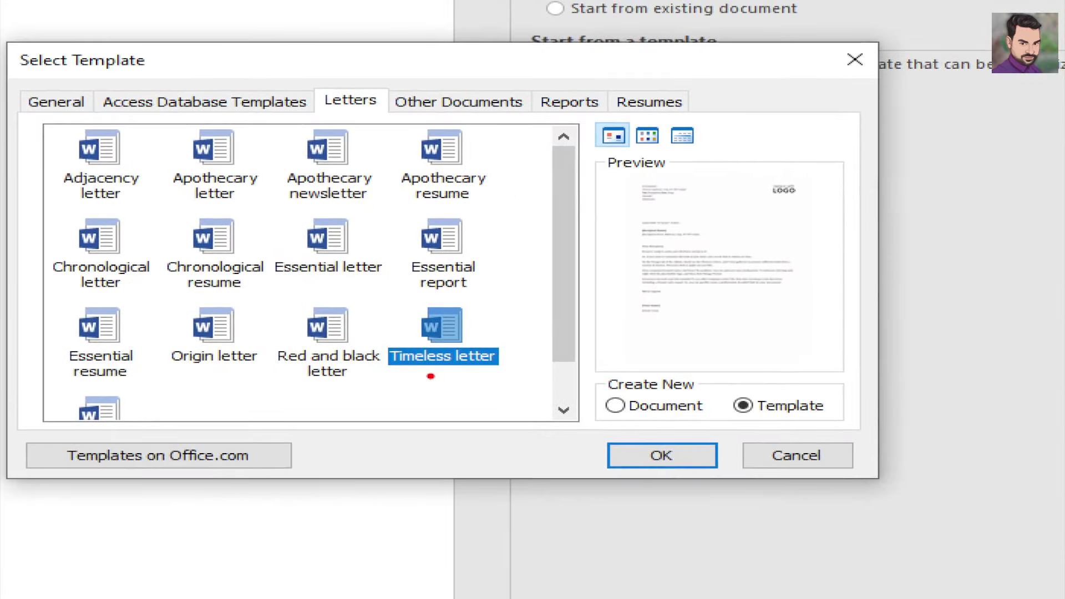
{"action": "left_click_drag", "start_coordinate": [426, 373], "coordinate": [506, 367]}
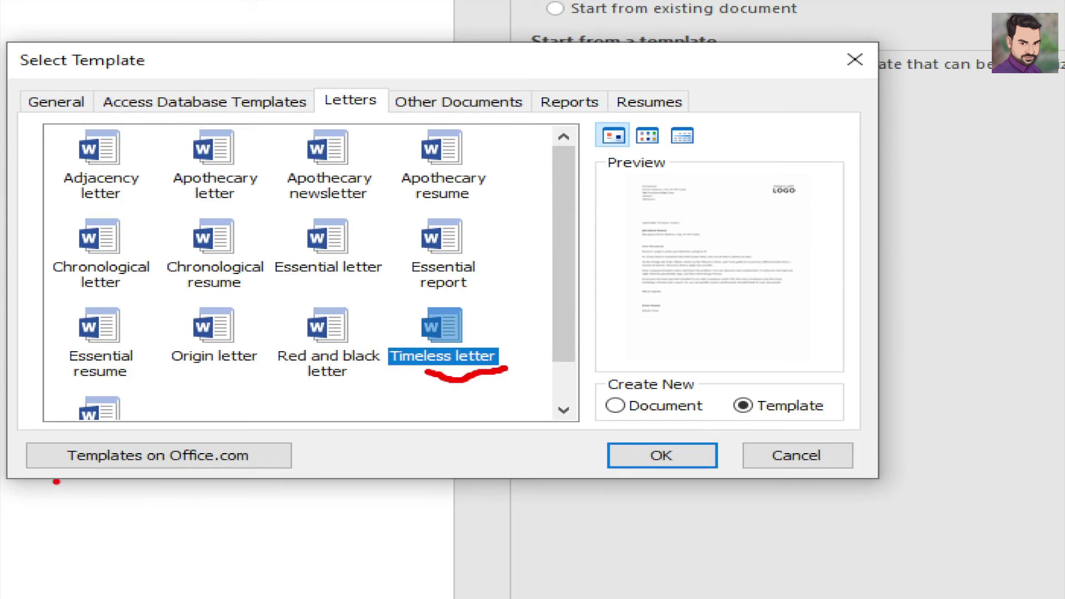
{"action": "left_click_drag", "start_coordinate": [71, 472], "coordinate": [312, 463]}
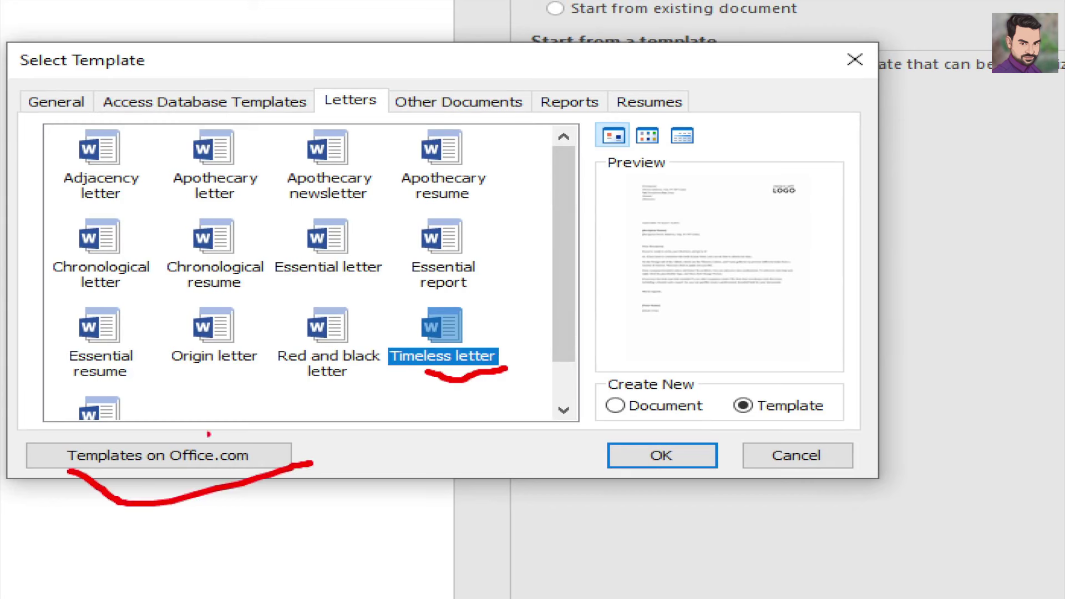
{"action": "mouse_move", "coordinate": [180, 427]}
{"action": "left_mouse_down"}
{"action": "mouse_move", "coordinate": [20, 488]}
{"action": "mouse_move", "coordinate": [49, 502]}
{"action": "left_mouse_up"}
{"action": "key", "text": "Escape"}
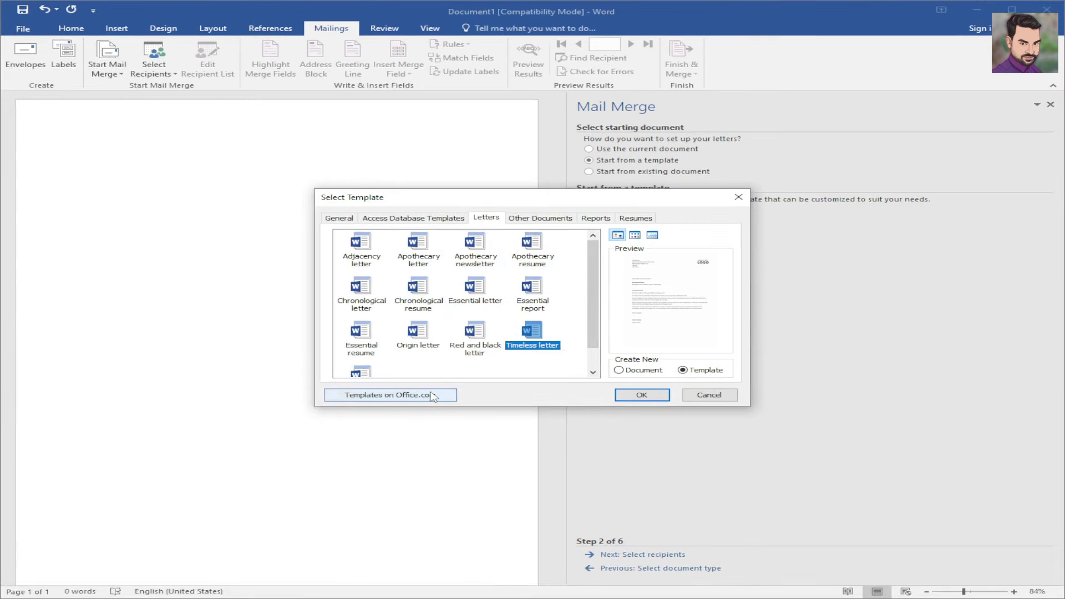
{"action": "left_click", "coordinate": [432, 396]}
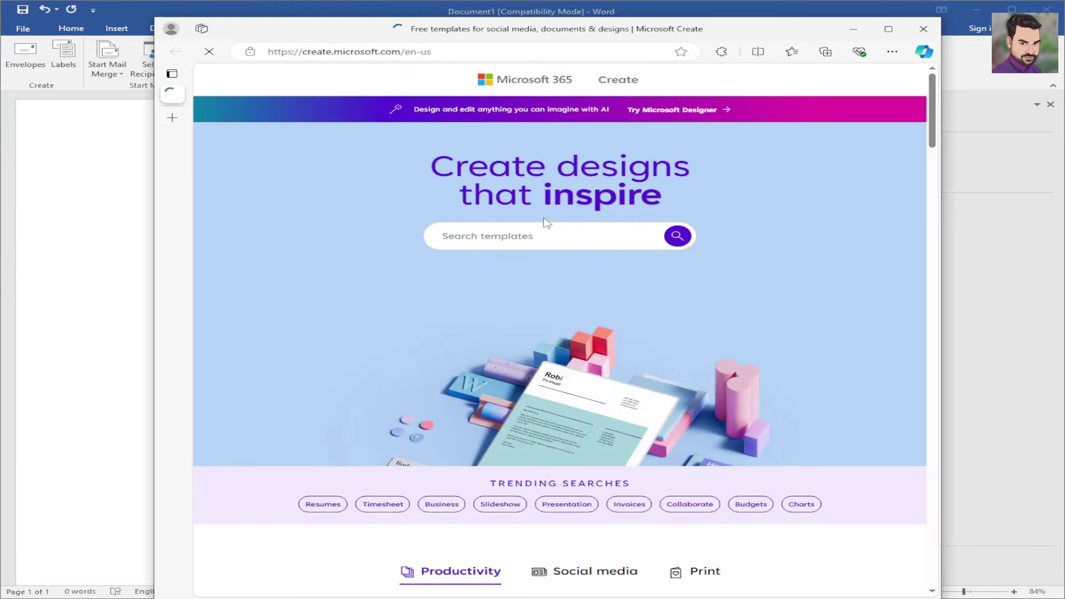
{"action": "scroll", "coordinate": [542, 223], "scroll_direction": "down", "scroll_amount": 3}
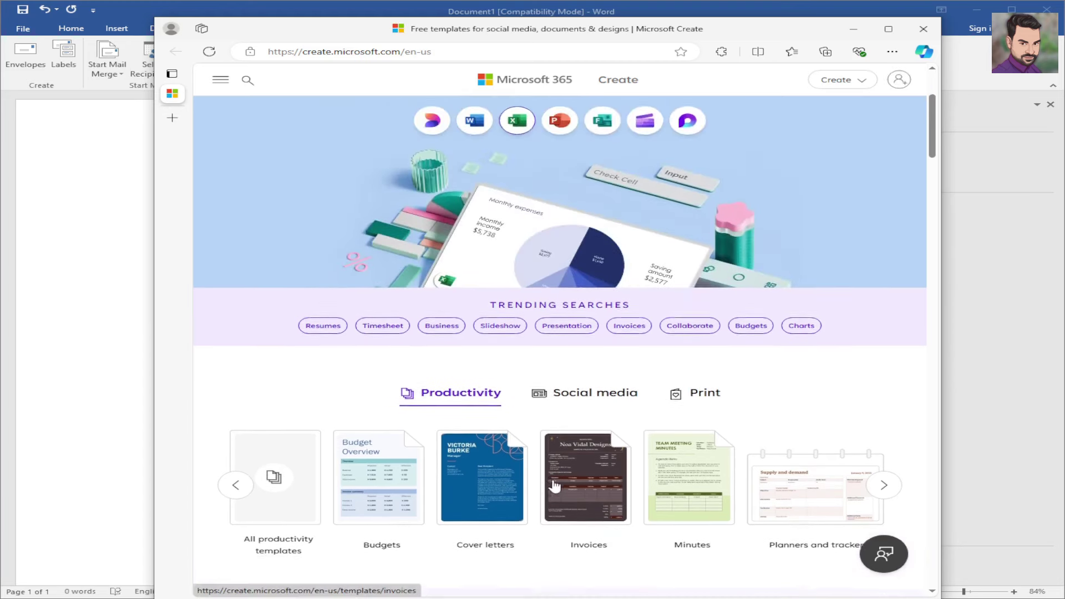
{"action": "scroll", "coordinate": [659, 503], "scroll_direction": "down", "scroll_amount": 15}
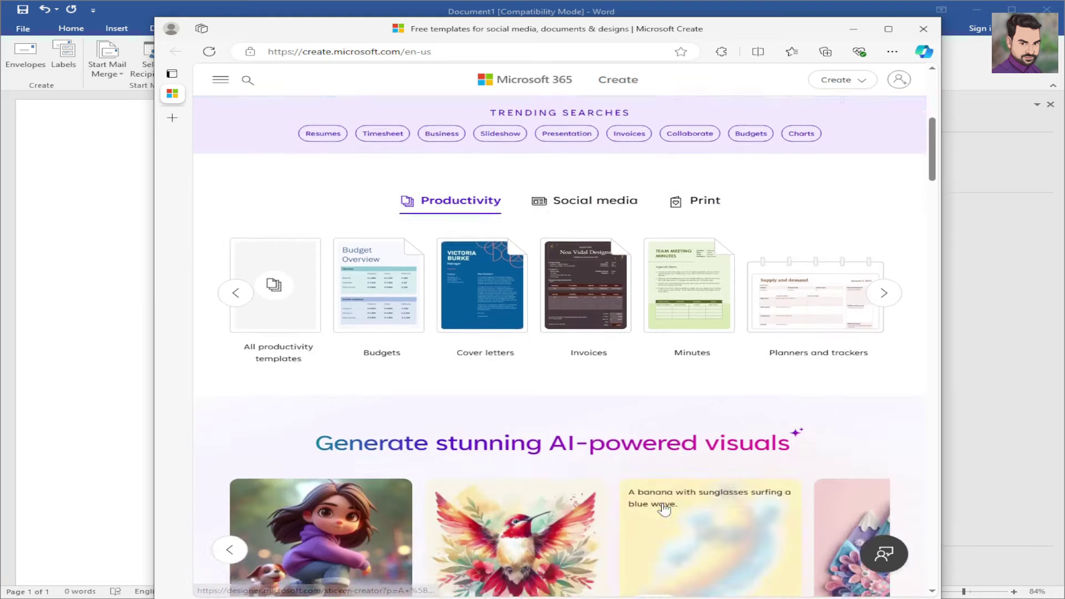
{"action": "scroll", "coordinate": [669, 499], "scroll_direction": "up", "scroll_amount": 12}
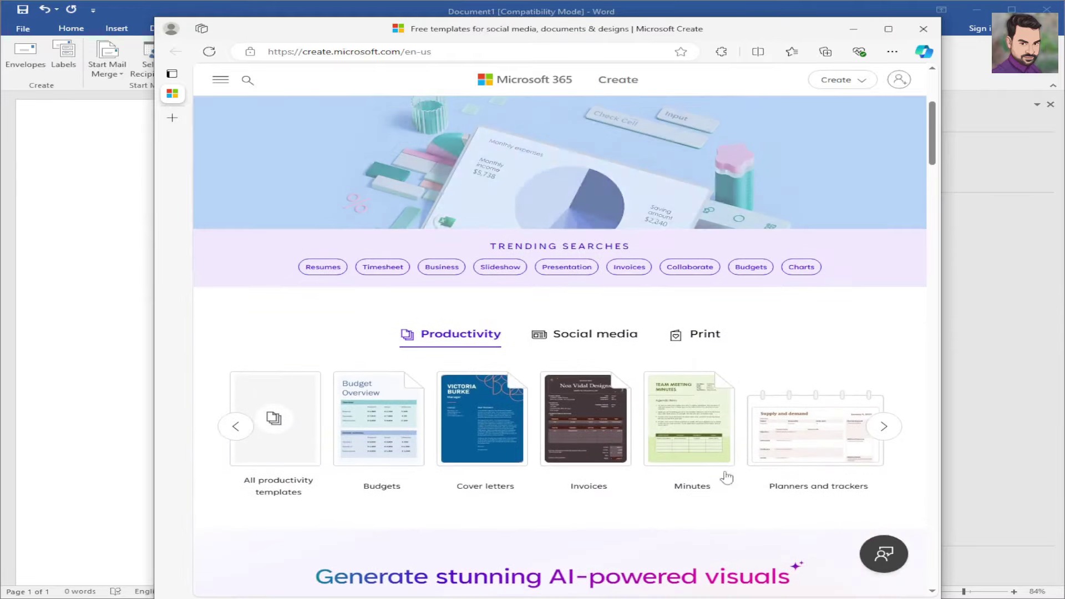
{"action": "left_click", "coordinate": [882, 427]}
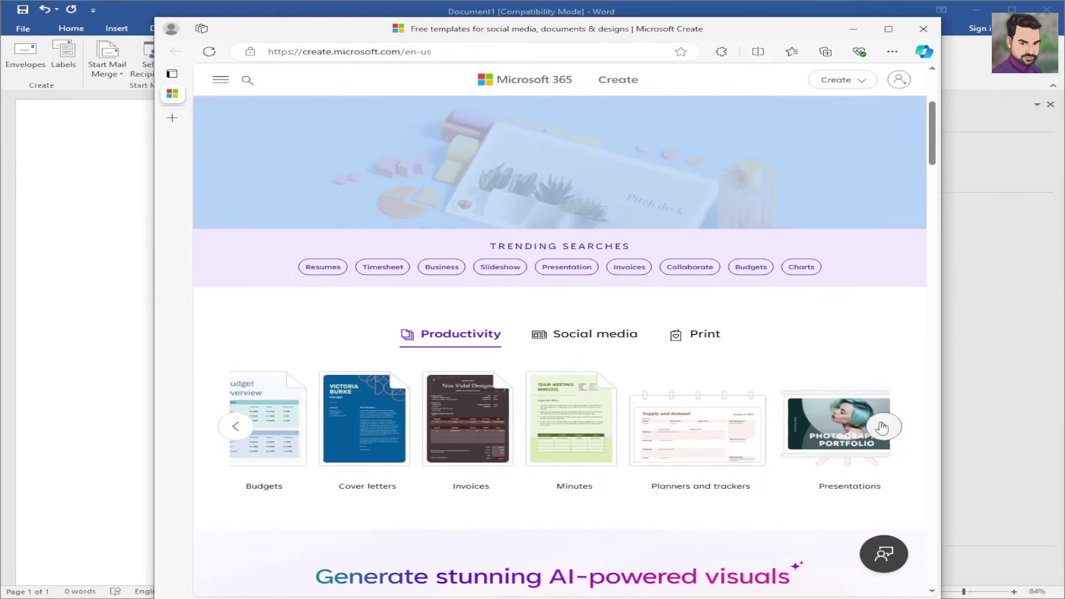
{"action": "left_click", "coordinate": [934, 30]}
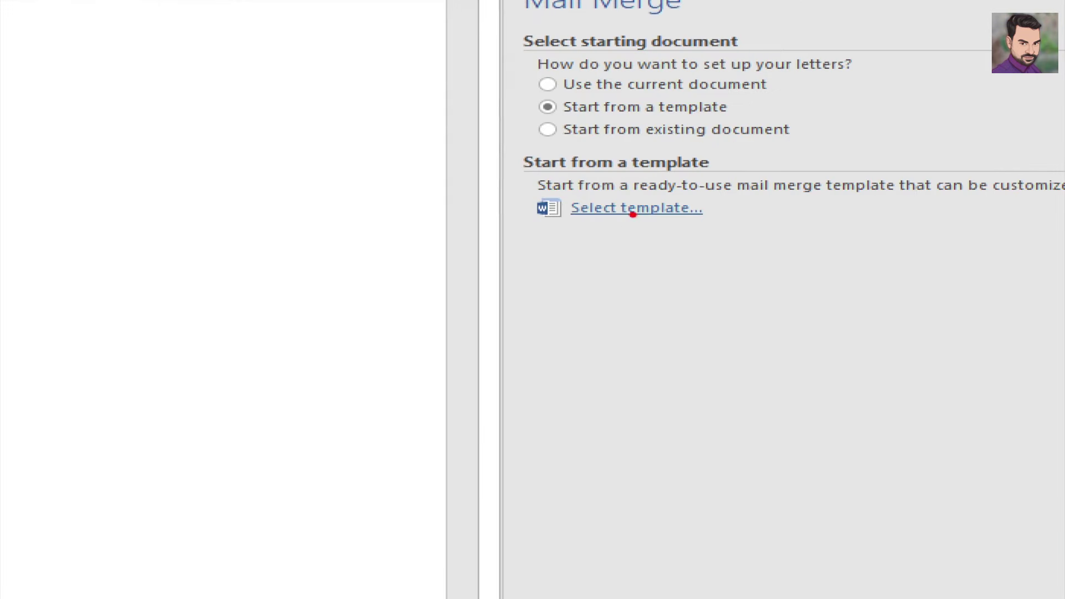
- Create a new document from the Timeless letter template in the Letters category
{"action": "left_click", "coordinate": [643, 212]}
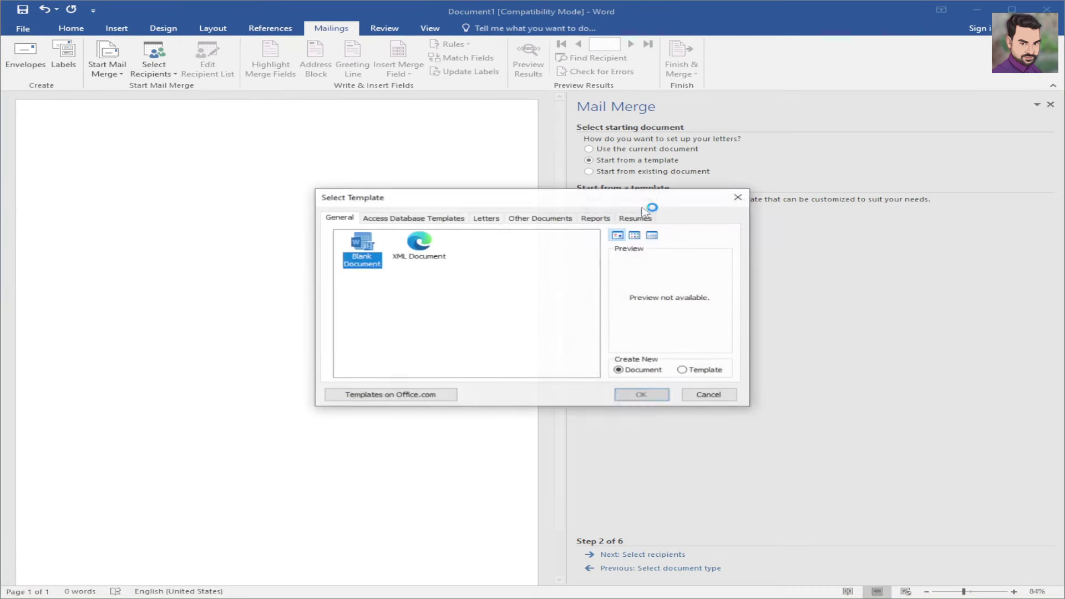
{"action": "left_click", "coordinate": [488, 219]}
{"action": "left_click", "coordinate": [426, 331]}
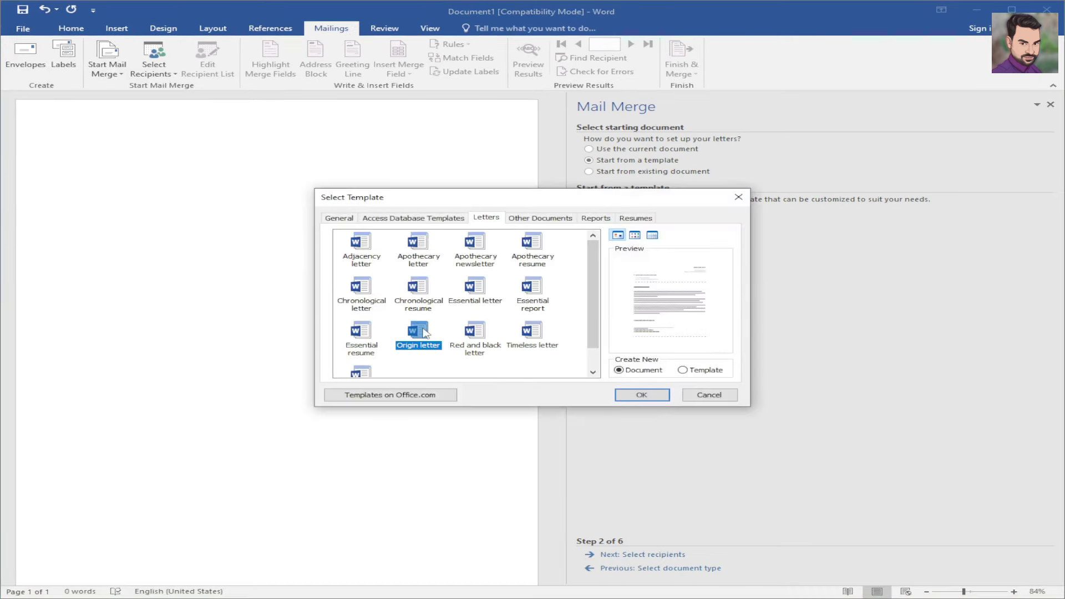
{"action": "left_click", "coordinate": [427, 300]}
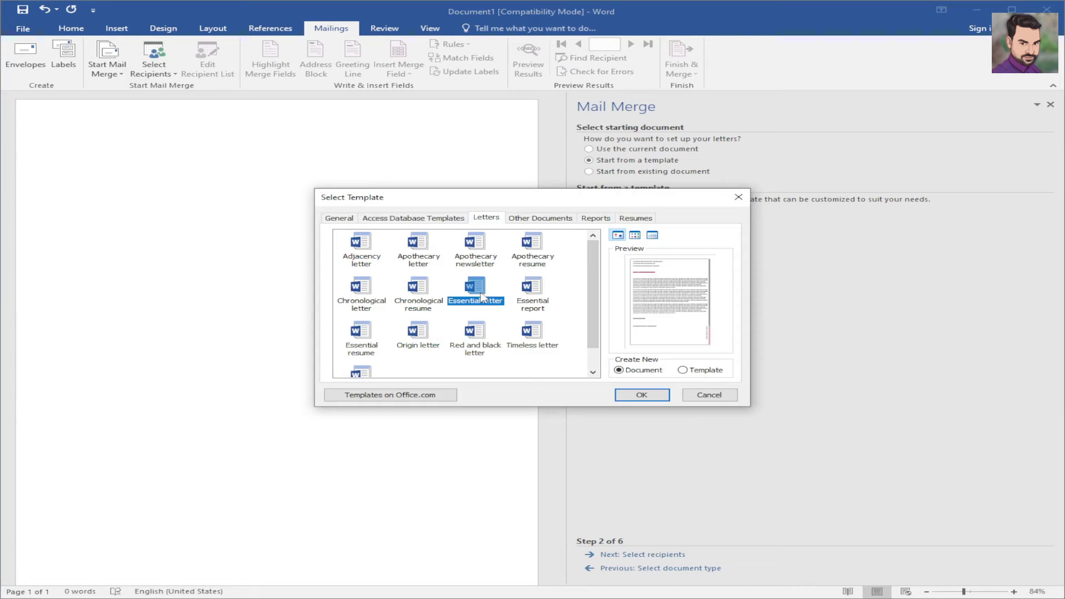
{"action": "left_click", "coordinate": [538, 294]}
{"action": "left_click", "coordinate": [530, 344]}
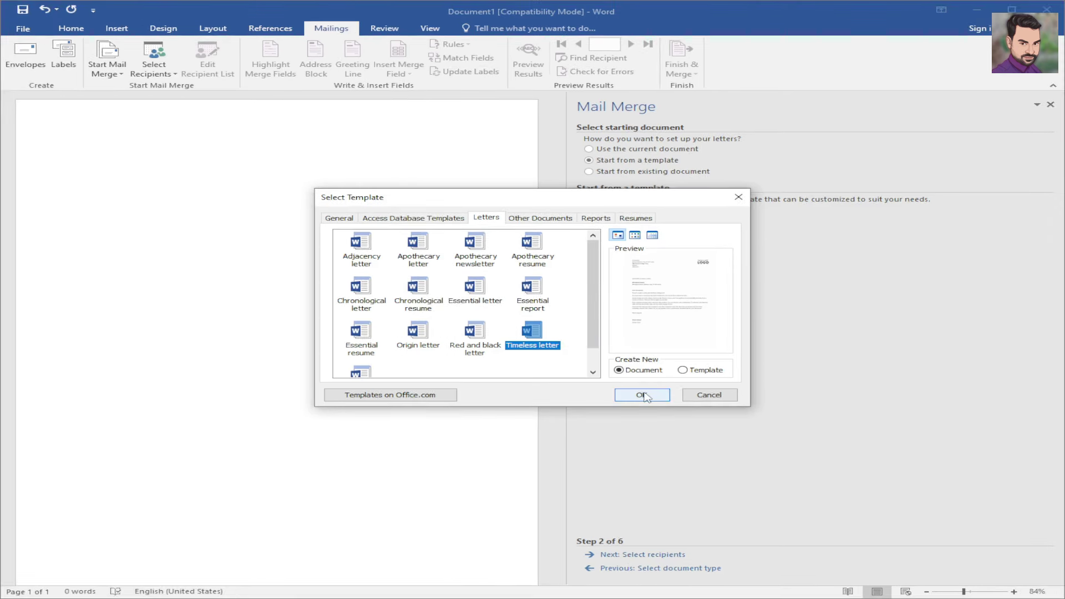
{"action": "left_click", "coordinate": [642, 395]}
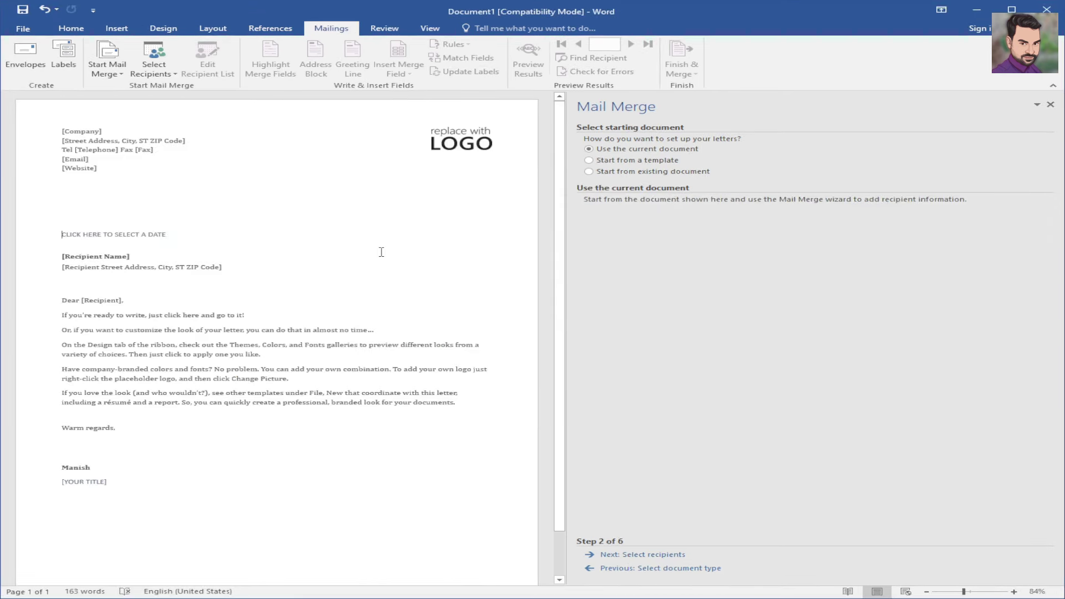
{"action": "left_click", "coordinate": [433, 133]}
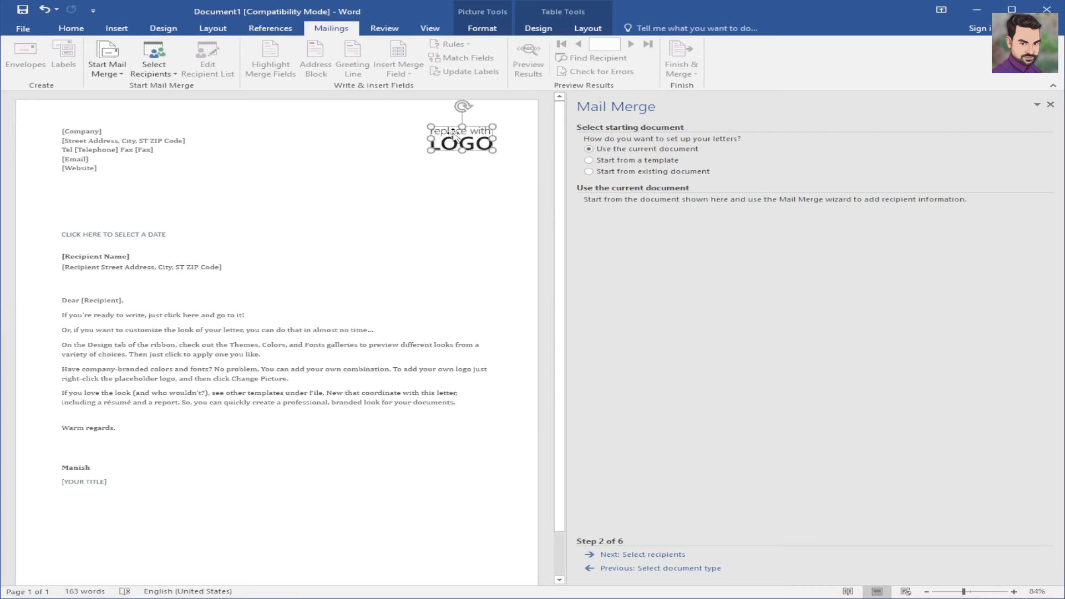
{"action": "left_click", "coordinate": [325, 173]}
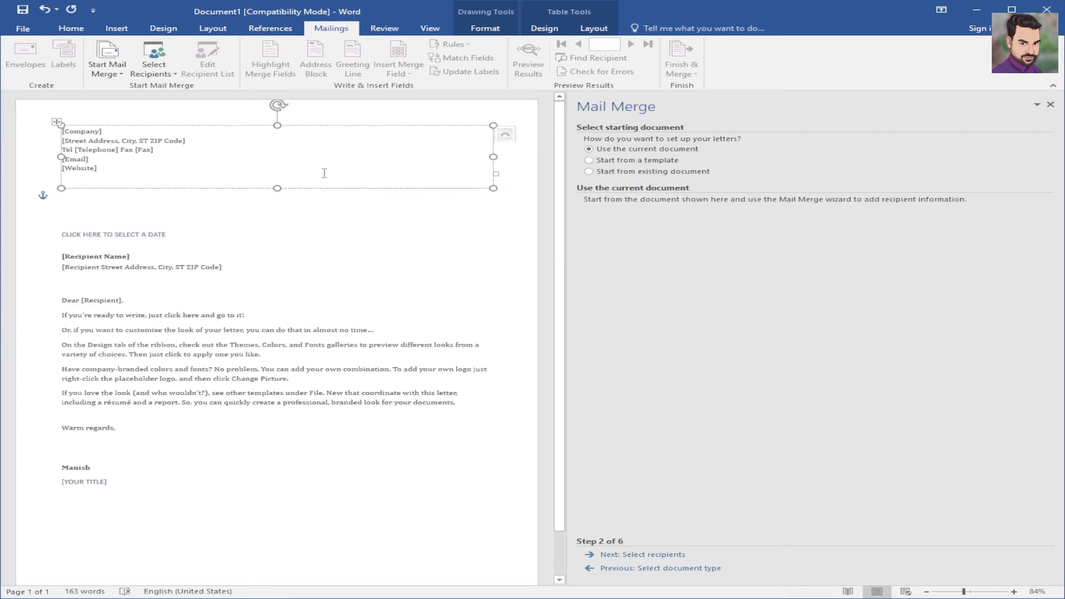
{"action": "left_click", "coordinate": [75, 159]}
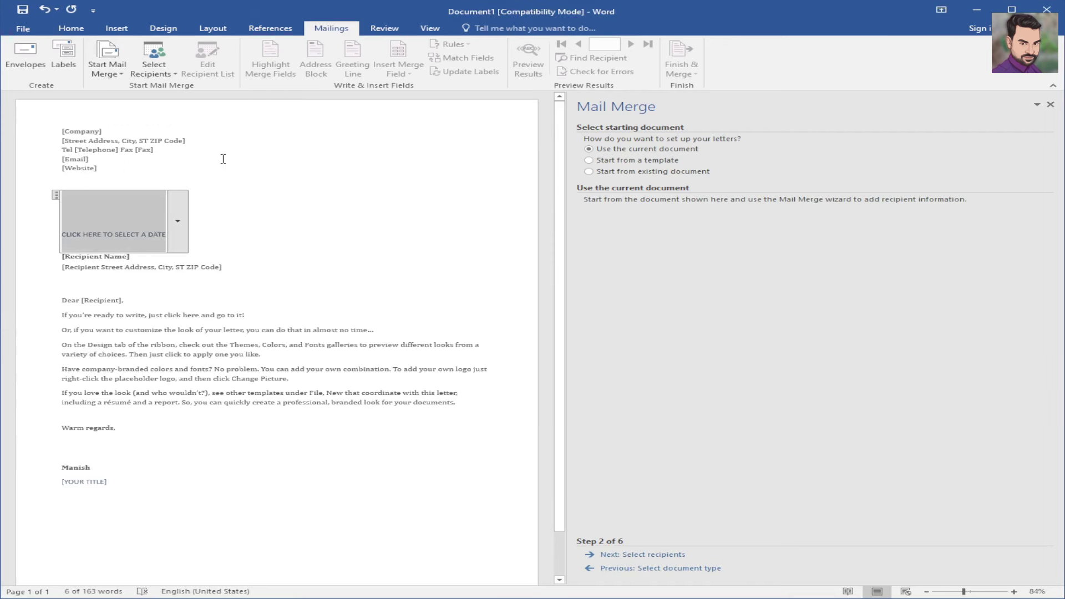
{"action": "key", "text": "Delete"}
{"action": "key", "text": "Delete"}
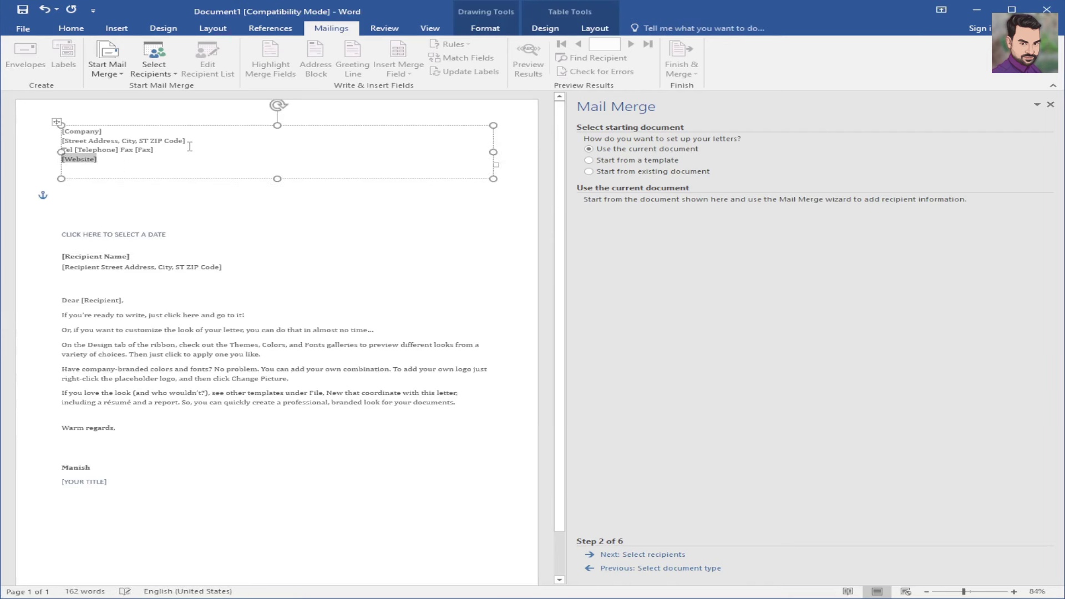
{"action": "key", "text": "Delete"}
{"action": "left_click_drag", "start_coordinate": [187, 149], "coordinate": [72, 131]}
{"action": "key", "text": "Delete"}
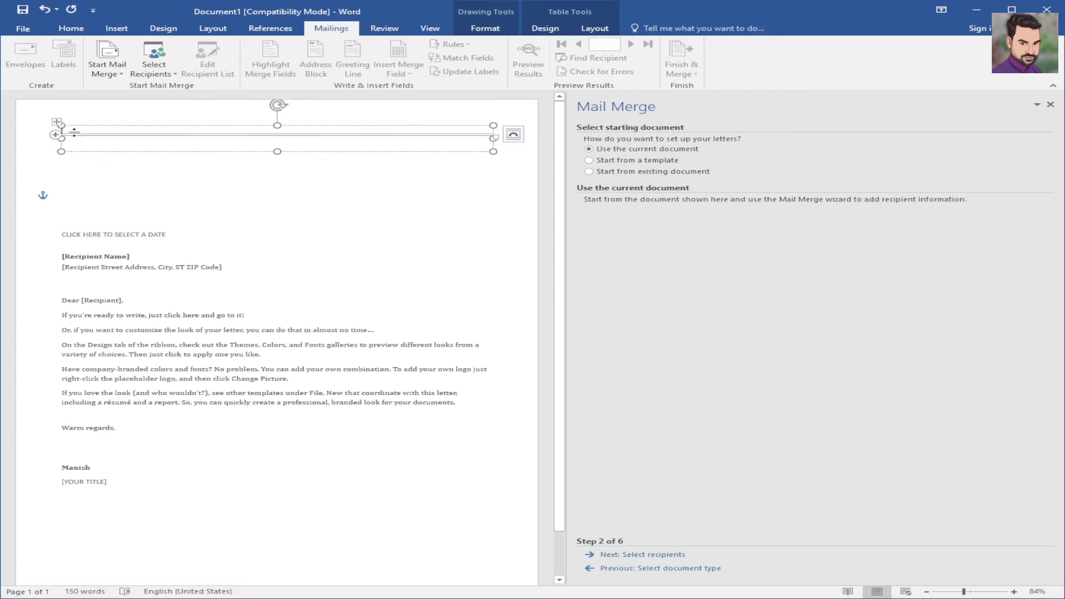
{"action": "left_click", "coordinate": [156, 178]}
{"action": "key", "text": "Delete"}
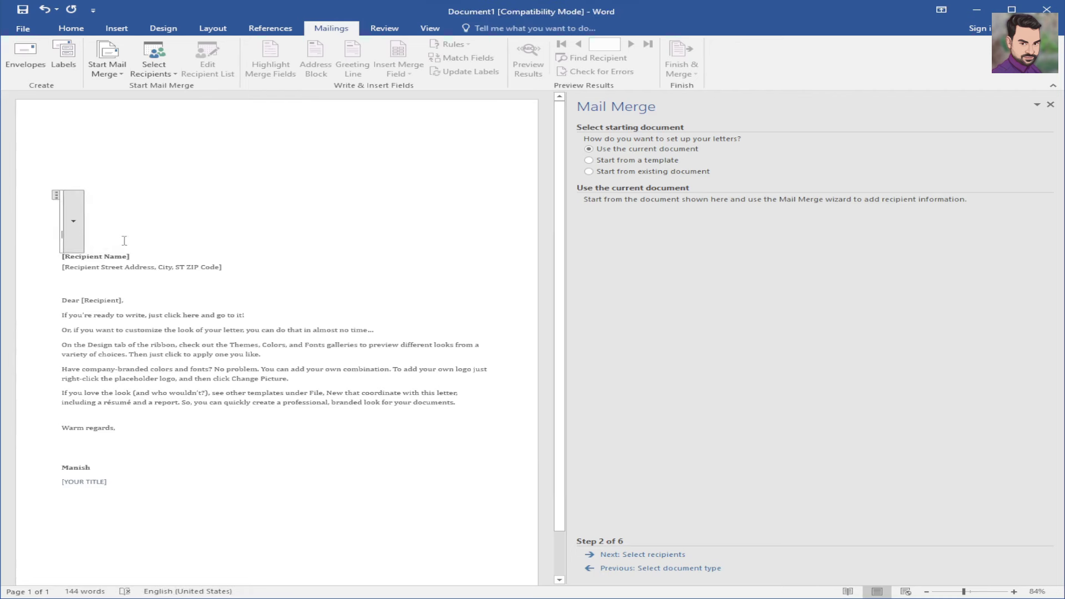
{"action": "key", "text": "Delete"}
{"action": "left_click", "coordinate": [127, 255]}
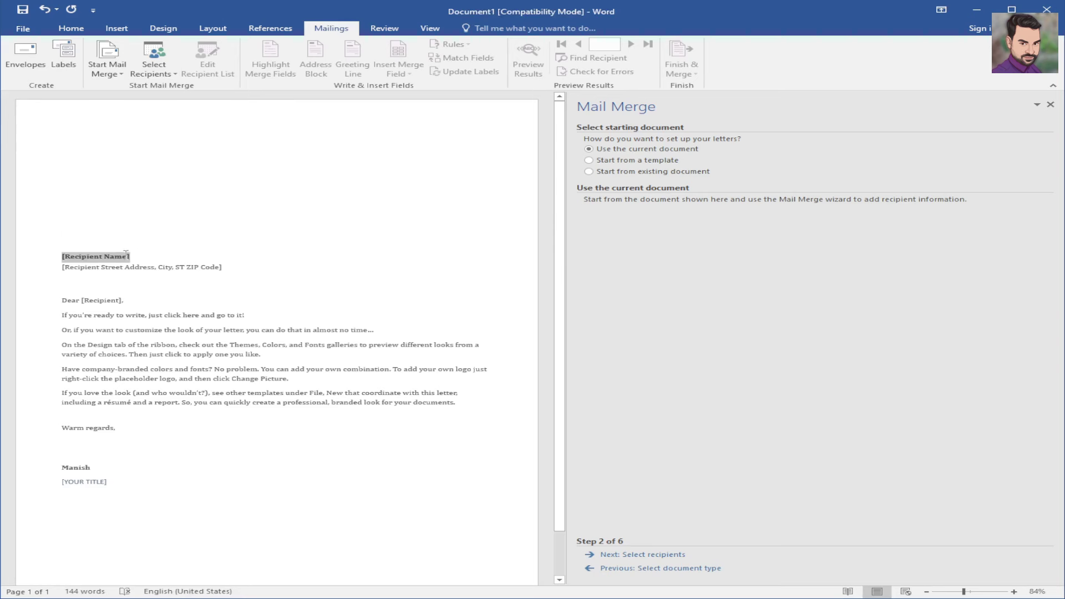
{"action": "key", "text": "Delete"}
{"action": "left_click", "coordinate": [160, 270]}
{"action": "key", "text": "Delete"}
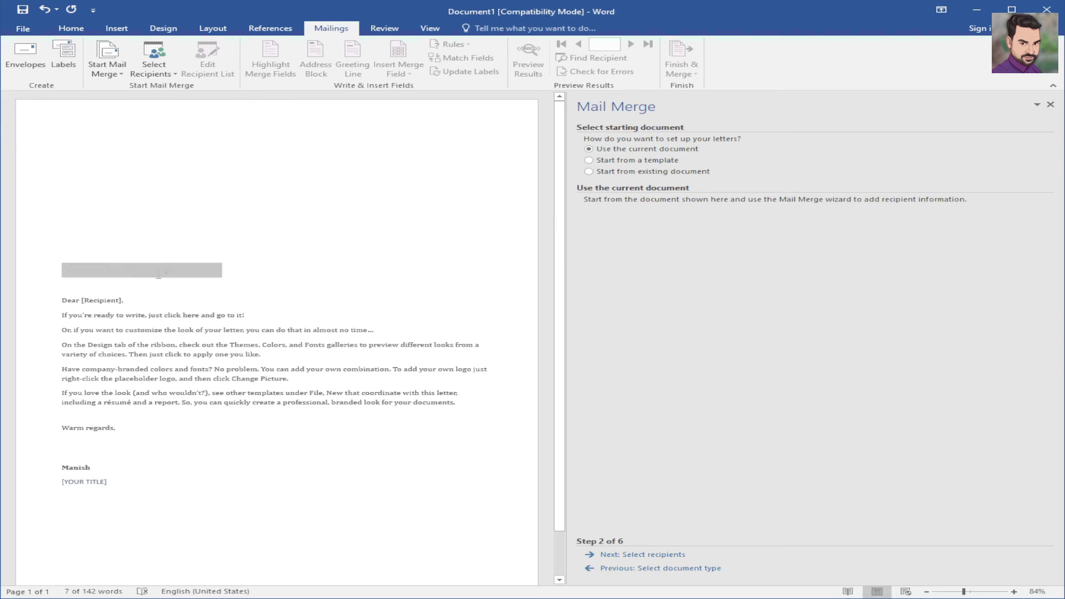
{"action": "key", "text": "Delete"}
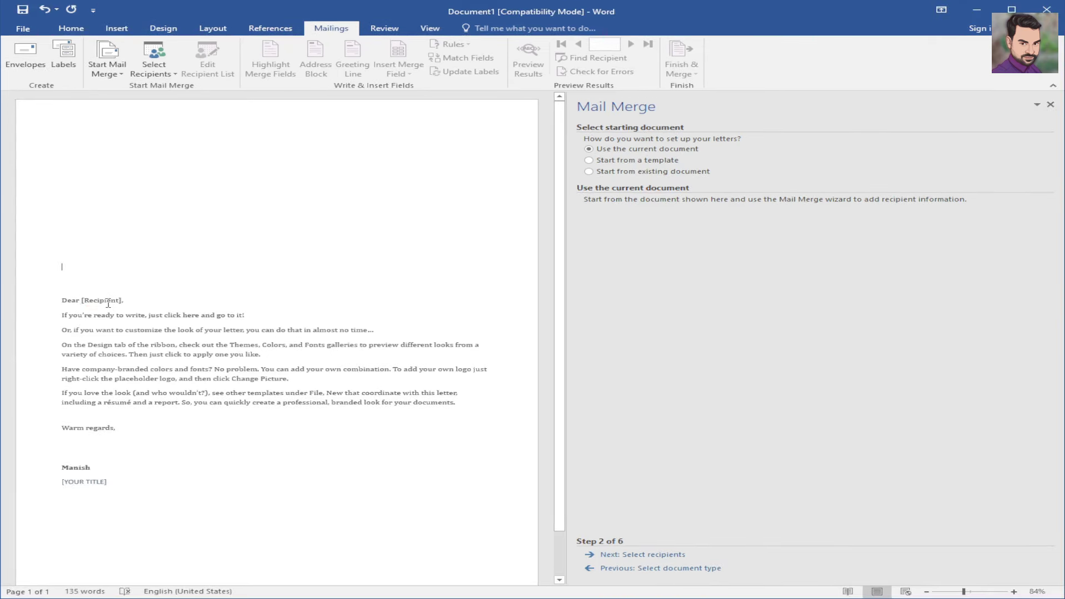
- Delete the [Recipient] placeholder so the greeting reads 'Dear ,'
{"action": "left_click", "coordinate": [108, 303]}
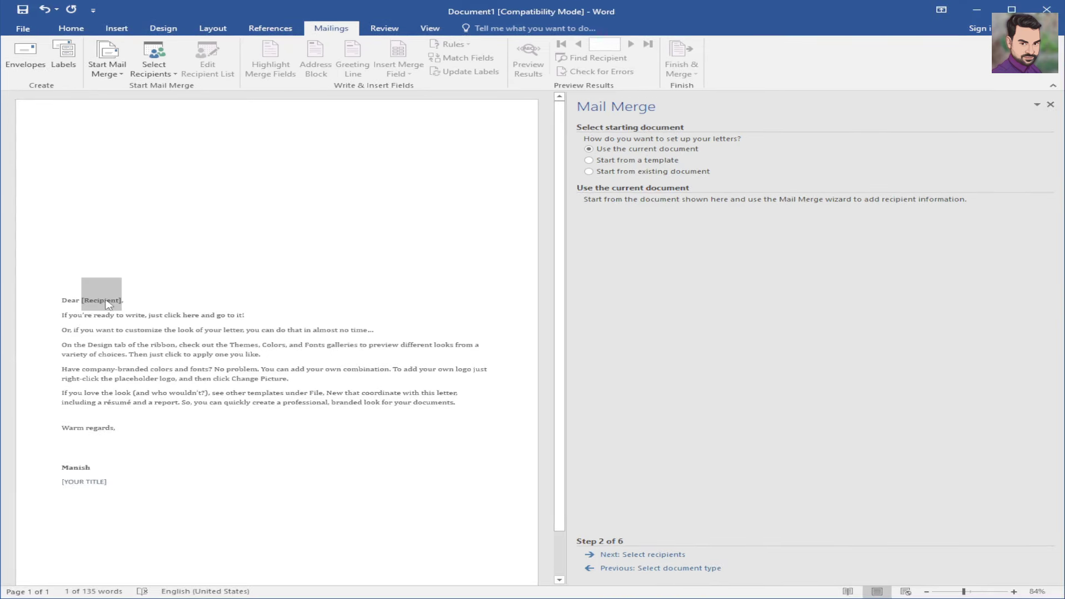
{"action": "key", "text": "Delete"}
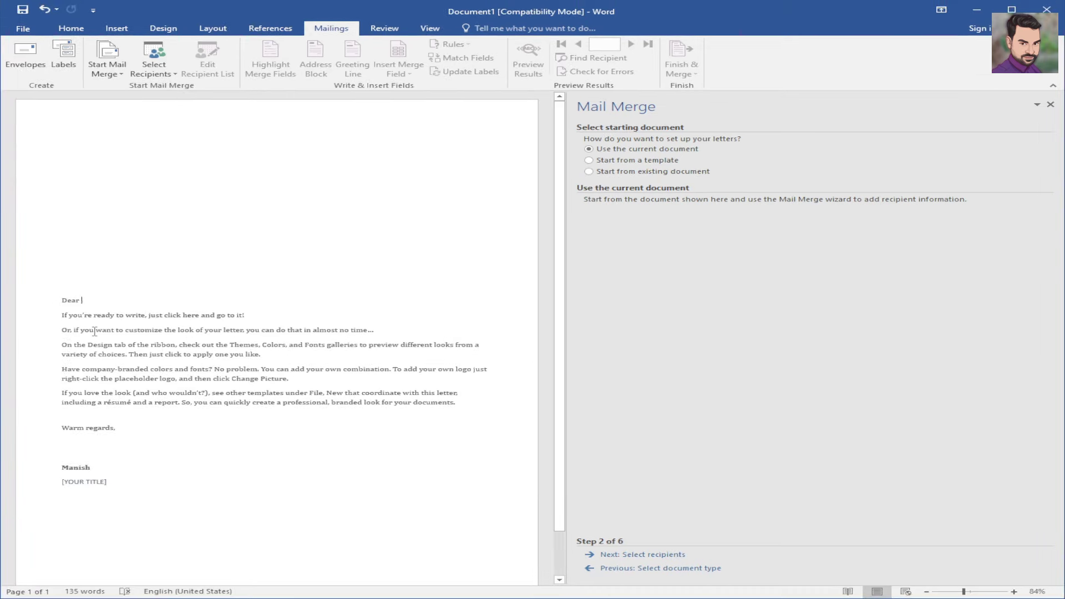
{"action": "key", "text": "ctrl+1"}
{"action": "left_click", "coordinate": [133, 327]}
{"action": "left_click_drag", "start_coordinate": [135, 325], "coordinate": [441, 291]}
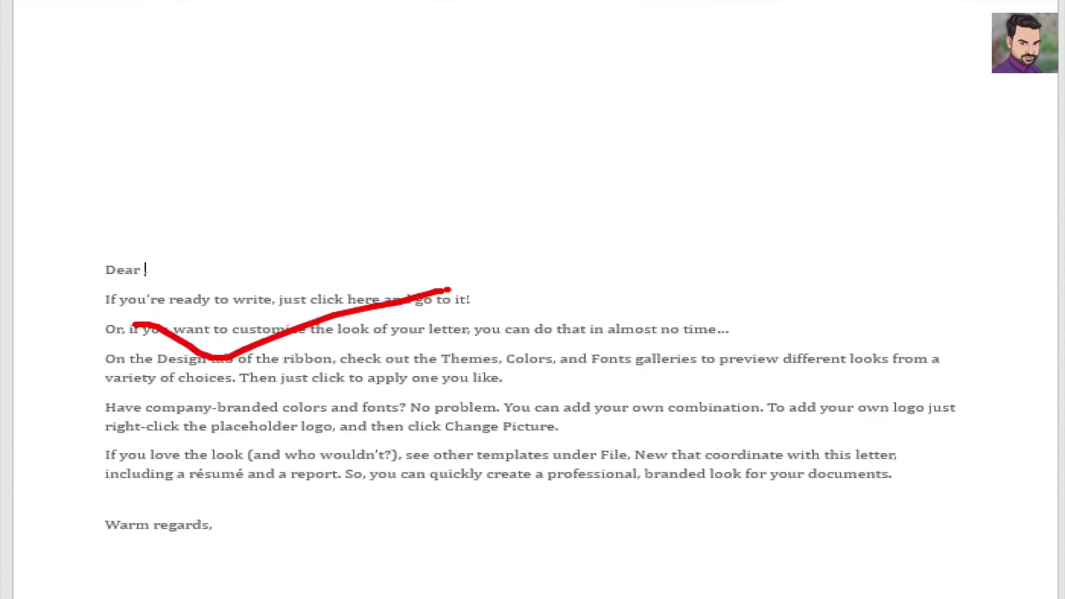
{"action": "key", "text": "Escape"}
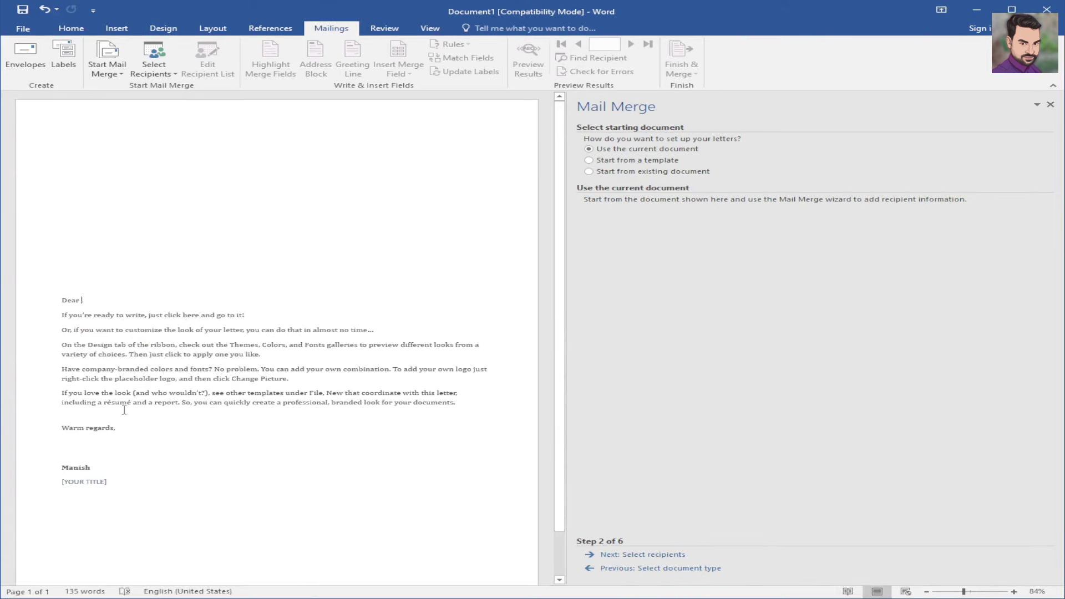
- Delete the signer's name and [YOUR TITLE] lines below 'Warm regards'
{"action": "left_click", "coordinate": [87, 470]}
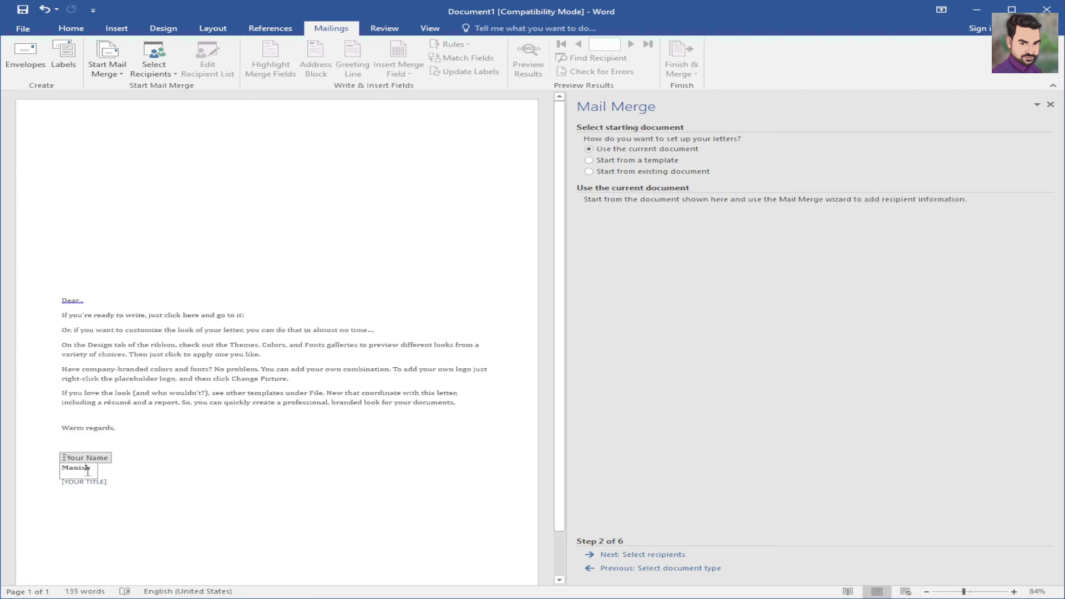
{"action": "key", "text": "ctrl+z"}
{"action": "left_click", "coordinate": [106, 484]}
{"action": "key", "text": "BackSpace"}
{"action": "key", "text": "BackSpace"}
{"action": "left_click", "coordinate": [76, 470]}
{"action": "key", "text": "BackSpace"}
{"action": "key", "text": "BackSpace"}
{"action": "key", "text": "BackSpace"}
{"action": "key", "text": "BackSpace"}
{"action": "key", "text": "BackSpace"}
{"action": "key", "text": "BackSpace"}
{"action": "key", "text": "BackSpace"}
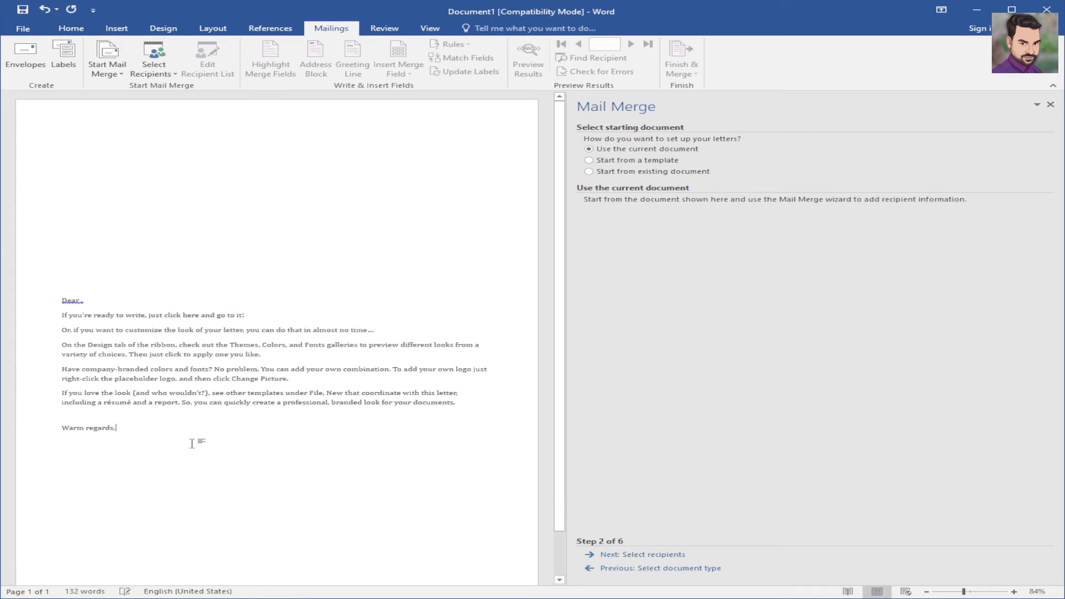
- Select the whole letter, make it bold and enlarge it to 24 pt
{"action": "triple_click", "coordinate": [56, 325]}
{"action": "left_click", "coordinate": [71, 28]}
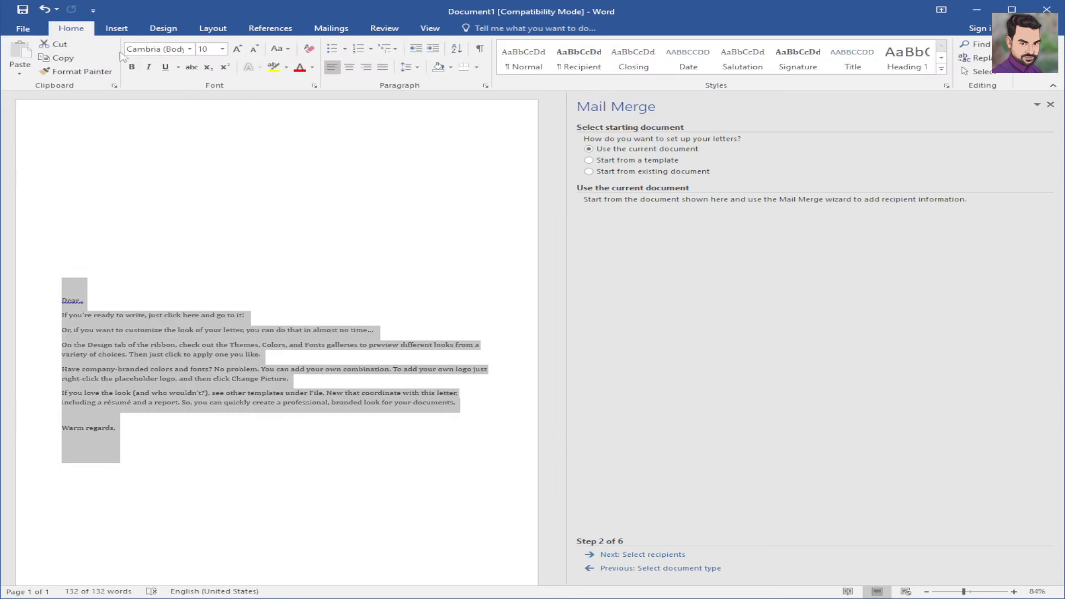
{"action": "left_click", "coordinate": [132, 67]}
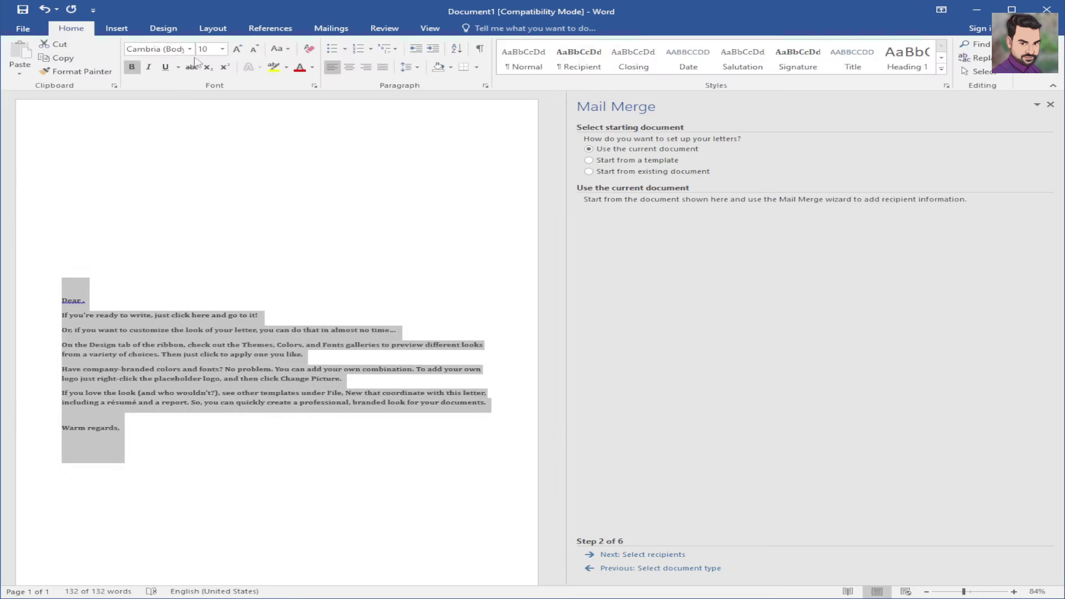
{"action": "left_click", "coordinate": [223, 49]}
{"action": "left_click", "coordinate": [206, 176]}
{"action": "scroll", "coordinate": [240, 332], "scroll_direction": "down", "scroll_amount": 4}
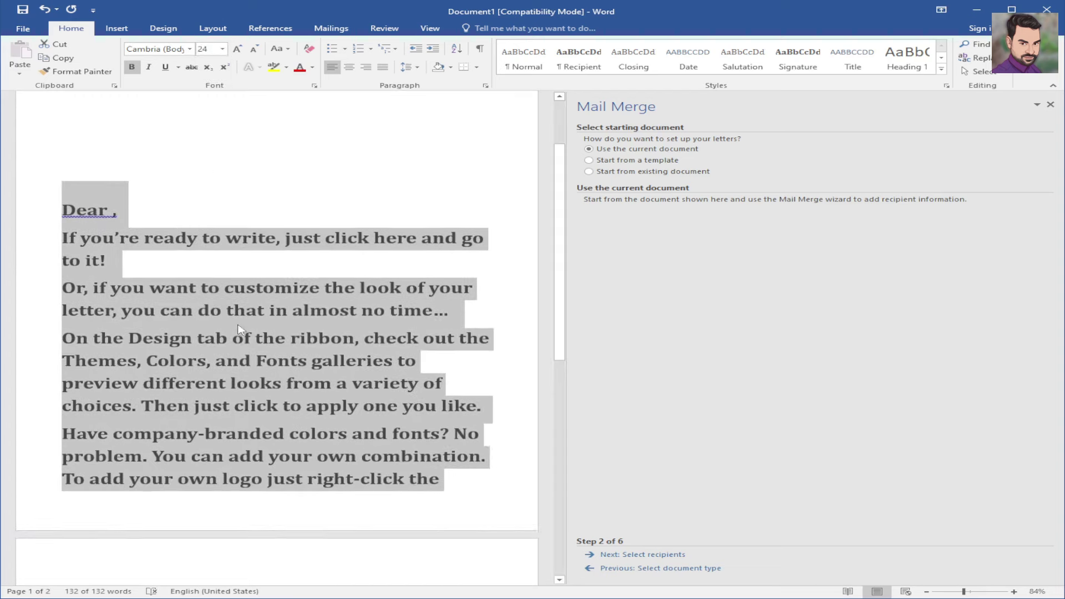
{"action": "scroll", "coordinate": [239, 333], "scroll_direction": "down", "scroll_amount": 2}
{"action": "scroll", "coordinate": [210, 151], "scroll_direction": "up", "scroll_amount": 5}
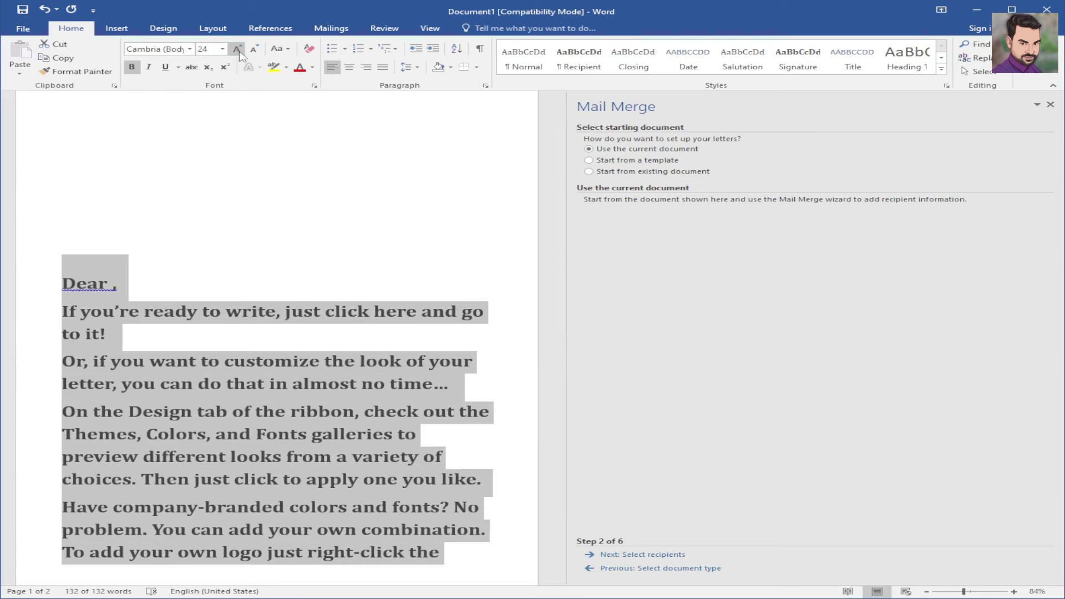
- Shrink the letter text to 16 pt, then 12 pt, and remove bold from everything
{"action": "left_click", "coordinate": [223, 49]}
{"action": "left_click", "coordinate": [204, 130]}
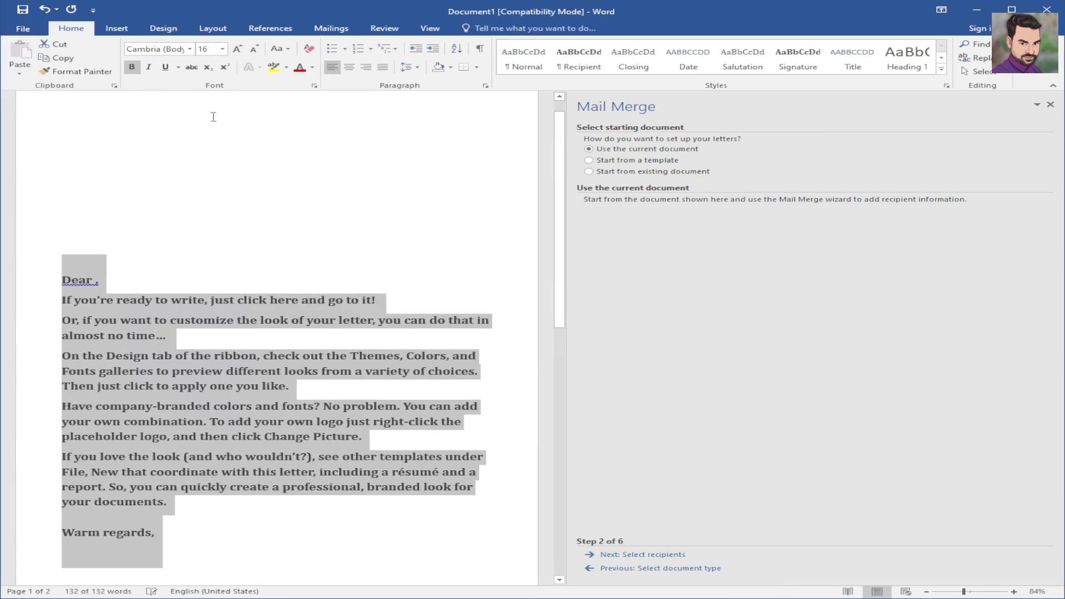
{"action": "left_click", "coordinate": [223, 48]}
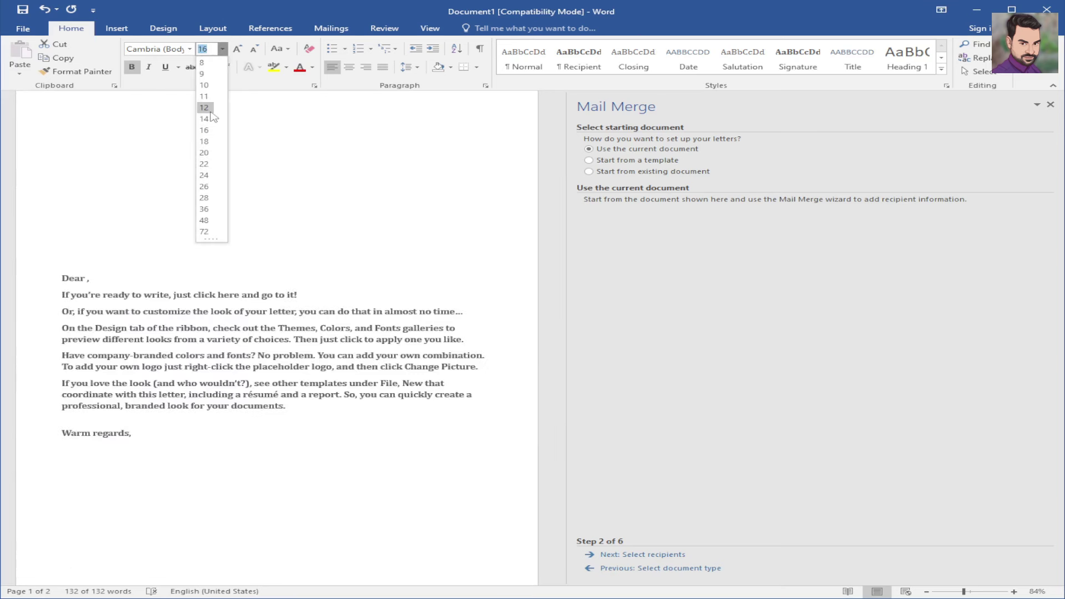
{"action": "left_click", "coordinate": [208, 109]}
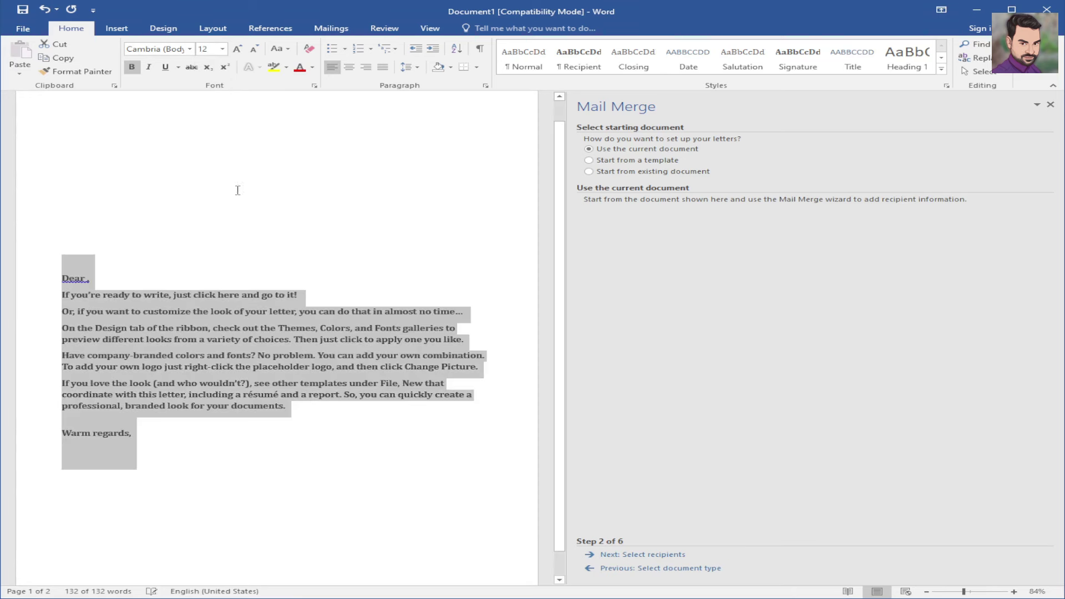
{"action": "left_click", "coordinate": [232, 237]}
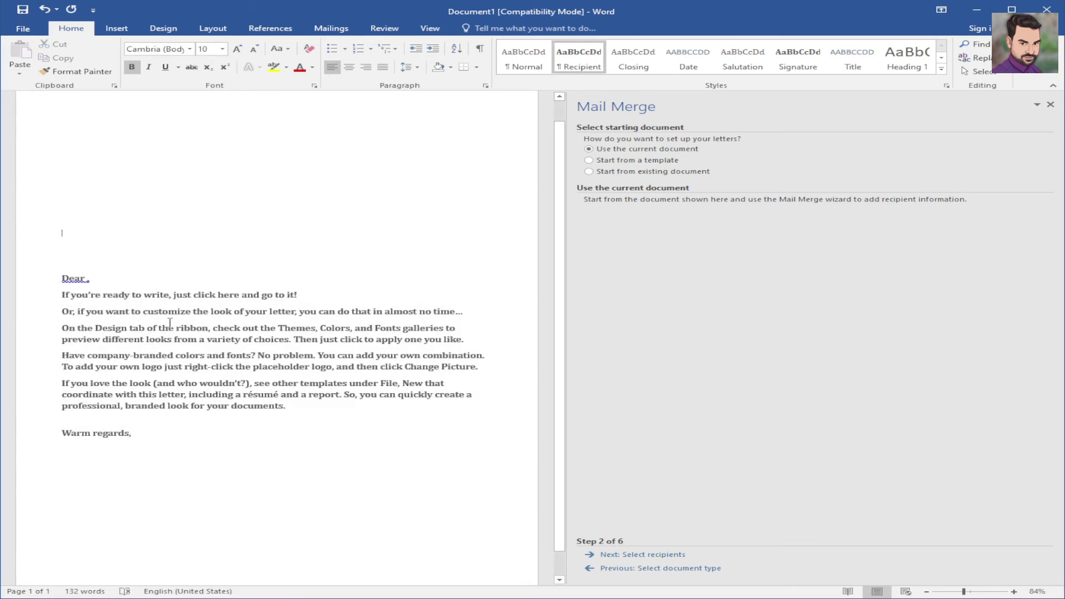
{"action": "left_click", "coordinate": [133, 68]}
{"action": "key", "text": "ctrl+a"}
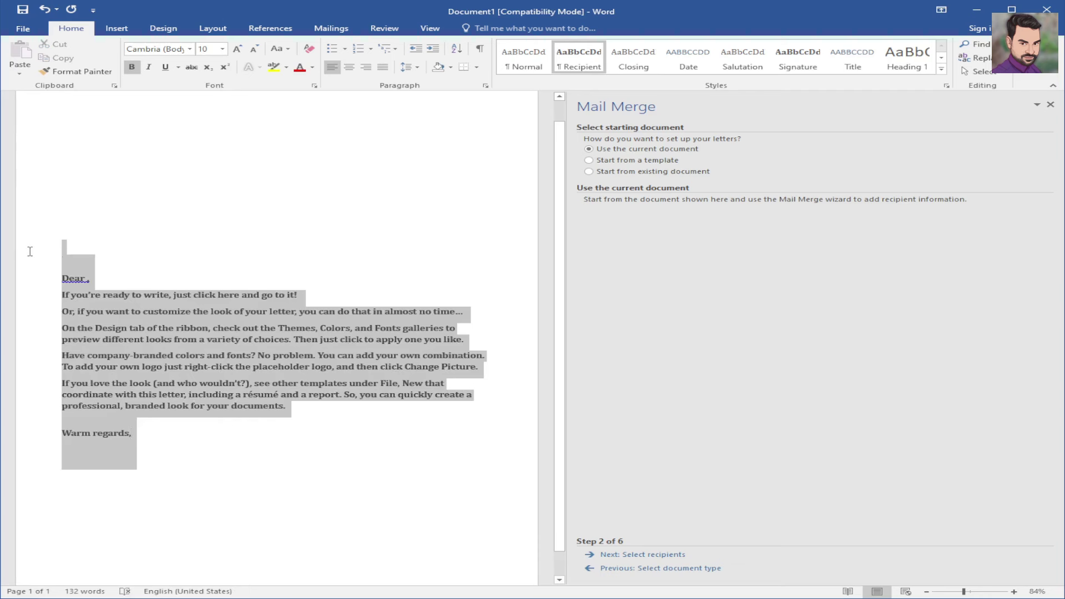
{"action": "left_click", "coordinate": [132, 67]}
{"action": "left_click", "coordinate": [191, 239]}
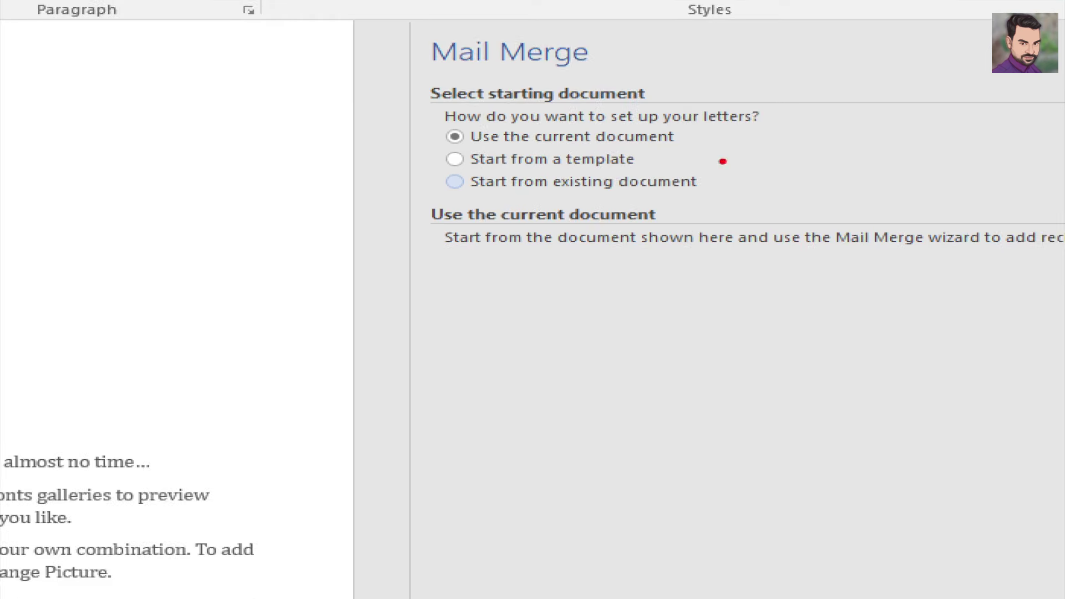
{"action": "left_click_drag", "start_coordinate": [647, 151], "coordinate": [702, 151]}
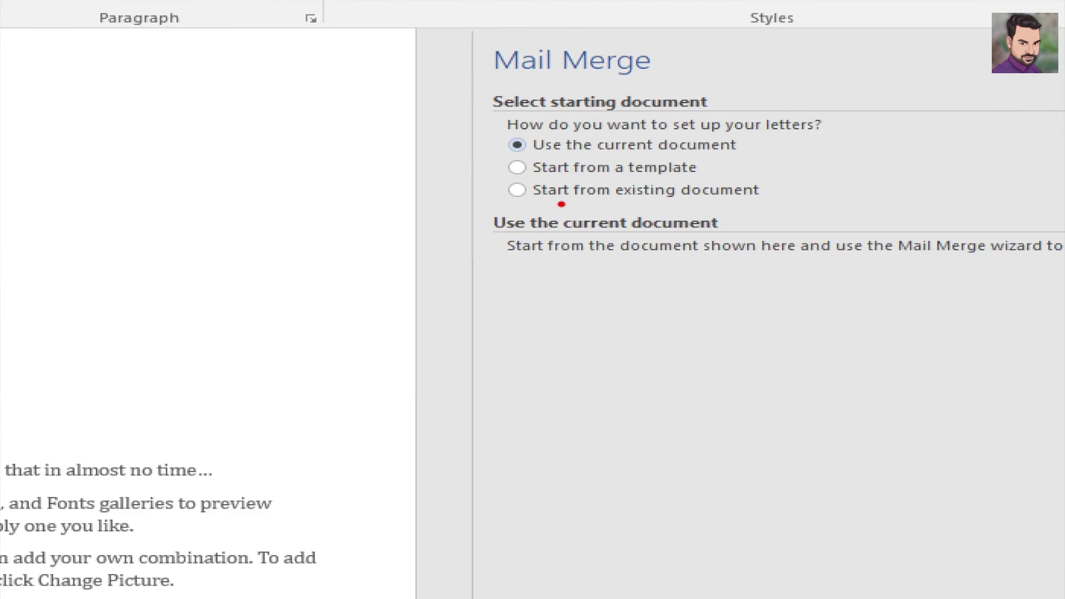
{"action": "left_click_drag", "start_coordinate": [764, 188], "coordinate": [803, 181]}
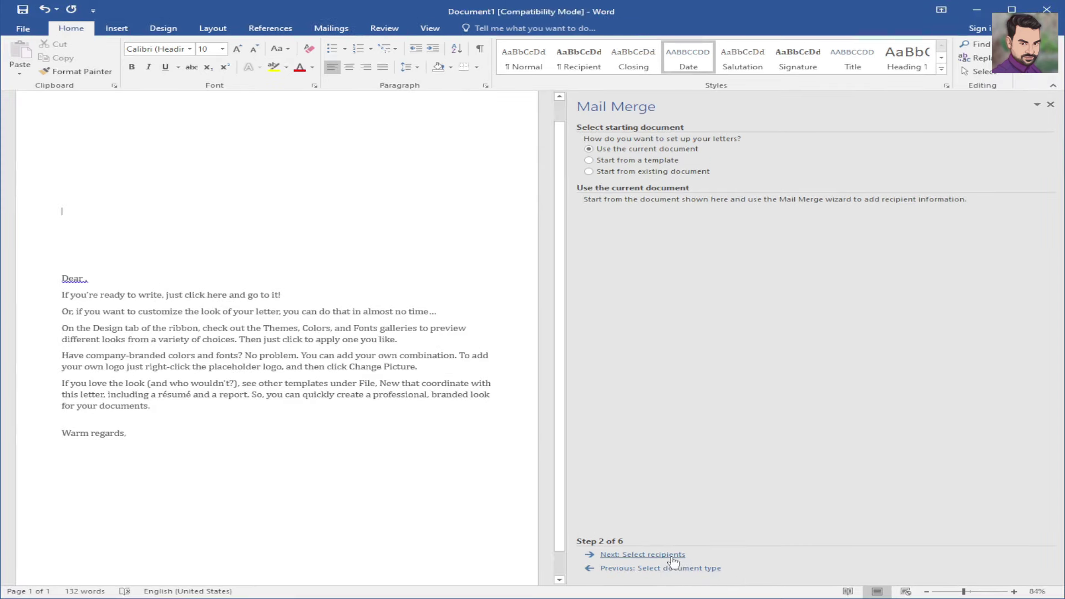
- Advance the Mail Merge wizard to Step 3, Select recipients, with 'Use an existing list' selected
{"action": "left_click", "coordinate": [671, 556]}
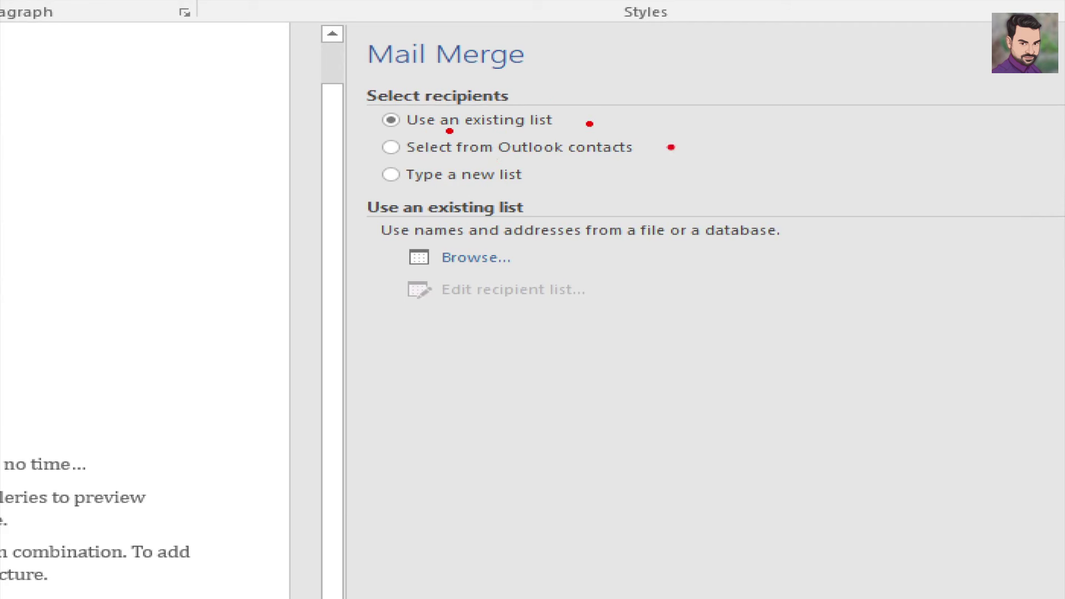
{"action": "mouse_move", "coordinate": [643, 146]}
{"action": "left_mouse_down"}
{"action": "mouse_move", "coordinate": [665, 148]}
{"action": "mouse_move", "coordinate": [703, 129]}
{"action": "left_mouse_up"}
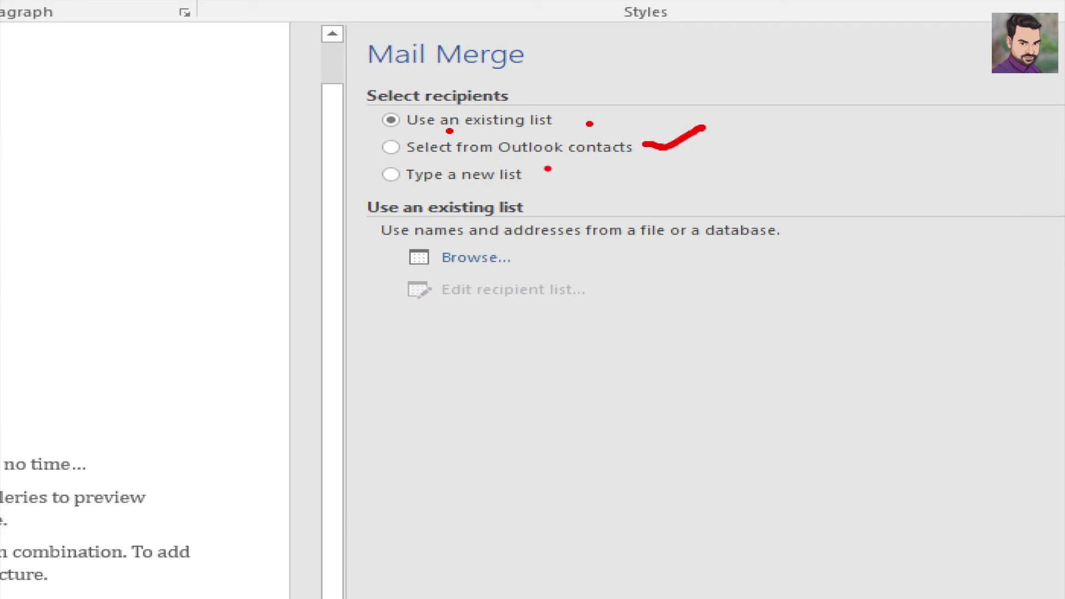
{"action": "left_click_drag", "start_coordinate": [547, 169], "coordinate": [579, 173]}
{"action": "left_click_drag", "start_coordinate": [581, 116], "coordinate": [676, 80]}
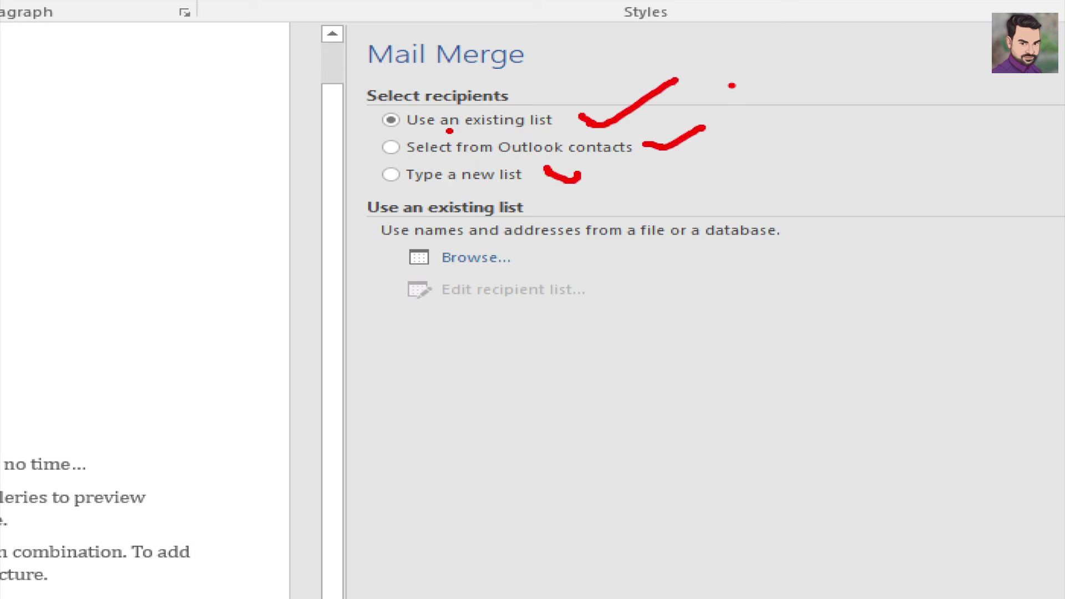
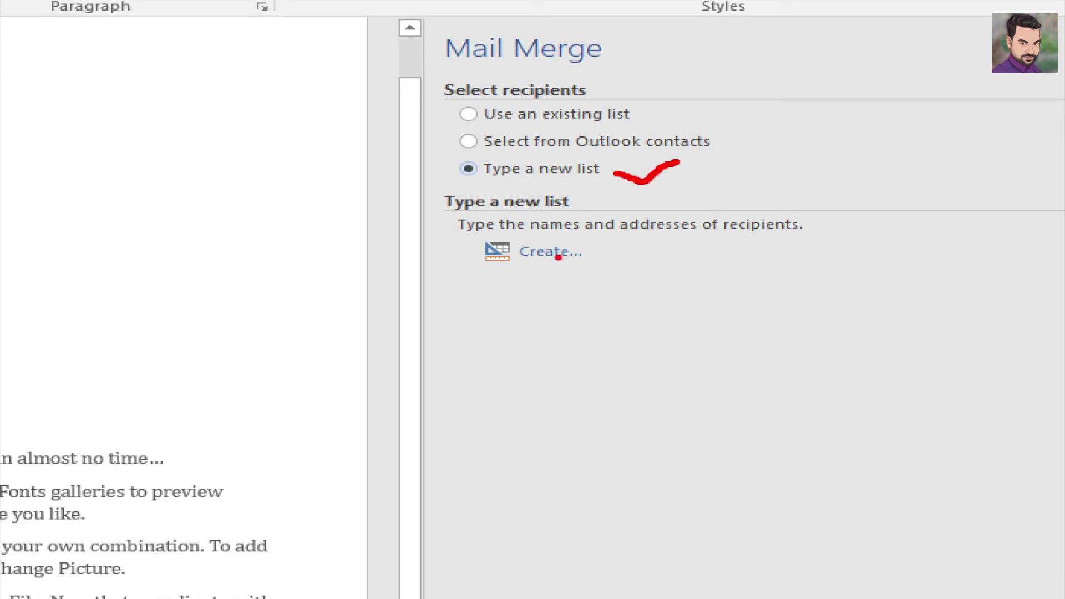
- Choose 'Type a new list' and create it, opening an empty New Address List
{"action": "left_click_drag", "start_coordinate": [590, 251], "coordinate": [642, 239]}
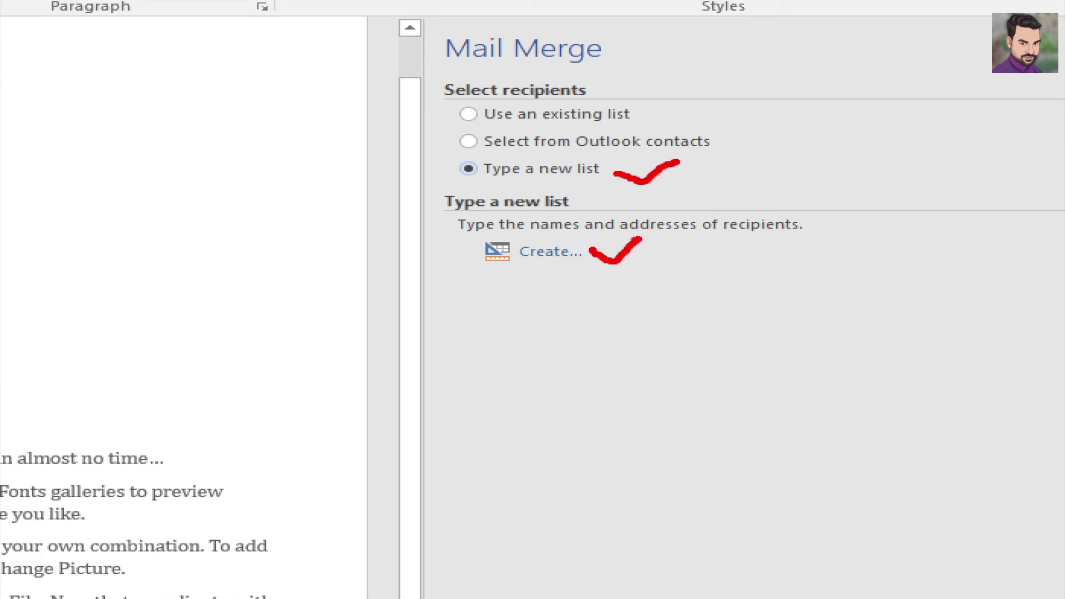
{"action": "left_click_drag", "start_coordinate": [448, 240], "coordinate": [476, 237]}
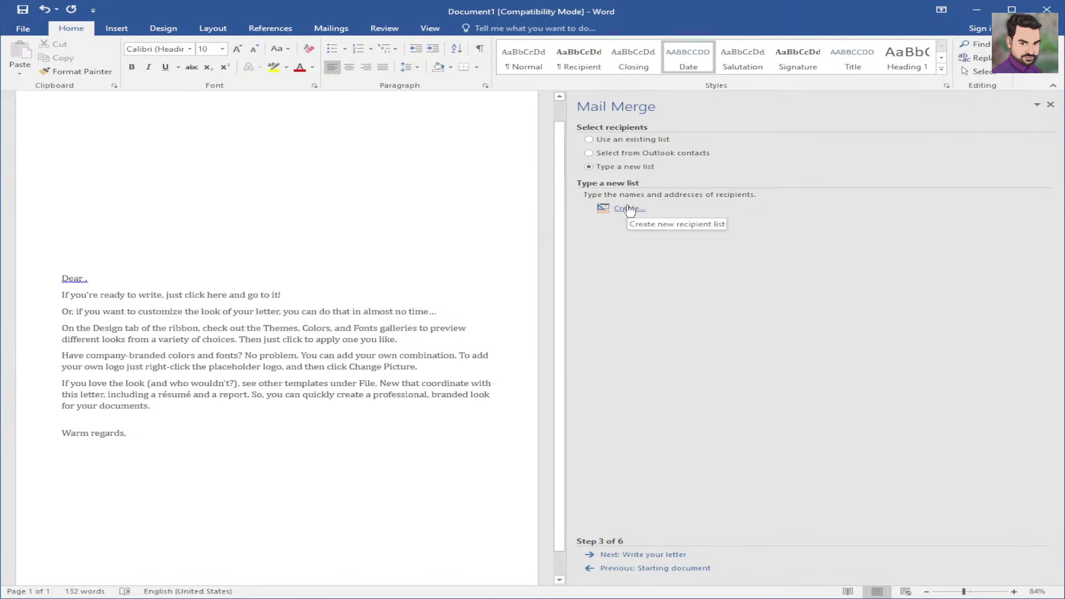
{"action": "left_click", "coordinate": [541, 251]}
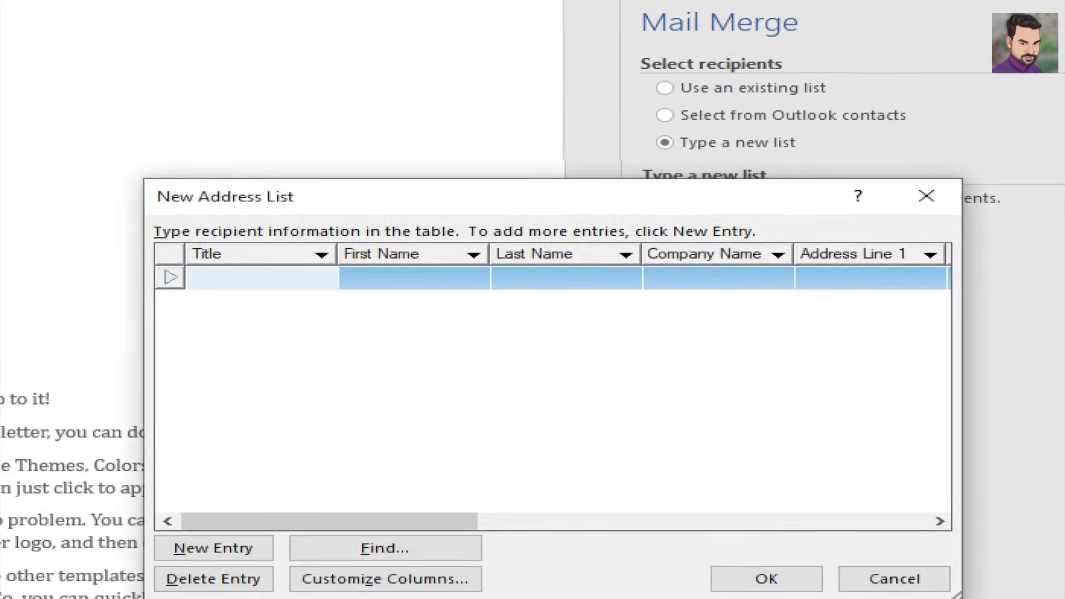
- Open Customize Columns to edit the New Address List's field names
{"action": "left_click_drag", "start_coordinate": [402, 230], "coordinate": [419, 230]}
{"action": "left_click_drag", "start_coordinate": [353, 247], "coordinate": [372, 245]}
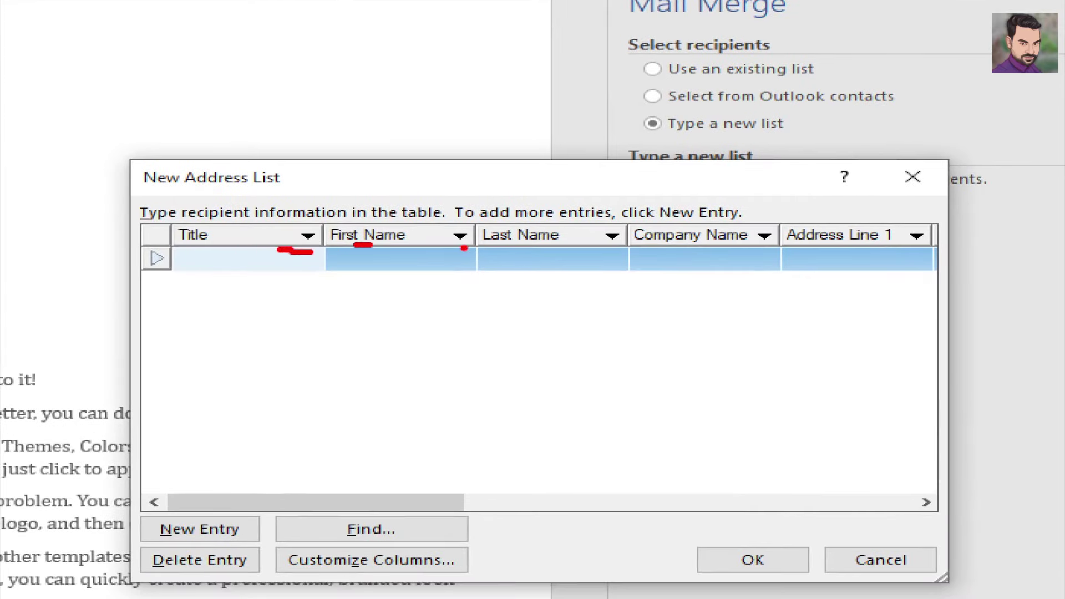
{"action": "left_click_drag", "start_coordinate": [498, 236], "coordinate": [523, 235]}
{"action": "left_click_drag", "start_coordinate": [657, 261], "coordinate": [727, 252]}
{"action": "key", "text": "Escape"}
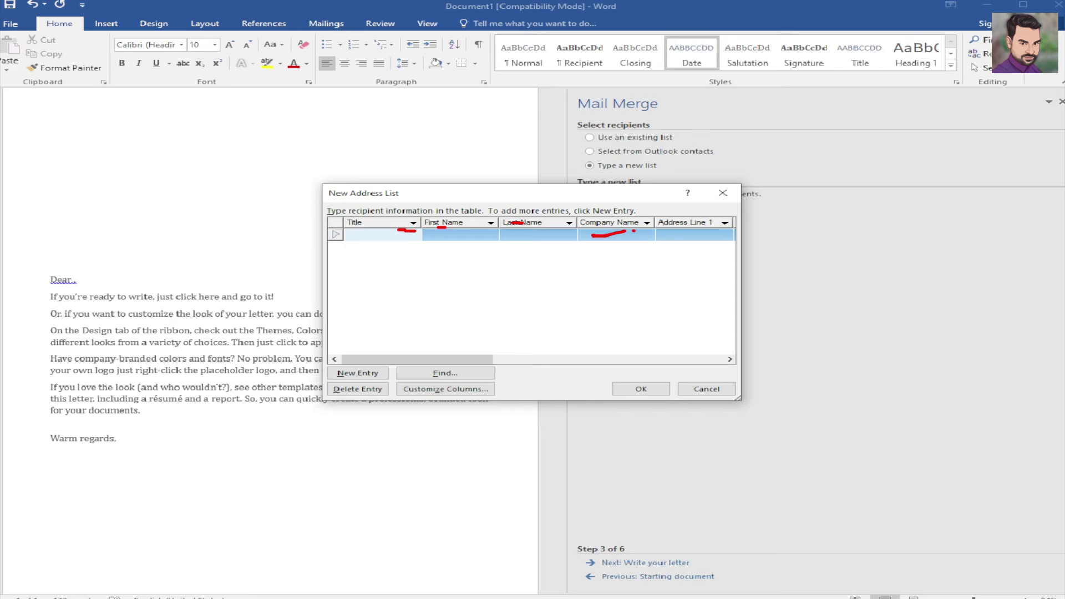
{"action": "left_click_drag", "start_coordinate": [439, 506], "coordinate": [454, 506]}
{"action": "left_click_drag", "start_coordinate": [491, 363], "coordinate": [456, 364]}
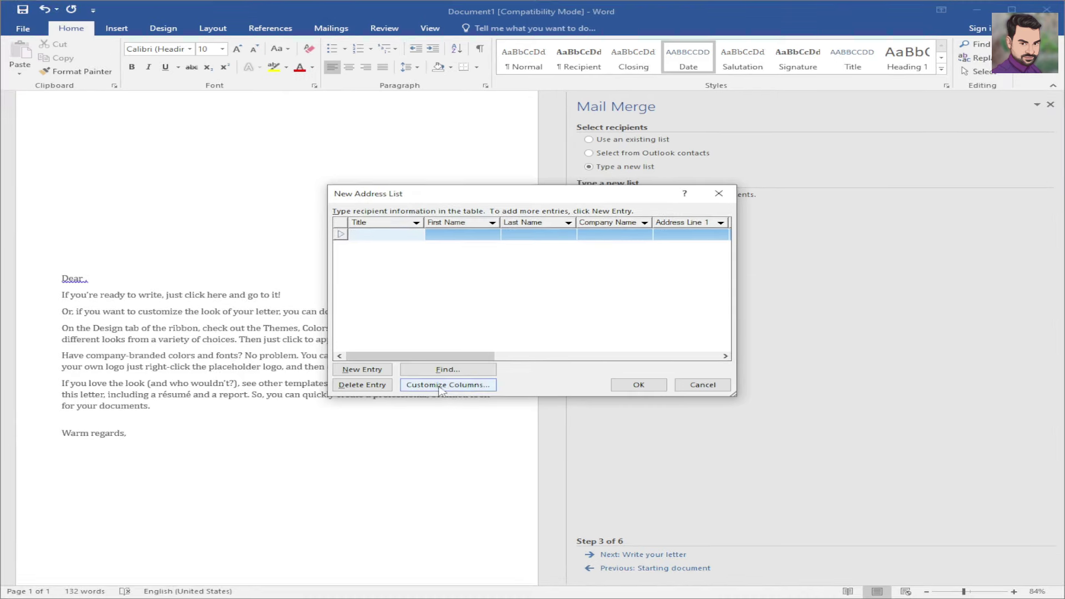
{"action": "left_click", "coordinate": [444, 390]}
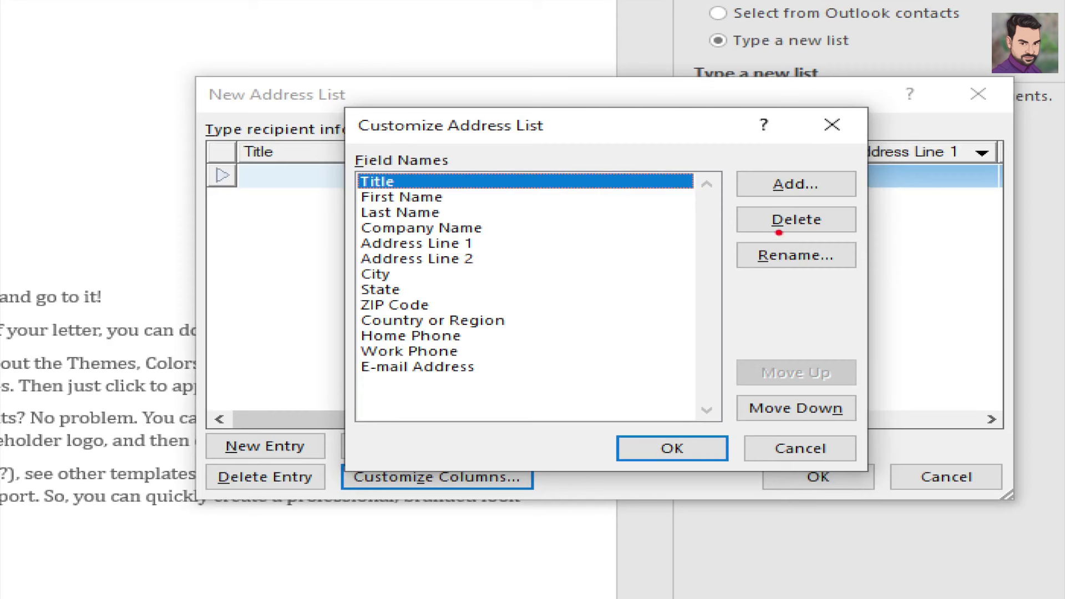
{"action": "mouse_move", "coordinate": [818, 226]}
{"action": "left_mouse_down"}
{"action": "mouse_move", "coordinate": [856, 231]}
{"action": "mouse_move", "coordinate": [943, 183]}
{"action": "left_mouse_up"}
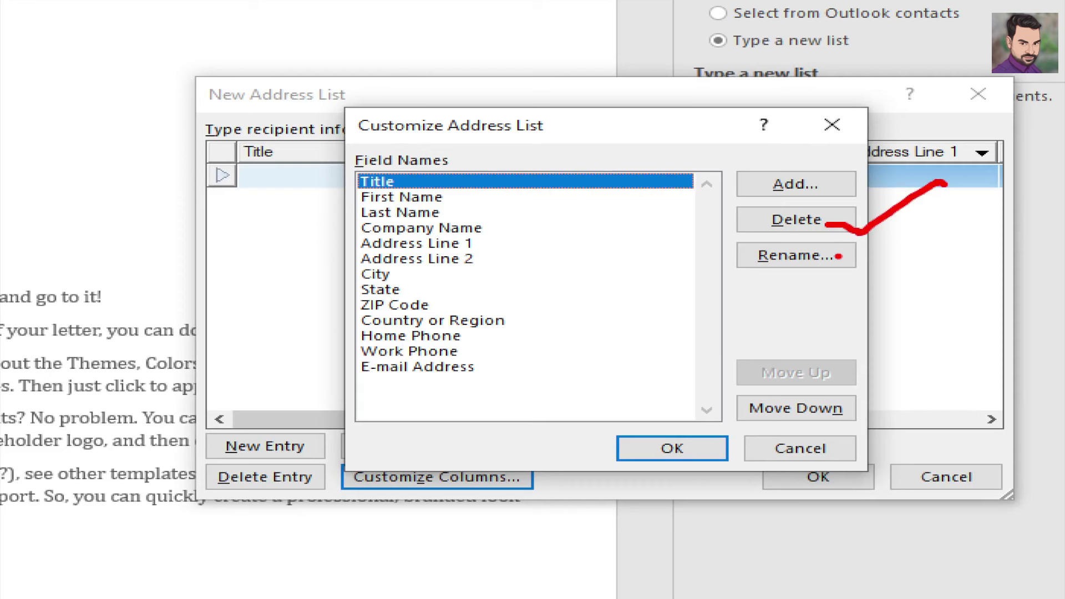
{"action": "left_click_drag", "start_coordinate": [837, 256], "coordinate": [919, 244]}
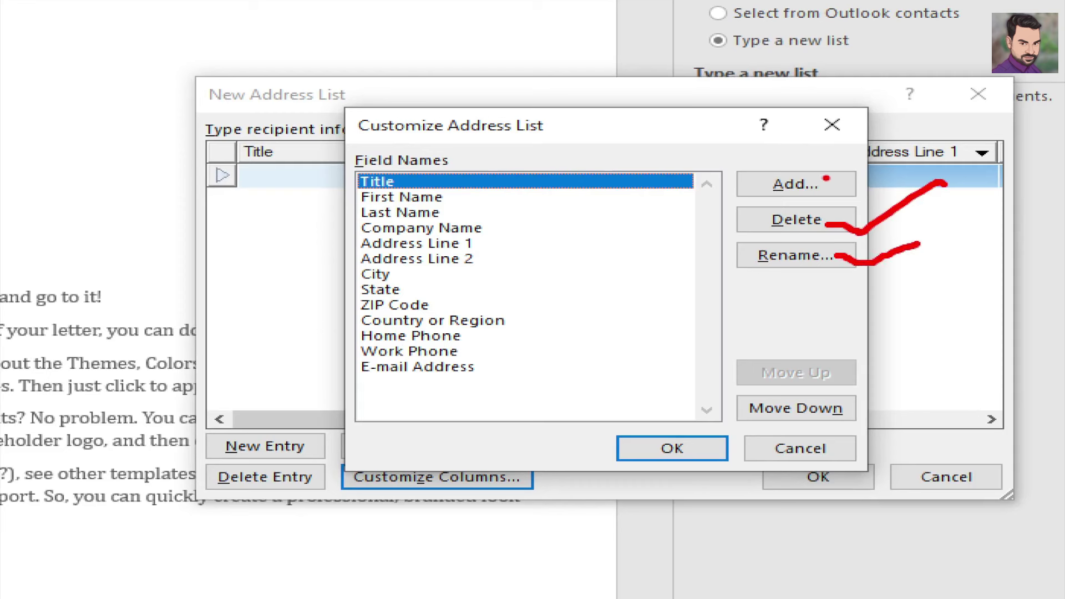
{"action": "left_click_drag", "start_coordinate": [826, 178], "coordinate": [919, 146]}
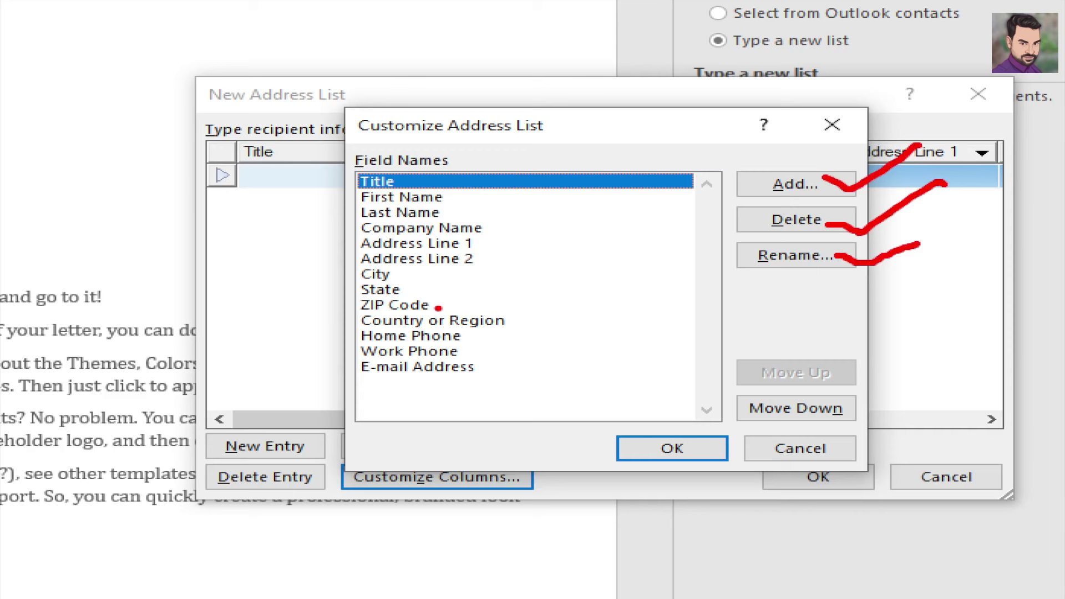
{"action": "mouse_move", "coordinate": [437, 303]}
{"action": "left_mouse_down"}
{"action": "mouse_move", "coordinate": [463, 312]}
{"action": "mouse_move", "coordinate": [497, 280]}
{"action": "left_mouse_up"}
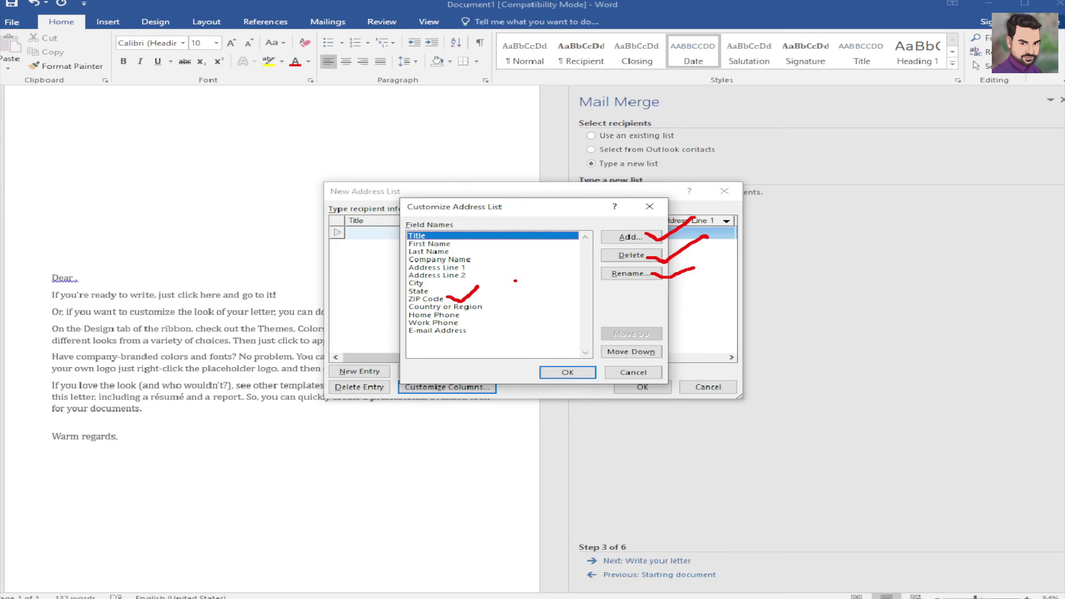
- Delete the Company Name, Title, Address Line 2 and City fields
{"action": "left_click", "coordinate": [430, 261]}
{"action": "left_click", "coordinate": [610, 257]}
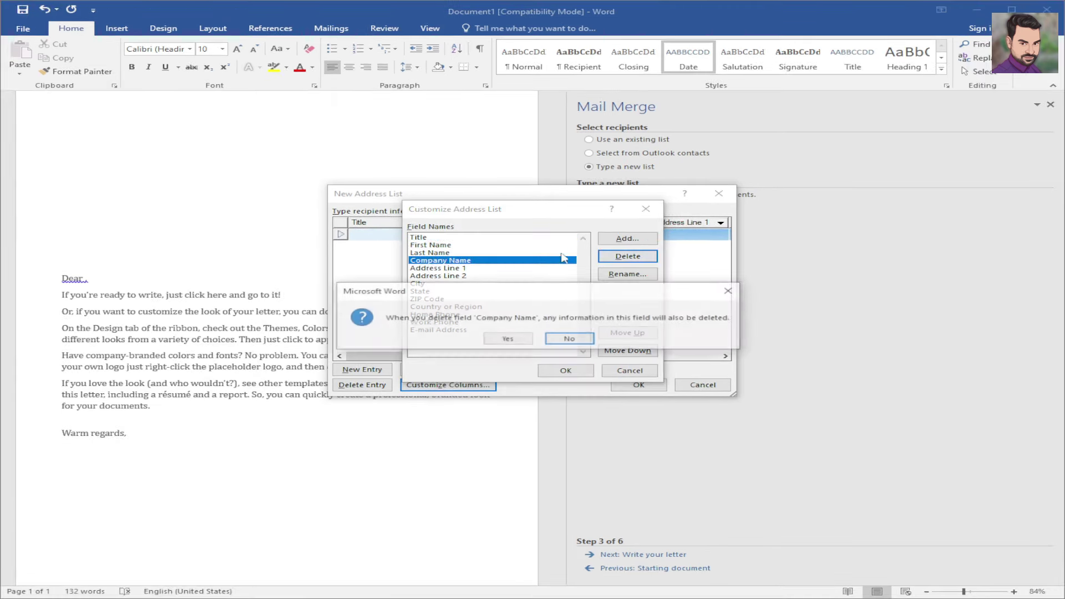
{"action": "left_click", "coordinate": [508, 339]}
{"action": "left_click", "coordinate": [441, 238]}
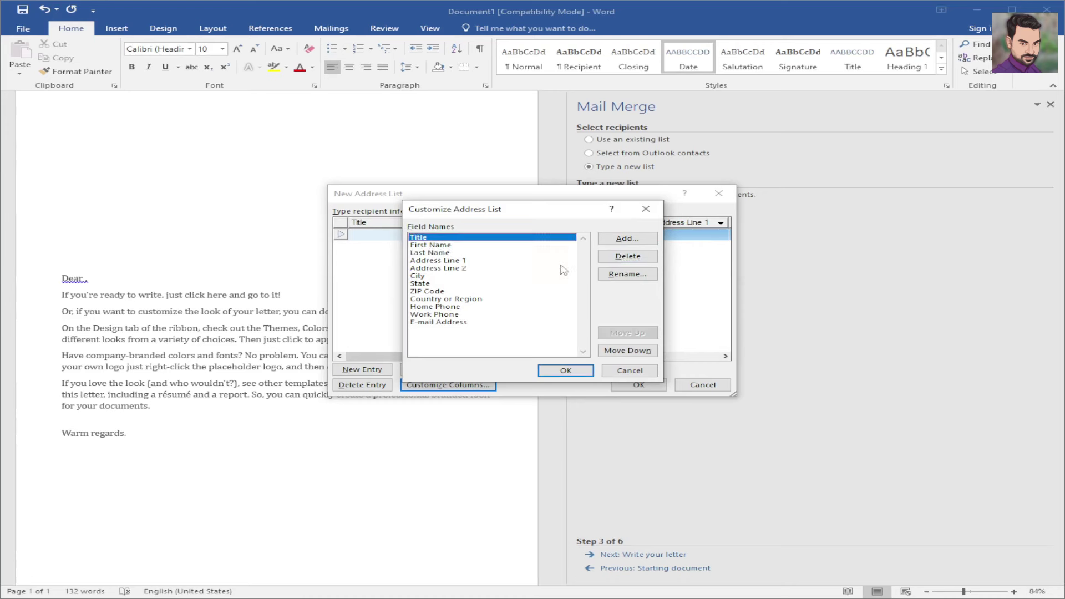
{"action": "left_click", "coordinate": [627, 256]}
{"action": "left_click", "coordinate": [507, 338]}
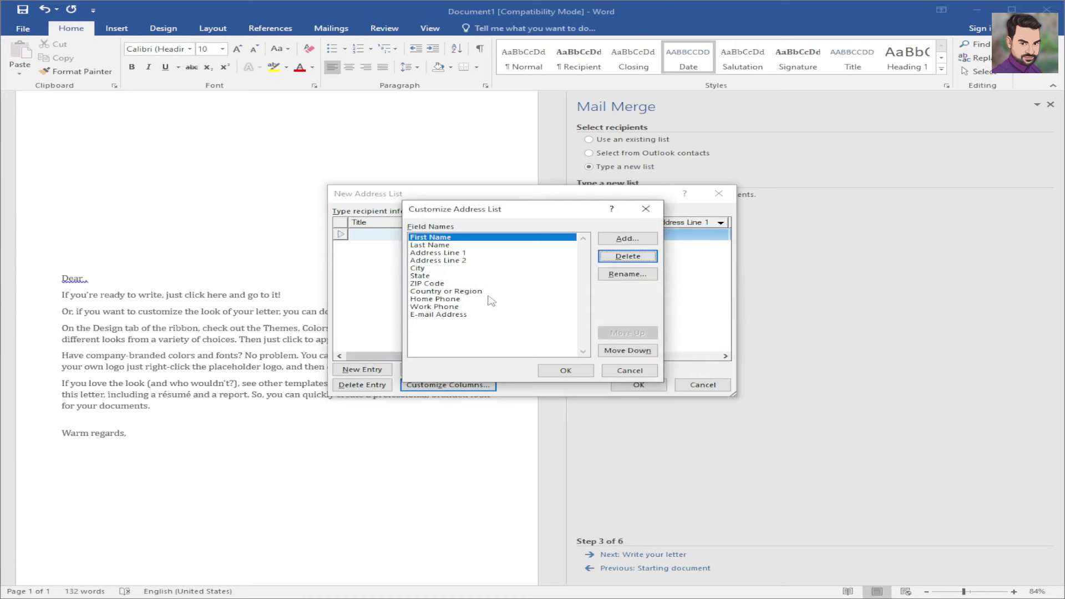
{"action": "left_click", "coordinate": [465, 262]}
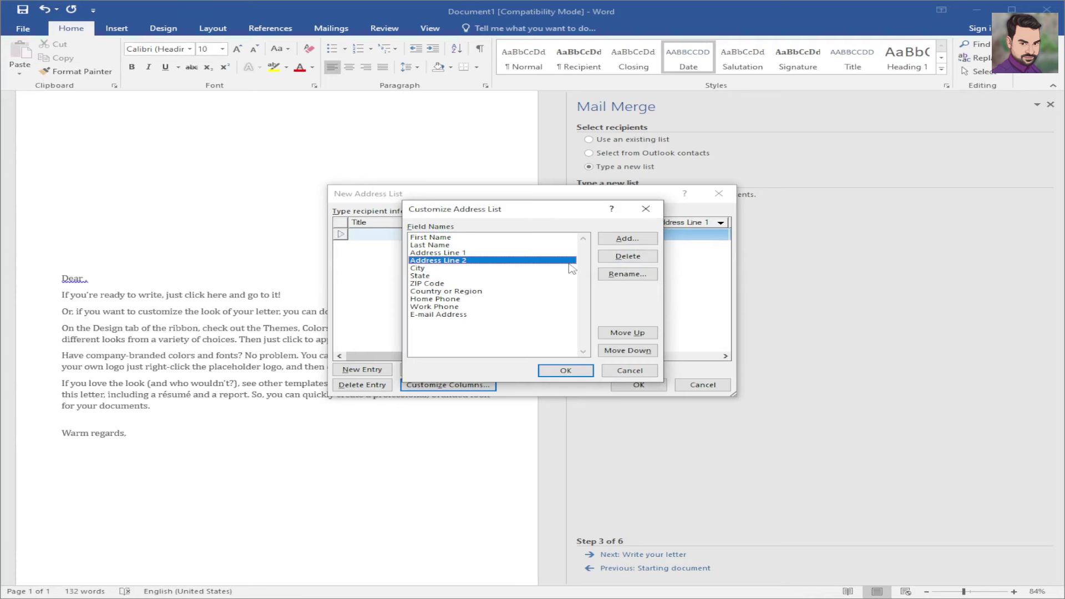
{"action": "left_click", "coordinate": [627, 257]}
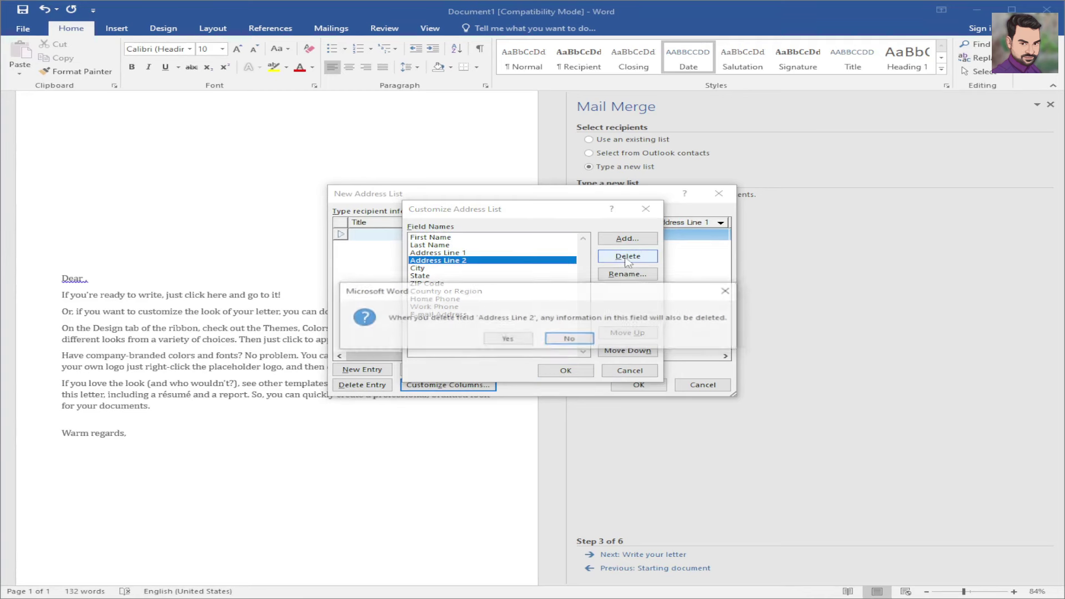
{"action": "left_click", "coordinate": [508, 338]}
{"action": "left_click", "coordinate": [438, 261]}
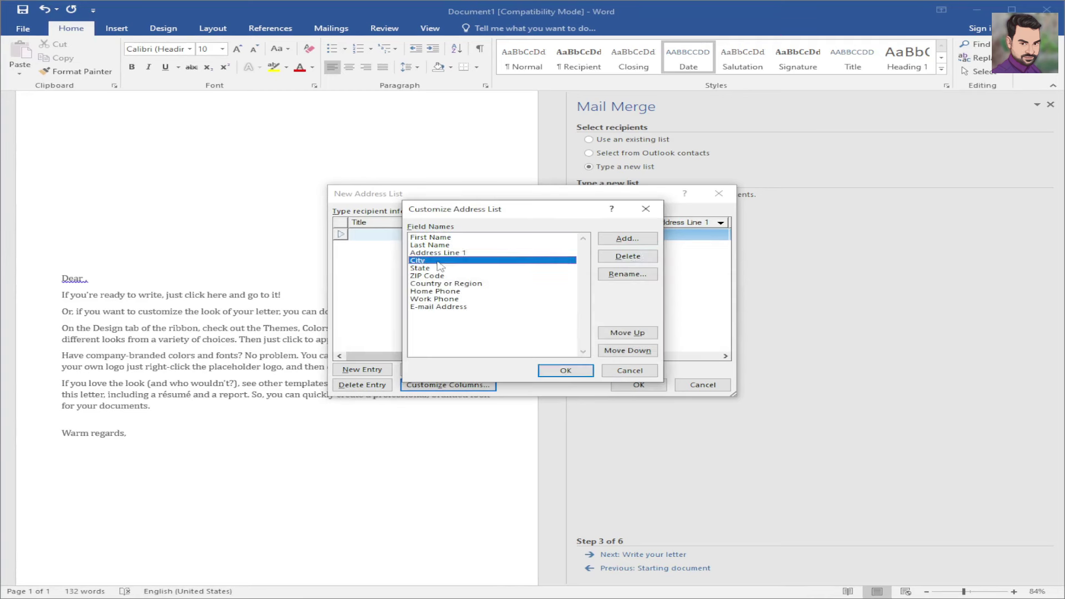
{"action": "left_click", "coordinate": [603, 256]}
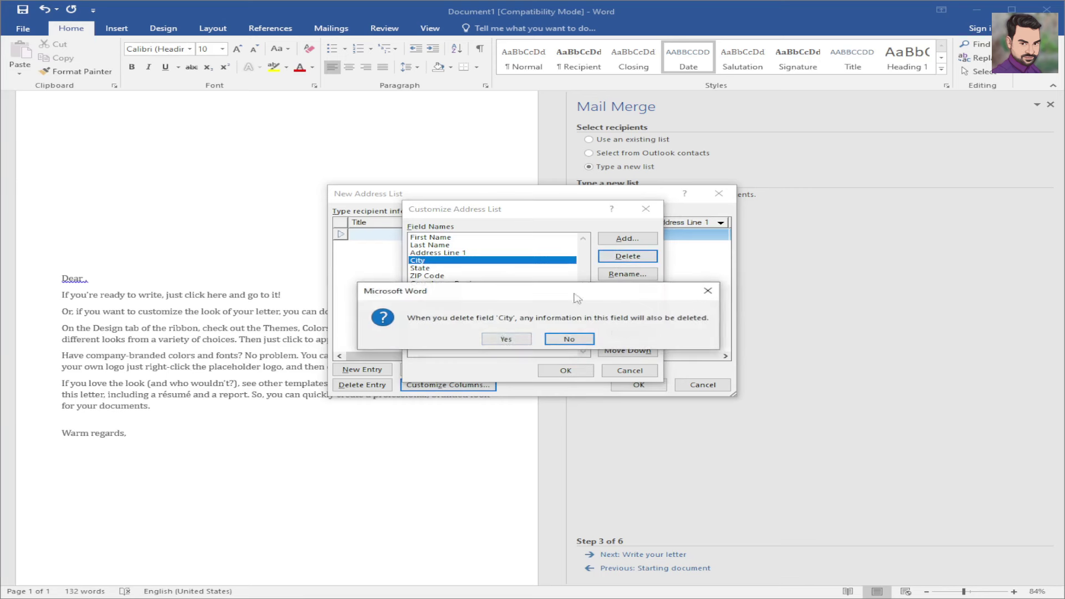
{"action": "left_click", "coordinate": [506, 338]}
- Rename the ZIP Code field to pin Code
{"action": "left_click", "coordinate": [438, 262]}
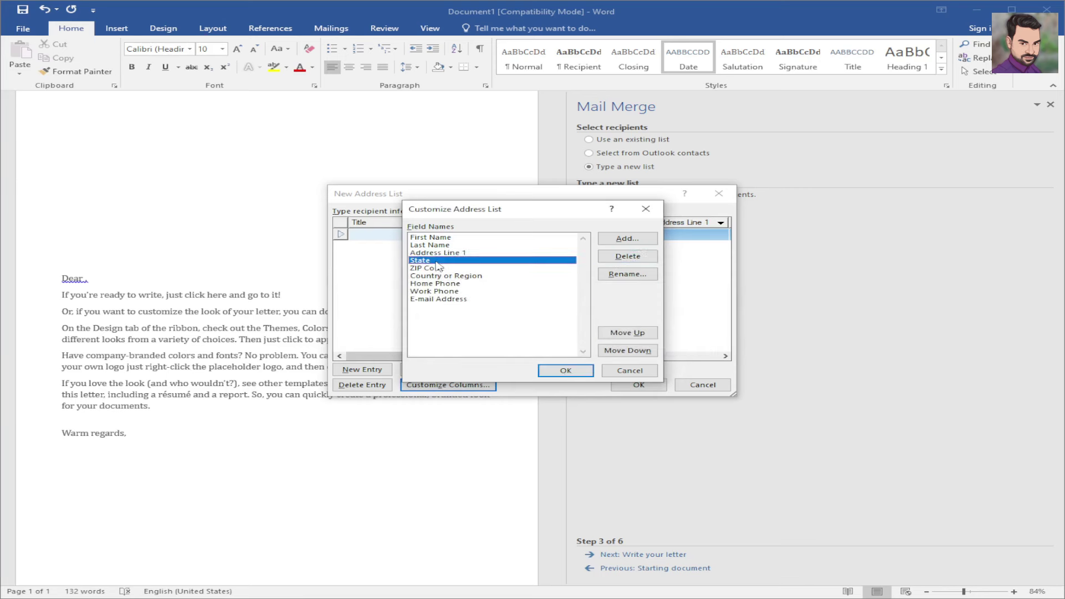
{"action": "left_click", "coordinate": [439, 268]}
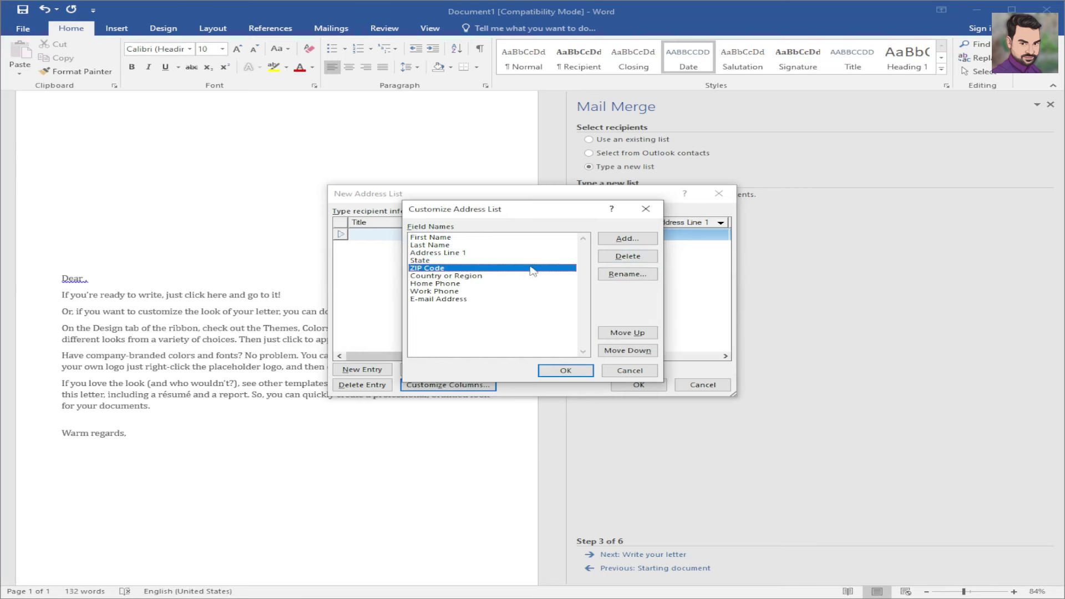
{"action": "left_click", "coordinate": [628, 274]}
{"action": "left_click_drag", "start_coordinate": [475, 301], "coordinate": [456, 305]}
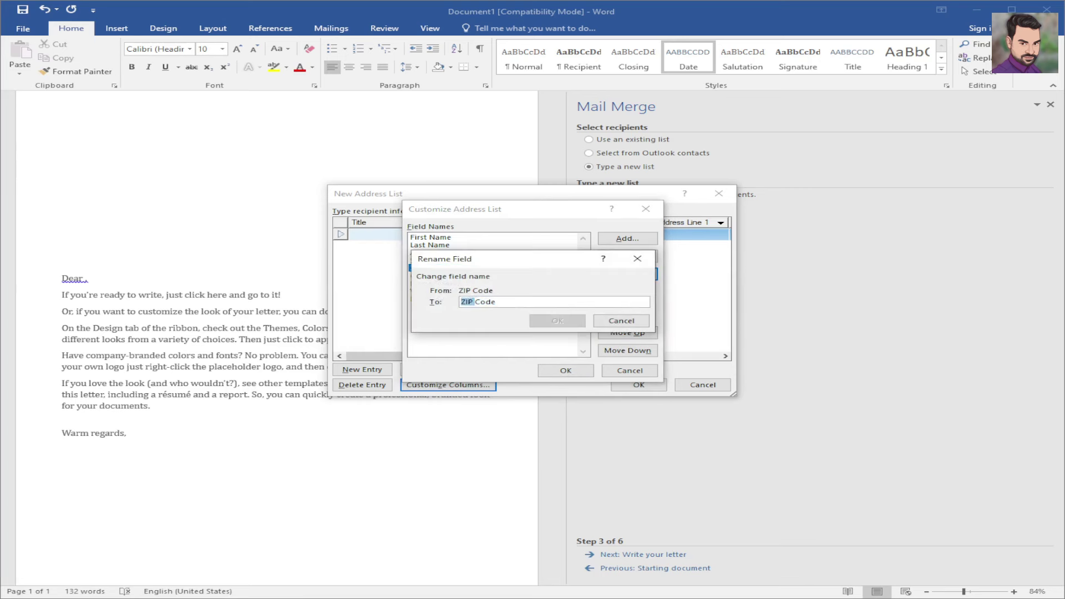
{"action": "type", "text": "pin"}
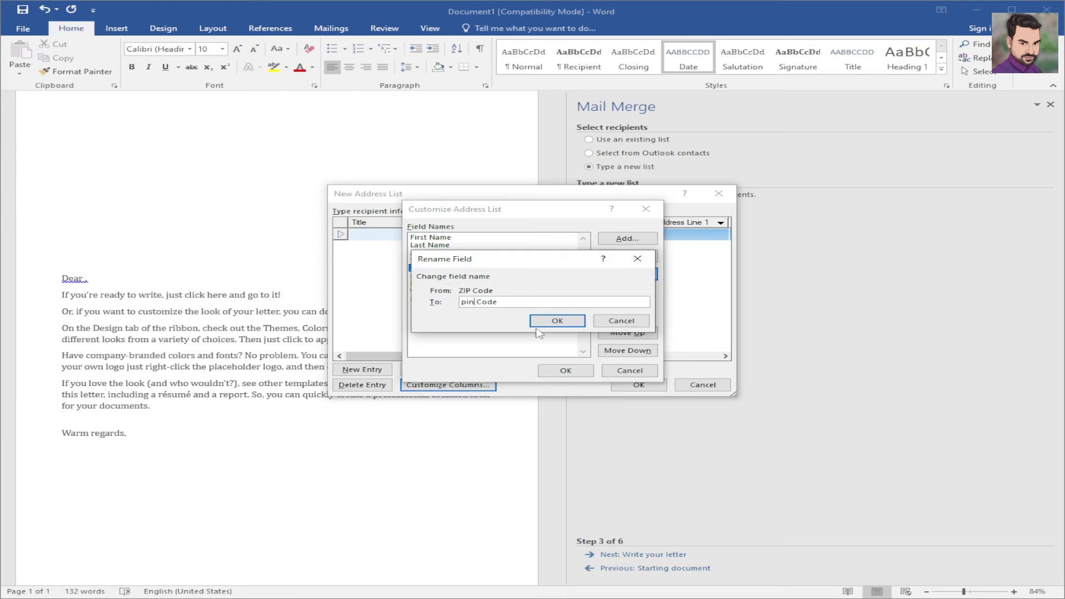
{"action": "left_click", "coordinate": [555, 322]}
- Delete Home Phone, Work Phone and E-mail Address, then apply the six-column field list
{"action": "left_click", "coordinate": [482, 277]}
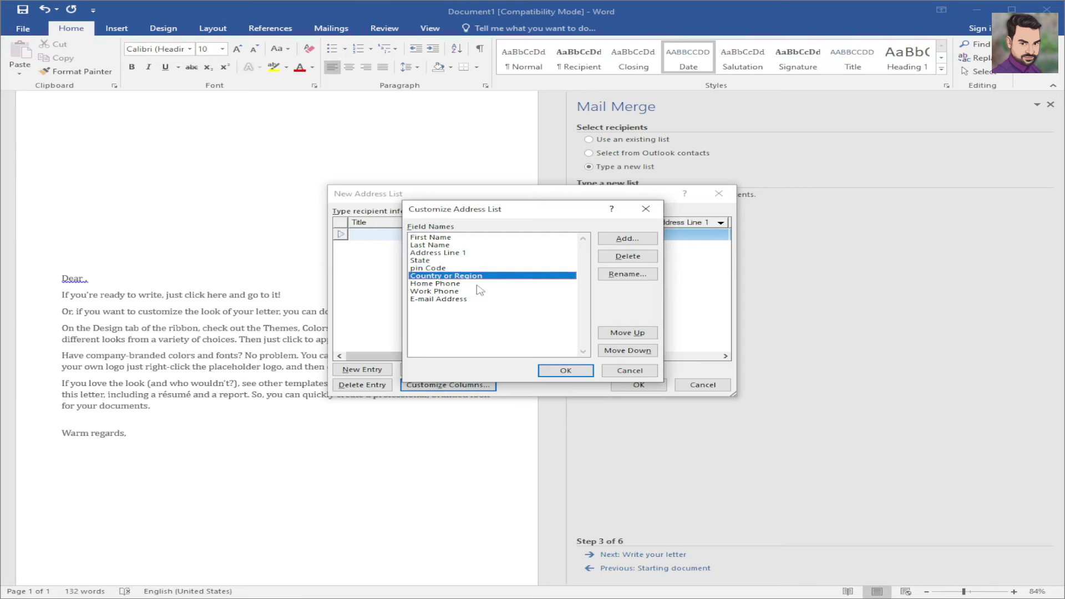
{"action": "left_click", "coordinate": [481, 285]}
{"action": "left_click", "coordinate": [611, 257]}
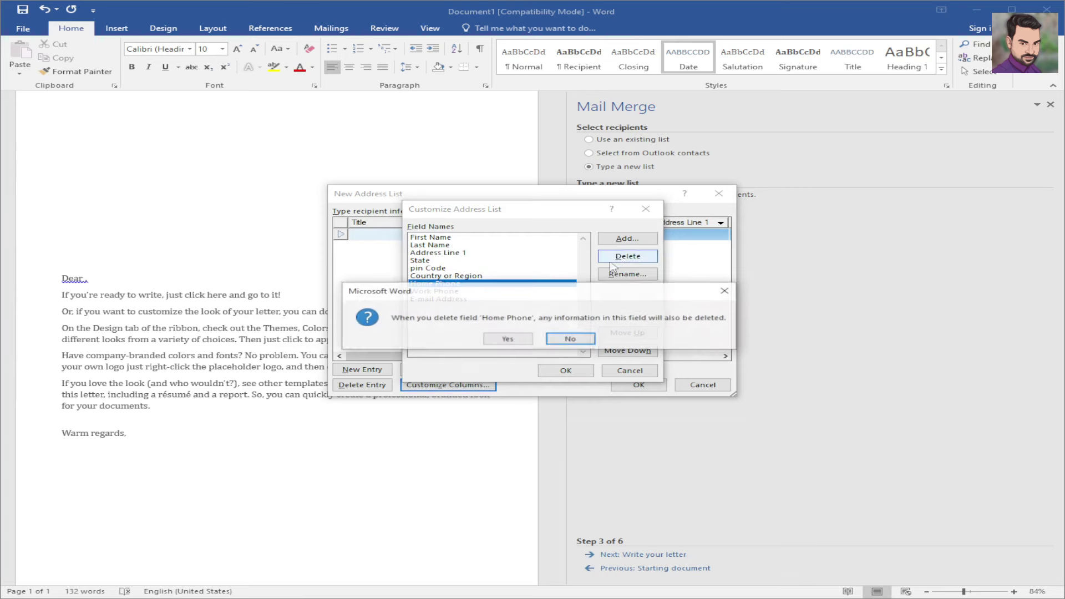
{"action": "left_click", "coordinate": [527, 340]}
{"action": "left_click", "coordinate": [478, 284]}
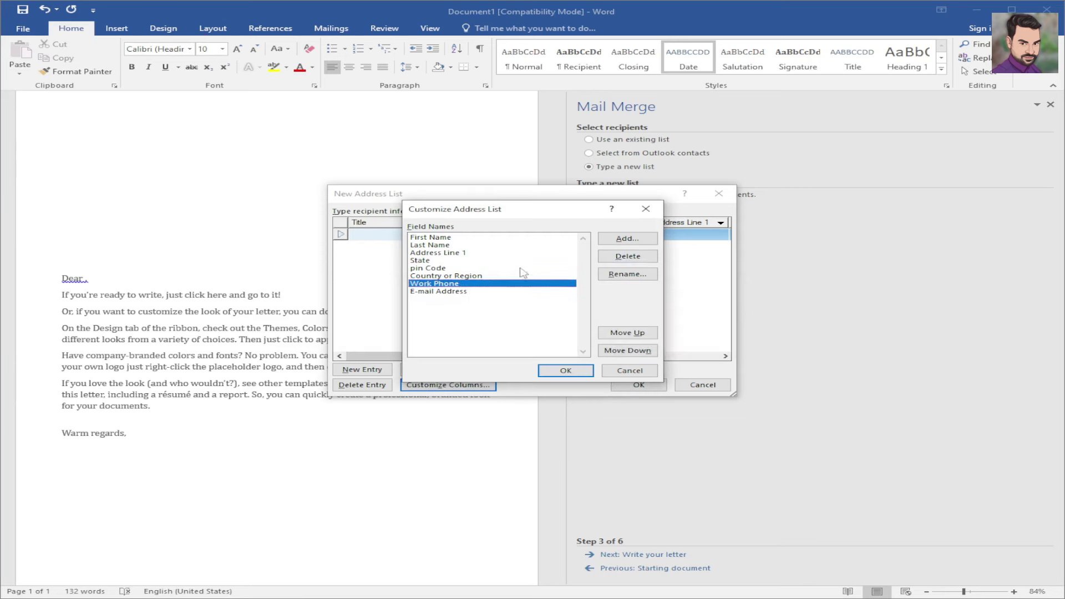
{"action": "left_click", "coordinate": [627, 256]}
{"action": "left_click", "coordinate": [519, 338]}
{"action": "left_click", "coordinate": [454, 284]}
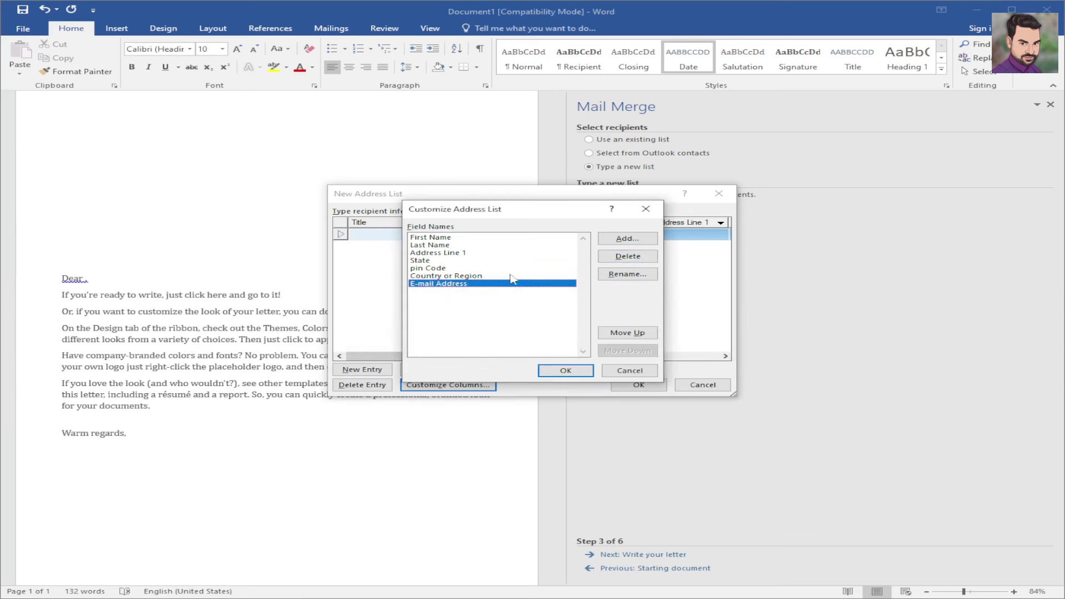
{"action": "left_click", "coordinate": [627, 255]}
{"action": "left_click", "coordinate": [506, 338]}
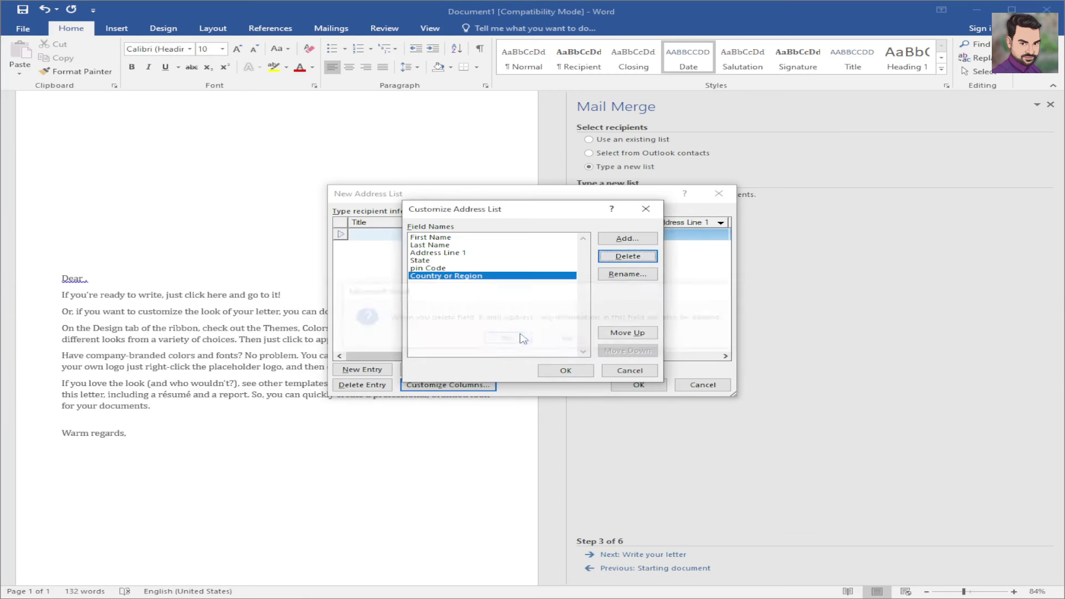
{"action": "left_click", "coordinate": [566, 371]}
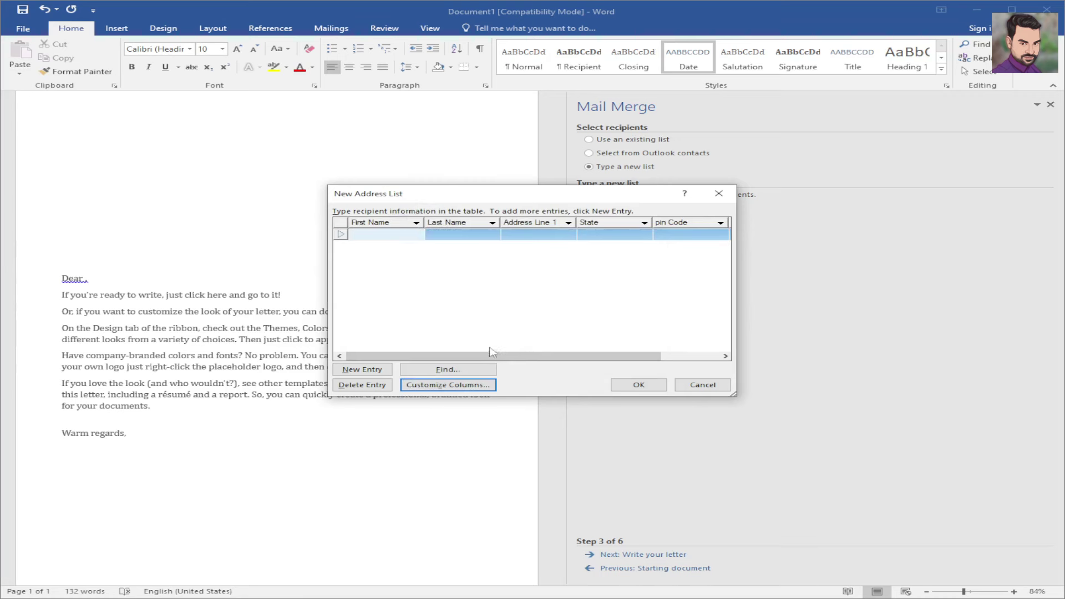
- Enter the first recipient's first and last name
{"action": "left_click_drag", "start_coordinate": [493, 355], "coordinate": [537, 359]}
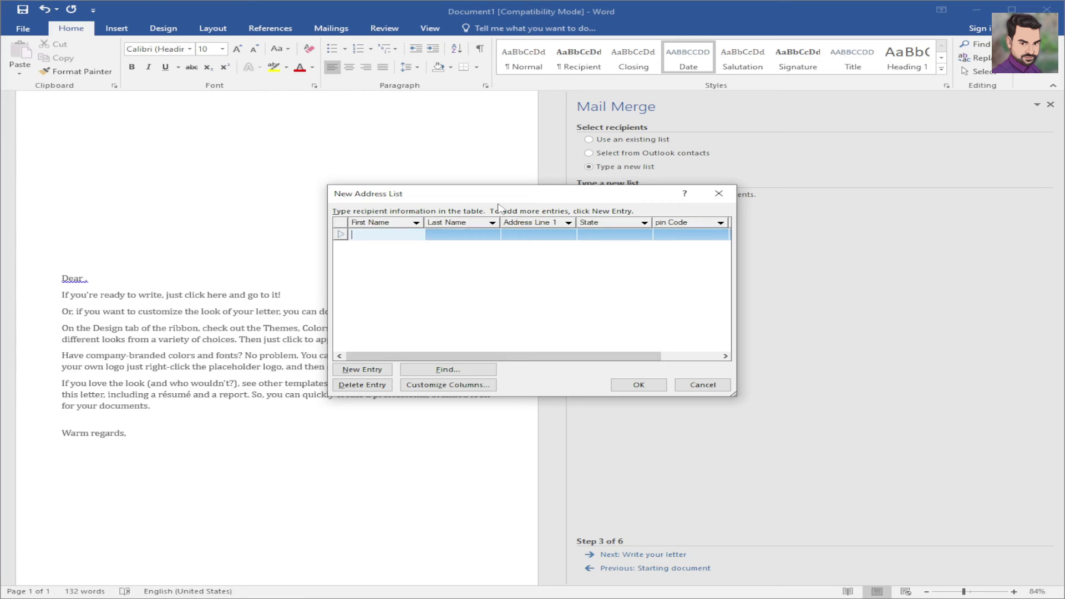
{"action": "key", "text": "Tab"}
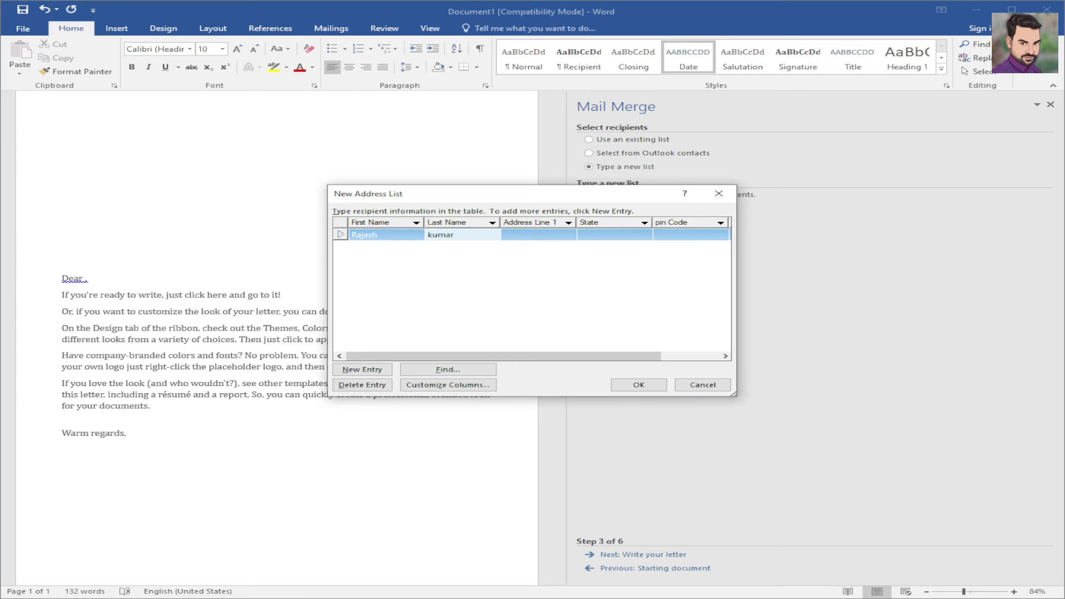
{"action": "key", "text": "Tab"}
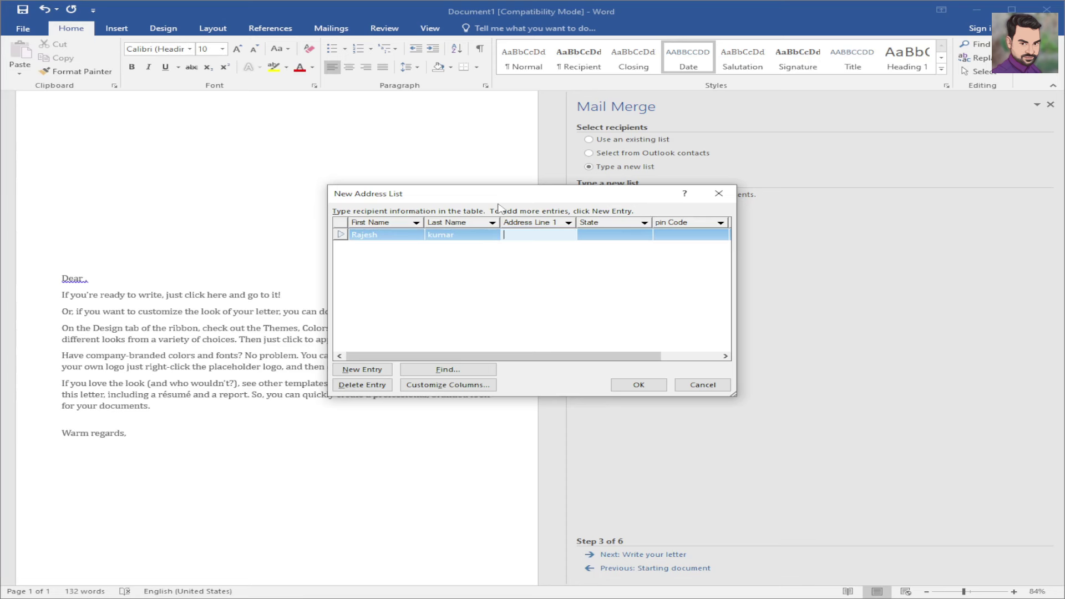
- Fill in the first recipient's Delhi address, state Del and 789765 in Country or Region
{"action": "type", "text": "Delhe"}
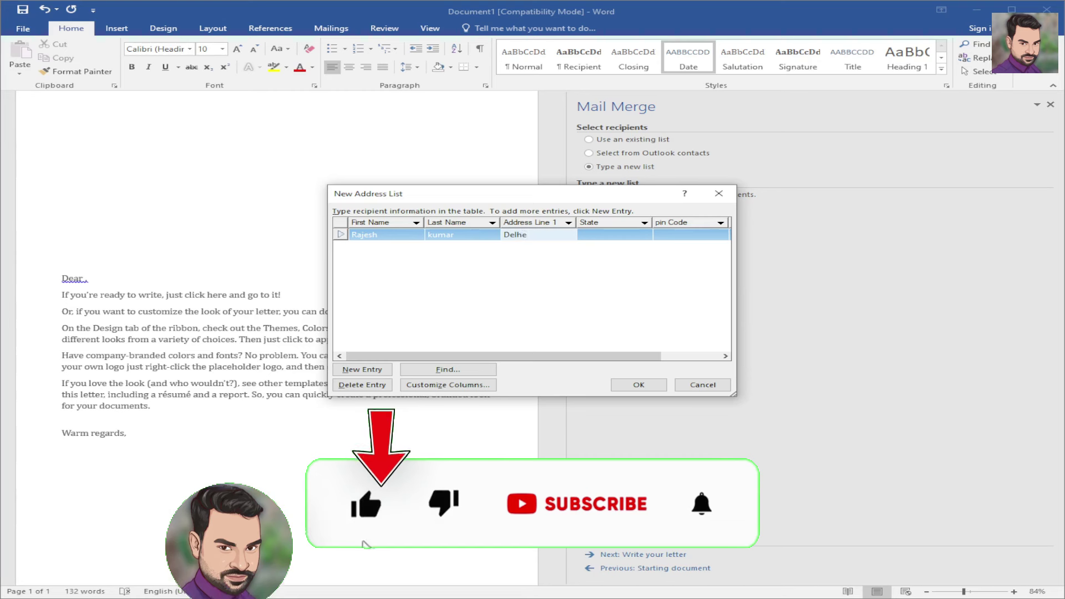
{"action": "key", "text": "BackSpace"}
{"action": "type", "text": "i"}
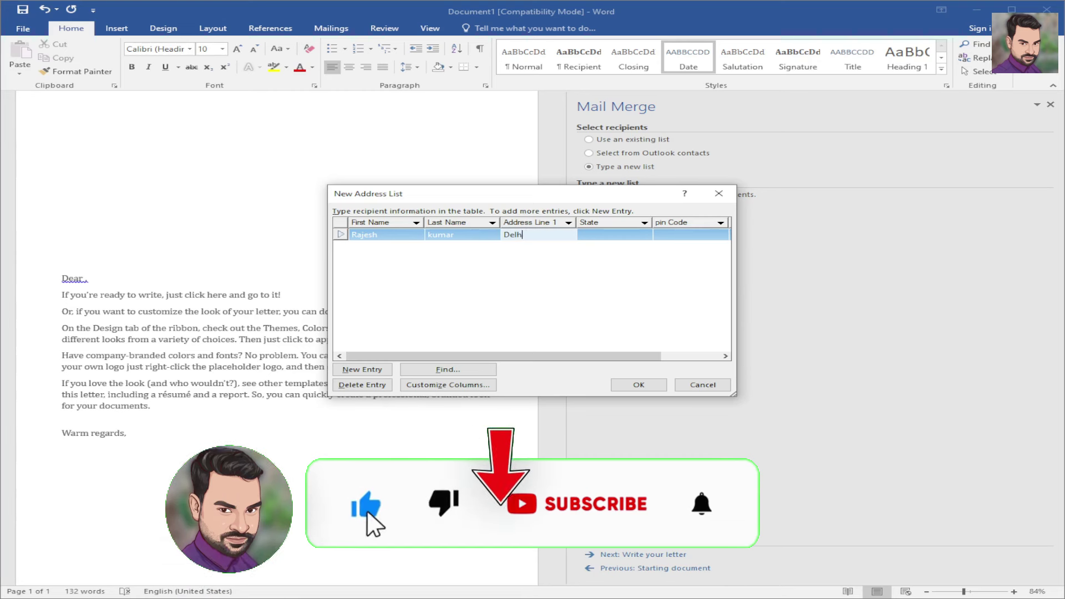
{"action": "key", "text": "Tab"}
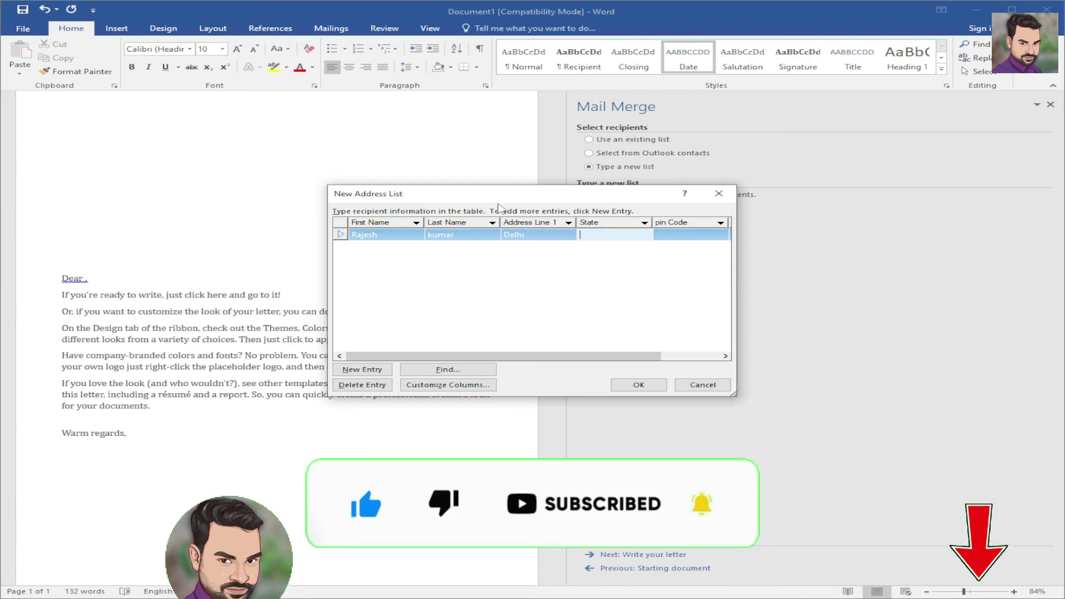
{"action": "type", "text": "Delhi"}
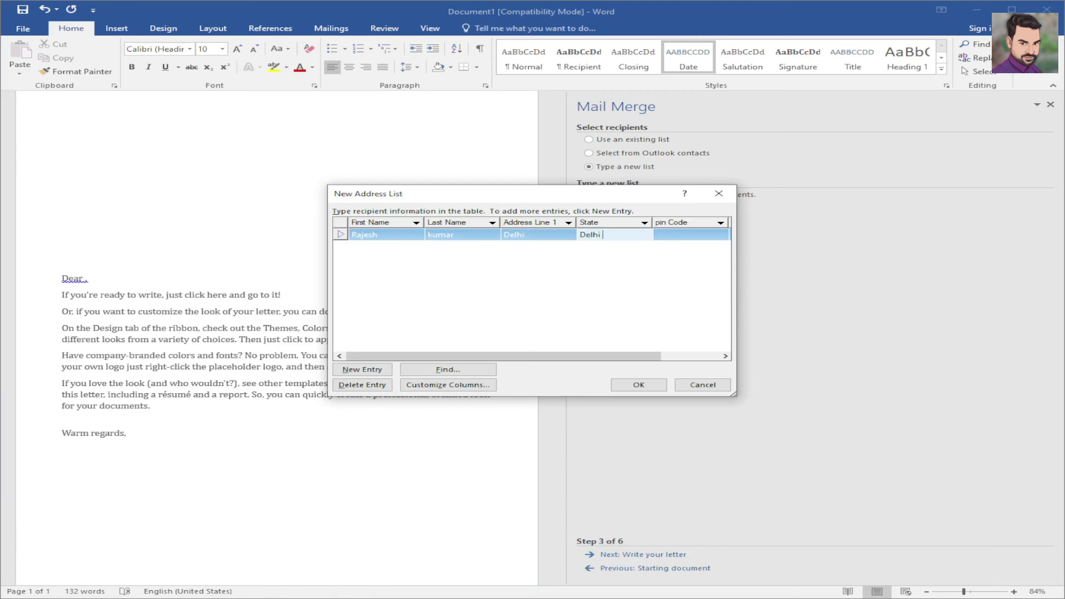
{"action": "key", "text": "Tab"}
{"action": "key", "text": "Tab"}
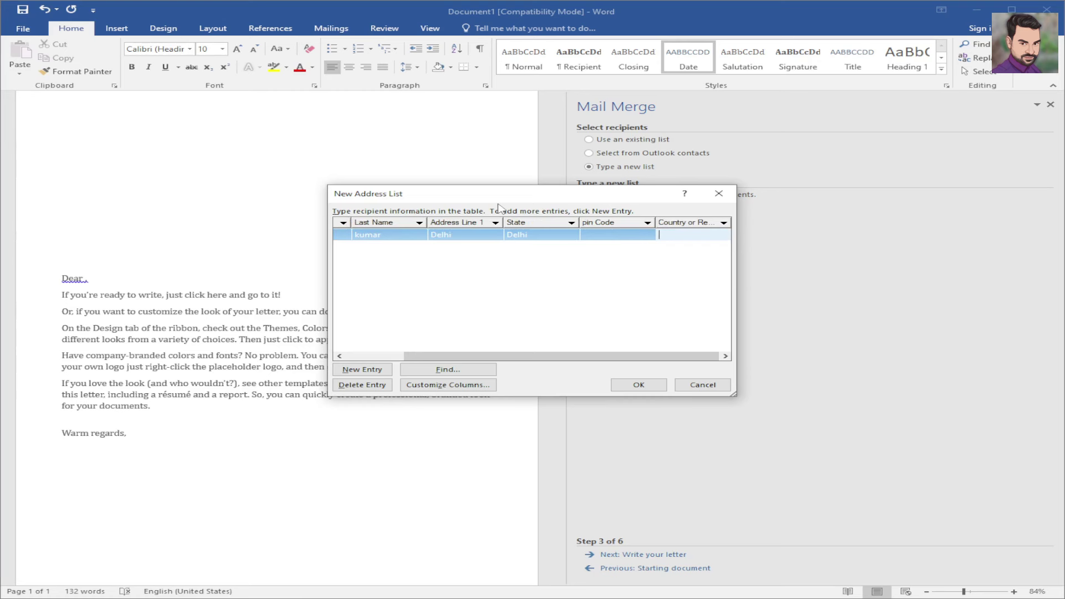
{"action": "type", "text": "789765"}
{"action": "key", "text": "alt+n"}
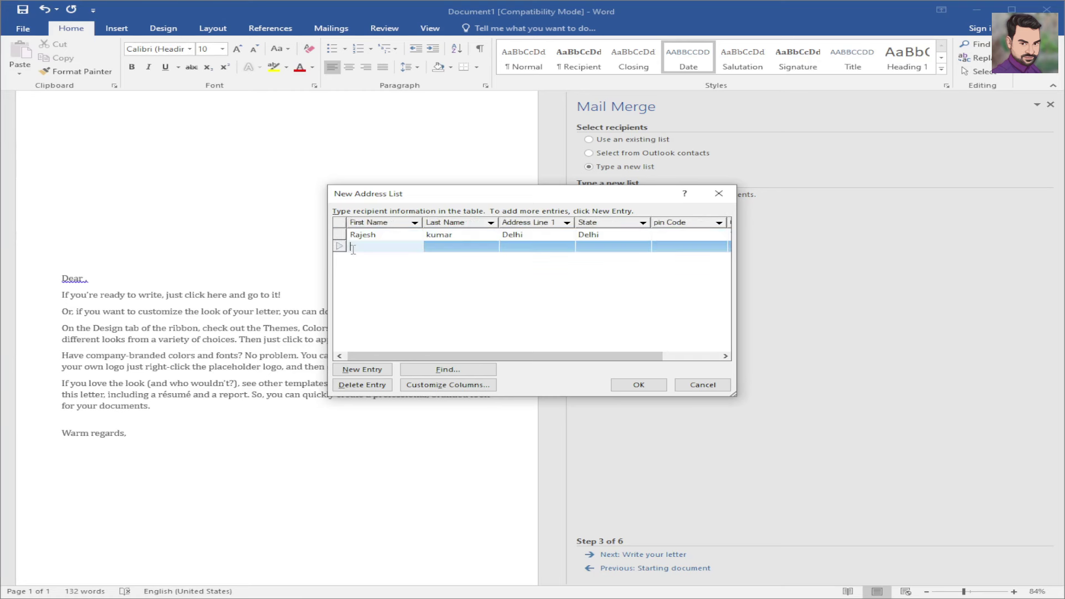
- Enter the second recipient's first and last name, address and state Up
{"action": "key", "text": "Tab"}
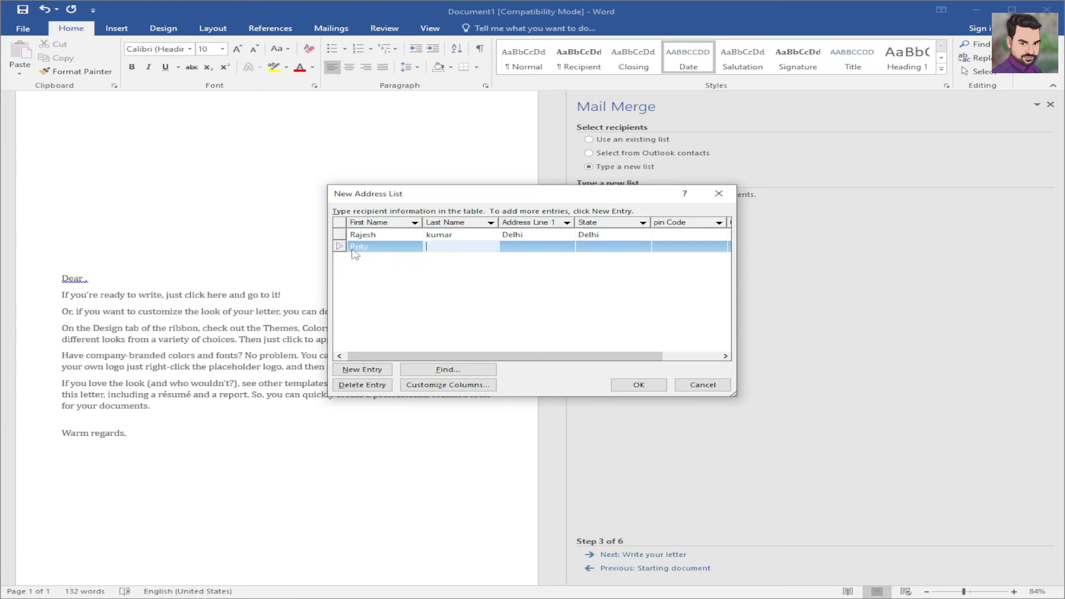
{"action": "key", "text": "Tab"}
{"action": "type", "text": "U"}
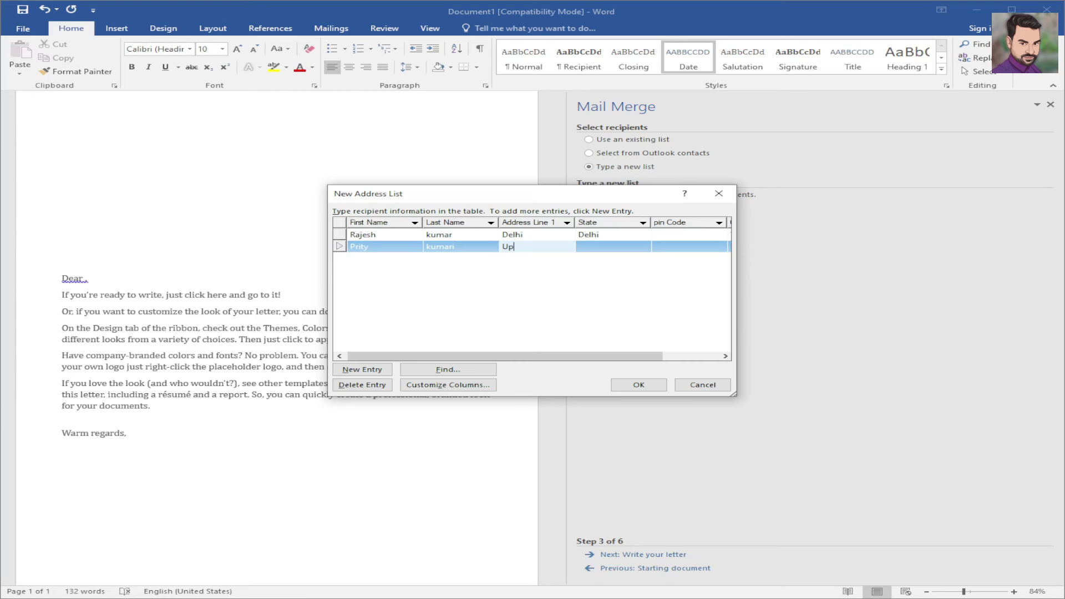
{"action": "key", "text": "Tab"}
{"action": "type", "text": "Up"}
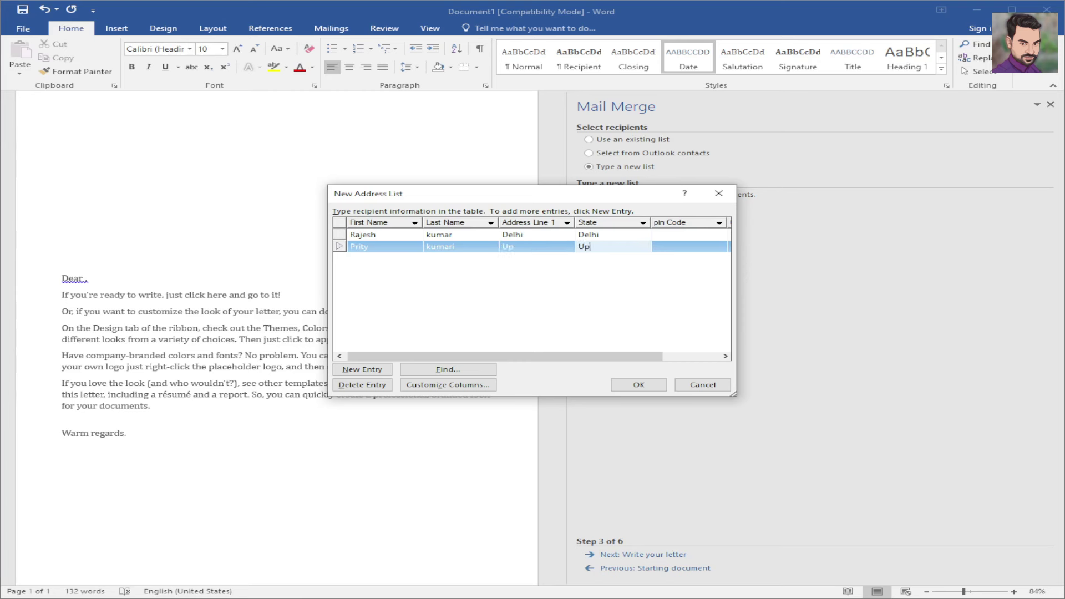
{"action": "left_click", "coordinate": [516, 248]}
{"action": "double_click", "coordinate": [516, 248]}
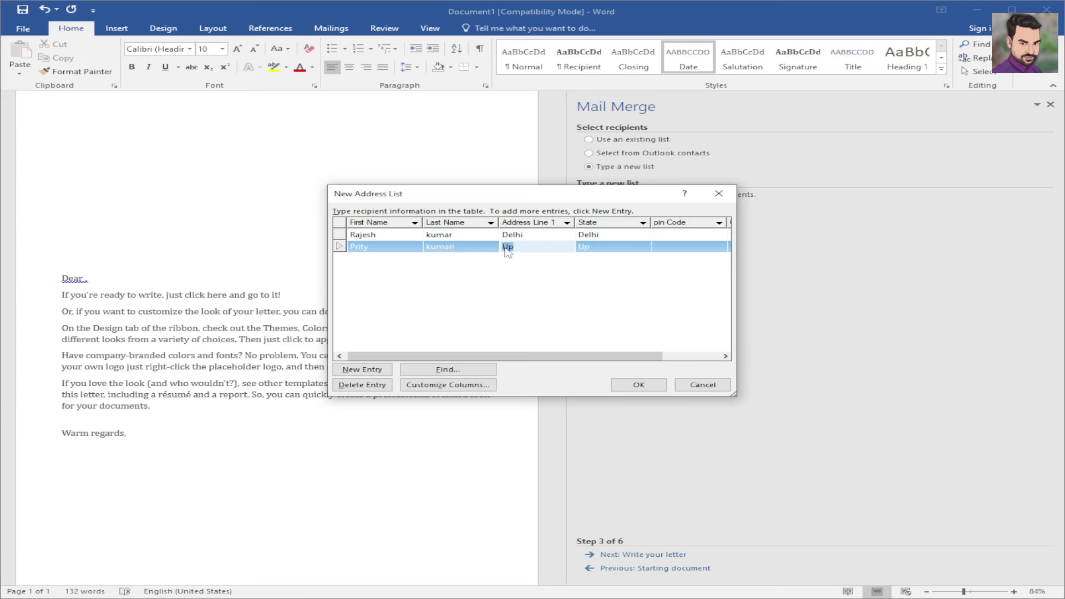
{"action": "left_click", "coordinate": [620, 249]}
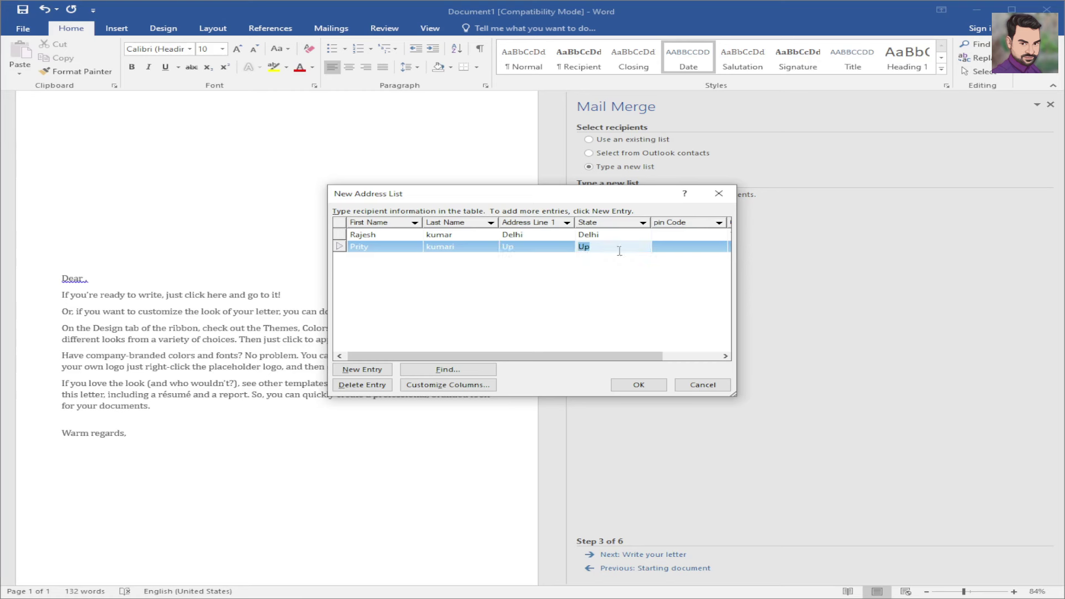
{"action": "left_click", "coordinate": [672, 246]}
{"action": "type", "text": "65465"}
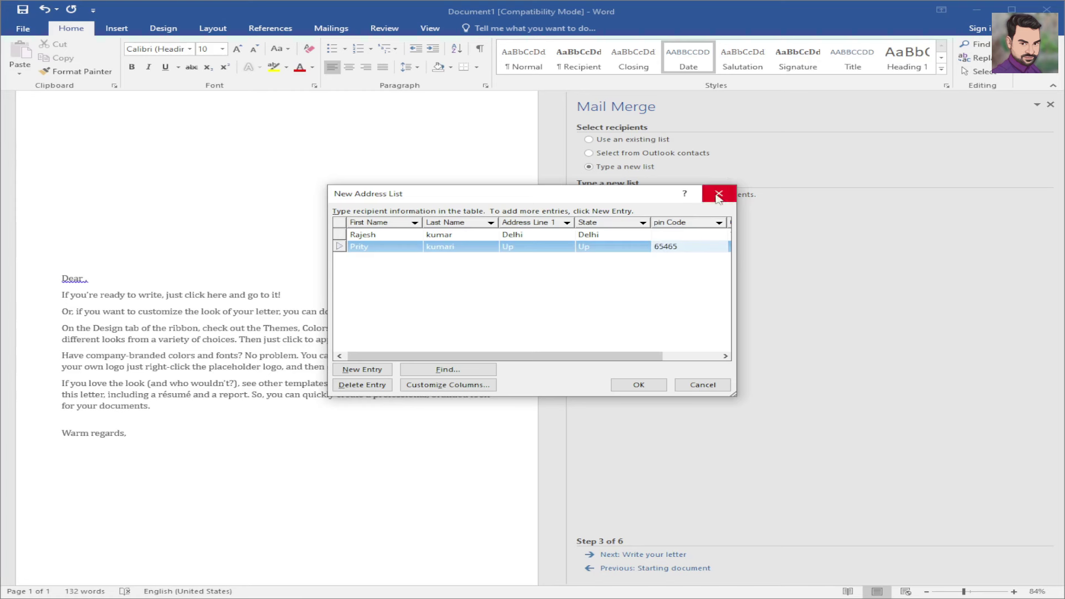
{"action": "left_click", "coordinate": [687, 234]}
{"action": "type", "text": "654654"}
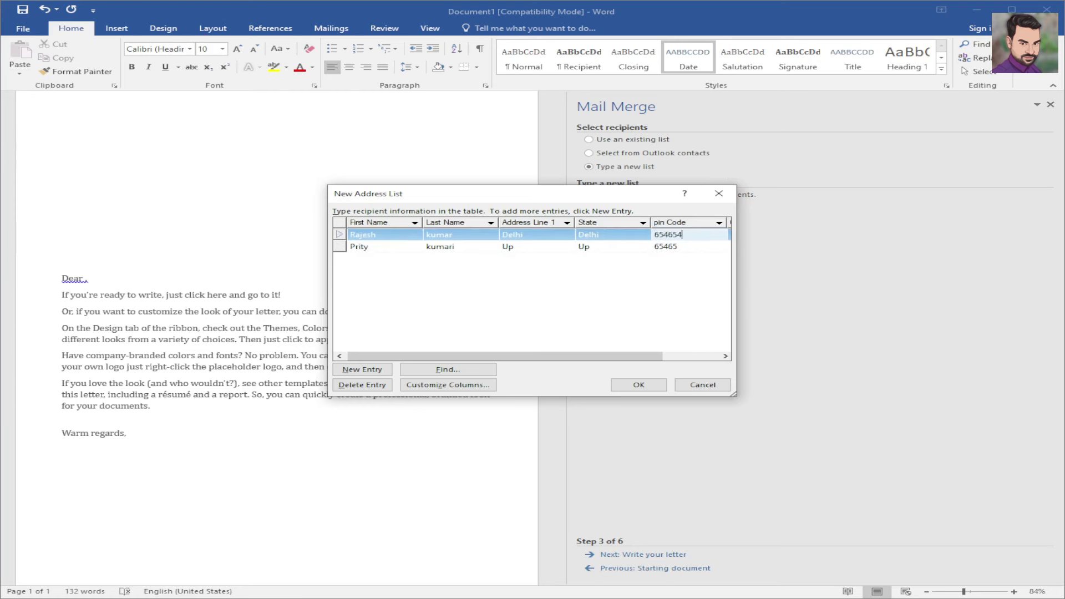
{"action": "left_click", "coordinate": [681, 249]}
{"action": "left_click", "coordinate": [682, 247]}
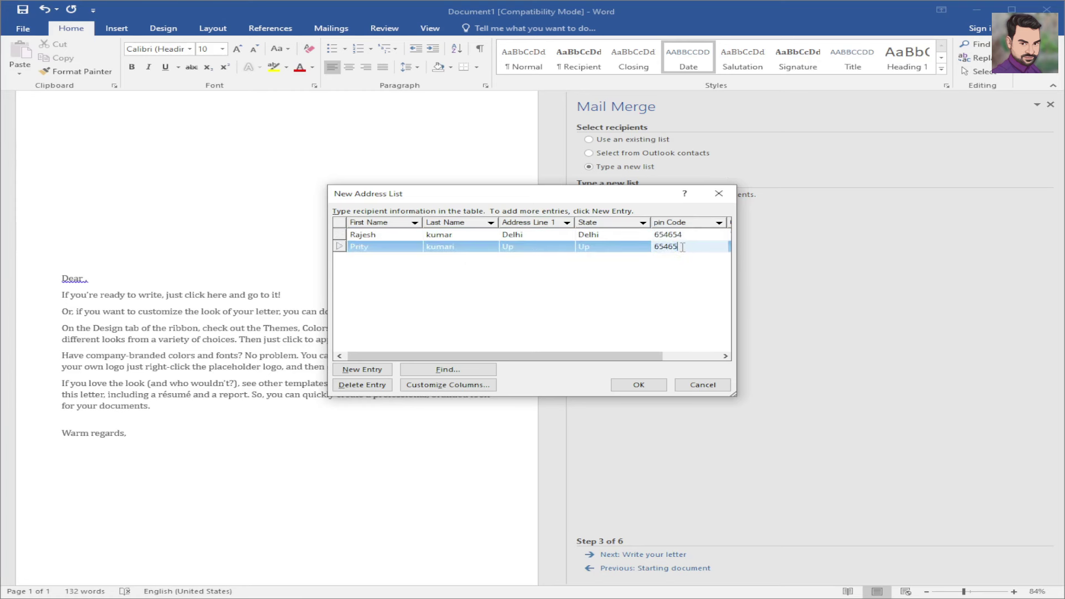
{"action": "type", "text": "3213"}
{"action": "key", "text": "Tab"}
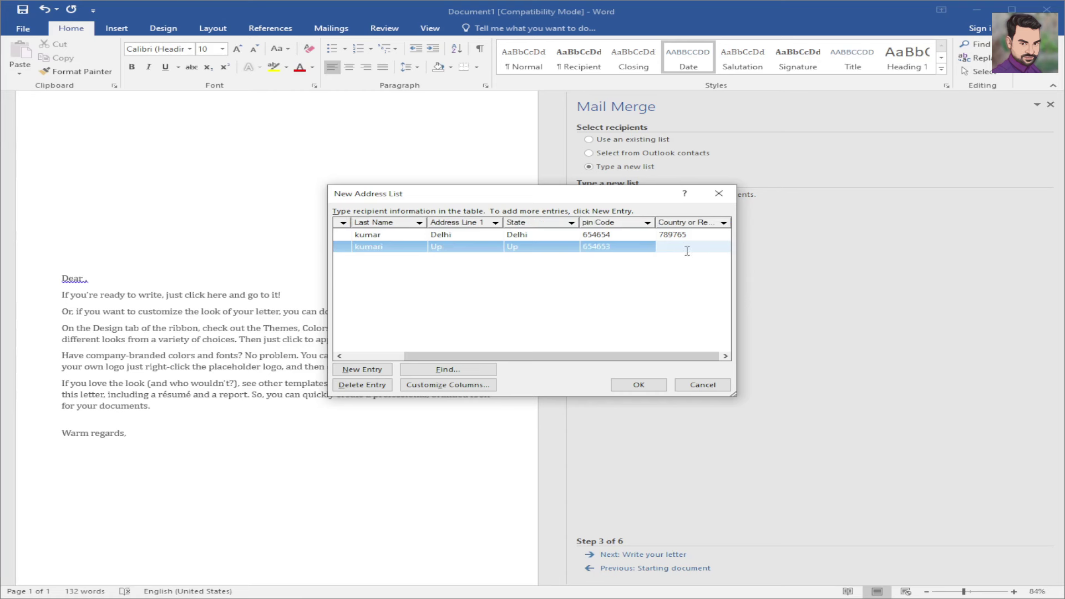
- Set Country or Region to Ind for both recipients, replacing 789765, and start a third row
{"action": "left_click", "coordinate": [677, 234]}
{"action": "double_click", "coordinate": [681, 233]}
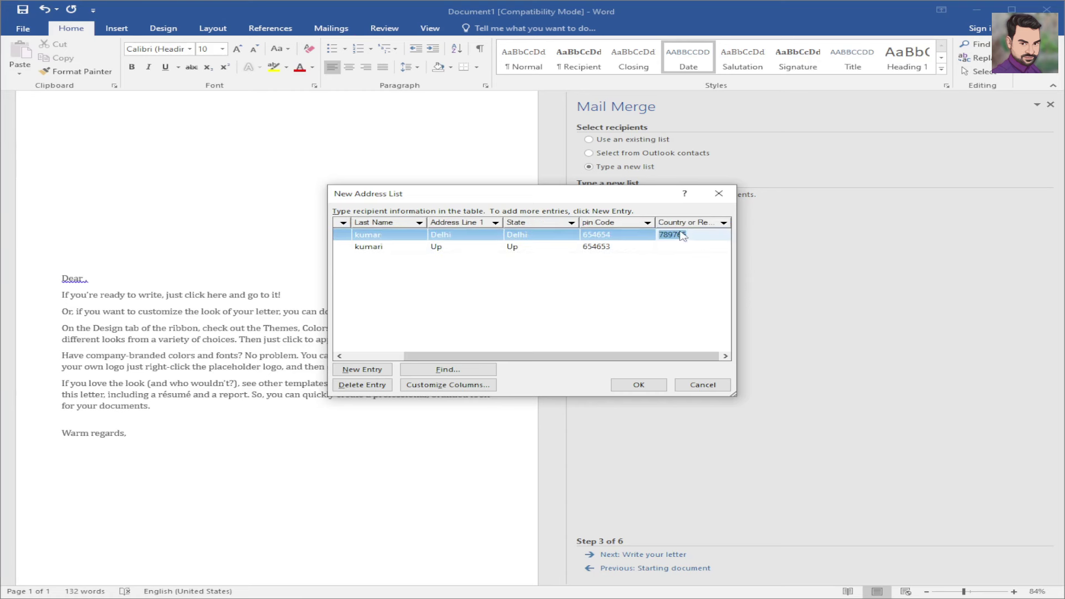
{"action": "key", "text": "BackSpace"}
{"action": "type", "text": "Ind"}
{"action": "left_click", "coordinate": [682, 243]}
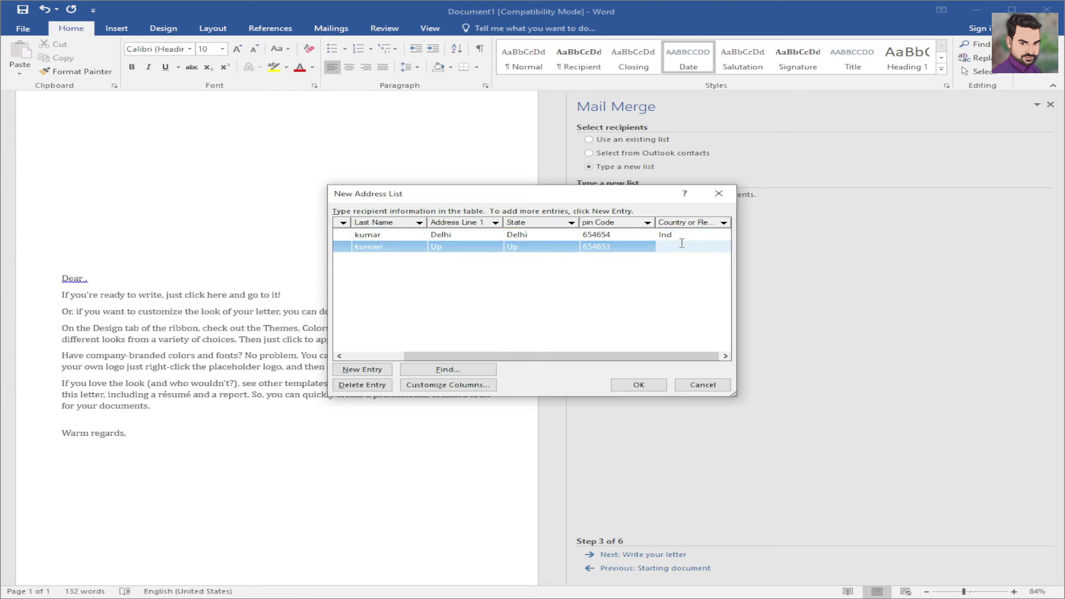
{"action": "type", "text": "Ind"}
{"action": "key", "text": "Tab"}
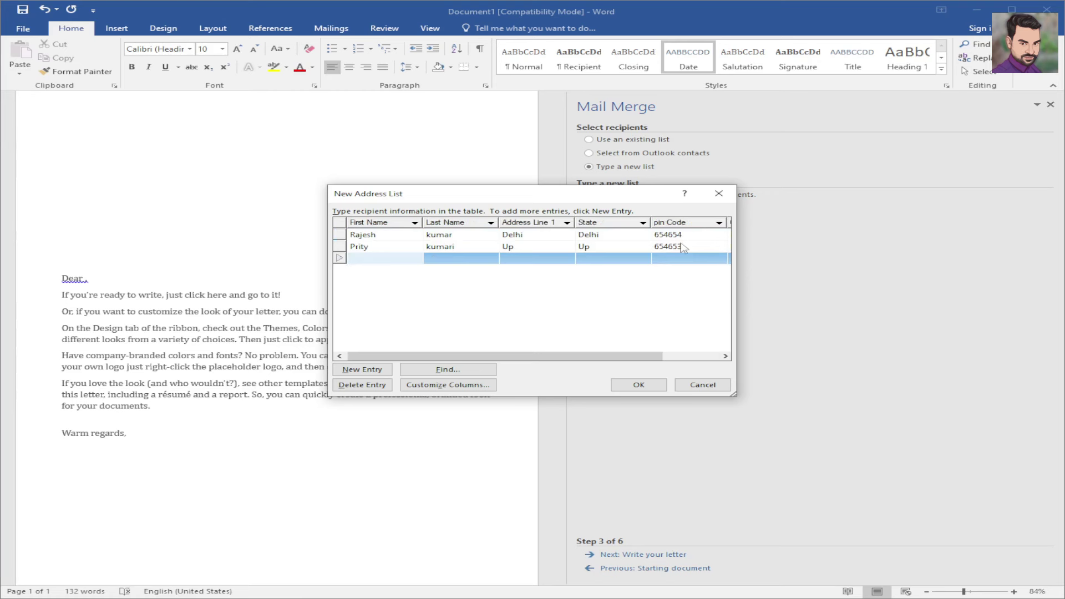
- Enter the third recipient's name, Bihar state and pin code 564632
{"action": "key", "text": "Tab"}
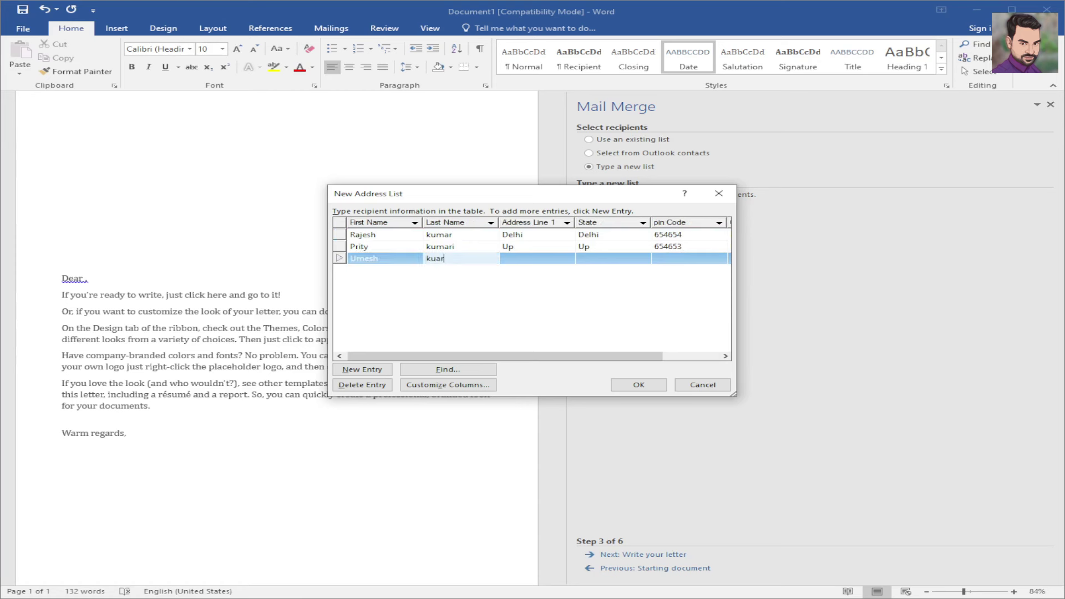
{"action": "key", "text": "Tab"}
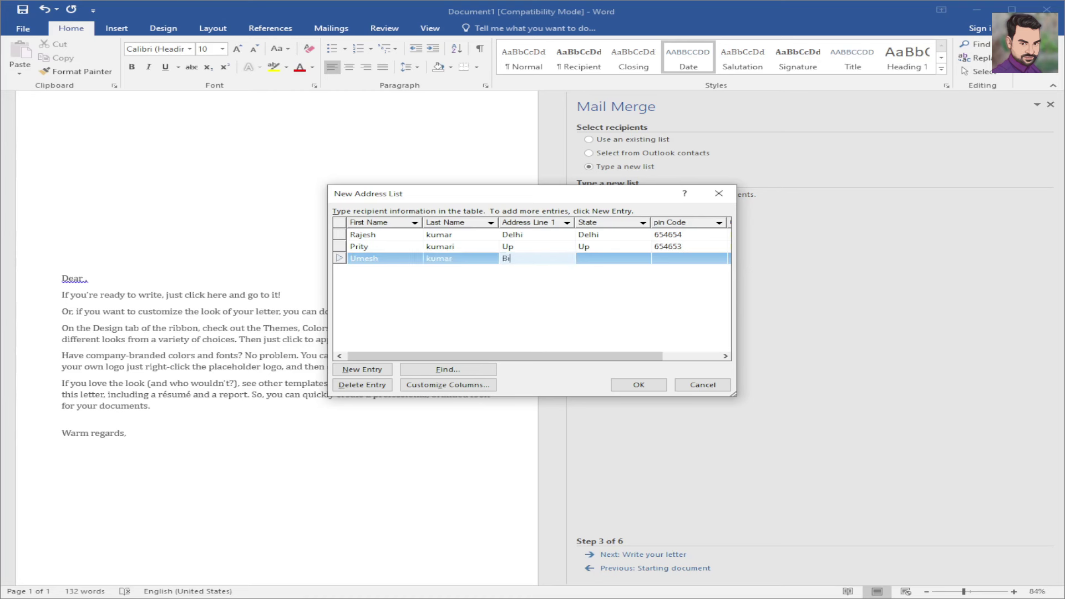
{"action": "key", "text": "Tab"}
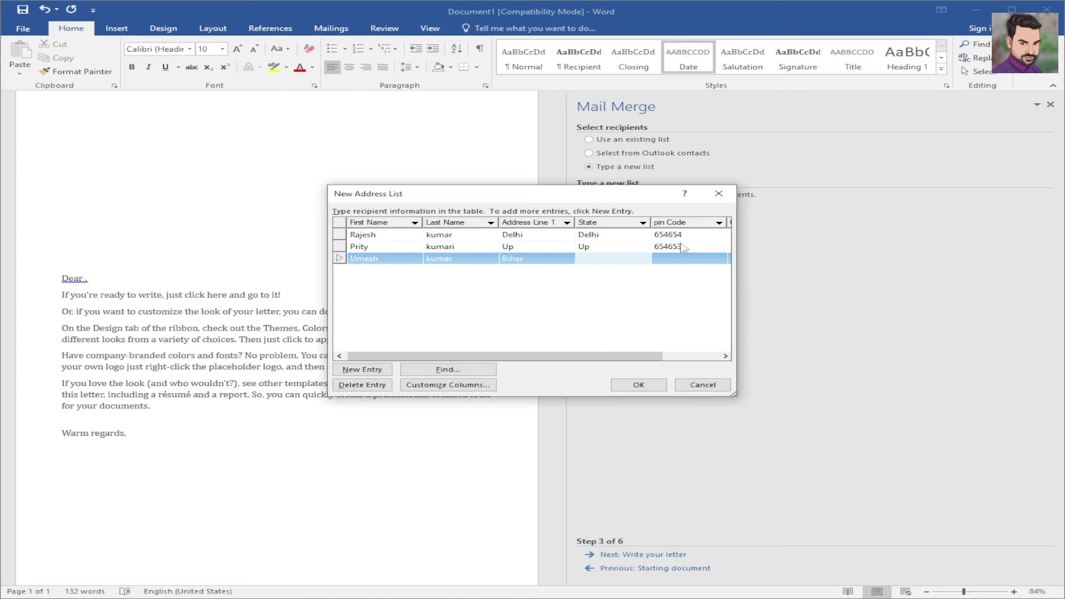
{"action": "type", "text": "Bihar"}
{"action": "key", "text": "Tab"}
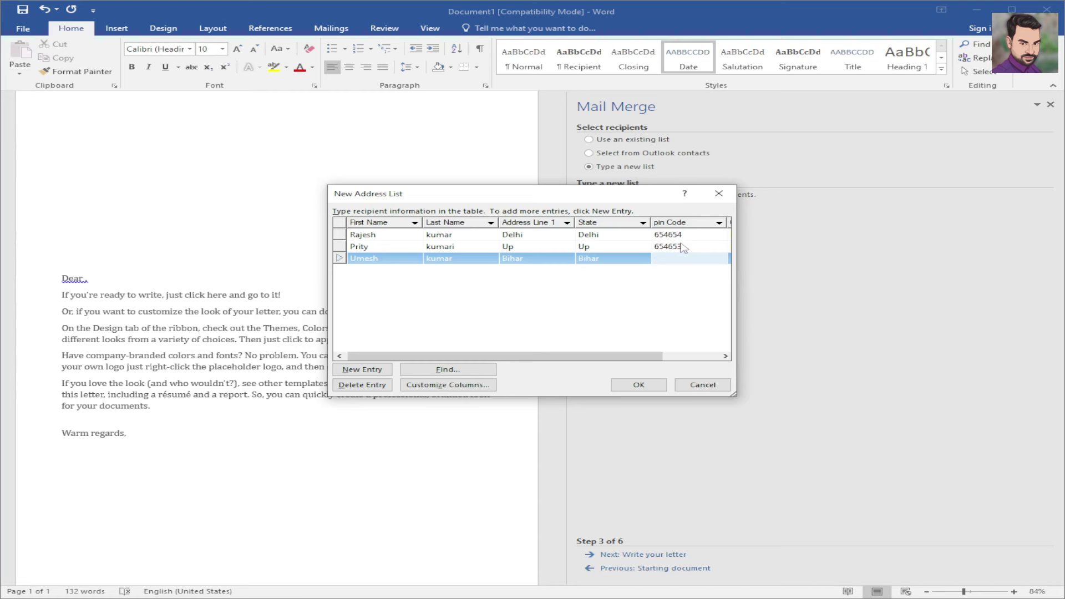
{"action": "type", "text": "564632"}
{"action": "key", "text": "Tab"}
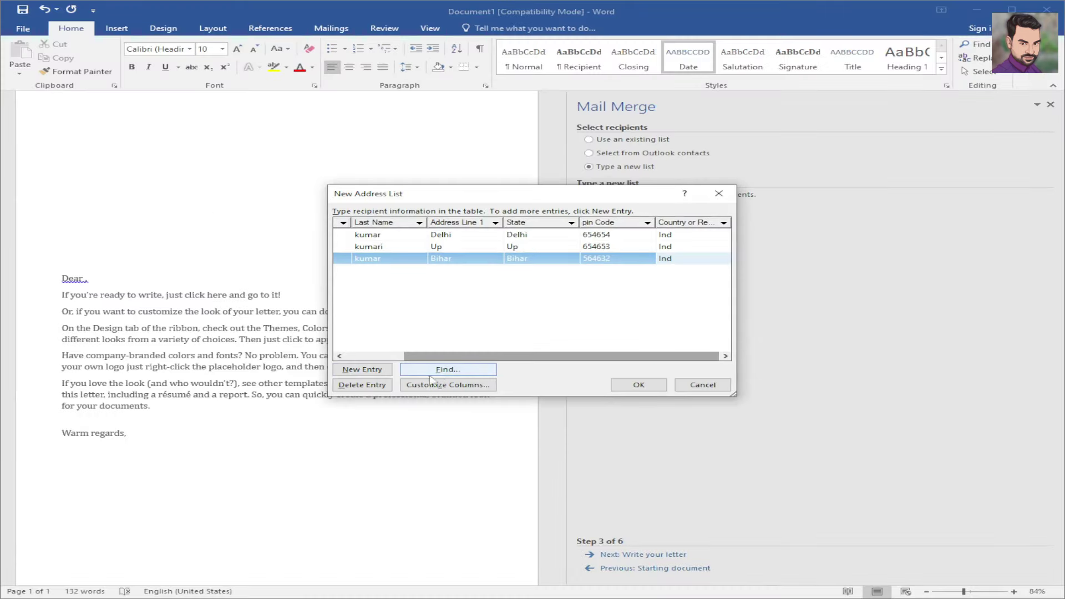
{"action": "left_click", "coordinate": [546, 369]}
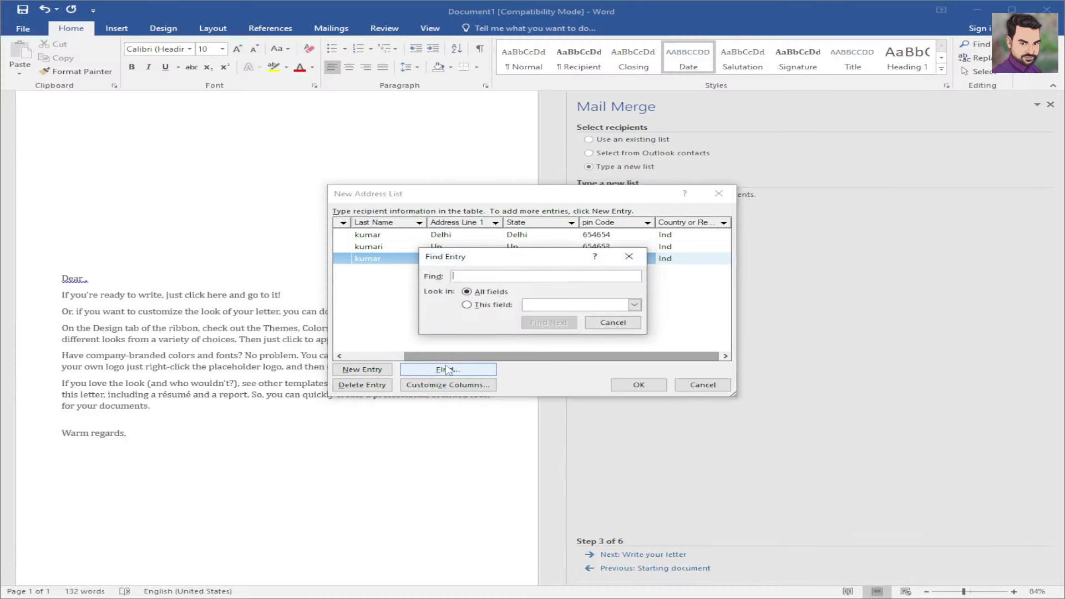
{"action": "left_click_drag", "start_coordinate": [489, 260], "coordinate": [368, 276]}
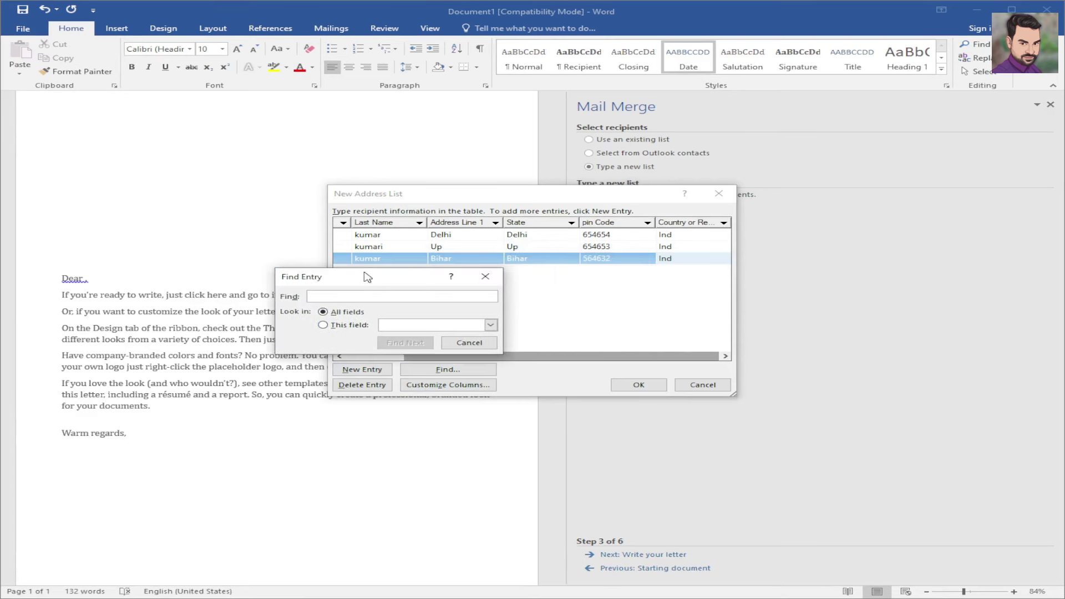
{"action": "left_click", "coordinate": [323, 326]}
{"action": "left_click", "coordinate": [323, 312]}
{"action": "left_click", "coordinate": [323, 326]}
{"action": "left_click", "coordinate": [323, 312]}
{"action": "left_click", "coordinate": [485, 277]}
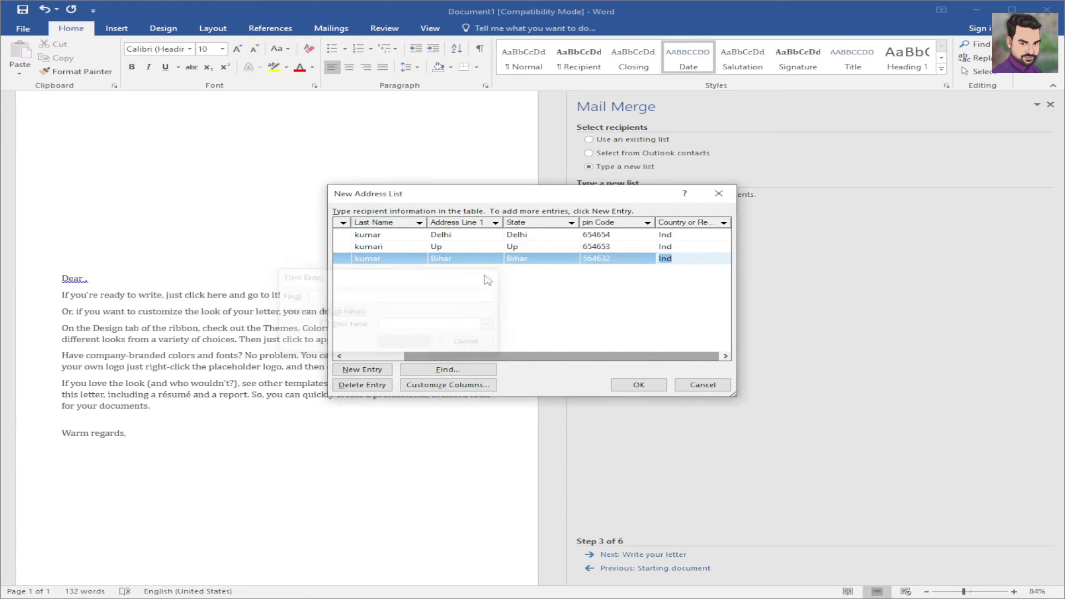
{"action": "left_click", "coordinate": [638, 385]}
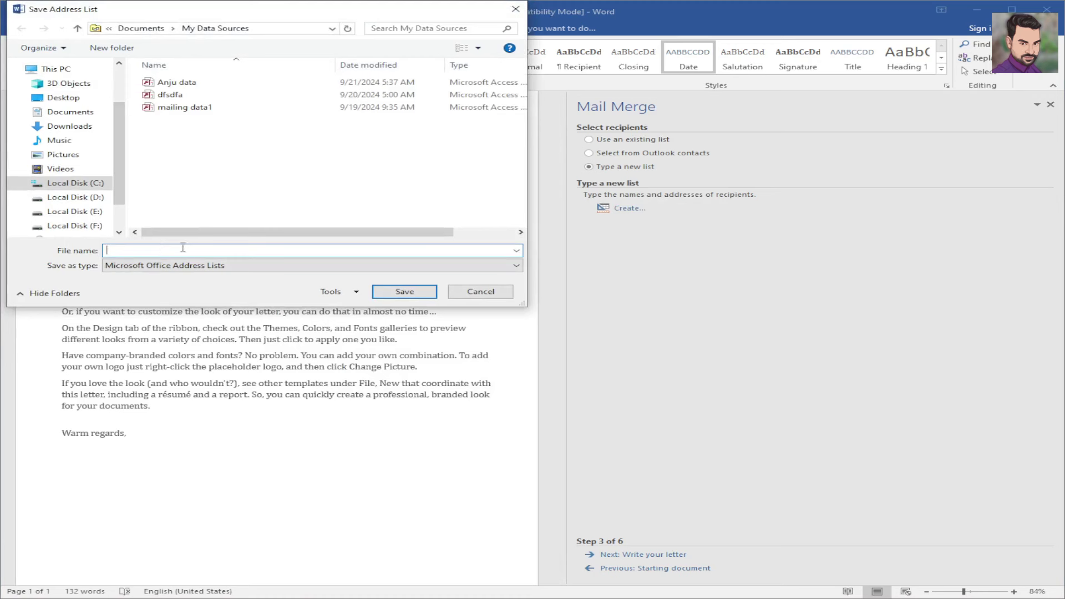
- Save the address list as Demo data.mdb
{"action": "type", "text": "Demo data"}
{"action": "left_click", "coordinate": [405, 292]}
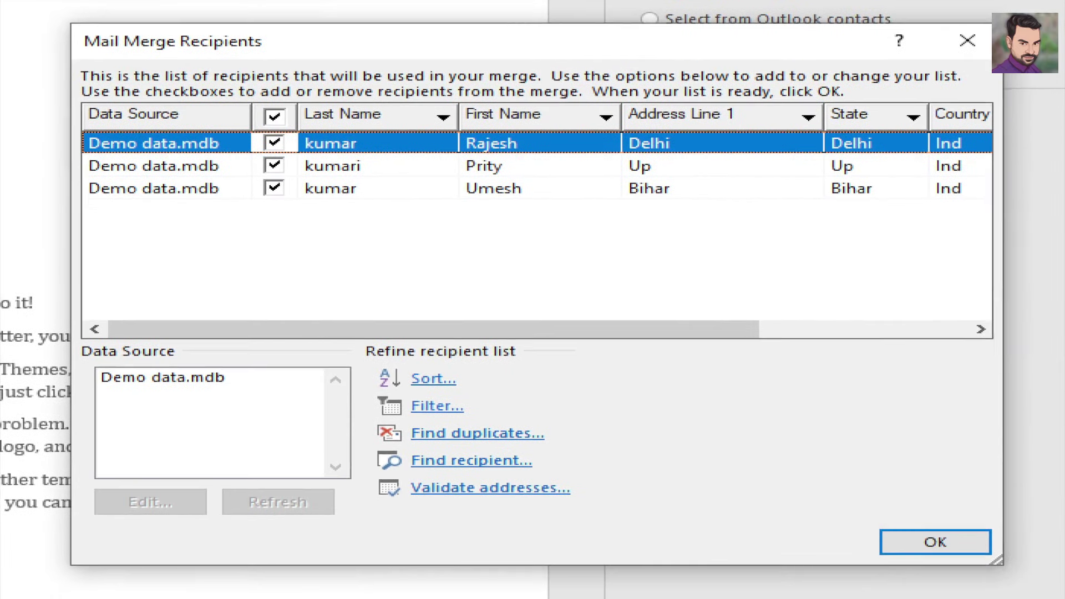
{"action": "mouse_move", "coordinate": [536, 344]}
{"action": "left_mouse_down"}
{"action": "mouse_move", "coordinate": [554, 354]}
{"action": "mouse_move", "coordinate": [633, 317]}
{"action": "left_mouse_up"}
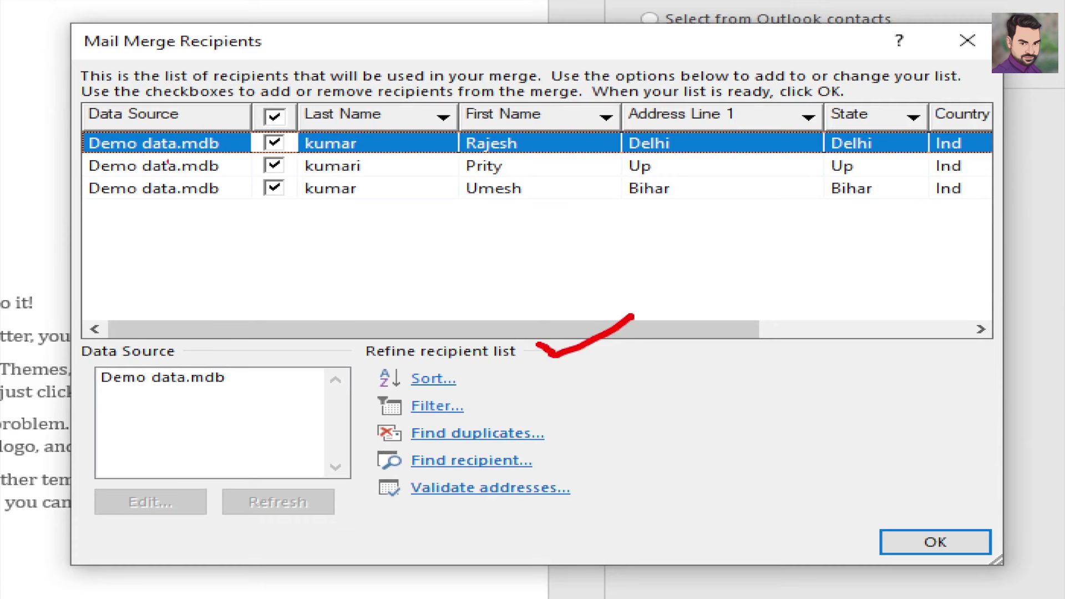
{"action": "left_click_drag", "start_coordinate": [272, 132], "coordinate": [324, 120]}
{"action": "left_click_drag", "start_coordinate": [470, 376], "coordinate": [517, 359]}
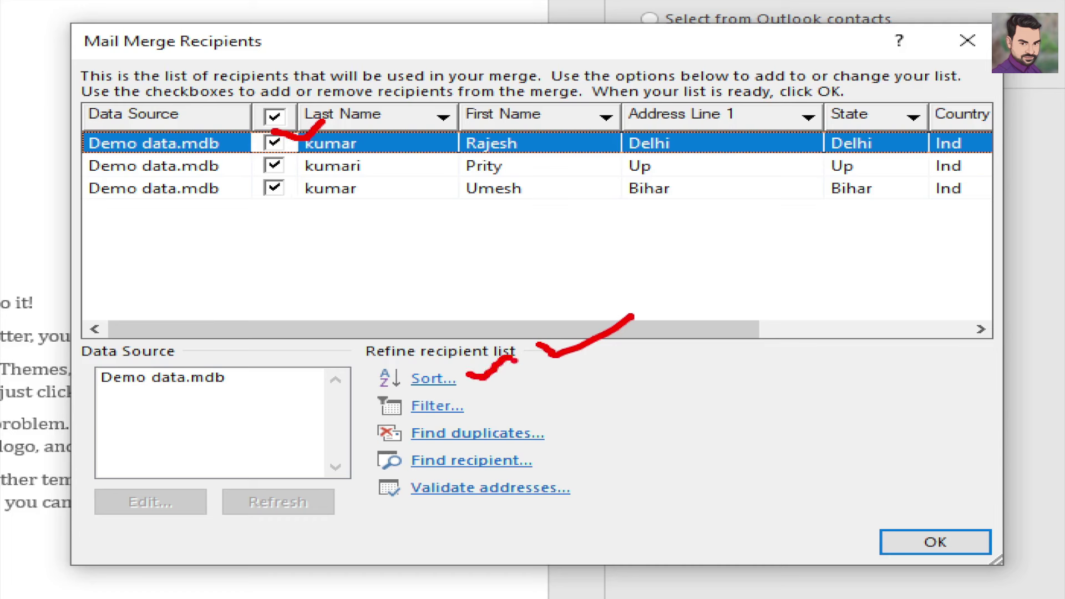
{"action": "left_click_drag", "start_coordinate": [479, 401], "coordinate": [542, 382]}
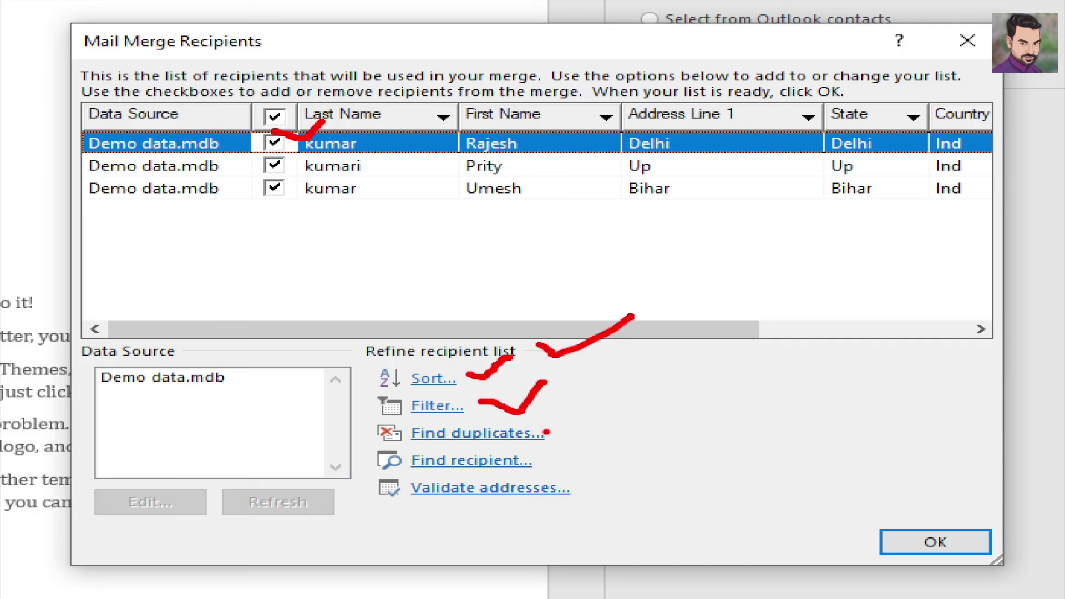
{"action": "left_click_drag", "start_coordinate": [544, 432], "coordinate": [596, 415]}
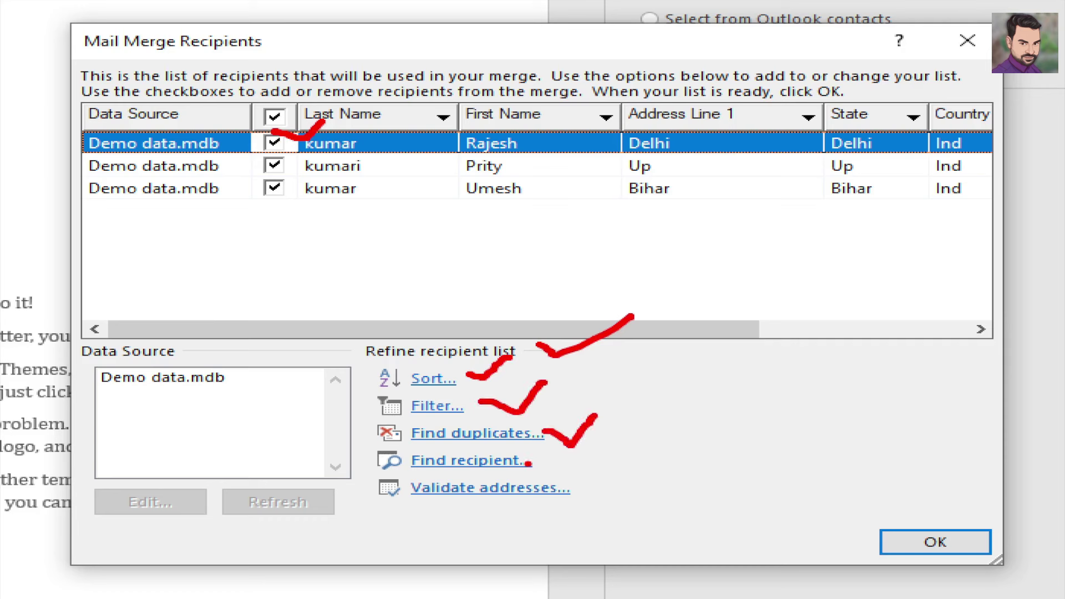
{"action": "mouse_move", "coordinate": [539, 454]}
{"action": "left_mouse_down"}
{"action": "mouse_move", "coordinate": [550, 461]}
{"action": "mouse_move", "coordinate": [583, 447]}
{"action": "left_mouse_up"}
{"action": "left_click_drag", "start_coordinate": [578, 483], "coordinate": [632, 458]}
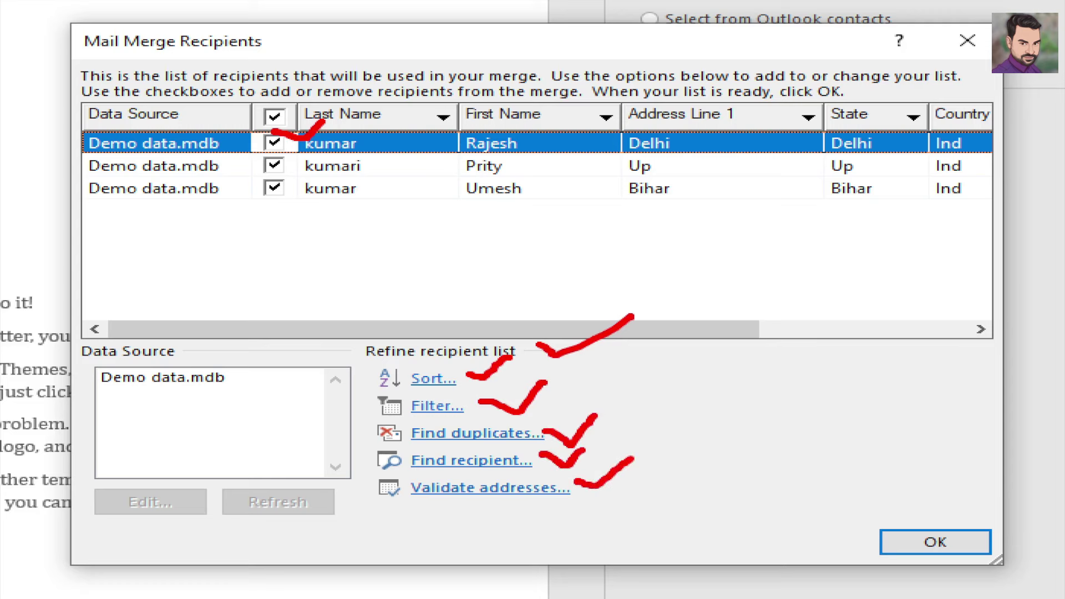
{"action": "key", "text": "Escape"}
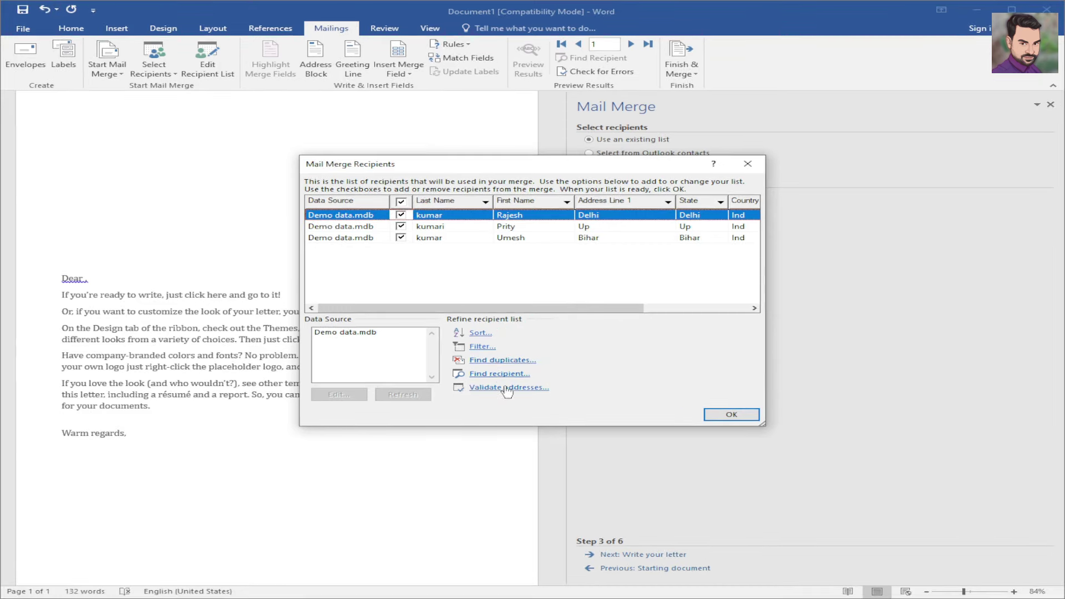
{"action": "left_click", "coordinate": [505, 388]}
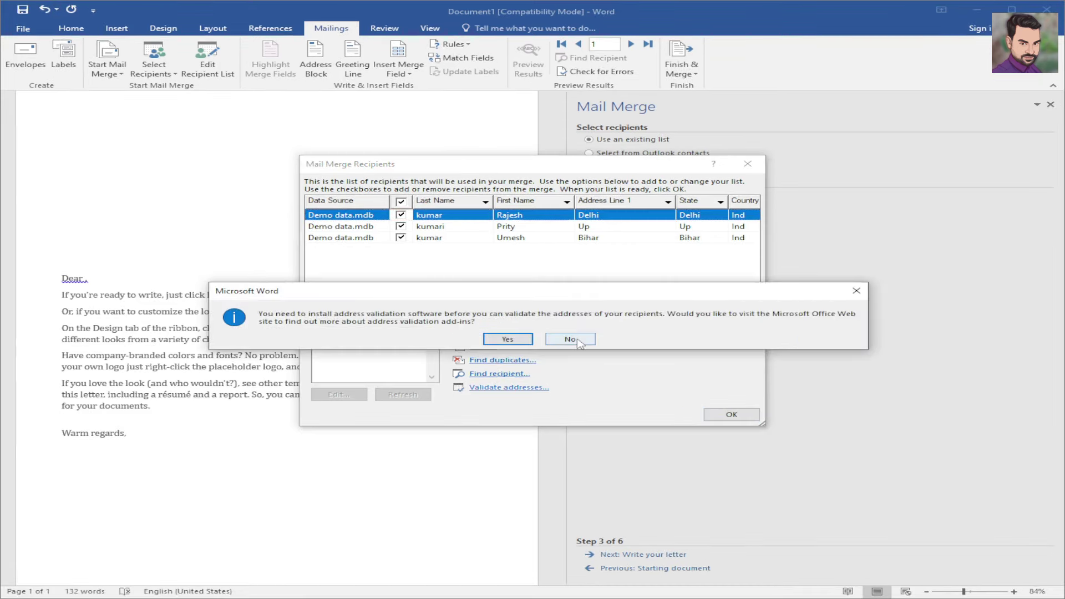
{"action": "left_click", "coordinate": [577, 341]}
{"action": "left_click", "coordinate": [502, 388]}
{"action": "left_click", "coordinate": [509, 339]}
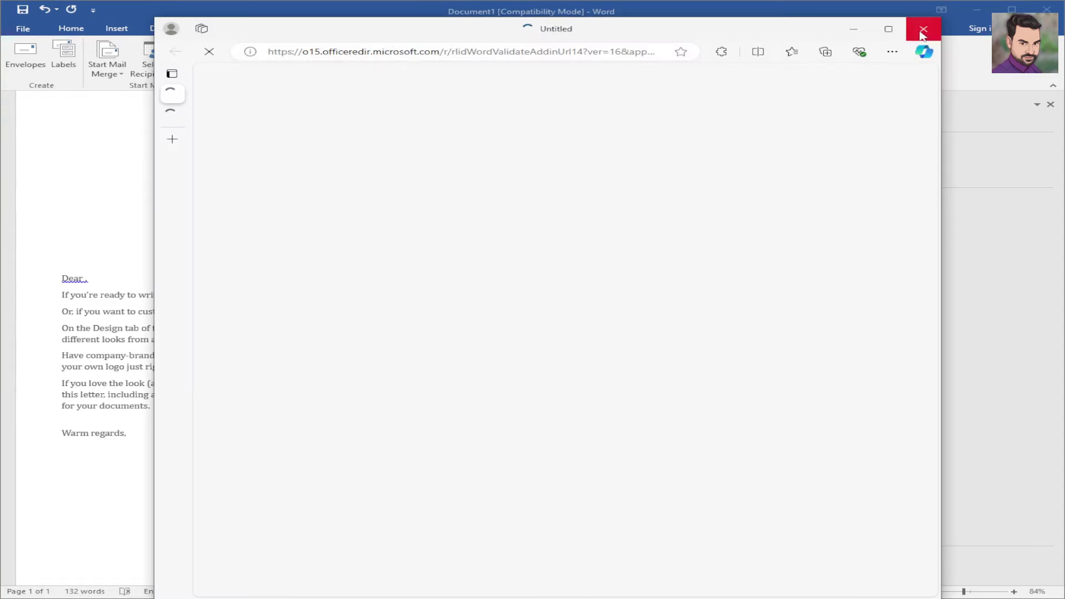
{"action": "left_click", "coordinate": [924, 29]}
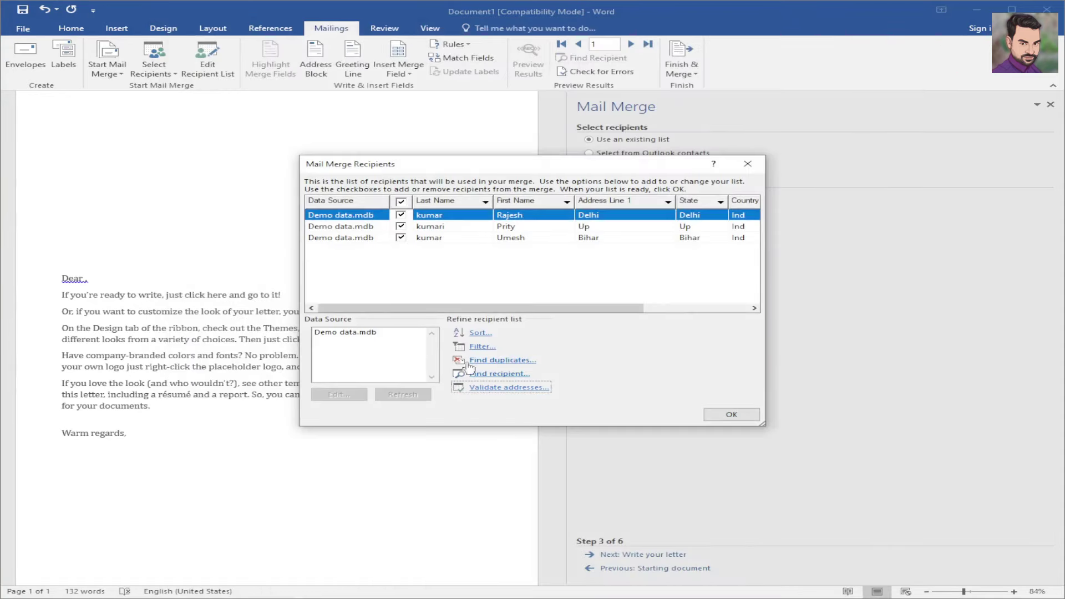
{"action": "key", "text": "ctrl+1"}
{"action": "left_click", "coordinate": [534, 339]}
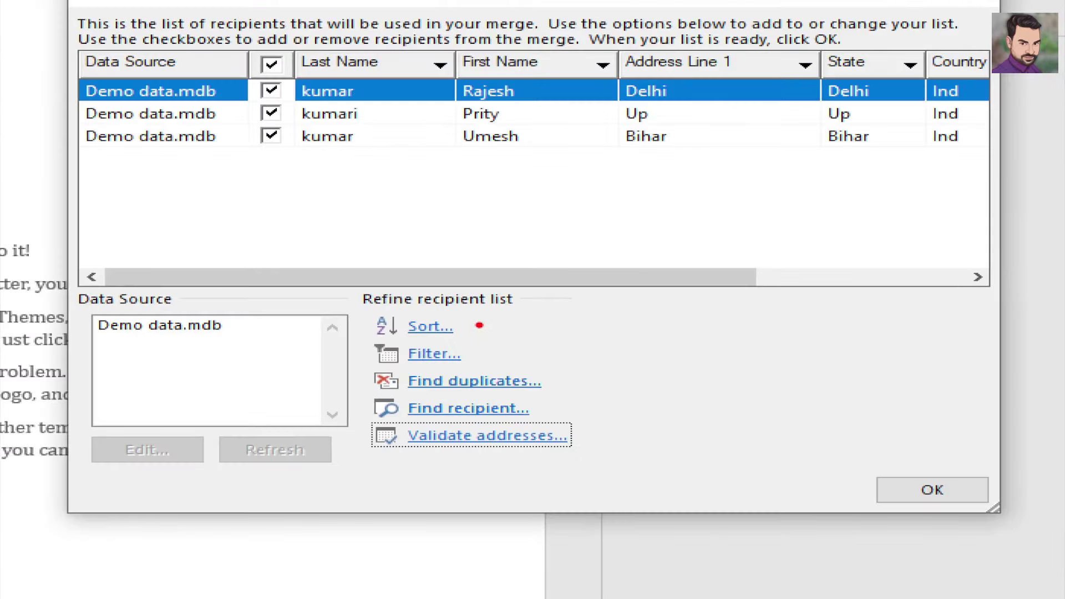
- Close Mail Merge Recipients with all three Demo data recipients included
{"action": "mouse_move", "coordinate": [480, 322]}
{"action": "left_mouse_down"}
{"action": "mouse_move", "coordinate": [511, 324]}
{"action": "mouse_move", "coordinate": [562, 384]}
{"action": "mouse_move", "coordinate": [592, 371]}
{"action": "left_mouse_up"}
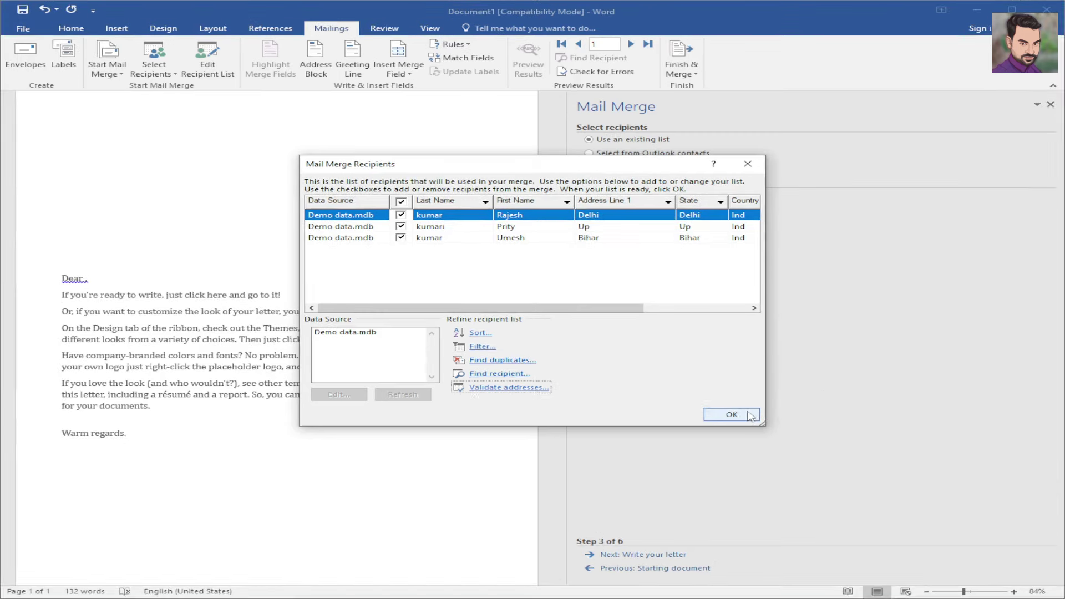
{"action": "left_click", "coordinate": [744, 414]}
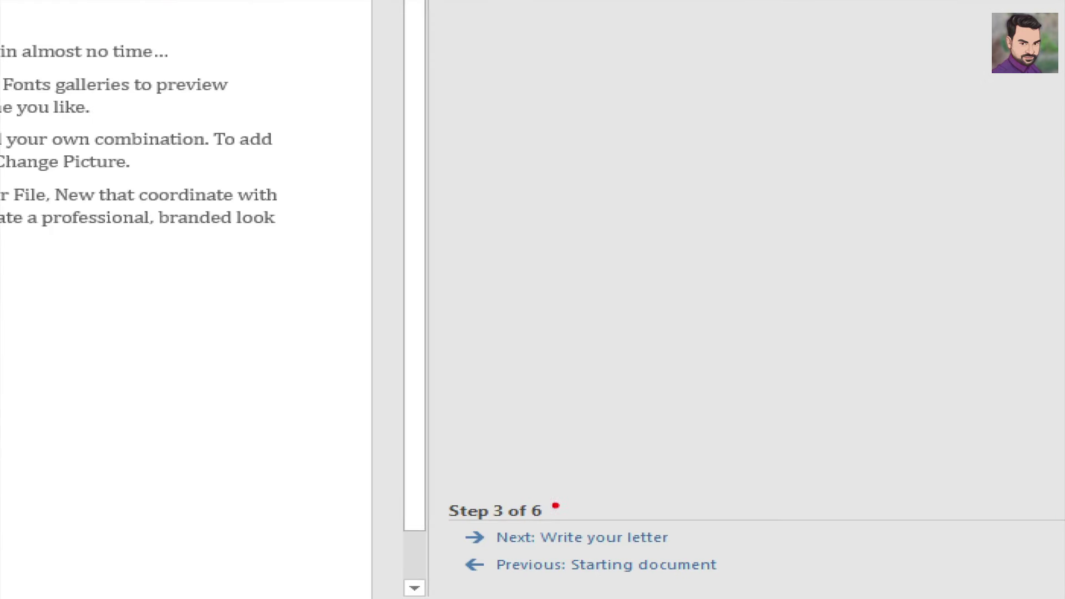
{"action": "left_click_drag", "start_coordinate": [545, 498], "coordinate": [664, 486]}
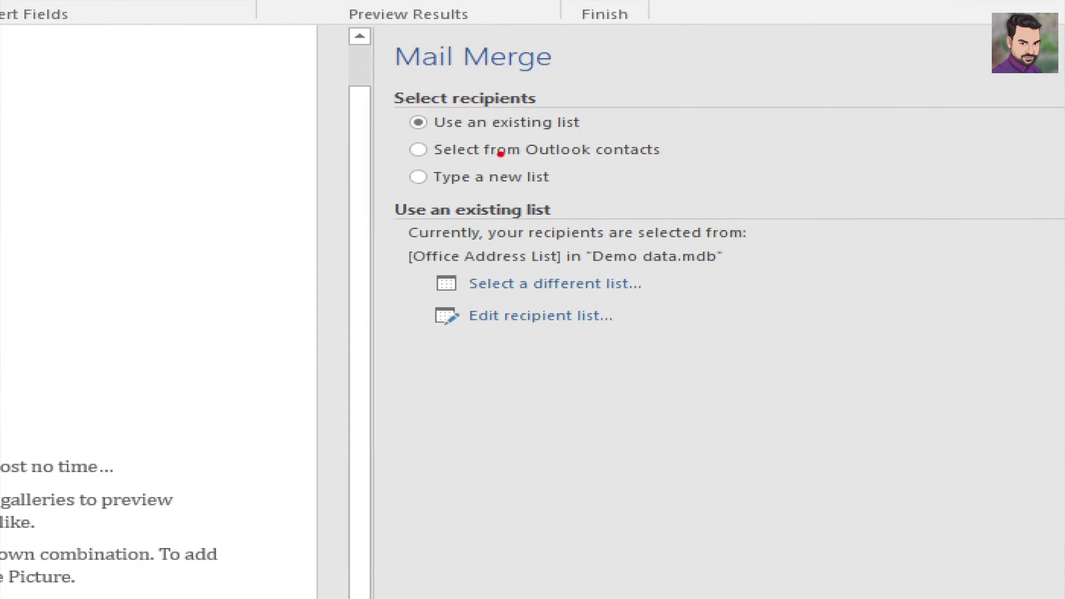
{"action": "left_click_drag", "start_coordinate": [604, 126], "coordinate": [760, 75]}
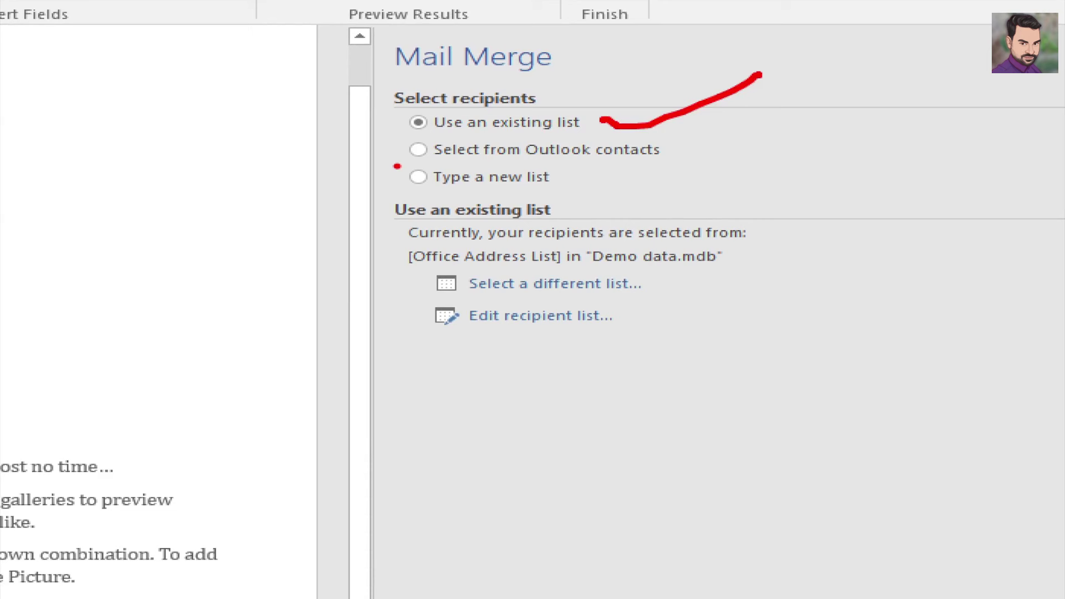
{"action": "left_click_drag", "start_coordinate": [418, 193], "coordinate": [567, 204]}
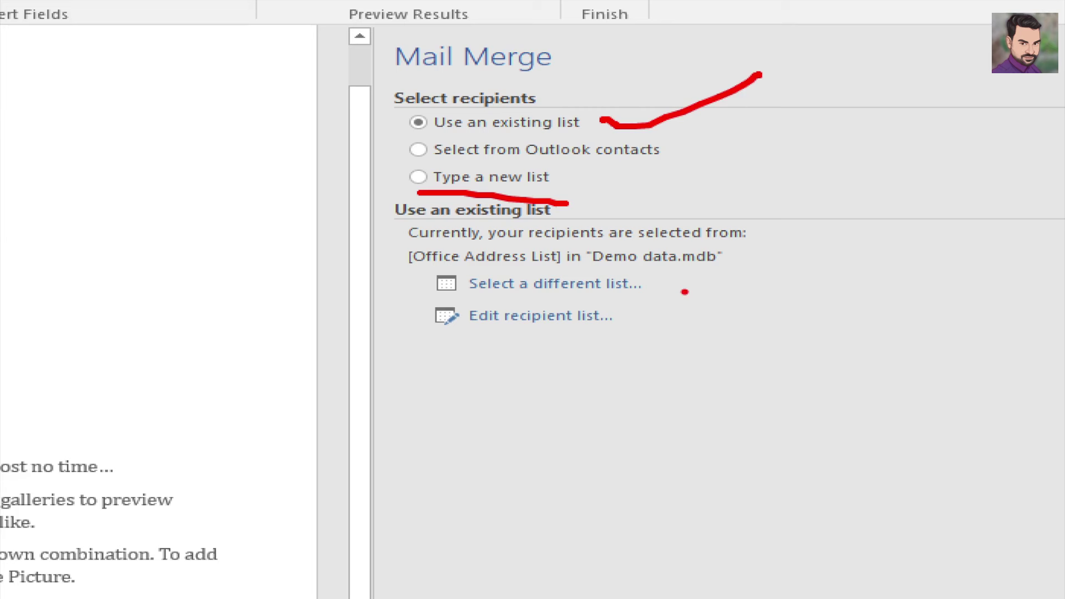
{"action": "left_click_drag", "start_coordinate": [669, 282], "coordinate": [757, 256]}
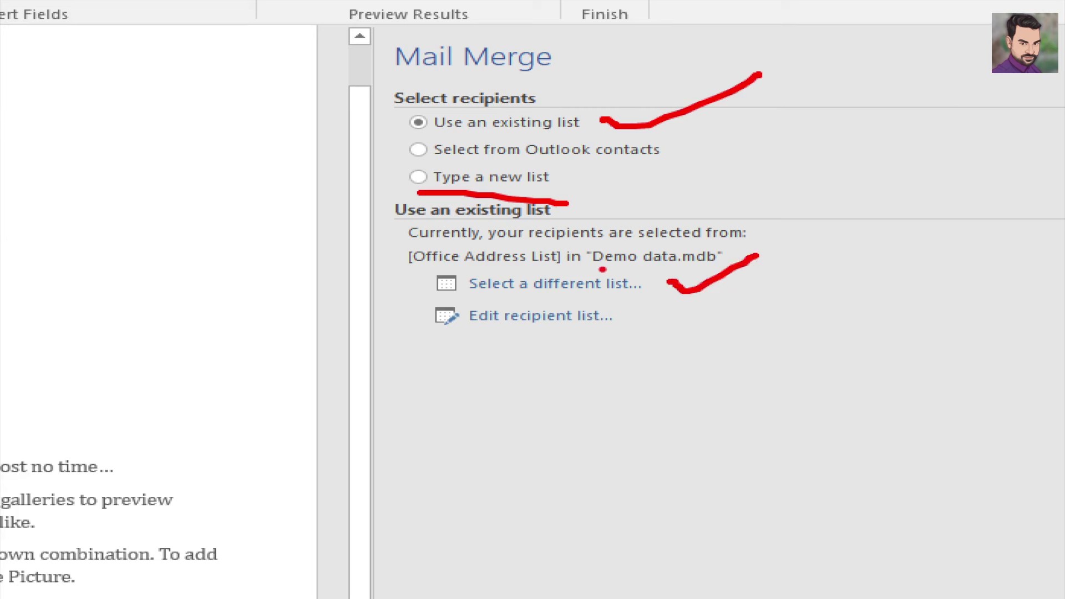
{"action": "left_click_drag", "start_coordinate": [602, 269], "coordinate": [686, 269]}
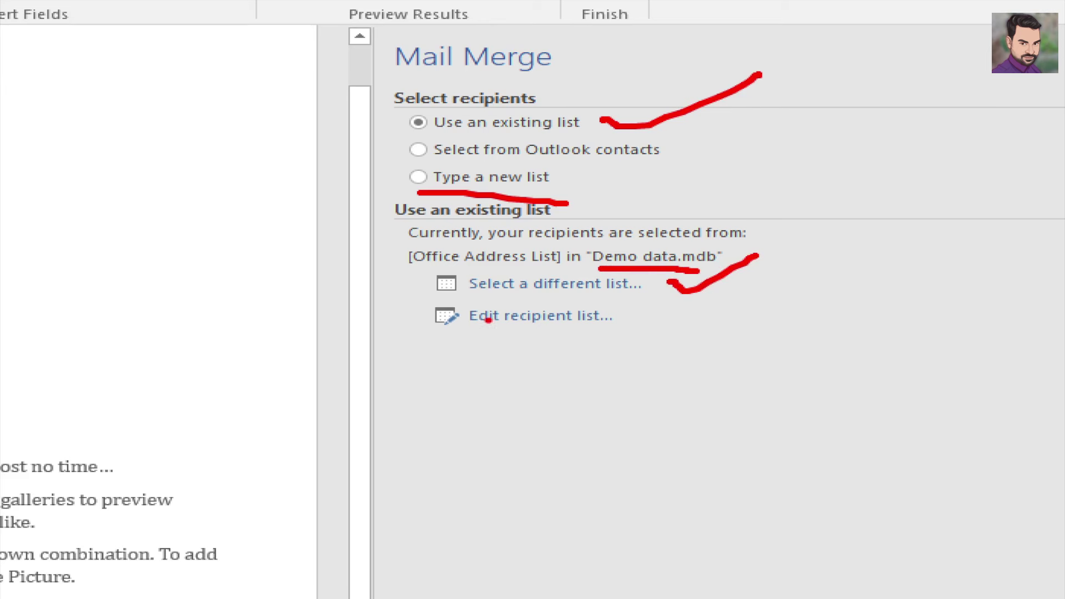
{"action": "left_click_drag", "start_coordinate": [385, 311], "coordinate": [424, 315]}
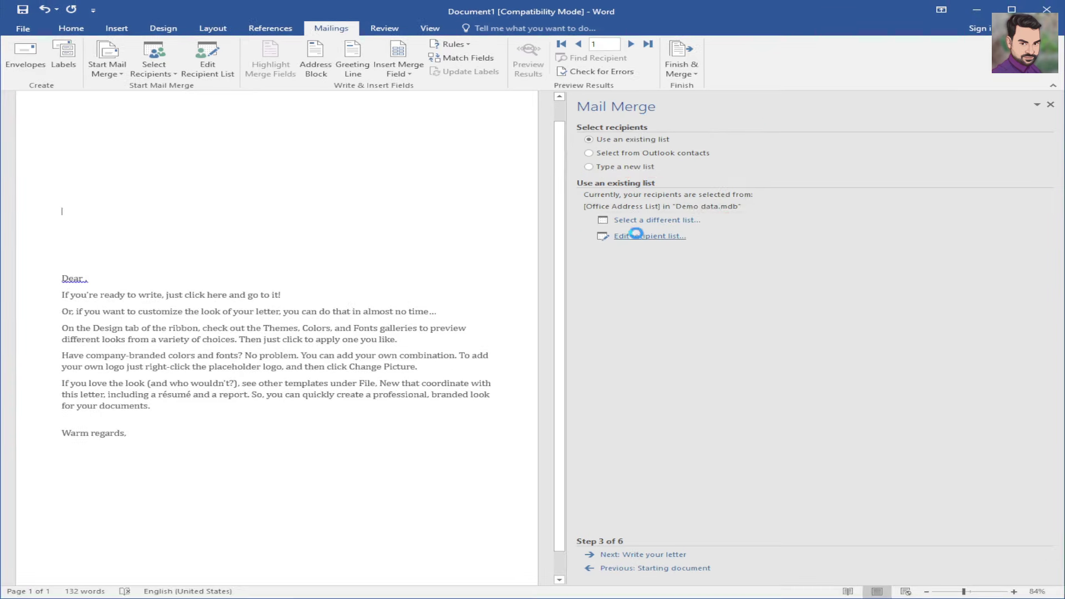
{"action": "left_click", "coordinate": [515, 315]}
{"action": "left_click", "coordinate": [748, 163]}
{"action": "left_click", "coordinate": [646, 220]}
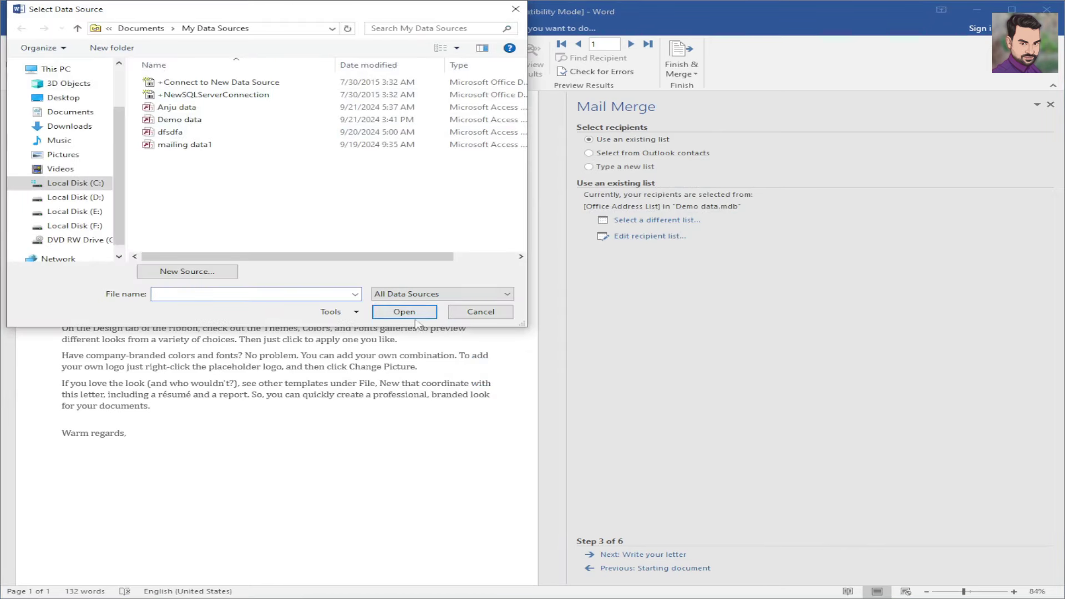
{"action": "left_click", "coordinate": [478, 313]}
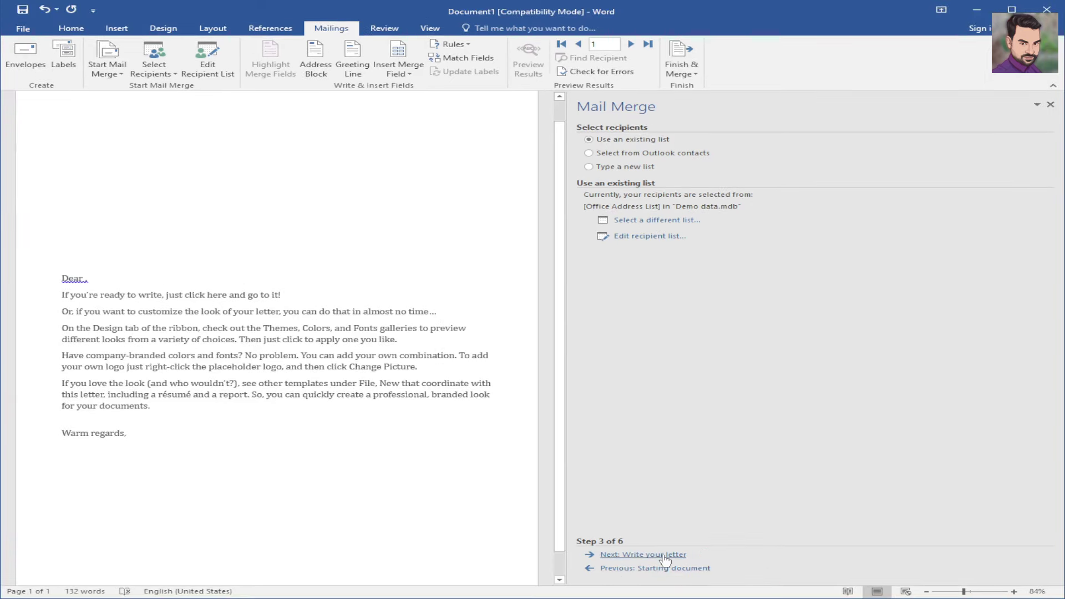
- Advance the Mail Merge wizard to Step 4, Write your letter
{"action": "left_click", "coordinate": [666, 554]}
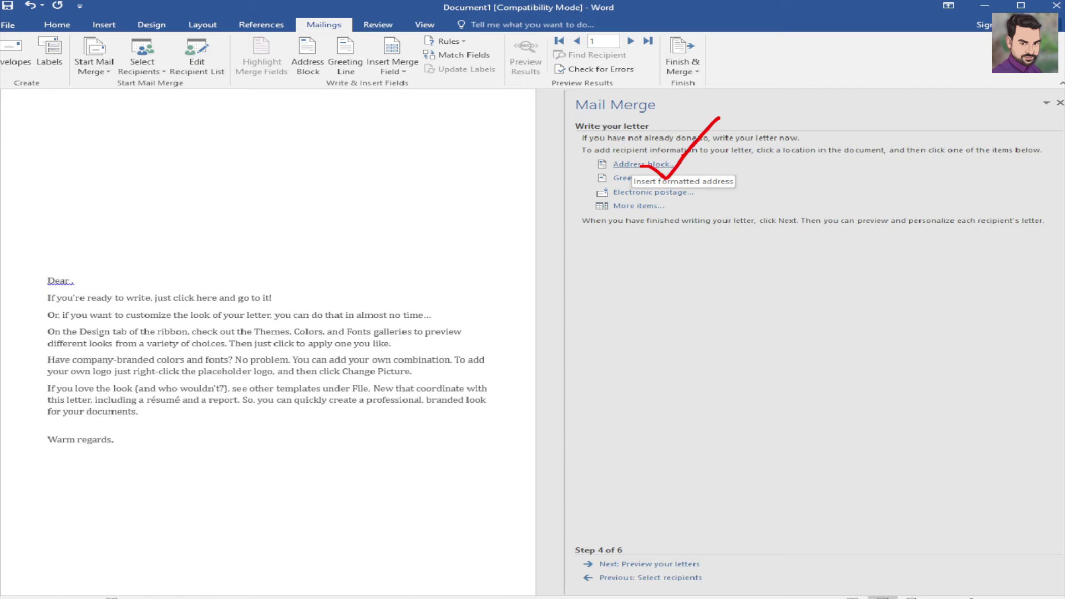
- Insert an address block with the chosen recipient-name format above the Dear line
{"action": "left_click", "coordinate": [646, 164]}
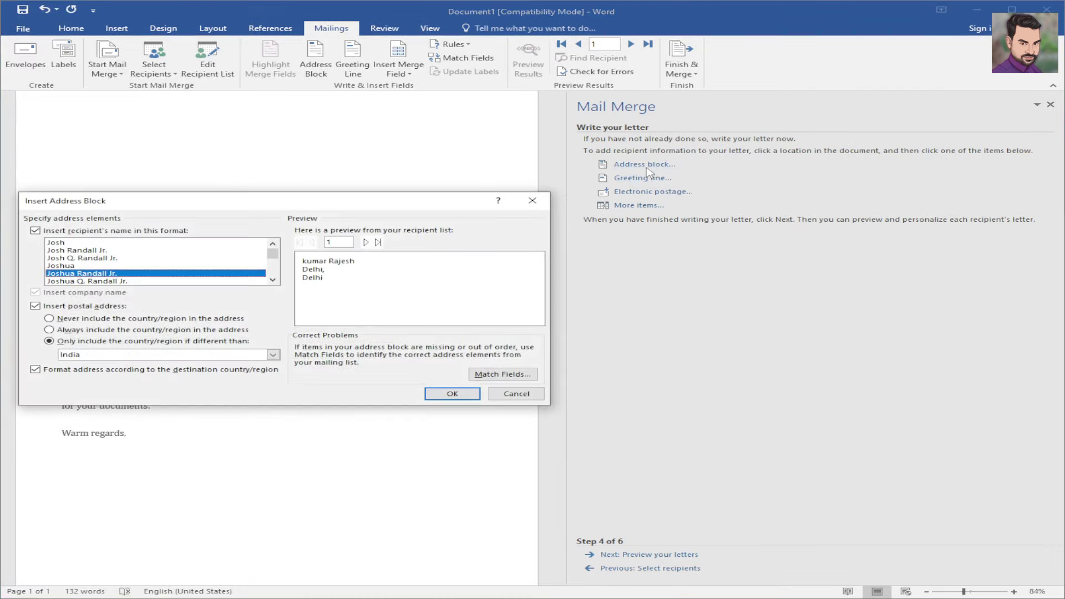
{"action": "left_click_drag", "start_coordinate": [310, 201], "coordinate": [378, 161]}
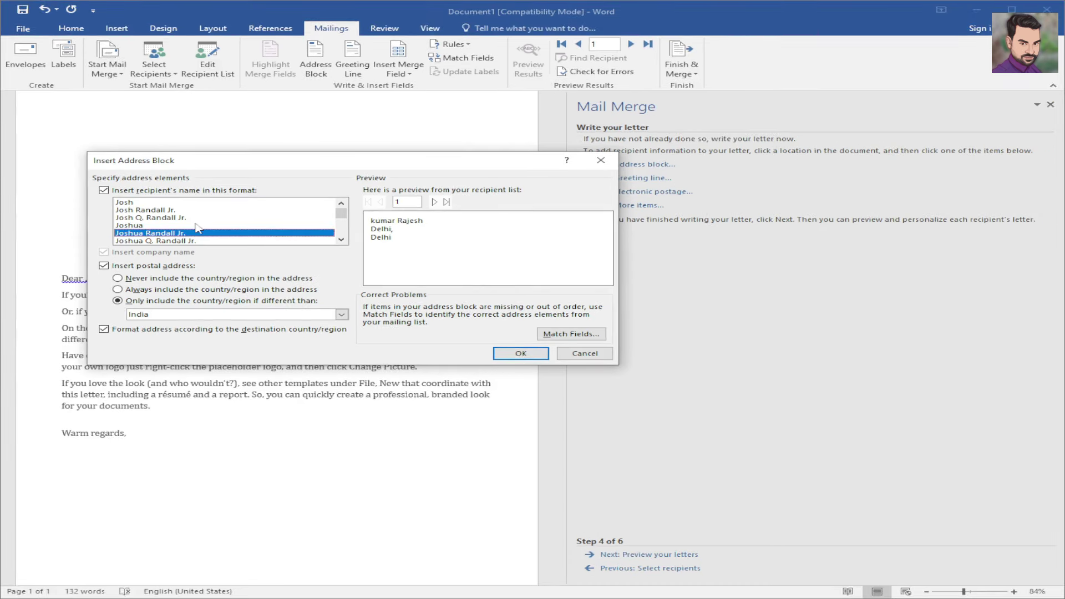
{"action": "left_click", "coordinate": [147, 211]}
{"action": "double_click", "coordinate": [145, 205]}
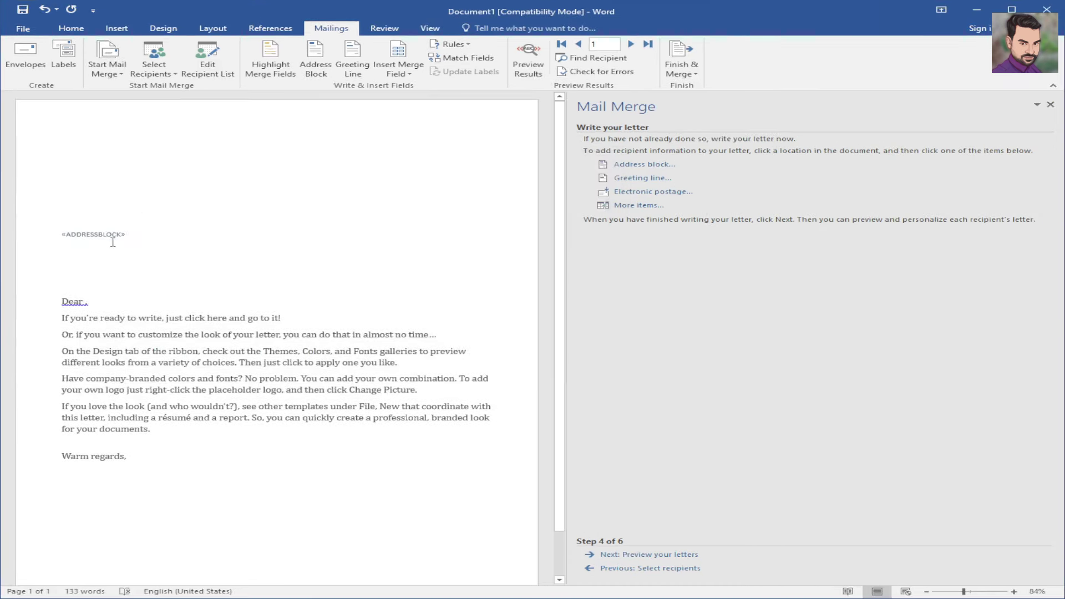
- Insert a greeting line in the Dear / full name / comma format after «ADDRESSBLOCK»
{"action": "left_click", "coordinate": [643, 178]}
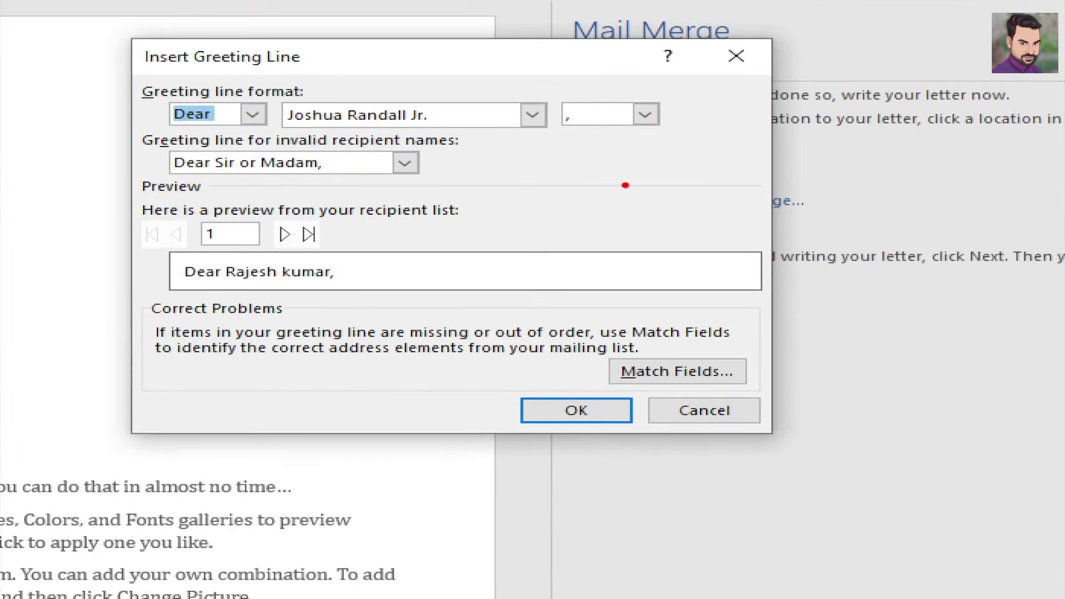
{"action": "left_click_drag", "start_coordinate": [224, 288], "coordinate": [281, 288]}
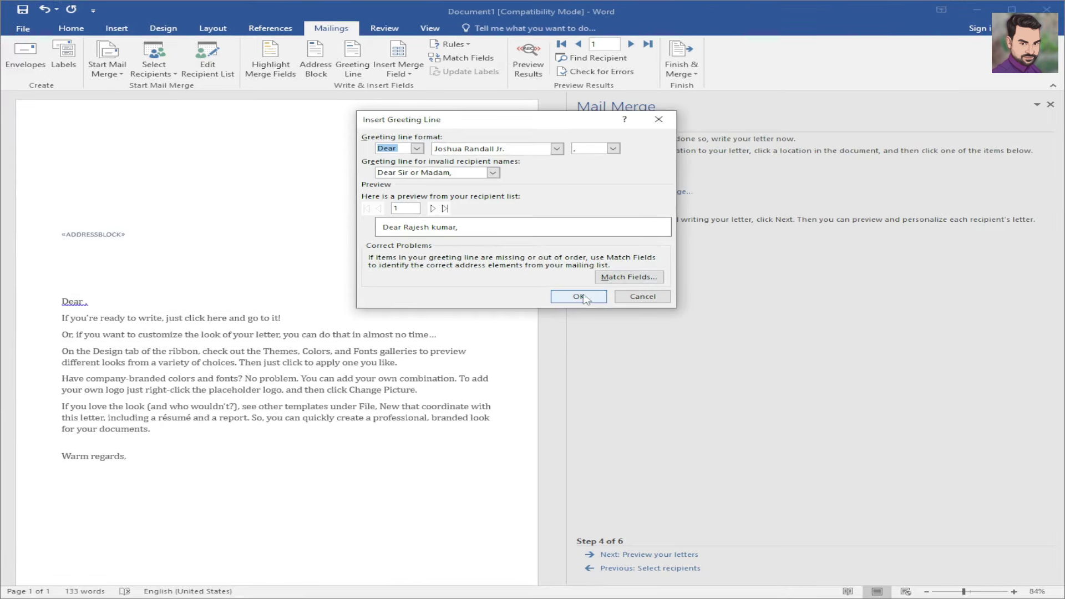
{"action": "left_click", "coordinate": [593, 417]}
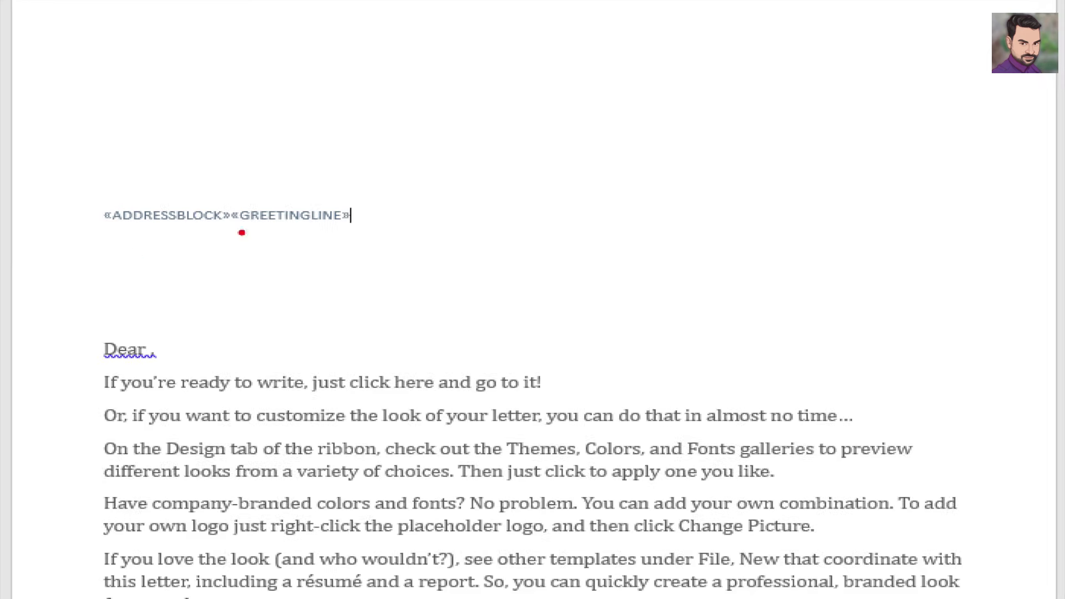
- Delete the misplaced «GREETINGLINE» field and put the cursor at the start of the «ADDRESSBLOCK» line
{"action": "left_click_drag", "start_coordinate": [237, 222], "coordinate": [365, 226]}
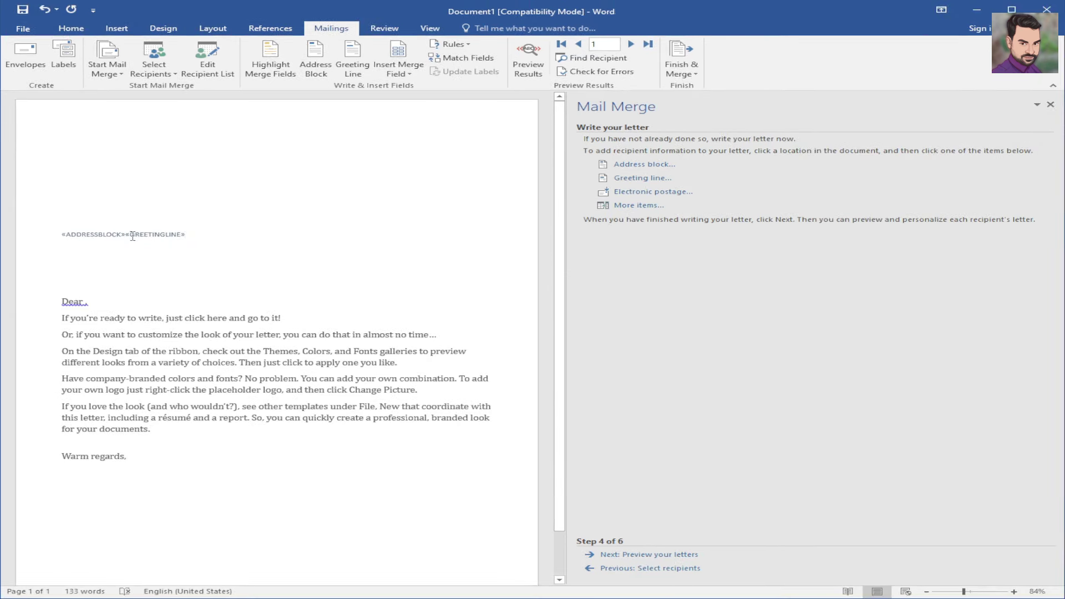
{"action": "left_click_drag", "start_coordinate": [127, 236], "coordinate": [185, 235]}
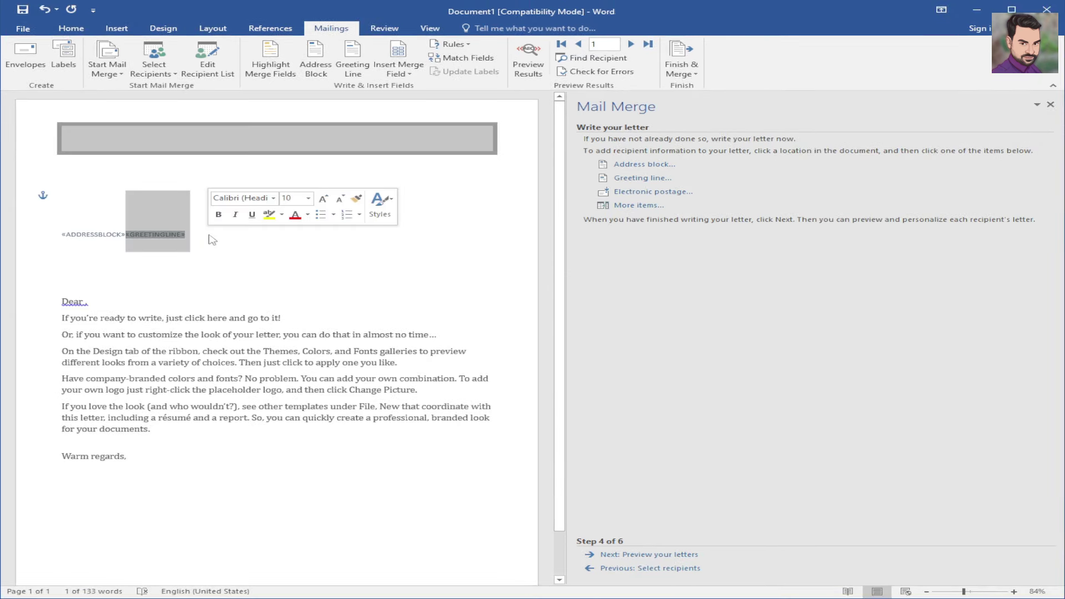
{"action": "key", "text": "Delete"}
{"action": "left_click", "coordinate": [62, 234]}
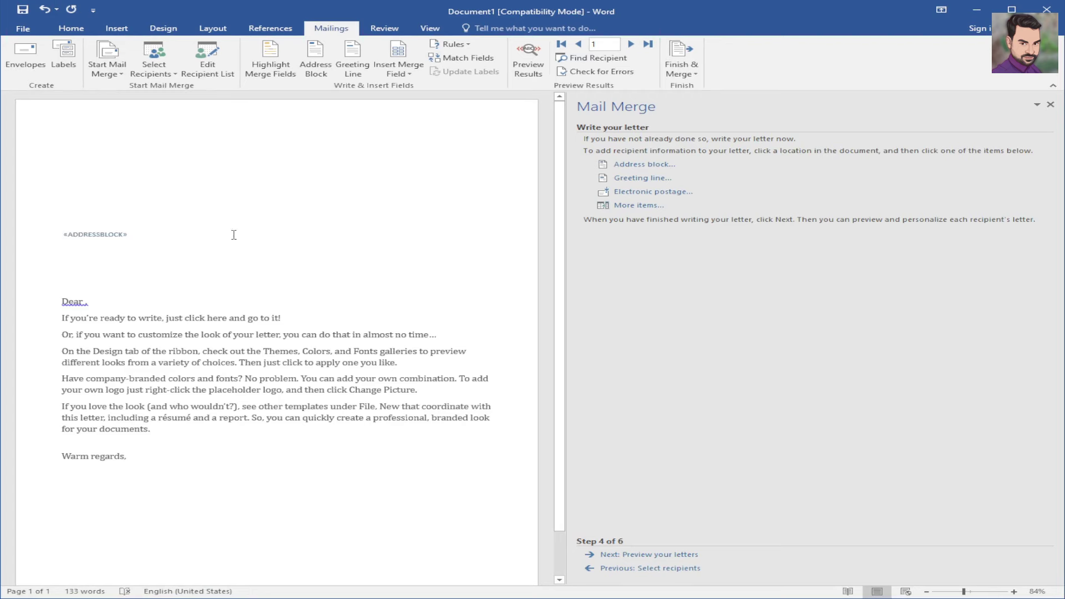
{"action": "key", "text": "BackSpace"}
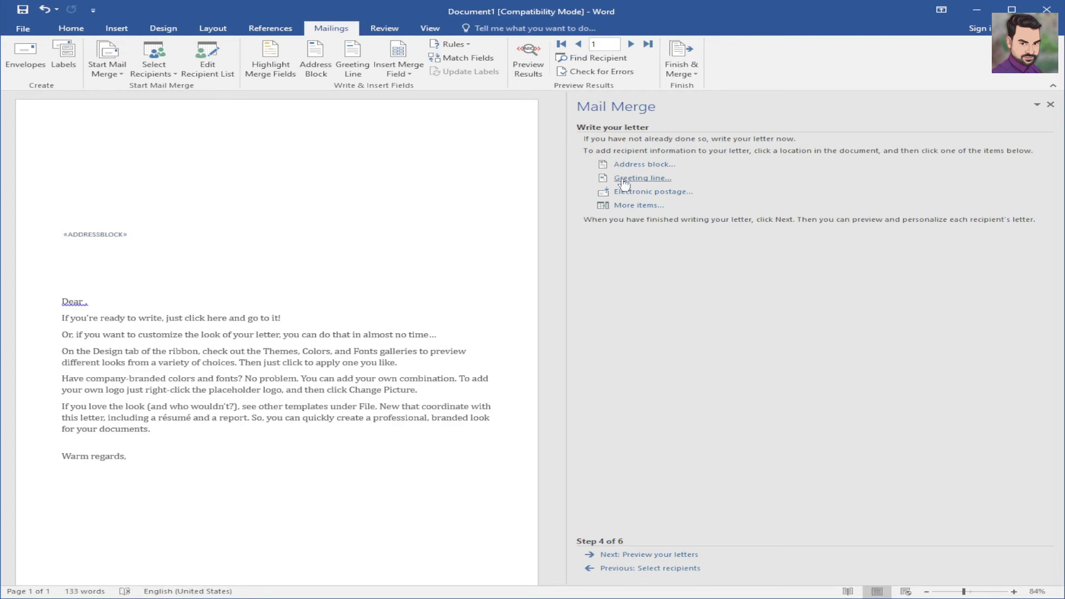
- Reinsert the greeting line before «ADDRESSBLOCK», then try adding electronic postage
{"action": "left_click", "coordinate": [643, 177]}
{"action": "left_click", "coordinate": [579, 296]}
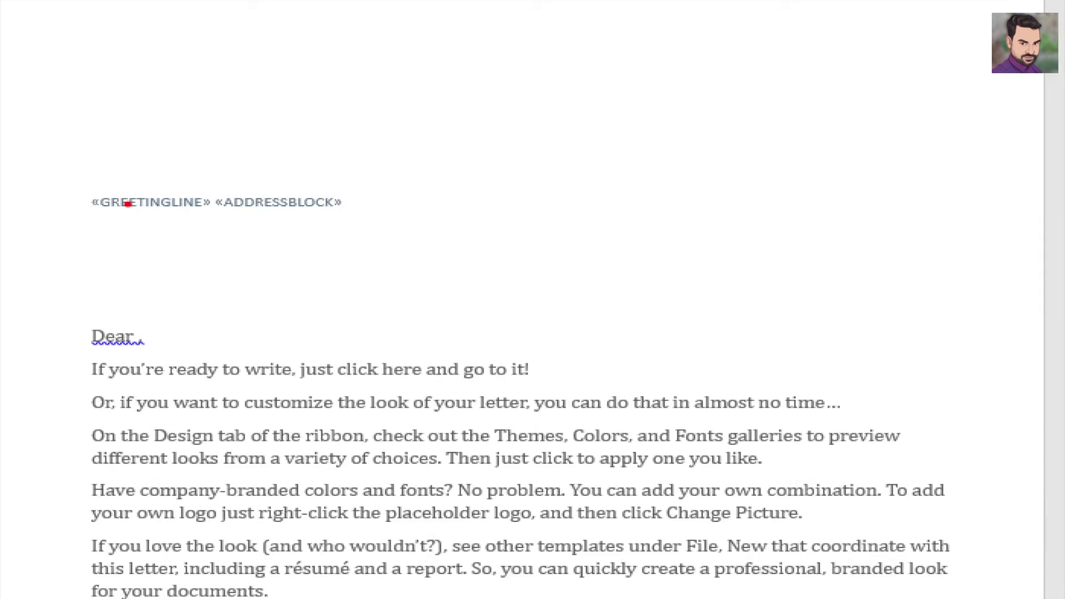
{"action": "left_click_drag", "start_coordinate": [111, 226], "coordinate": [164, 226]}
{"action": "left_click_drag", "start_coordinate": [262, 214], "coordinate": [294, 220]}
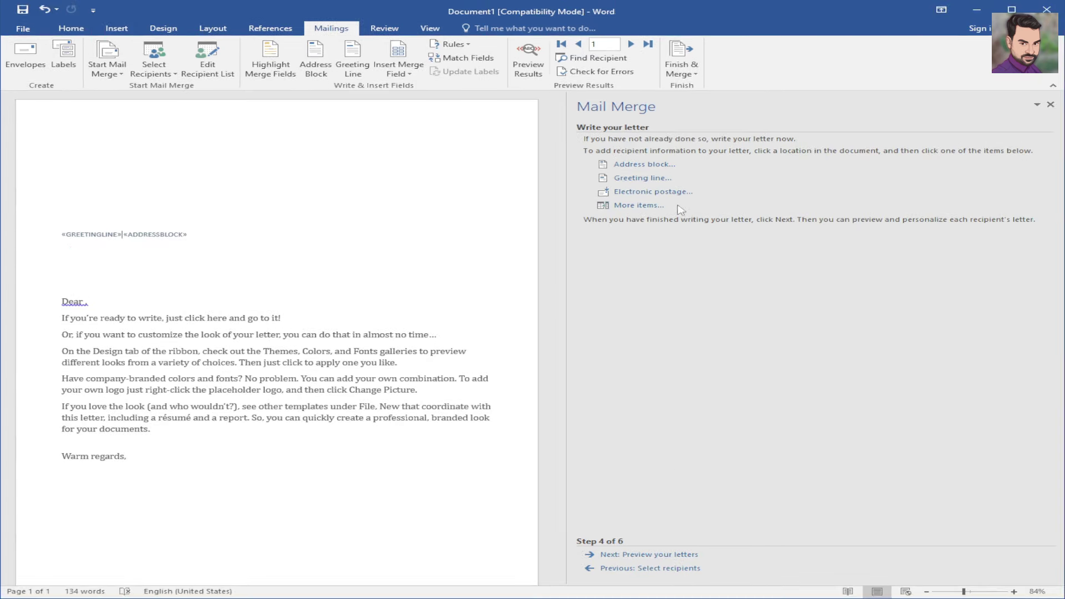
{"action": "left_click", "coordinate": [676, 193]}
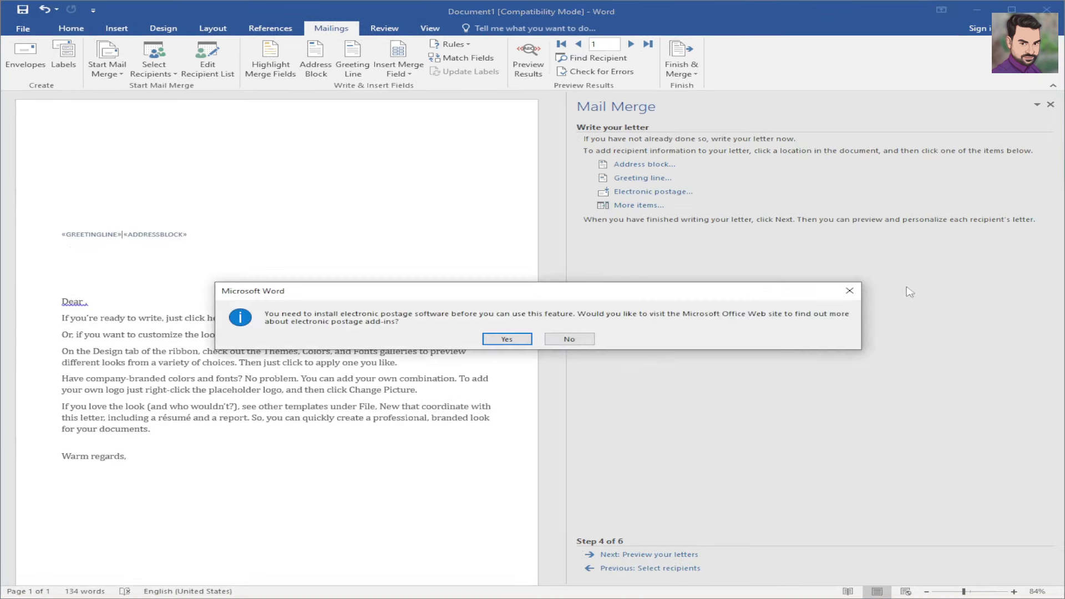
- Dismiss the postage message and browse the More items database fields without inserting any
{"action": "left_click", "coordinate": [849, 291]}
{"action": "left_click", "coordinate": [634, 206]}
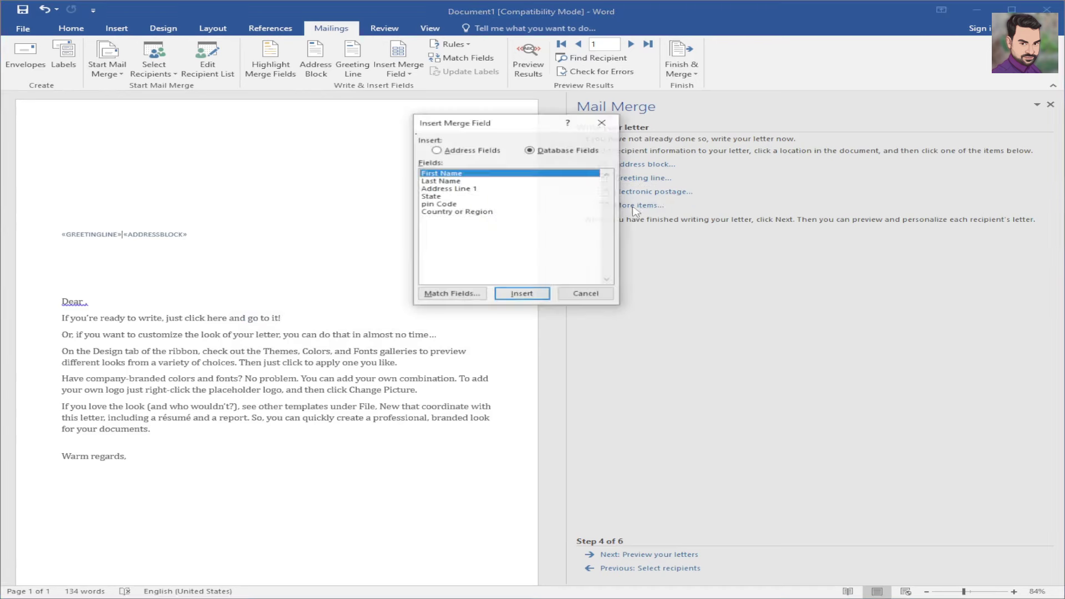
{"action": "left_click", "coordinate": [455, 183]}
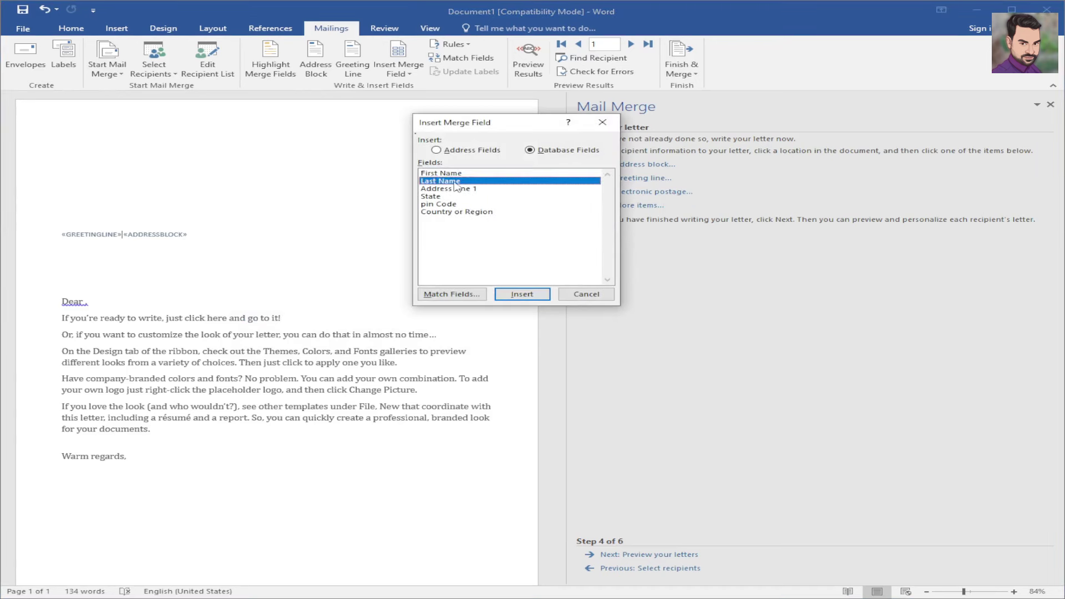
{"action": "left_click", "coordinate": [450, 190]}
{"action": "left_click", "coordinate": [448, 213]}
{"action": "left_click", "coordinate": [447, 189]}
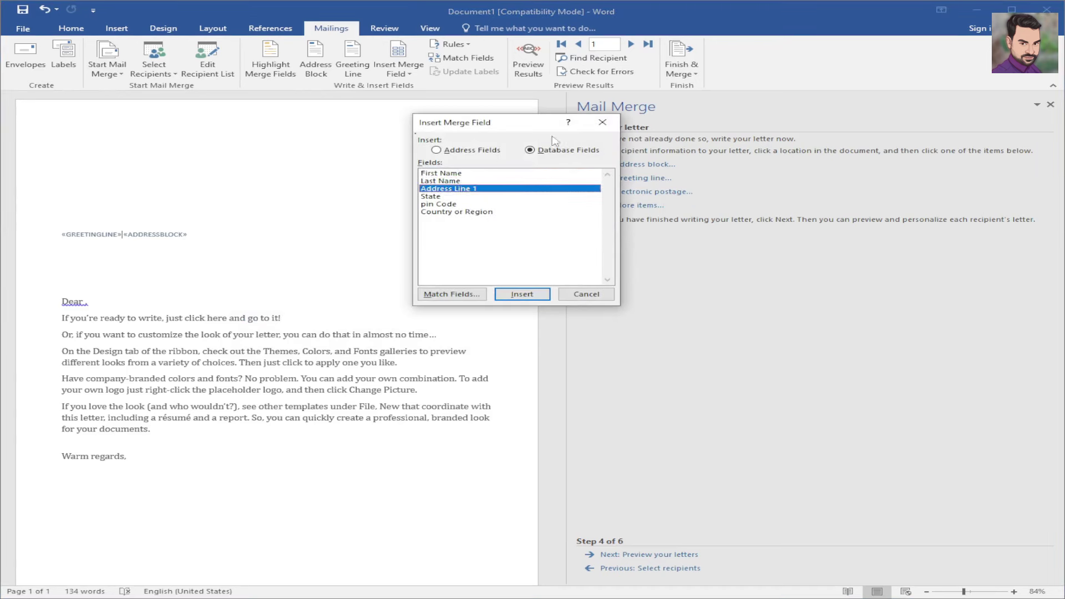
{"action": "left_click", "coordinate": [602, 122]}
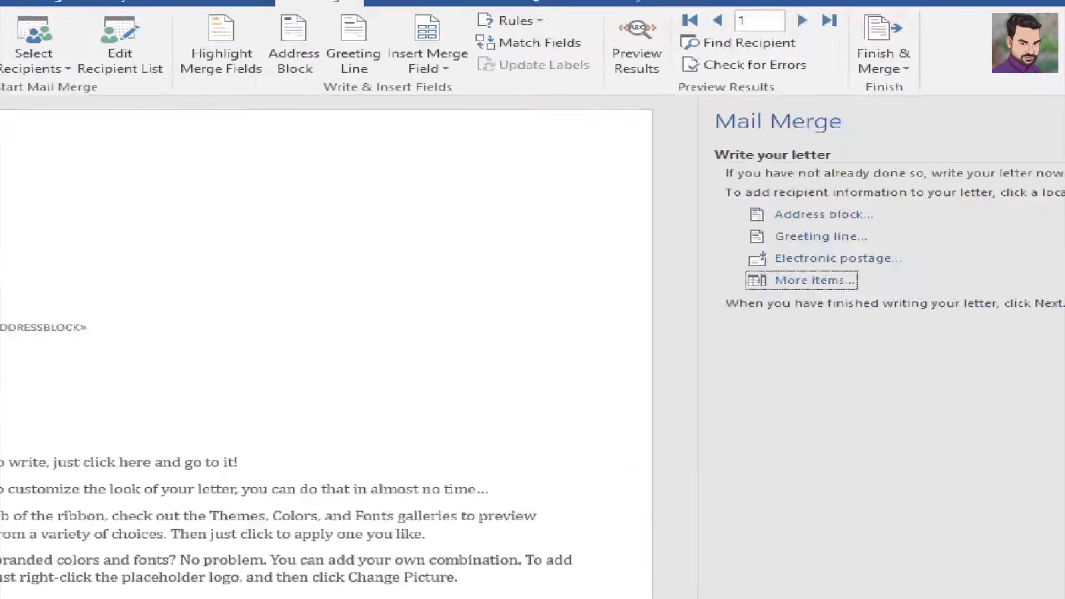
- Look through the Insert Merge Field dropdown's field names and close it without inserting
{"action": "left_click_drag", "start_coordinate": [433, 79], "coordinate": [506, 54]}
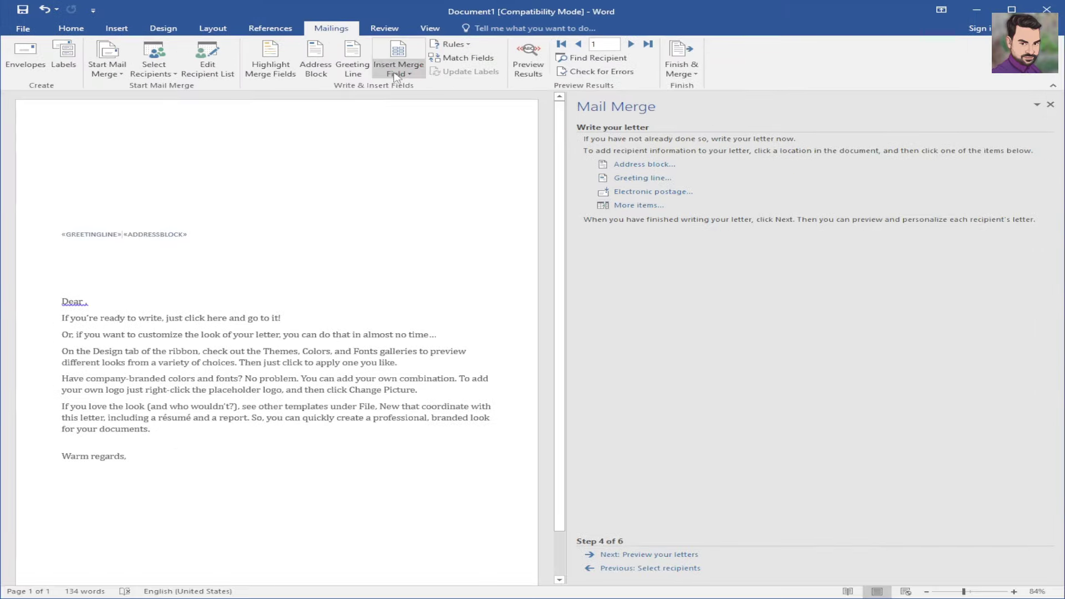
{"action": "left_click", "coordinate": [447, 77]}
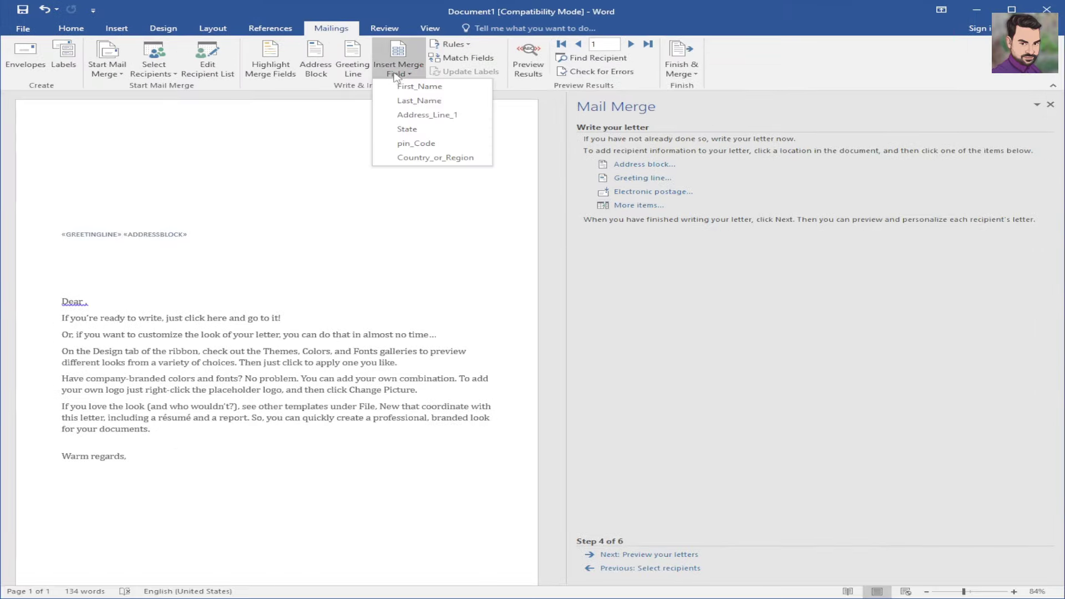
{"action": "left_click_drag", "start_coordinate": [464, 84], "coordinate": [508, 88]}
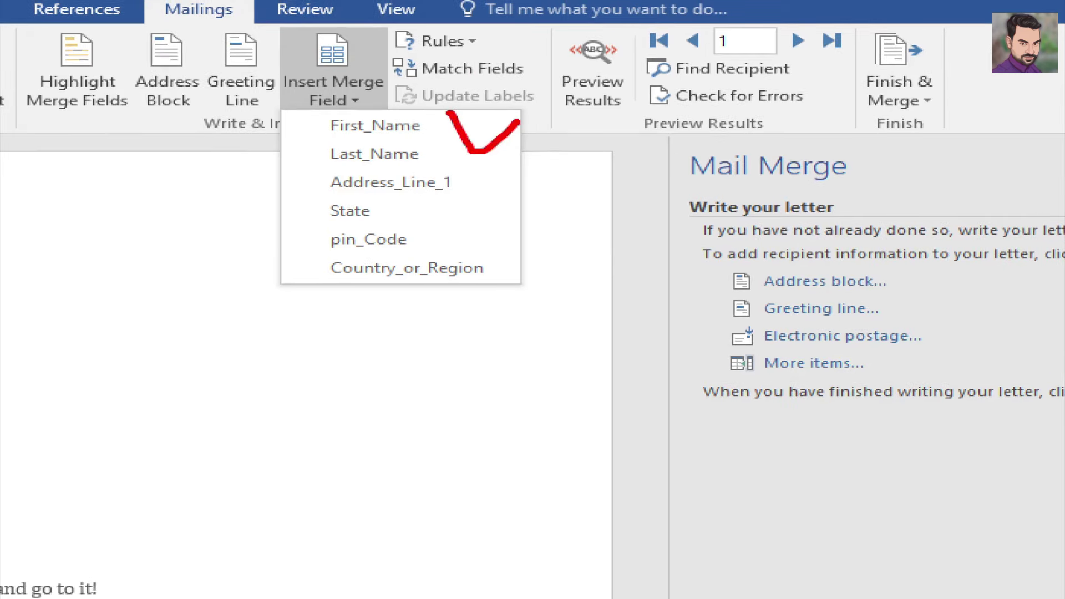
{"action": "left_click_drag", "start_coordinate": [440, 160], "coordinate": [518, 160]}
{"action": "left_click_drag", "start_coordinate": [474, 186], "coordinate": [538, 178]}
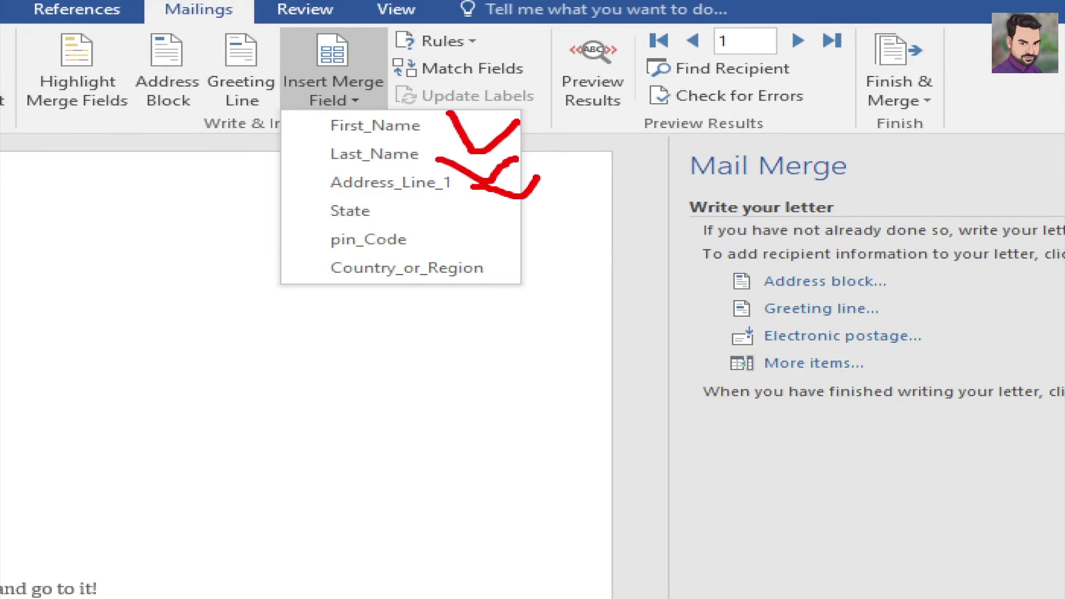
{"action": "left_click_drag", "start_coordinate": [412, 216], "coordinate": [479, 186]}
{"action": "left_click_drag", "start_coordinate": [433, 237], "coordinate": [492, 232]}
{"action": "mouse_move", "coordinate": [488, 268]}
{"action": "left_mouse_down"}
{"action": "mouse_move", "coordinate": [511, 272]}
{"action": "mouse_move", "coordinate": [580, 229]}
{"action": "left_mouse_up"}
{"action": "key", "text": "Escape"}
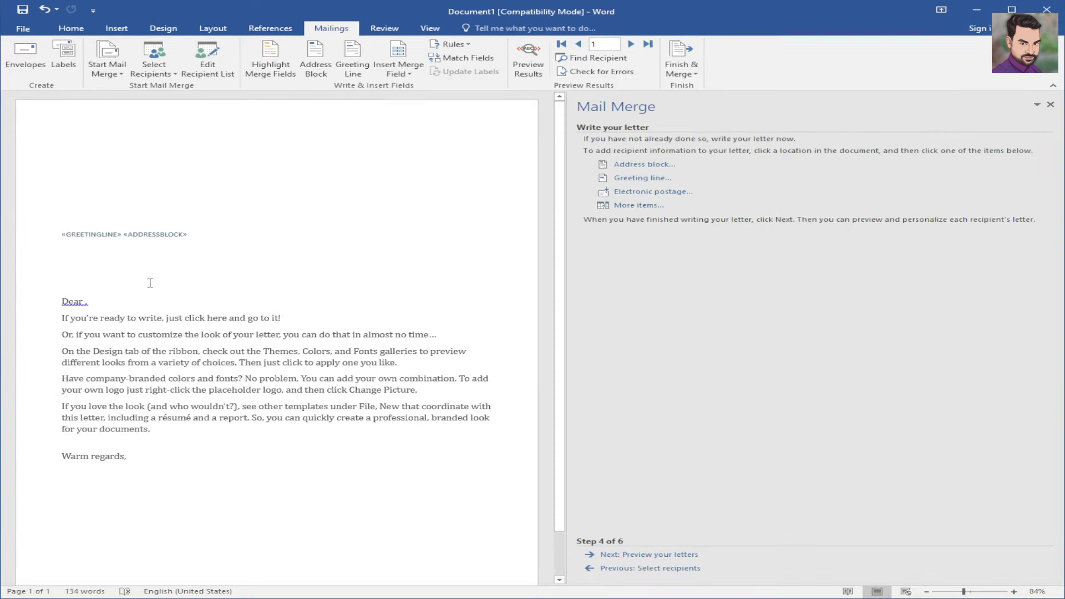
- Place the cursor after 'Dear' in the salutation, opening and cancelling the database field list
{"action": "key", "text": "ctrl+1"}
{"action": "left_click", "coordinate": [96, 303]}
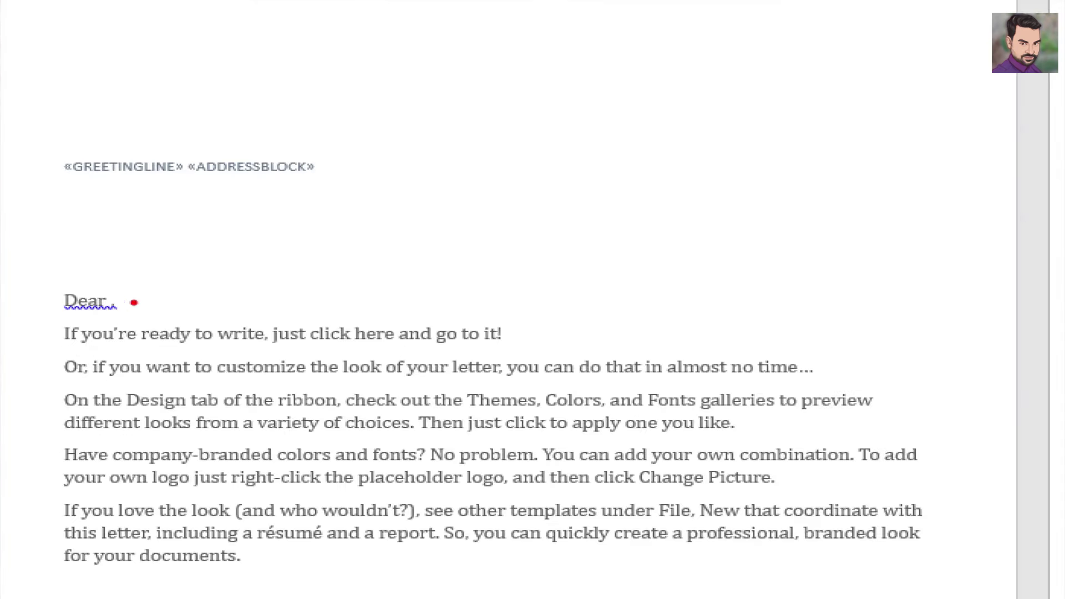
{"action": "left_click_drag", "start_coordinate": [125, 309], "coordinate": [172, 293]}
{"action": "key", "text": "Escape"}
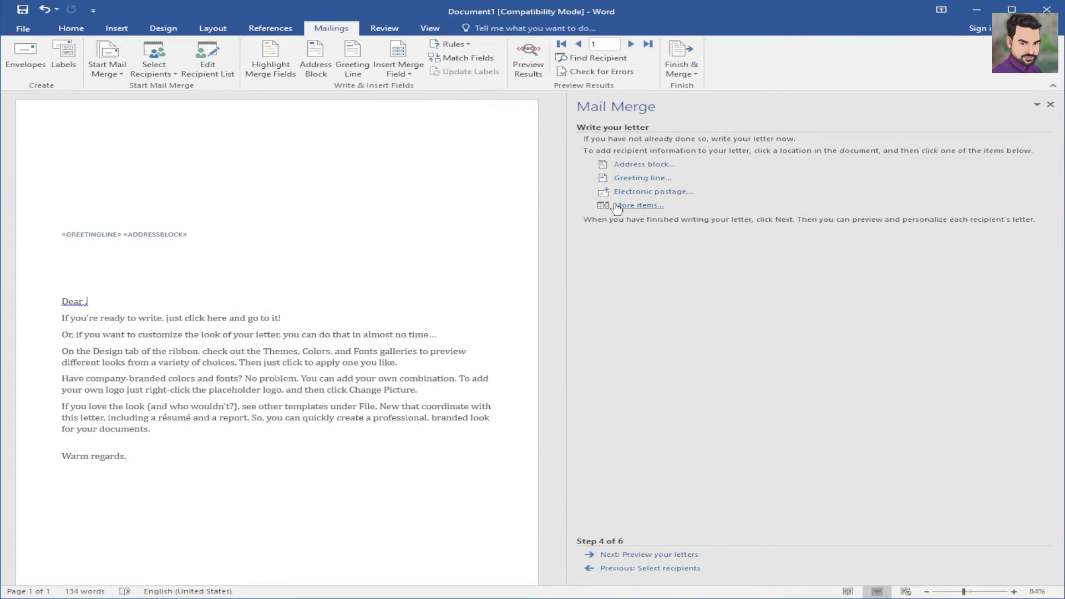
{"action": "key", "text": "ctrl+1"}
{"action": "left_click_drag", "start_coordinate": [671, 213], "coordinate": [753, 176]}
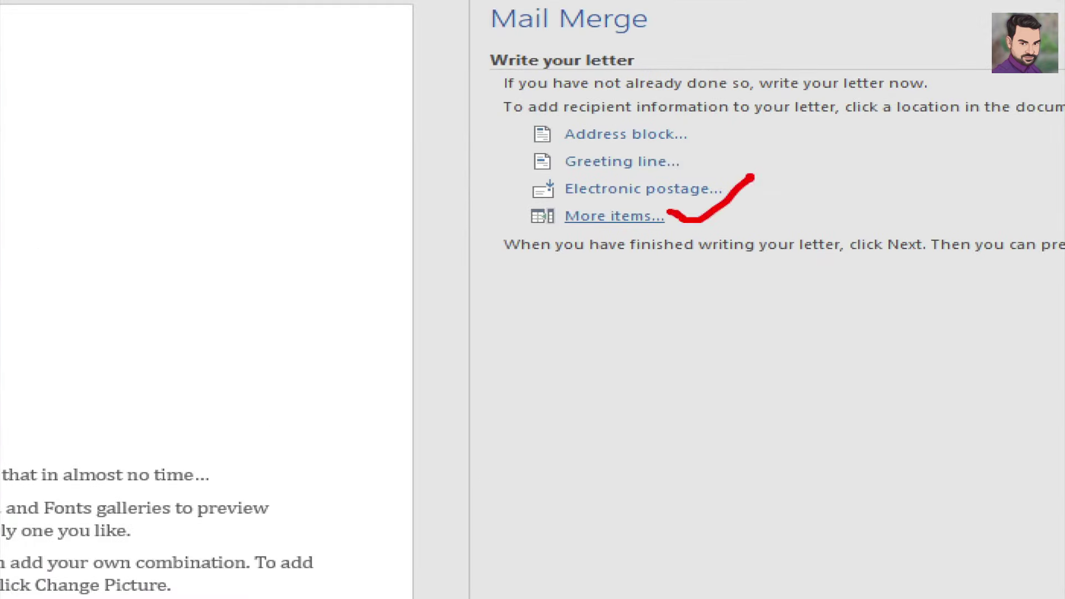
{"action": "key", "text": "Escape"}
{"action": "left_click", "coordinate": [627, 217]}
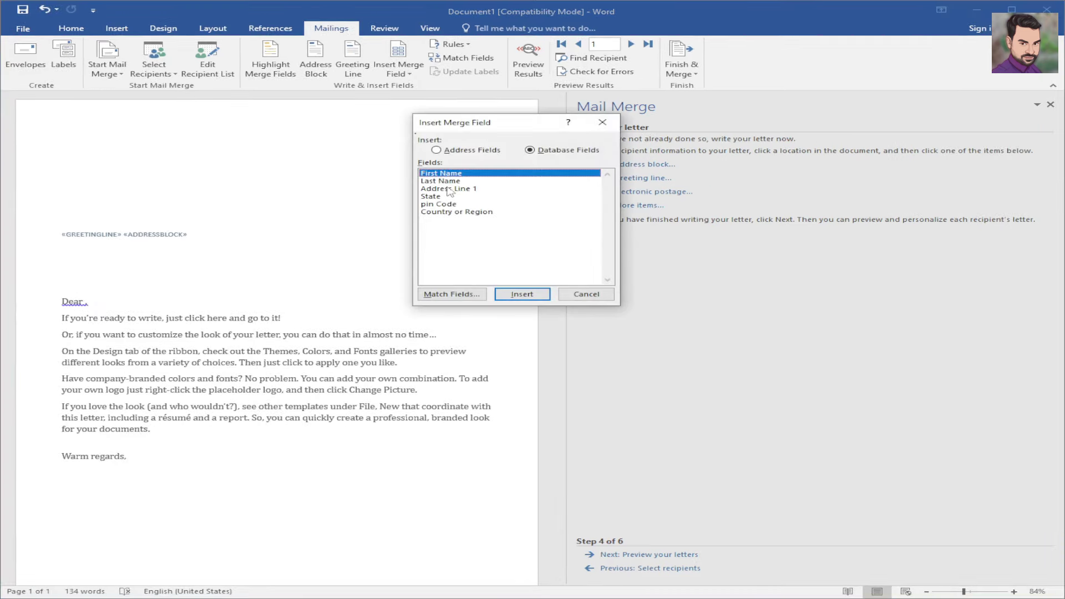
{"action": "left_click", "coordinate": [577, 294]}
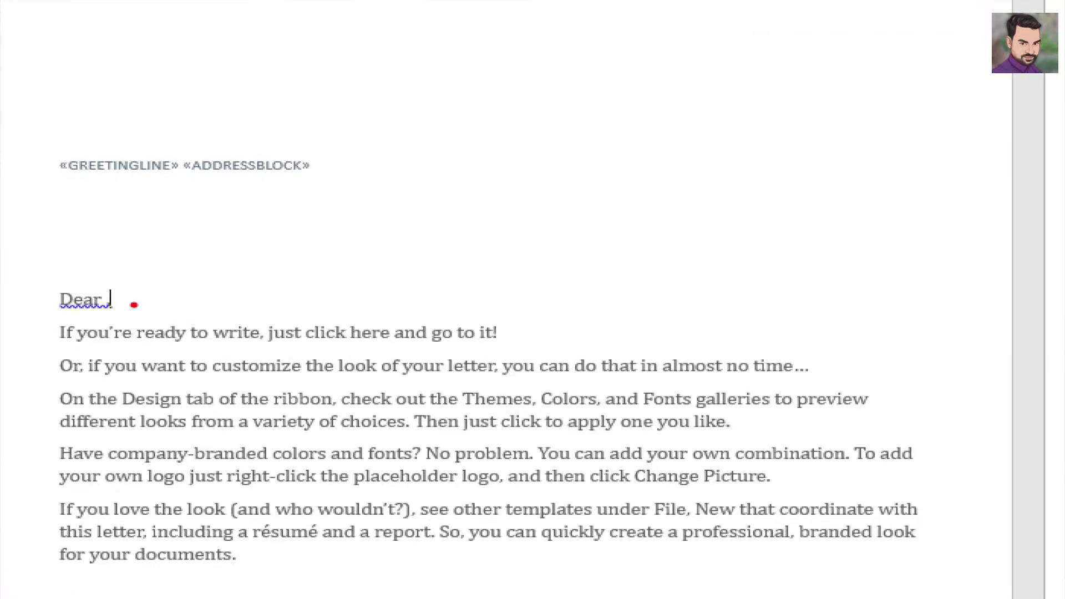
- Separate 'Dear' from the comma with a space so the salutation reads 'Dear ,'
{"action": "left_click_drag", "start_coordinate": [92, 303], "coordinate": [103, 301]}
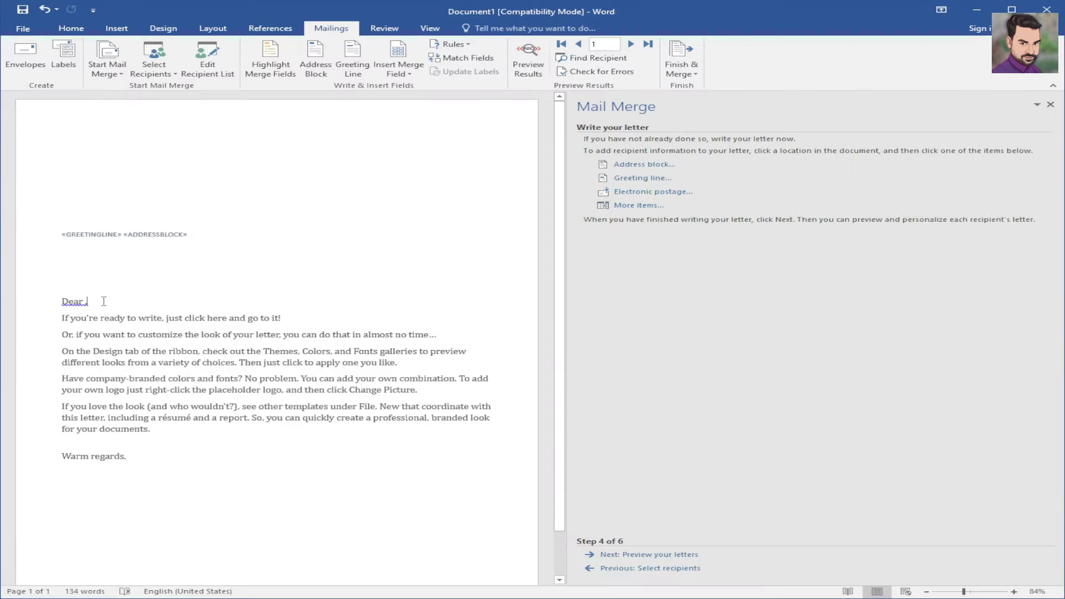
{"action": "key", "text": "ctrl+z"}
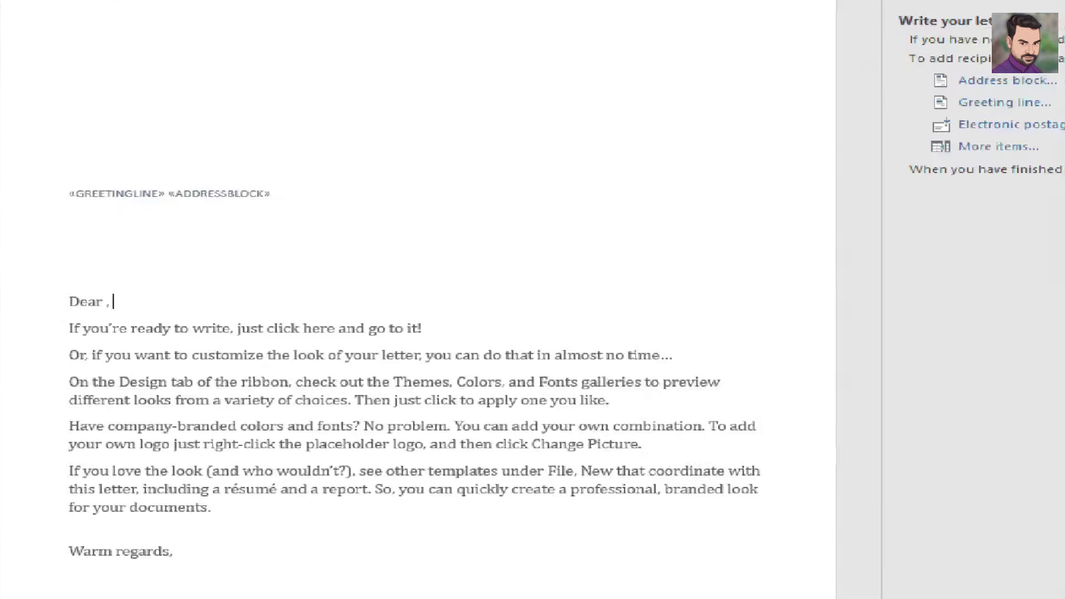
{"action": "left_click_drag", "start_coordinate": [97, 303], "coordinate": [119, 302]}
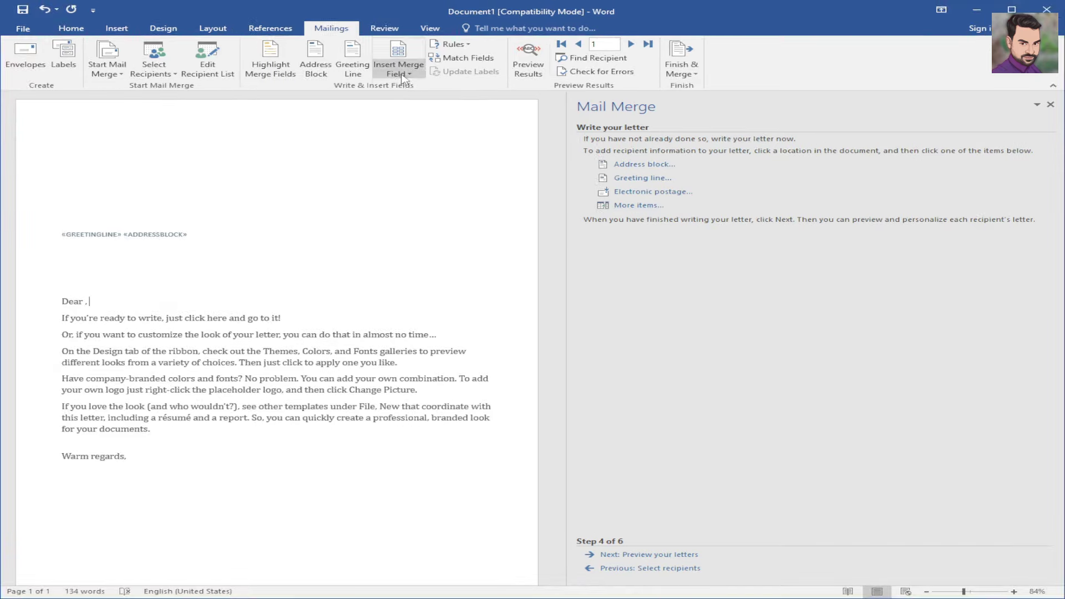
{"action": "left_click", "coordinate": [402, 81]}
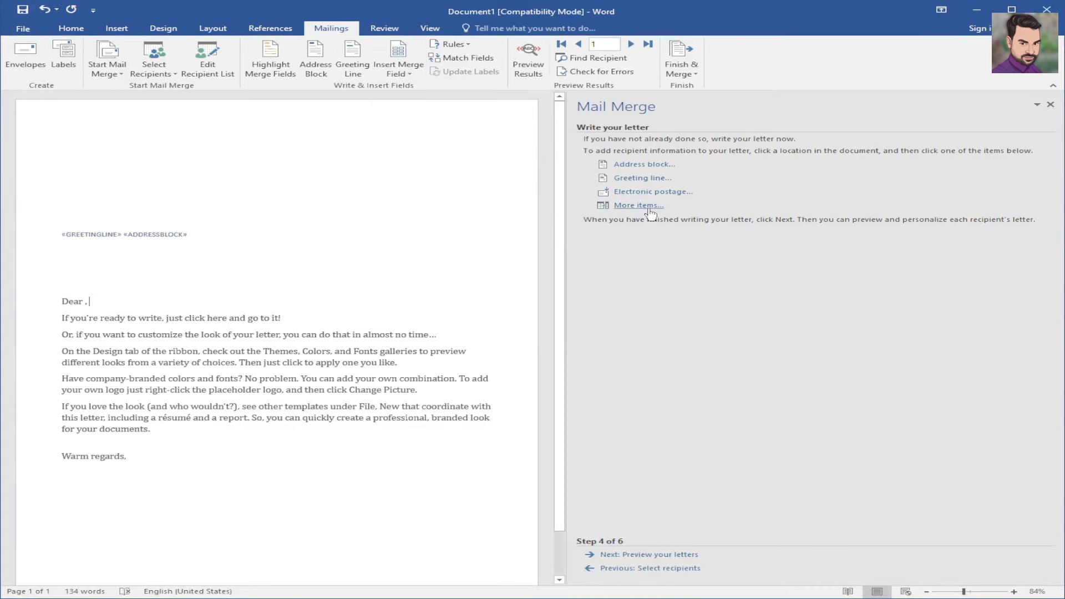
- Insert the First Name database field from More items after 'Dear ,'
{"action": "left_click", "coordinate": [643, 206]}
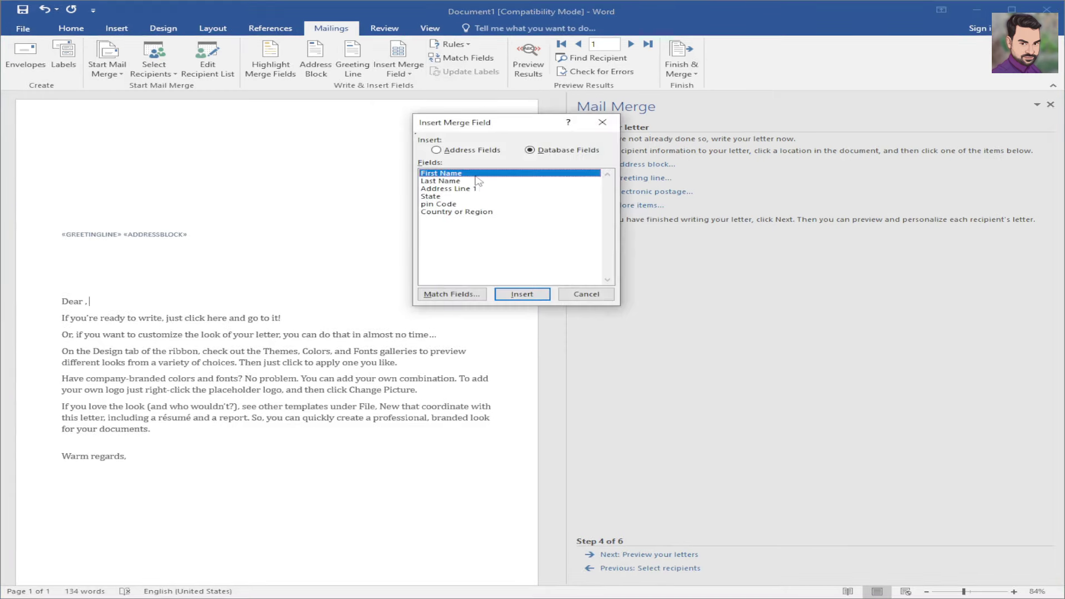
{"action": "left_click", "coordinate": [520, 294]}
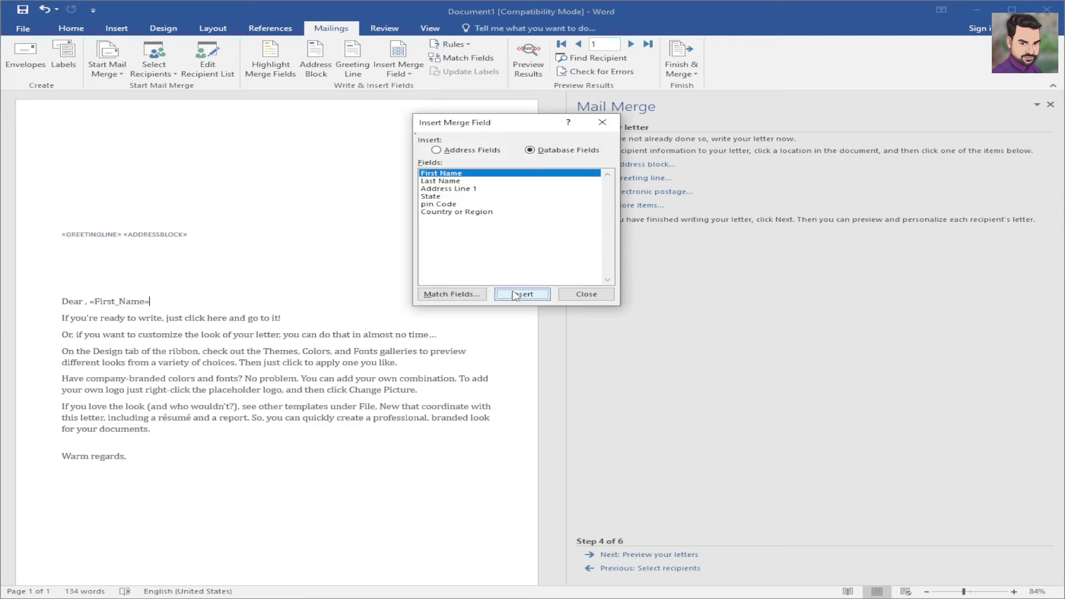
{"action": "left_click", "coordinate": [586, 295]}
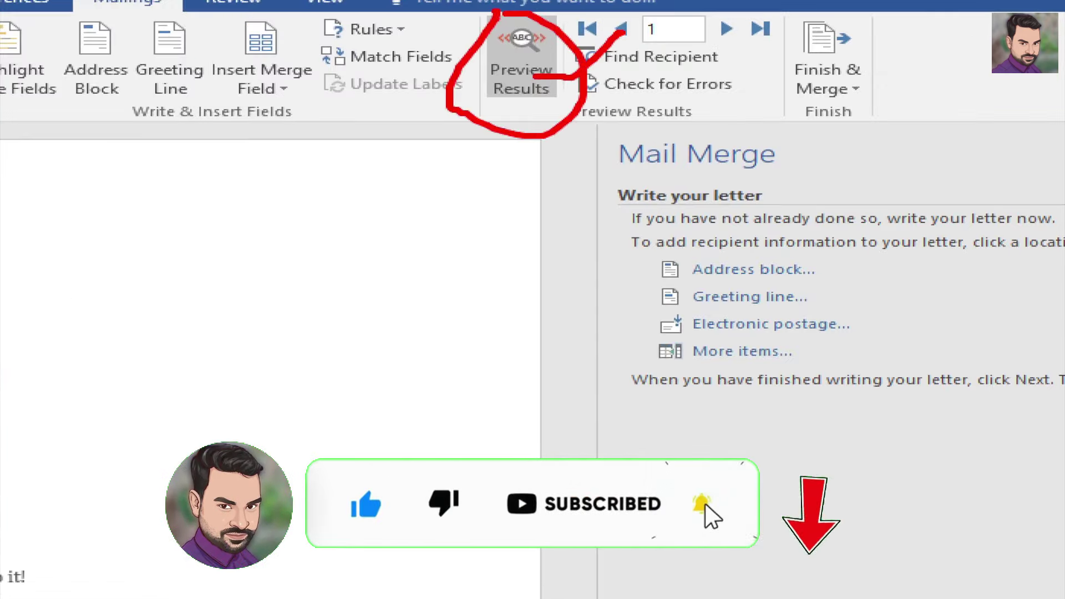
{"action": "left_click", "coordinate": [525, 75]}
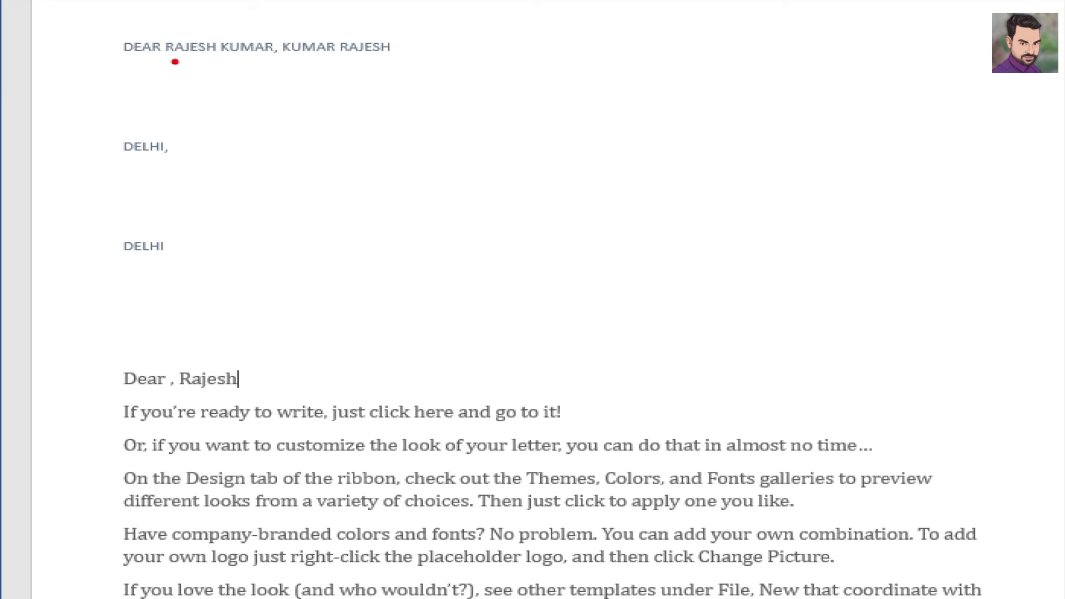
{"action": "left_click_drag", "start_coordinate": [194, 62], "coordinate": [223, 62]}
{"action": "left_click_drag", "start_coordinate": [327, 50], "coordinate": [396, 50]}
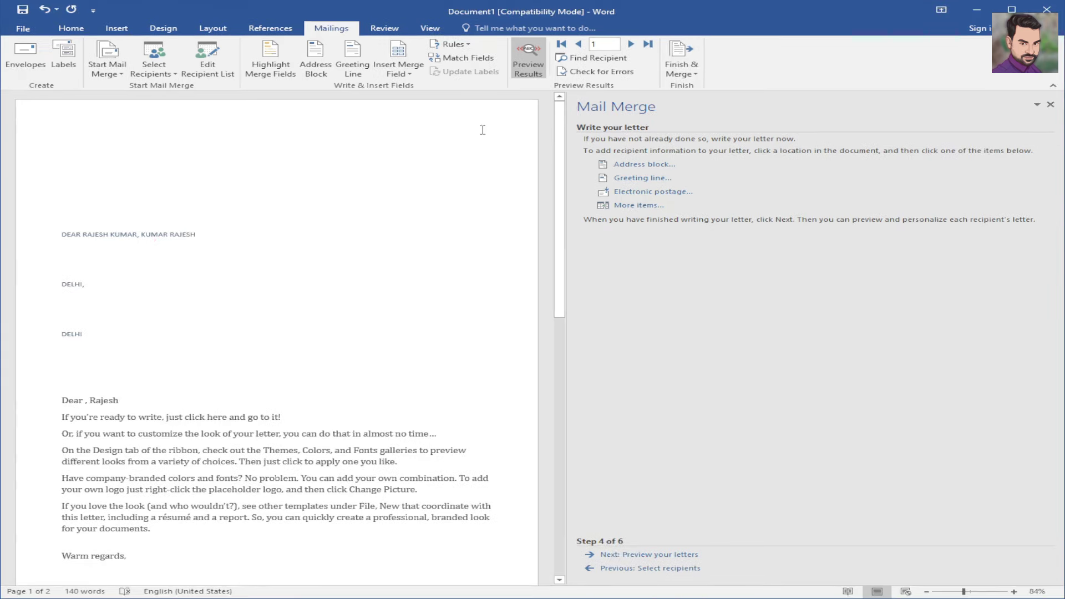
{"action": "left_click", "coordinate": [528, 61]}
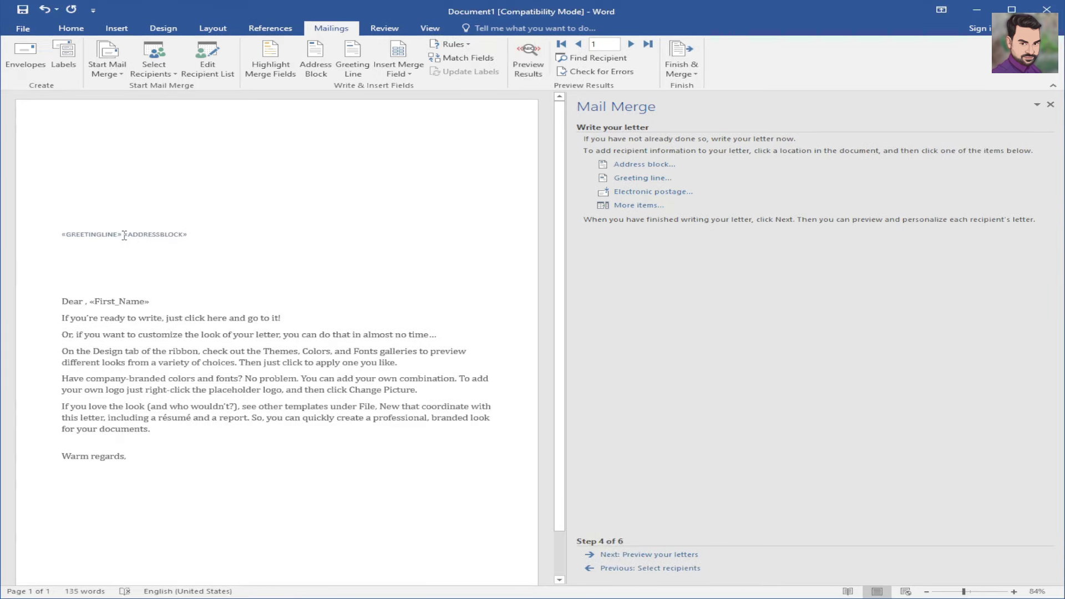
{"action": "left_click_drag", "start_coordinate": [124, 235], "coordinate": [77, 238]}
{"action": "key", "text": "Delete"}
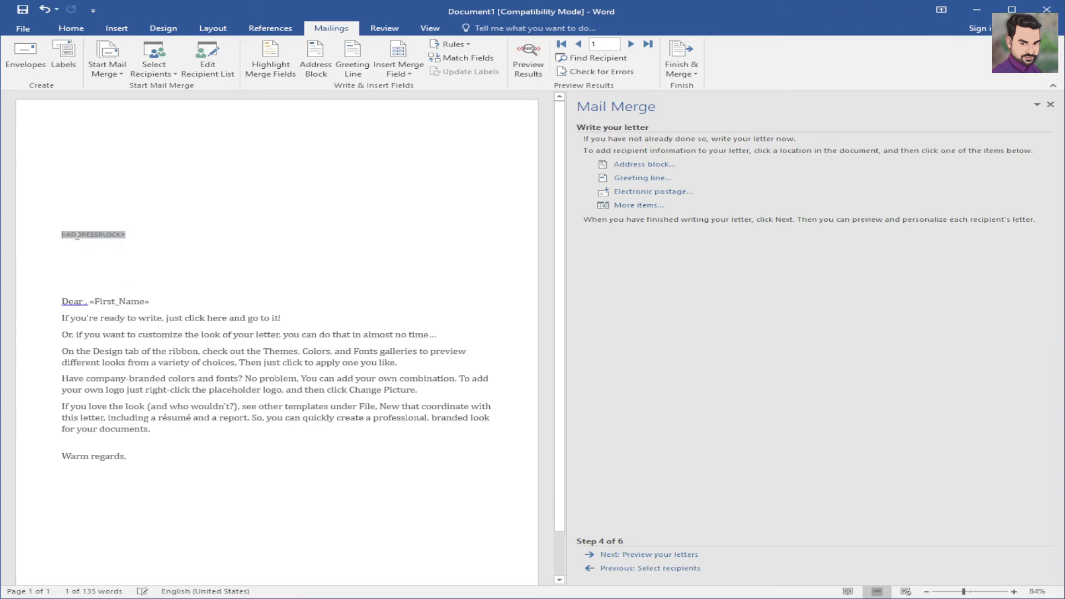
{"action": "left_click", "coordinate": [152, 234]}
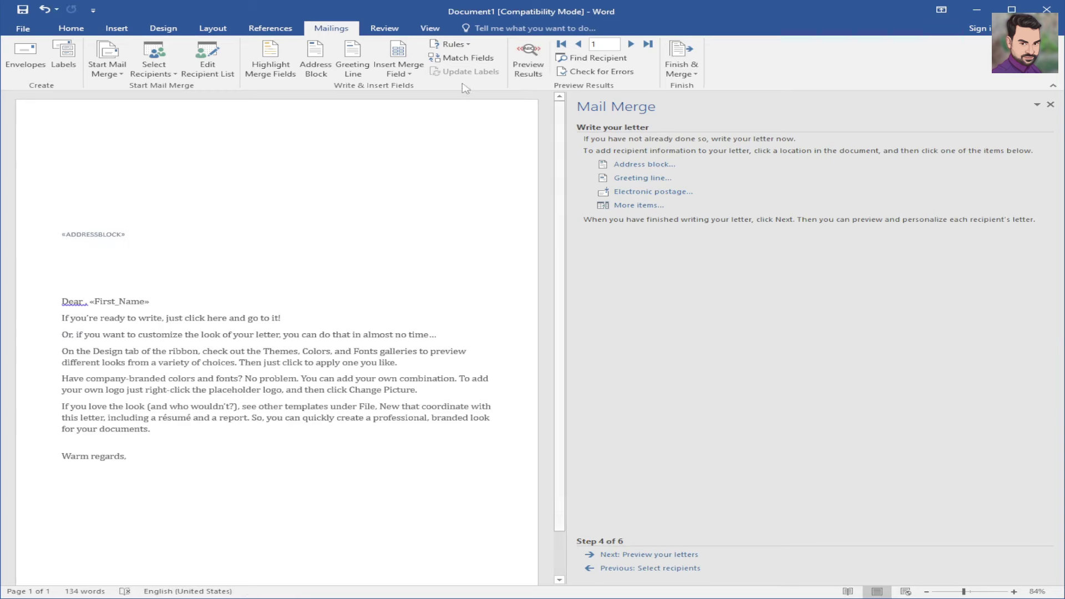
{"action": "left_click", "coordinate": [528, 61]}
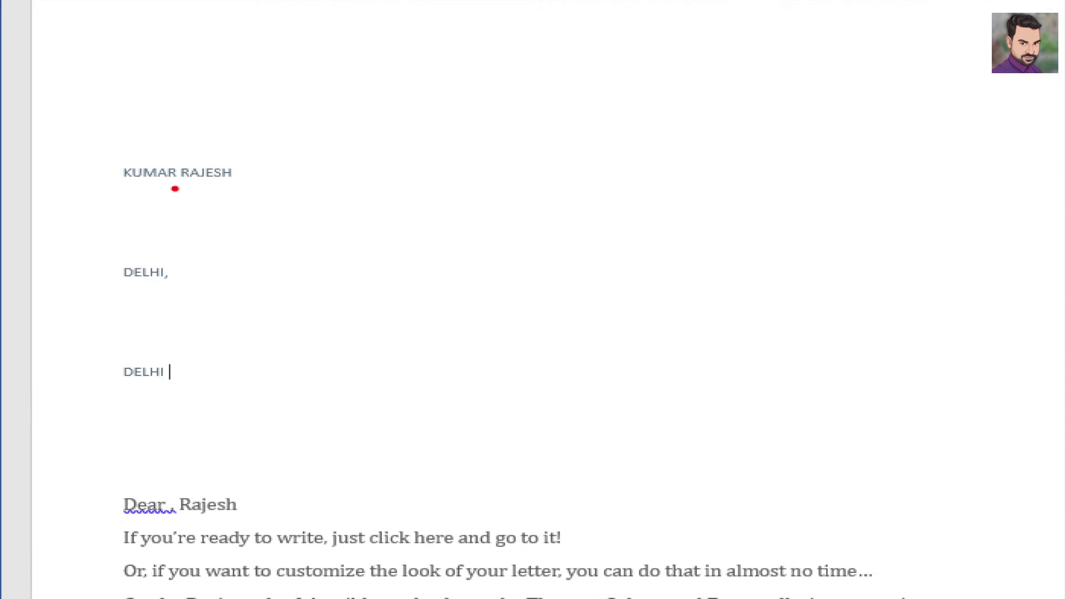
{"action": "left_click_drag", "start_coordinate": [172, 188], "coordinate": [272, 177]}
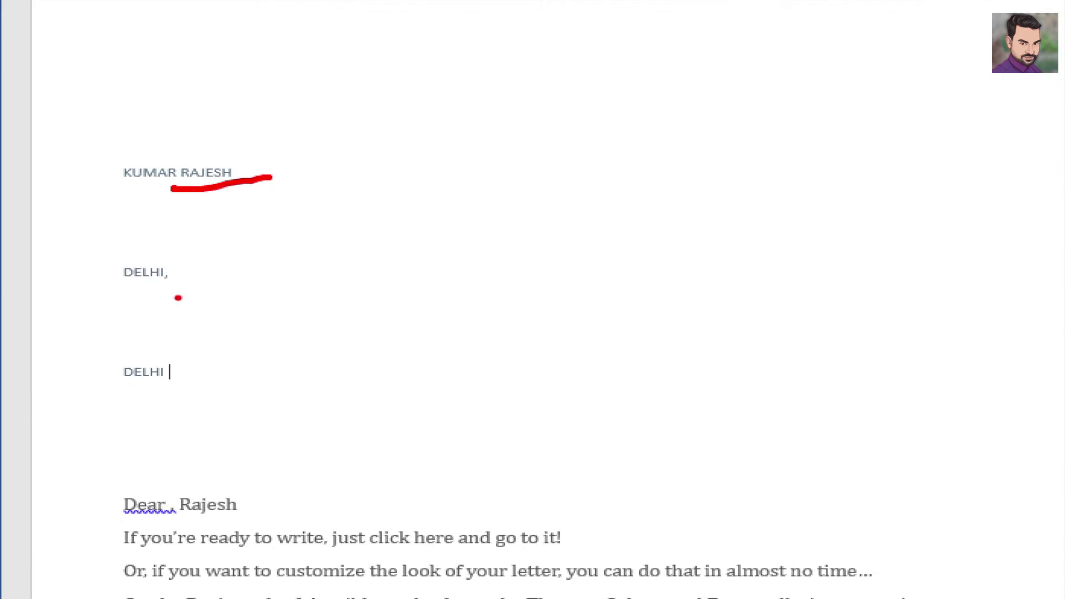
{"action": "left_click_drag", "start_coordinate": [158, 271], "coordinate": [218, 257]}
{"action": "mouse_move", "coordinate": [174, 384]}
{"action": "left_mouse_down"}
{"action": "mouse_move", "coordinate": [186, 386]}
{"action": "mouse_move", "coordinate": [247, 343]}
{"action": "left_mouse_up"}
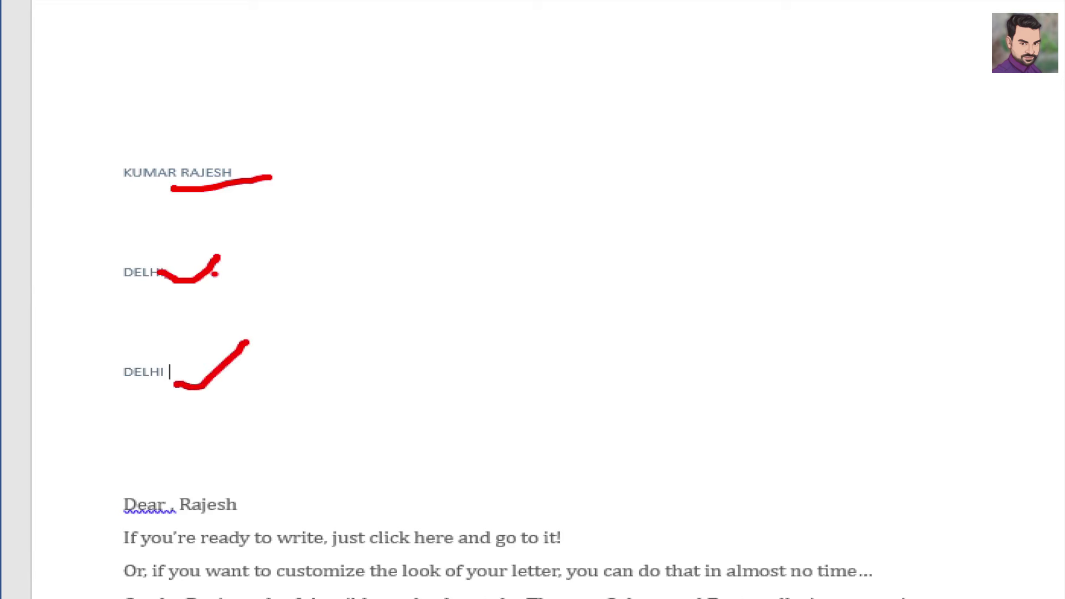
{"action": "mouse_move", "coordinate": [229, 275]}
{"action": "left_mouse_down"}
{"action": "mouse_move", "coordinate": [272, 282]}
{"action": "mouse_move", "coordinate": [299, 254]}
{"action": "left_mouse_up"}
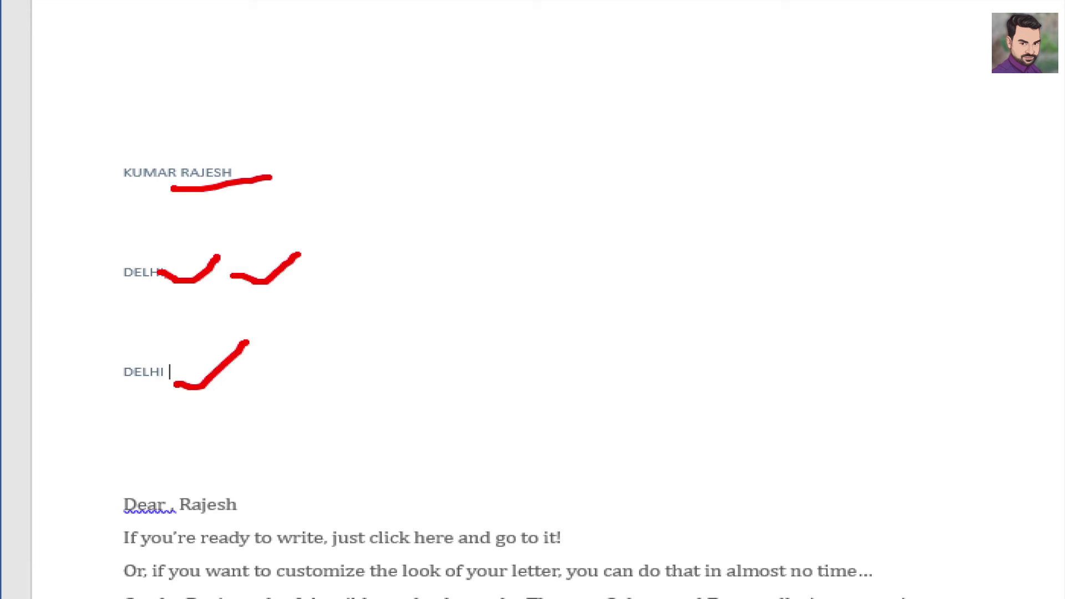
{"action": "mouse_move", "coordinate": [207, 377]}
{"action": "left_mouse_down"}
{"action": "mouse_move", "coordinate": [319, 348]}
{"action": "mouse_move", "coordinate": [341, 324]}
{"action": "left_mouse_up"}
{"action": "mouse_move", "coordinate": [278, 224]}
{"action": "left_mouse_down"}
{"action": "mouse_move", "coordinate": [45, 274]}
{"action": "mouse_move", "coordinate": [250, 383]}
{"action": "mouse_move", "coordinate": [180, 234]}
{"action": "left_mouse_up"}
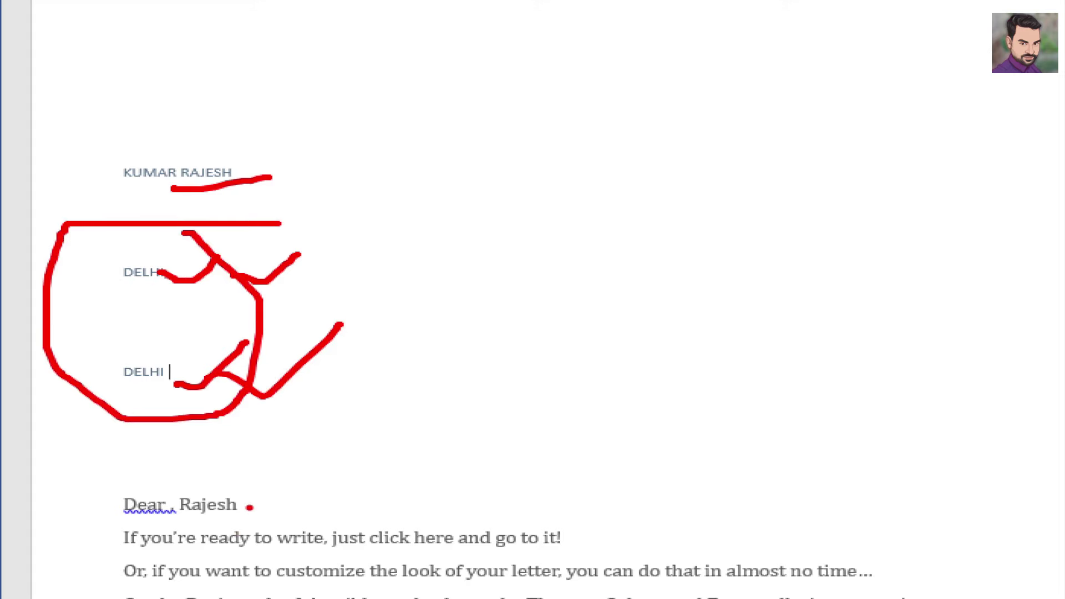
{"action": "left_click_drag", "start_coordinate": [250, 507], "coordinate": [335, 465]}
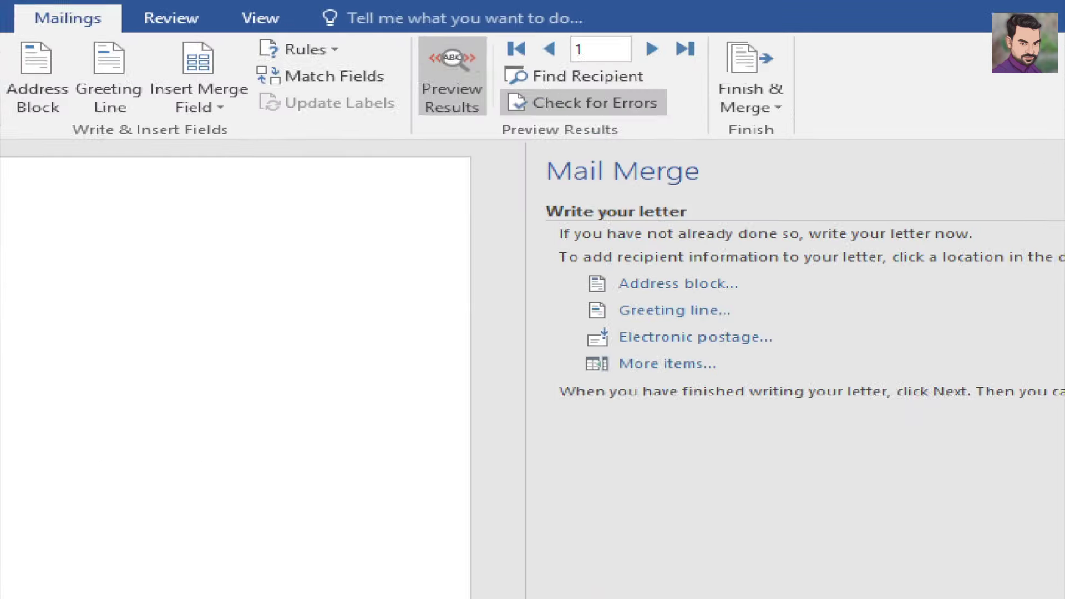
- Open Find Recipient and cancel it without searching
{"action": "left_click_drag", "start_coordinate": [645, 56], "coordinate": [693, 43]}
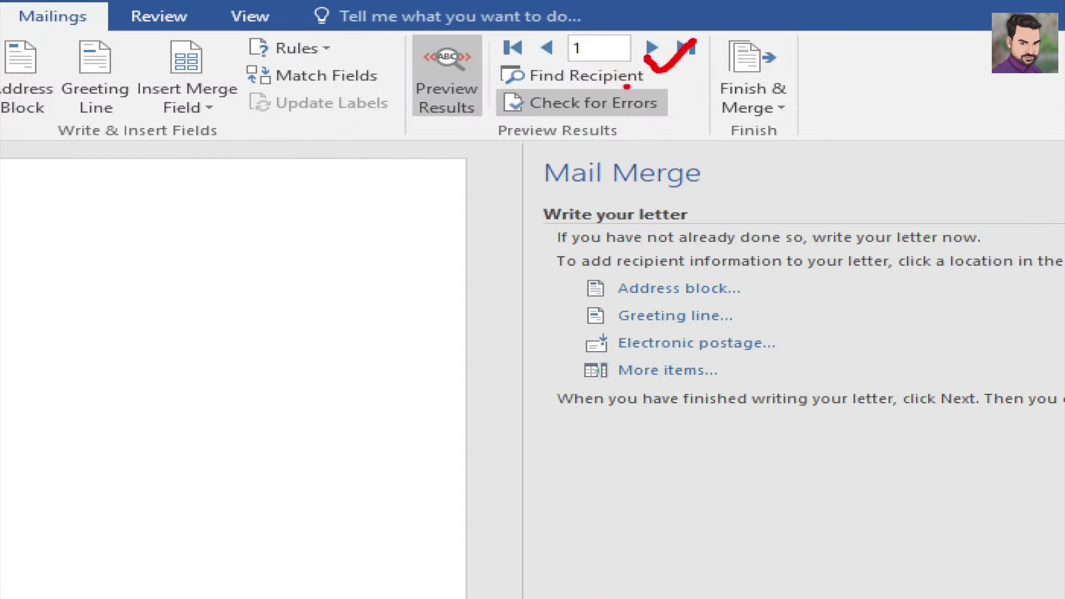
{"action": "mouse_move", "coordinate": [649, 78]}
{"action": "left_mouse_down"}
{"action": "mouse_move", "coordinate": [668, 94]}
{"action": "mouse_move", "coordinate": [703, 67]}
{"action": "left_mouse_up"}
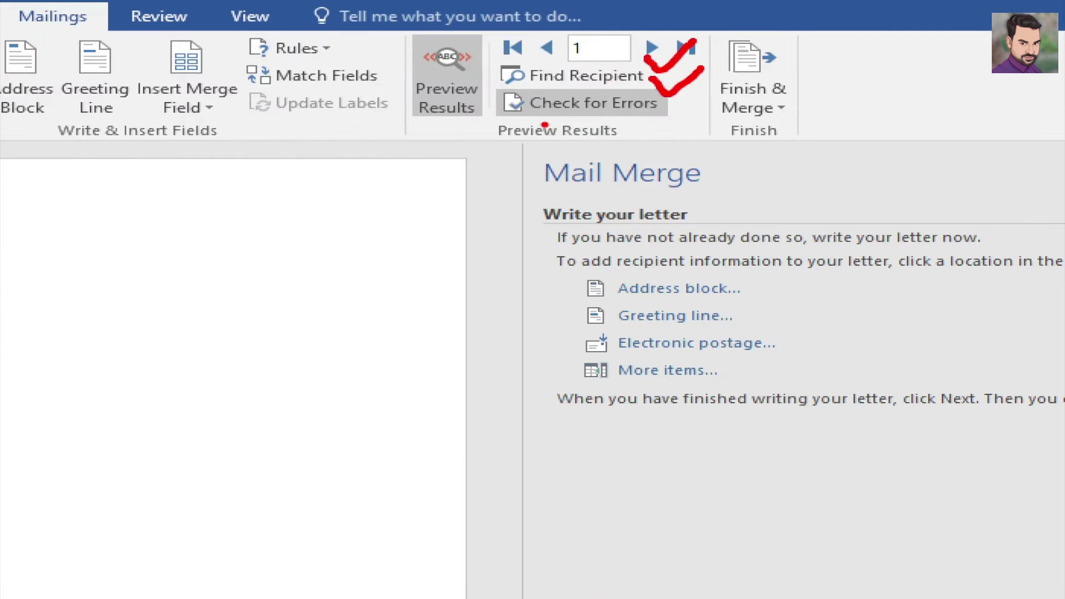
{"action": "left_click", "coordinate": [588, 76]}
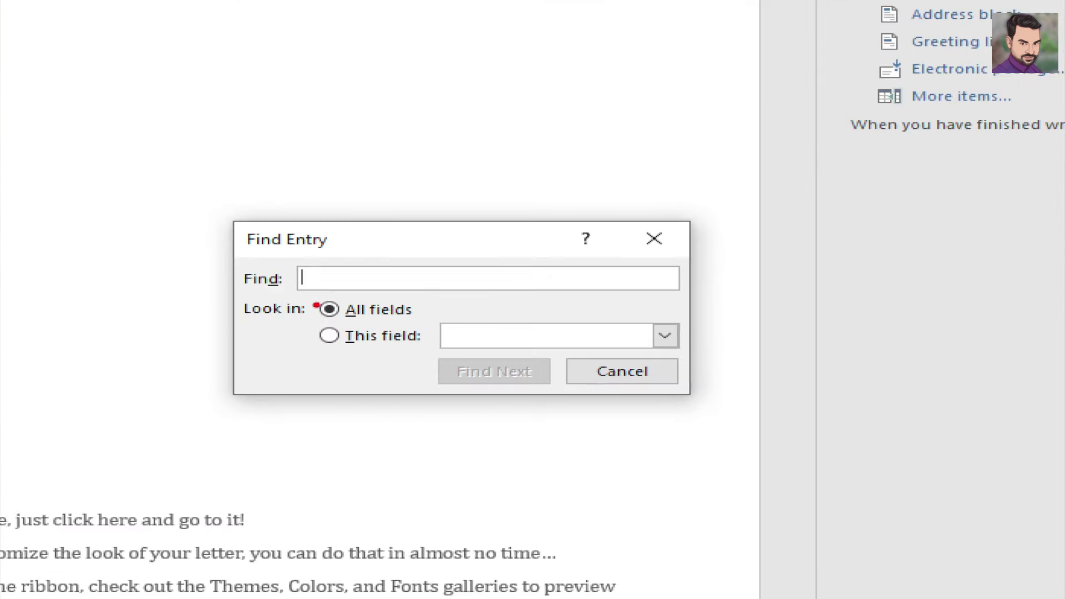
{"action": "left_click_drag", "start_coordinate": [325, 293], "coordinate": [365, 284]}
{"action": "left_click_drag", "start_coordinate": [414, 255], "coordinate": [447, 232]}
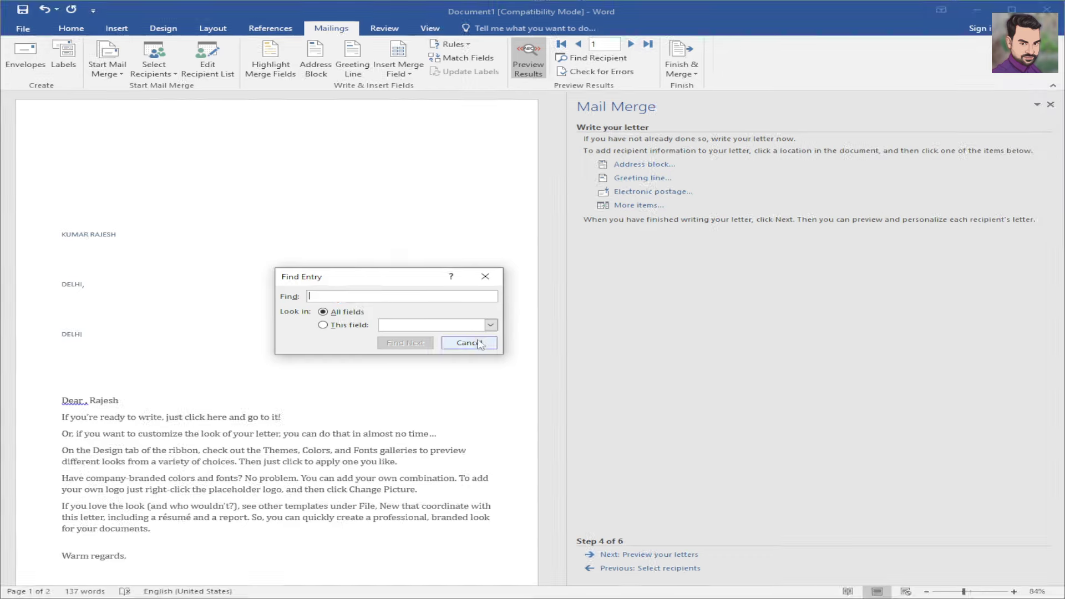
{"action": "left_click", "coordinate": [657, 372]}
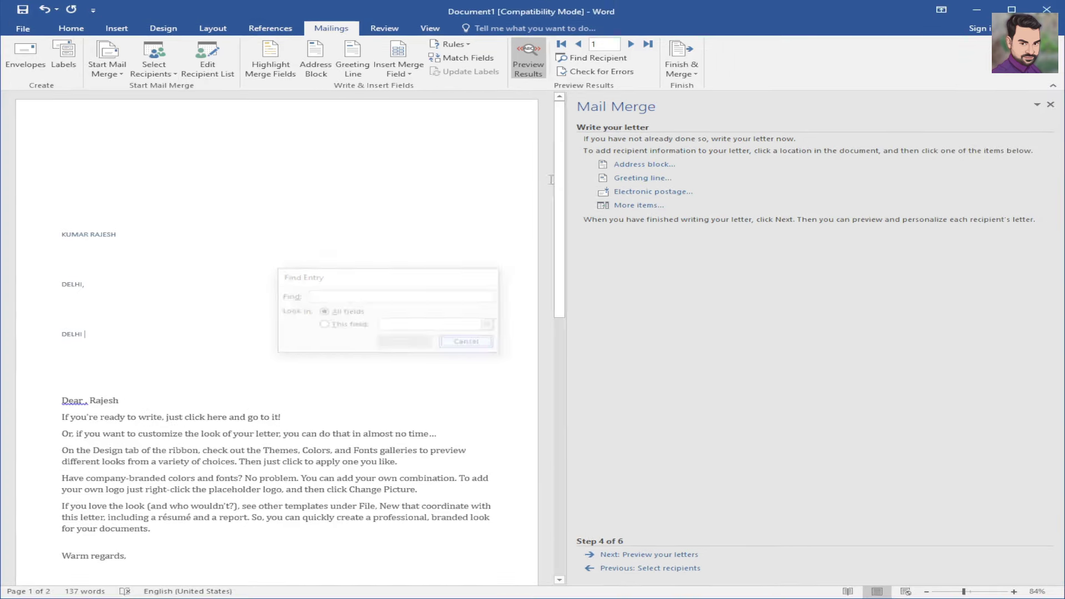
- Advance the merge preview to the second recipient's letter
{"action": "left_click", "coordinate": [631, 44]}
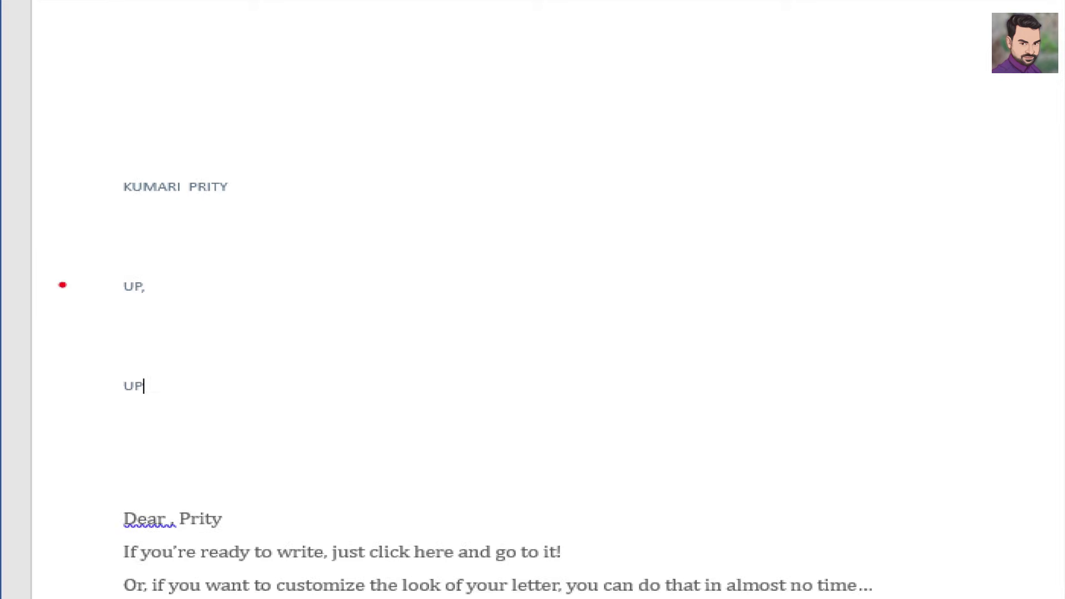
{"action": "left_click_drag", "start_coordinate": [205, 204], "coordinate": [252, 187]}
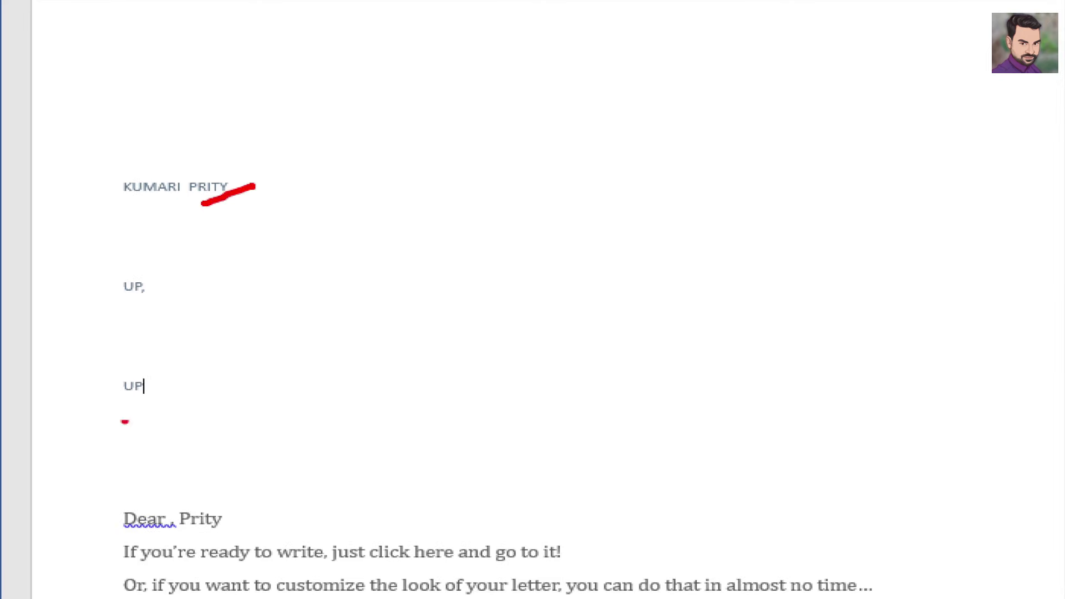
{"action": "left_click_drag", "start_coordinate": [157, 293], "coordinate": [205, 274]}
{"action": "left_click_drag", "start_coordinate": [158, 382], "coordinate": [201, 366]}
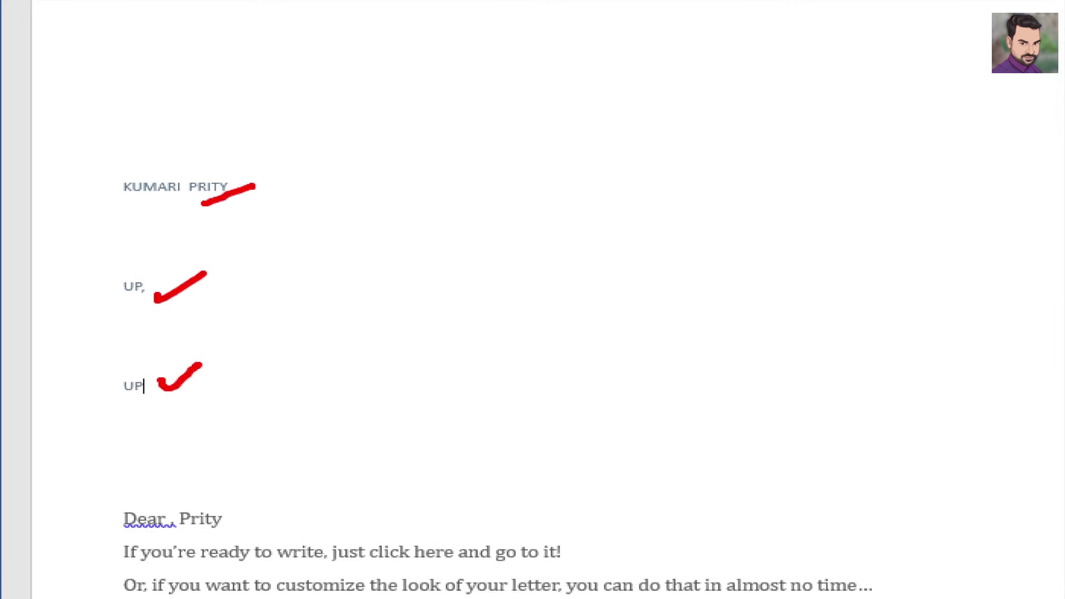
{"action": "left_click_drag", "start_coordinate": [232, 518], "coordinate": [287, 496]}
{"action": "key", "text": "Escape"}
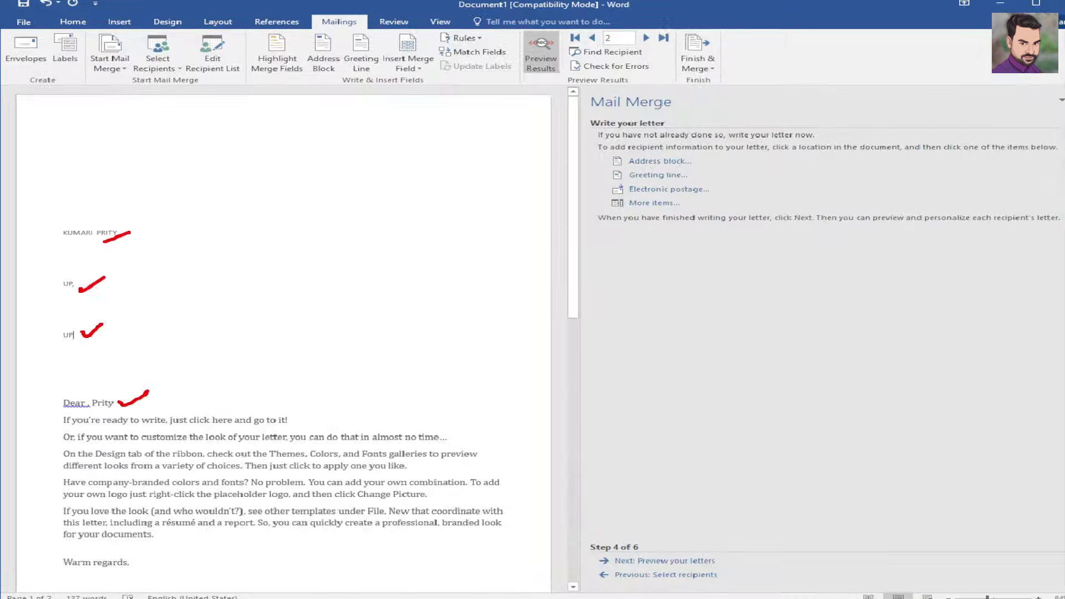
- Advance the merge preview to the third recipient's letter
{"action": "left_click", "coordinate": [630, 45]}
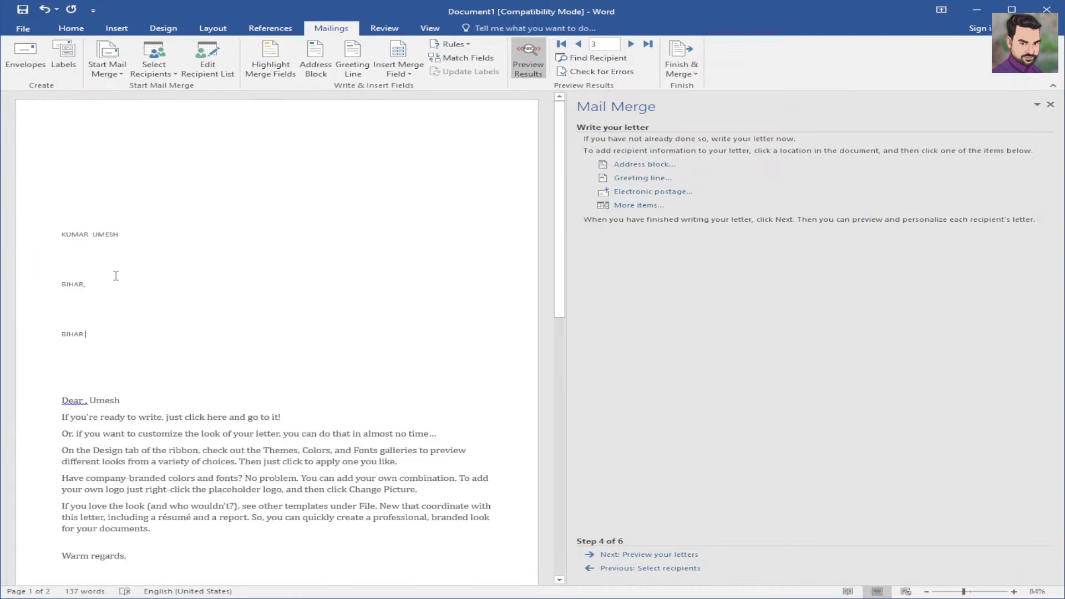
{"action": "key", "text": "ctrl+1"}
{"action": "left_click_drag", "start_coordinate": [210, 204], "coordinate": [227, 192]}
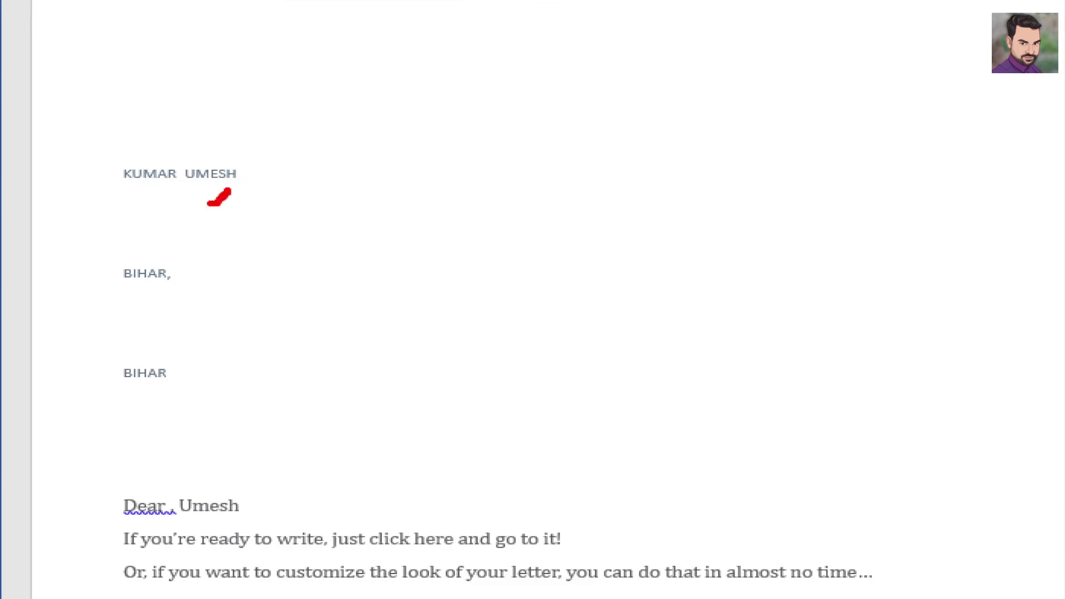
{"action": "left_click_drag", "start_coordinate": [217, 524], "coordinate": [268, 499]}
{"action": "left_click_drag", "start_coordinate": [185, 264], "coordinate": [198, 257]}
{"action": "left_click_drag", "start_coordinate": [198, 376], "coordinate": [230, 363]}
{"action": "key", "text": "Escape"}
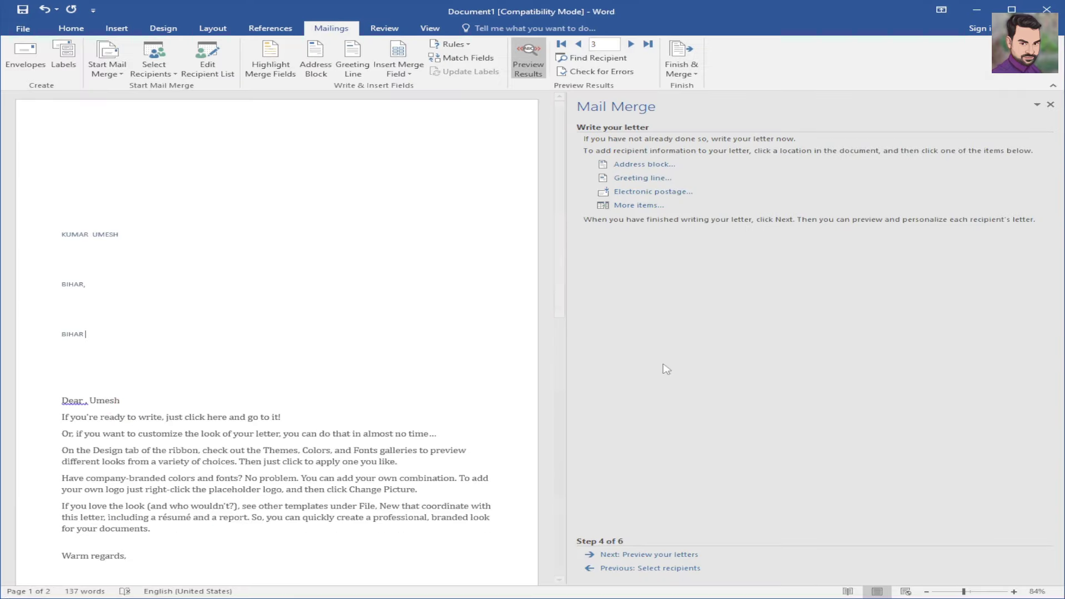
- Review recipient 3's preview, with BIHAR in both address lines
{"action": "key", "text": "ctrl+1"}
{"action": "left_click", "coordinate": [601, 530]}
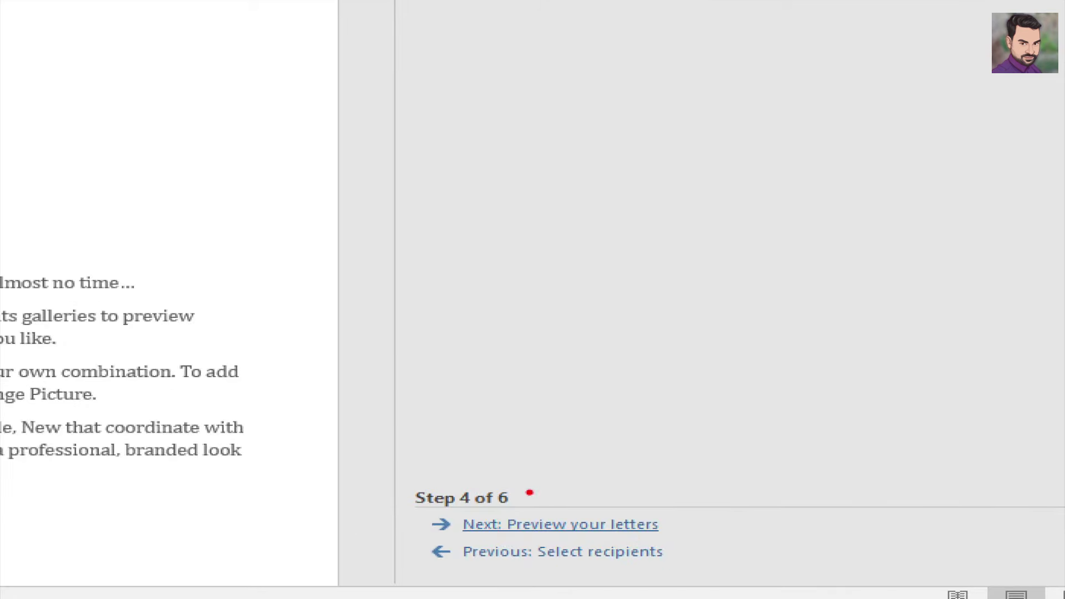
{"action": "left_click_drag", "start_coordinate": [529, 493], "coordinate": [636, 436]}
{"action": "key", "text": "Escape"}
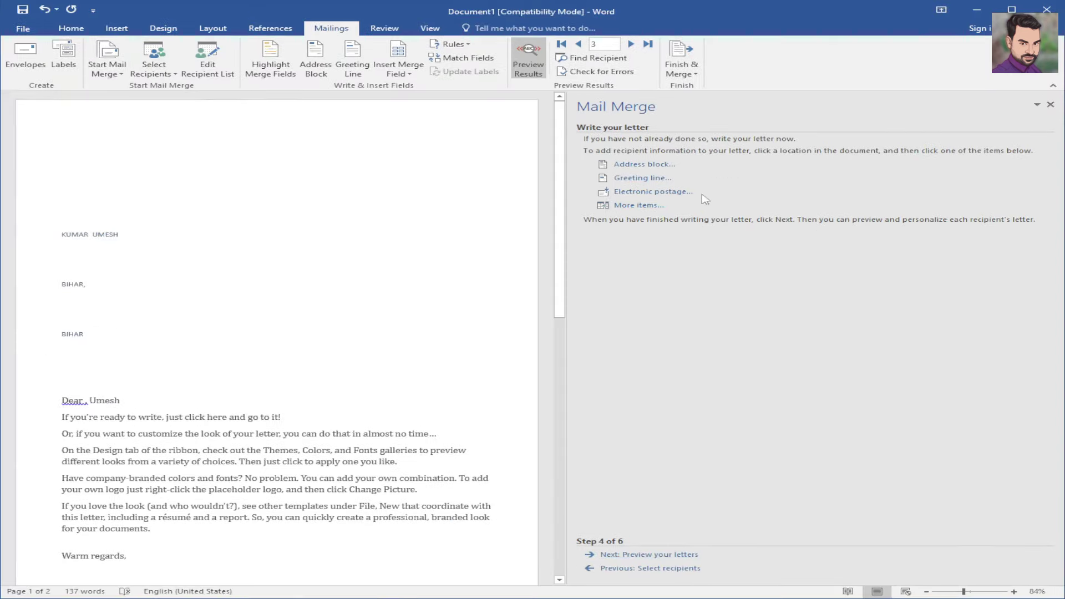
{"action": "key", "text": "ctrl+1"}
{"action": "left_click", "coordinate": [724, 151]}
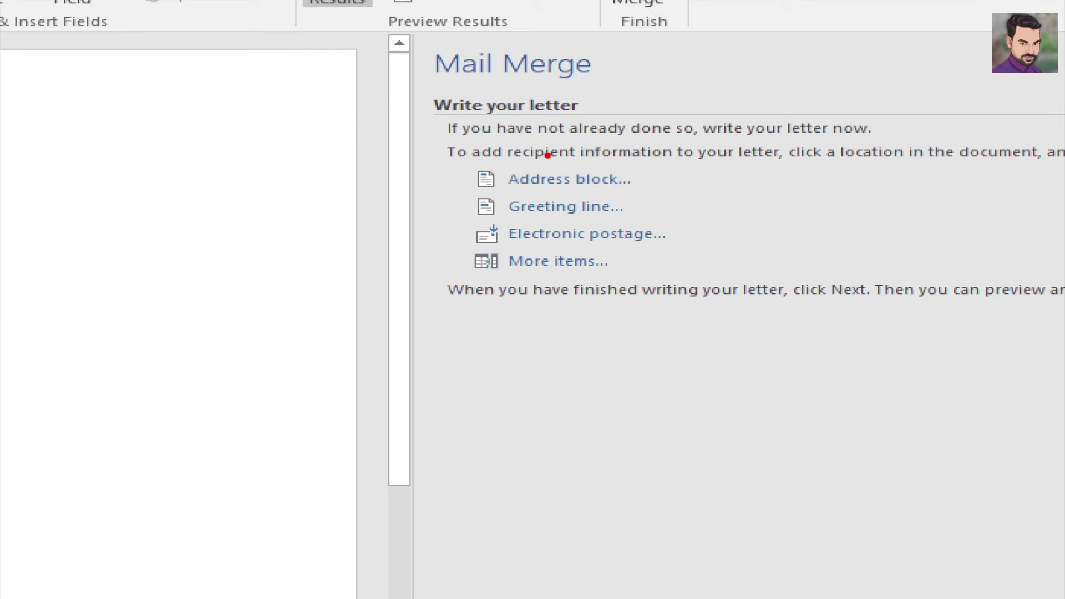
{"action": "mouse_move", "coordinate": [548, 155]}
{"action": "left_mouse_down"}
{"action": "mouse_move", "coordinate": [397, 269]}
{"action": "mouse_move", "coordinate": [610, 168]}
{"action": "mouse_move", "coordinate": [521, 151]}
{"action": "left_mouse_up"}
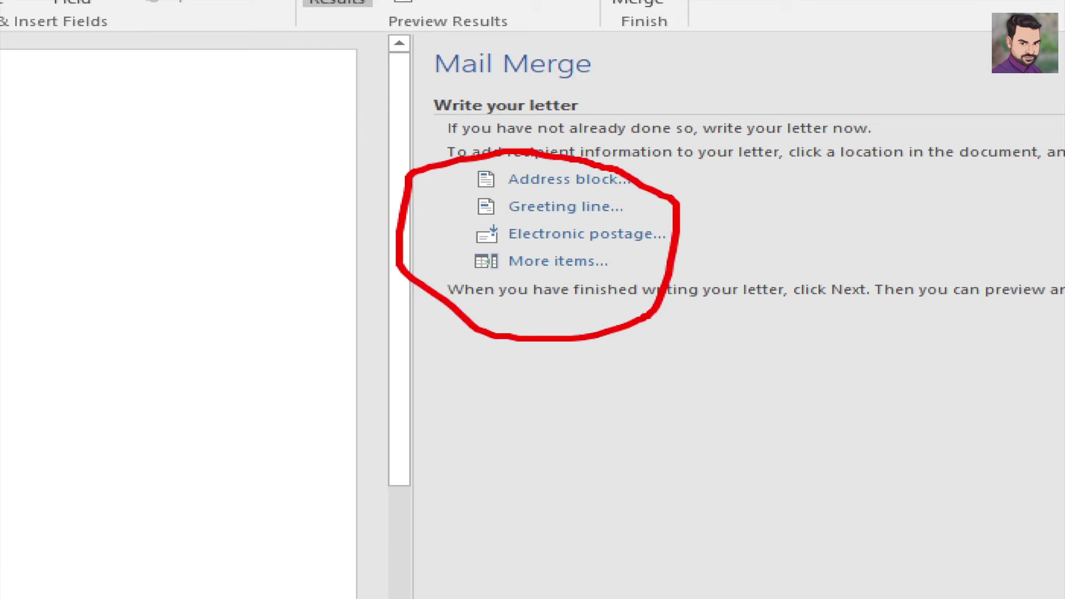
{"action": "key", "text": "Escape"}
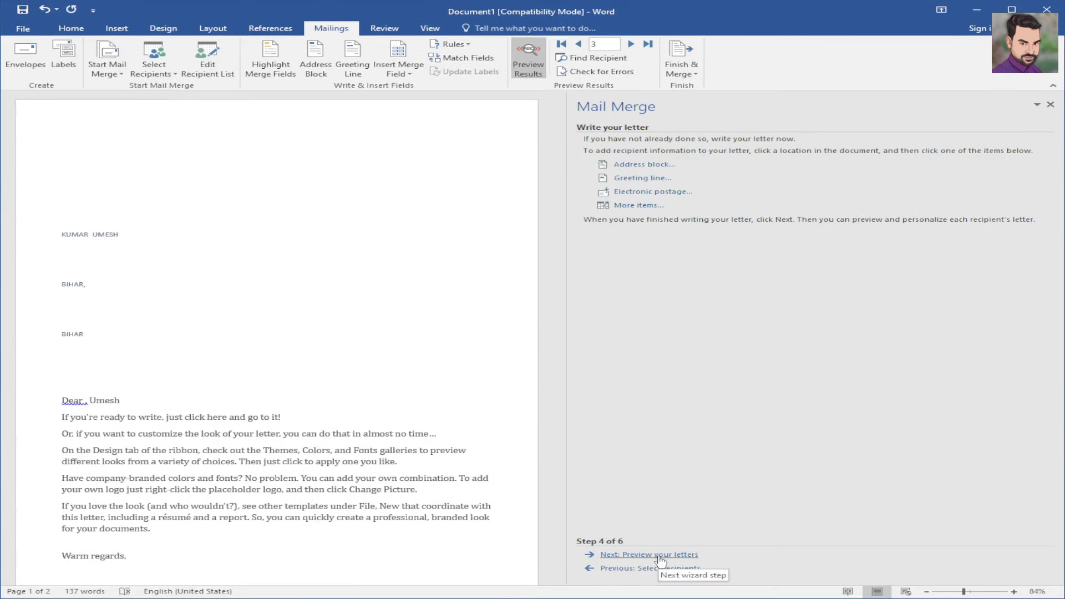
{"action": "key", "text": "ctrl+1"}
{"action": "left_click_drag", "start_coordinate": [682, 556], "coordinate": [887, 515]}
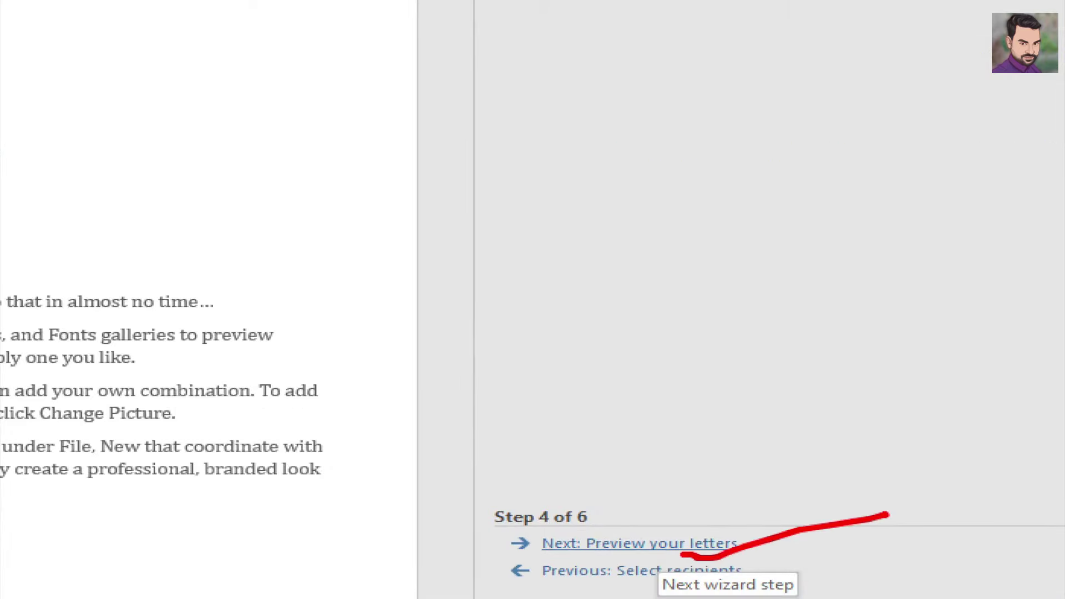
{"action": "key", "text": "Escape"}
{"action": "key", "text": "ctrl+1"}
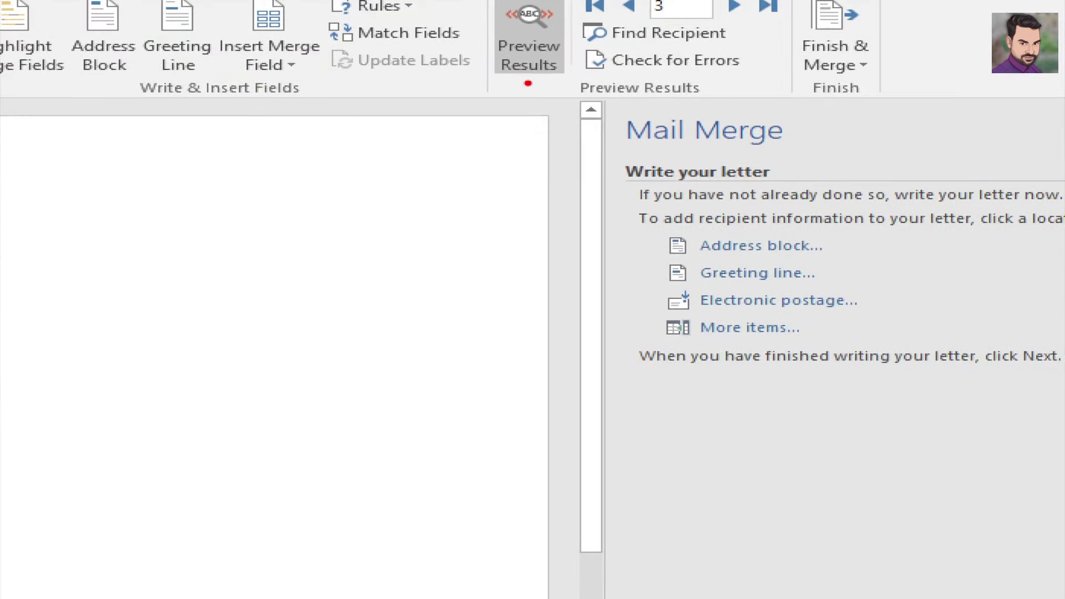
{"action": "mouse_move", "coordinate": [527, 83]}
{"action": "left_mouse_down"}
{"action": "mouse_move", "coordinate": [555, 82]}
{"action": "mouse_move", "coordinate": [574, 31]}
{"action": "left_mouse_up"}
{"action": "key", "text": "Escape"}
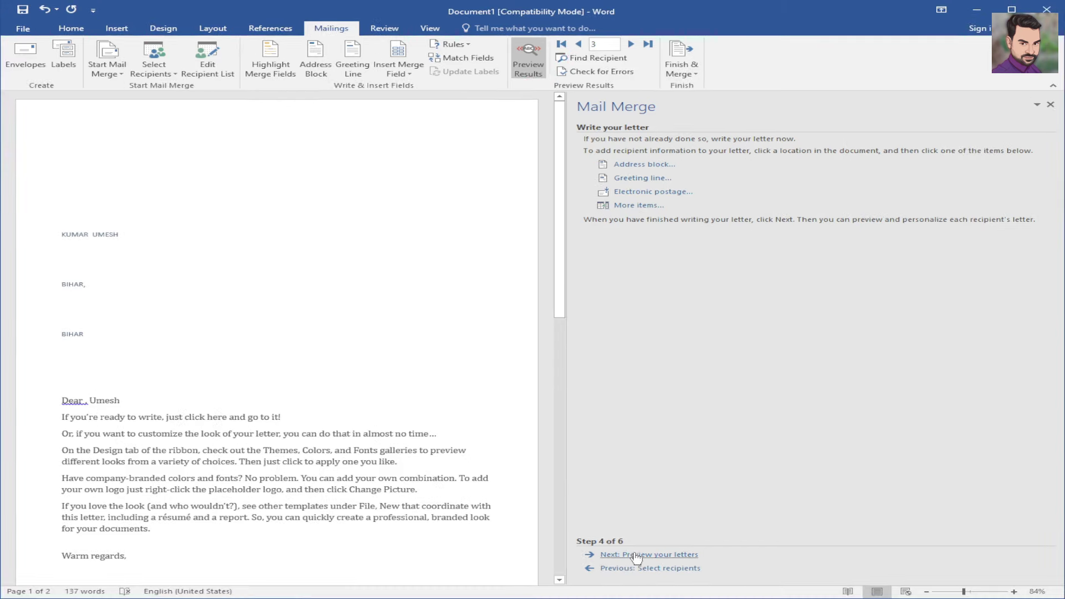
- Move the merge wizard on to the preview-your-letters step
{"action": "left_click", "coordinate": [636, 555]}
{"action": "key", "text": "ctrl+1"}
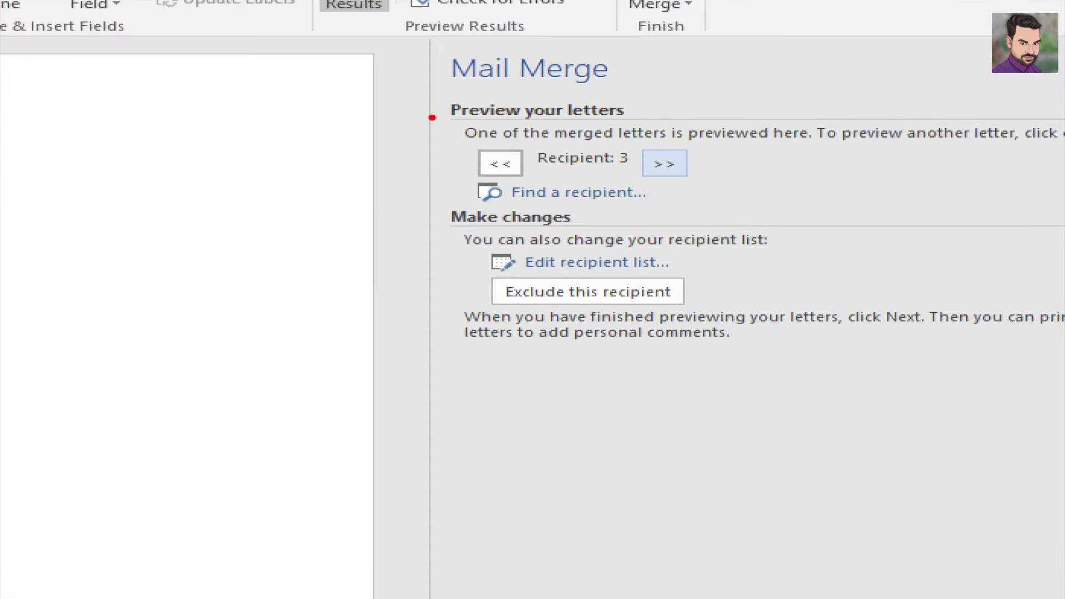
{"action": "mouse_move", "coordinate": [432, 118]}
{"action": "left_mouse_down"}
{"action": "mouse_move", "coordinate": [552, 328]}
{"action": "mouse_move", "coordinate": [523, 424]}
{"action": "mouse_move", "coordinate": [431, 471]}
{"action": "left_mouse_up"}
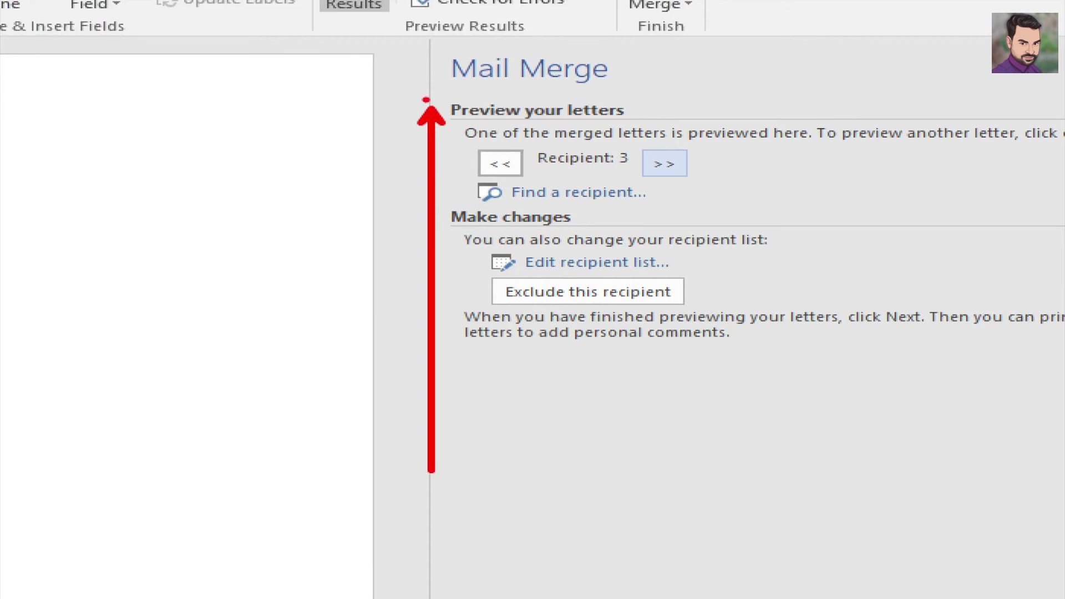
{"action": "mouse_move", "coordinate": [410, 73]}
{"action": "left_mouse_down"}
{"action": "mouse_move", "coordinate": [482, 335]}
{"action": "mouse_move", "coordinate": [769, 426]}
{"action": "left_mouse_up"}
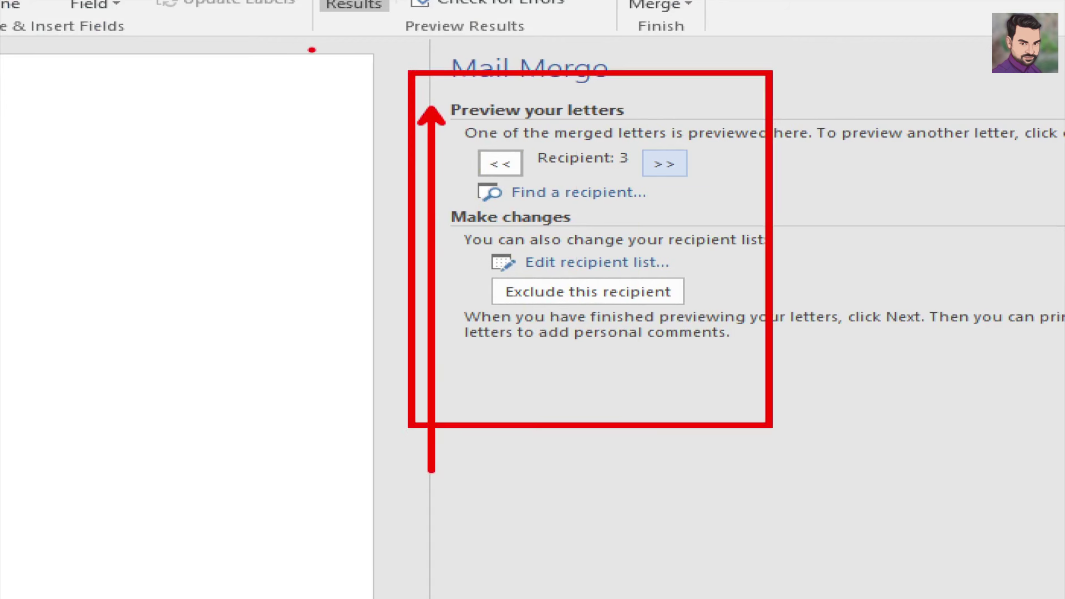
{"action": "key", "text": "Escape"}
{"action": "key", "text": "ctrl+1"}
{"action": "left_click", "coordinate": [526, 79]}
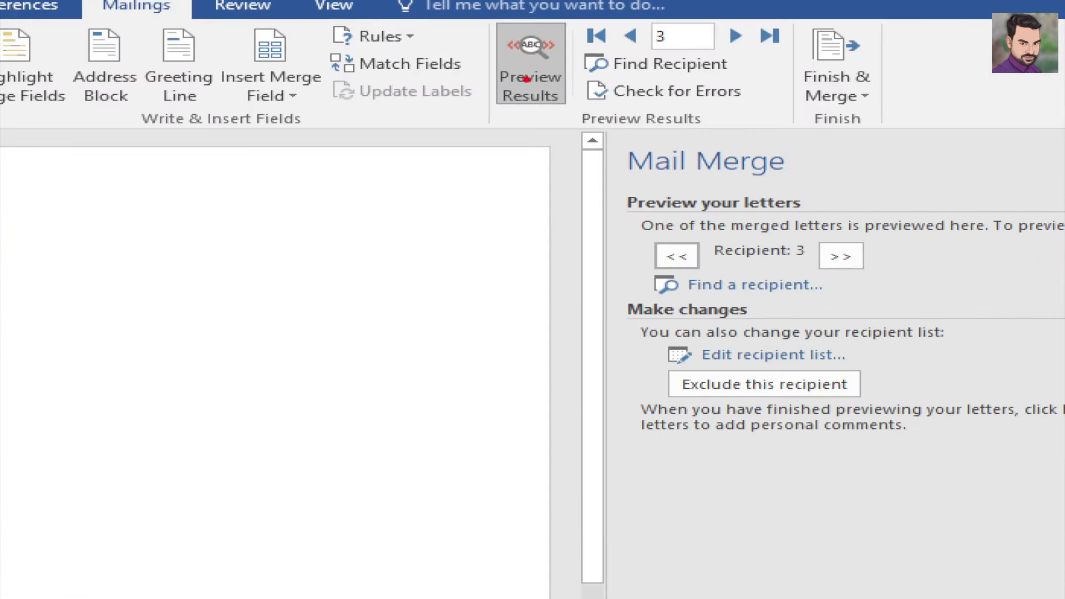
{"action": "left_click_drag", "start_coordinate": [526, 79], "coordinate": [579, 55]}
{"action": "key", "text": "Escape"}
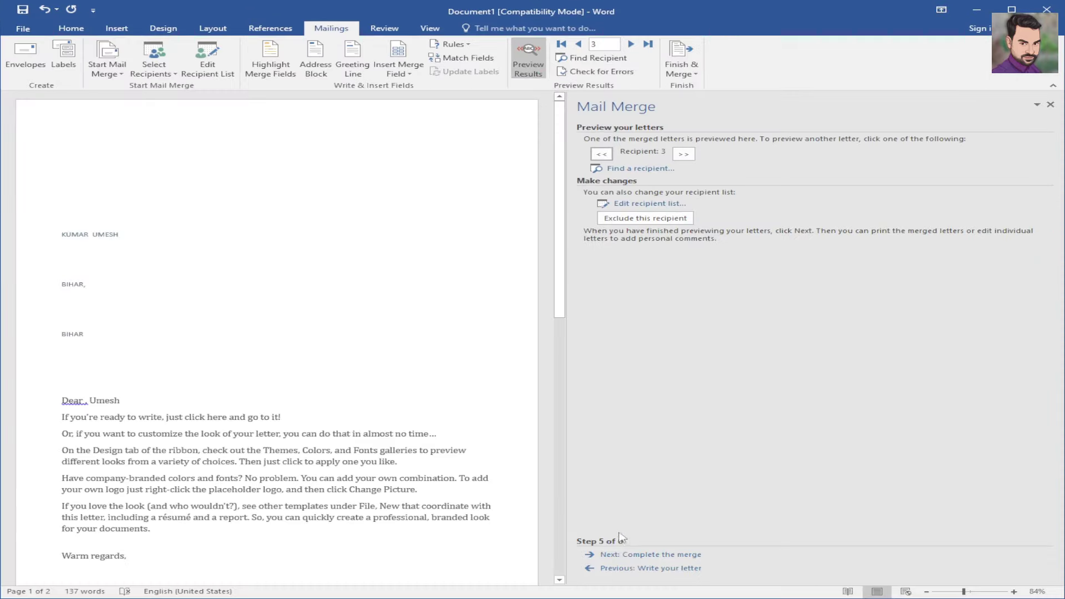
{"action": "key", "text": "ctrl+1"}
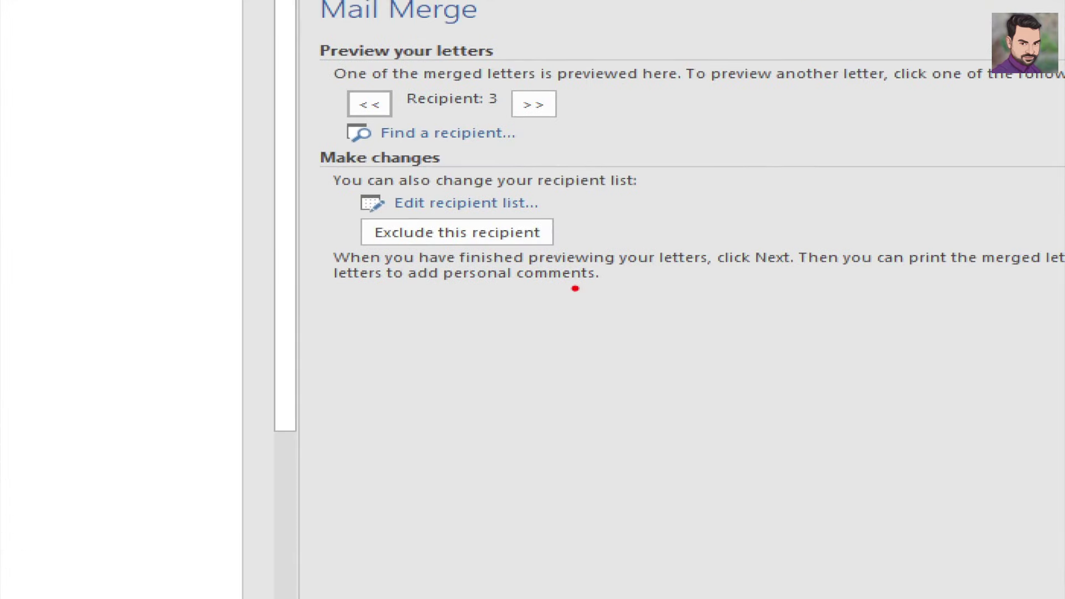
{"action": "key", "text": "Escape"}
{"action": "key", "text": "ctrl+1"}
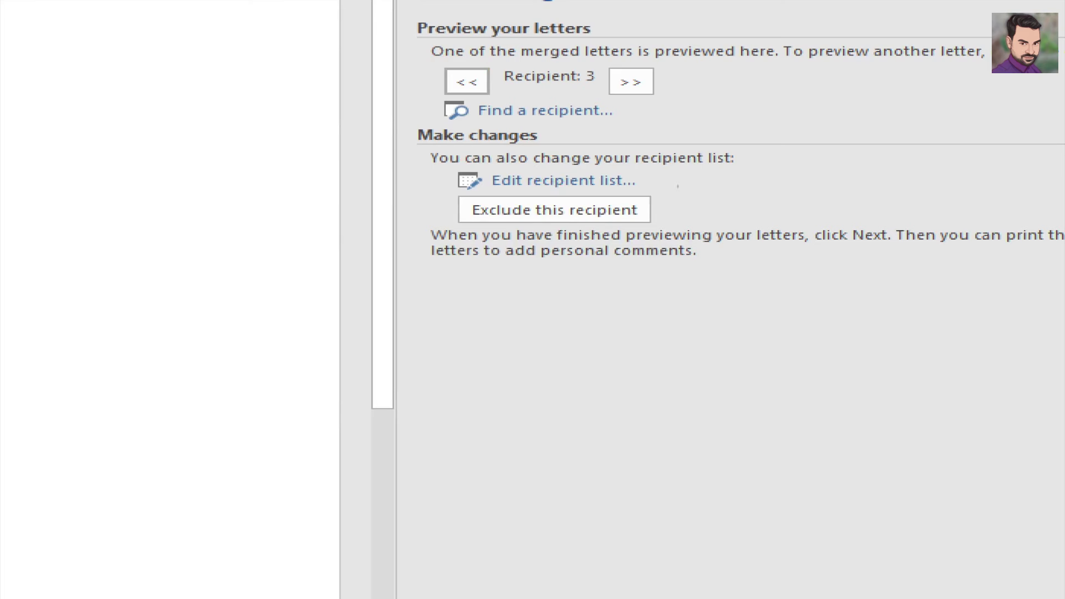
{"action": "mouse_move", "coordinate": [652, 181]}
{"action": "left_mouse_down"}
{"action": "mouse_move", "coordinate": [670, 186]}
{"action": "mouse_move", "coordinate": [735, 148]}
{"action": "left_mouse_up"}
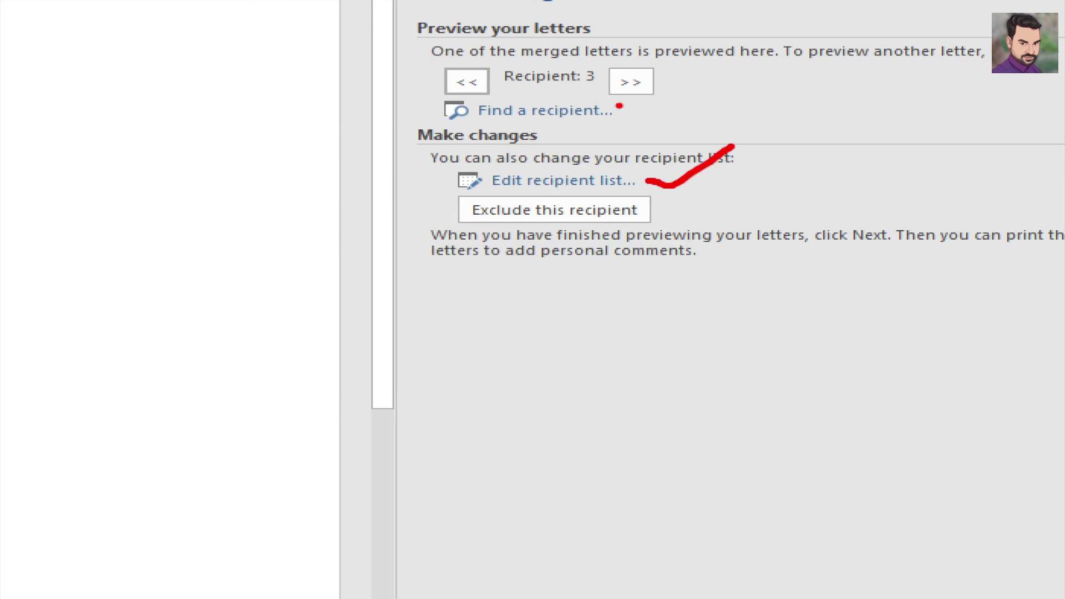
{"action": "left_click_drag", "start_coordinate": [617, 105], "coordinate": [650, 108]}
{"action": "key", "text": "Escape"}
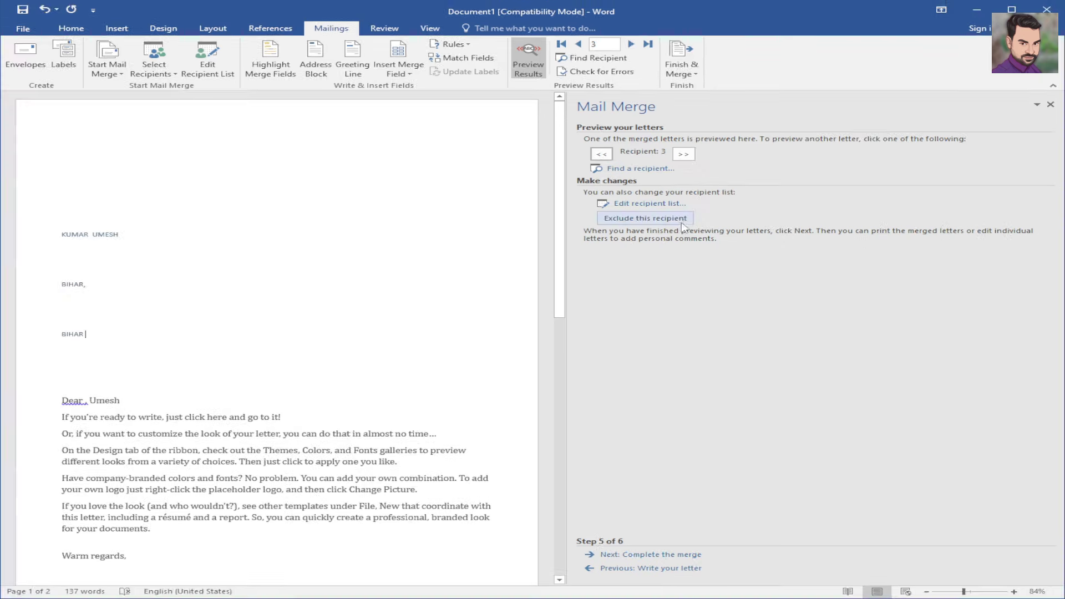
- Open the merge recipient list and close it without changes
{"action": "left_click", "coordinate": [661, 204]}
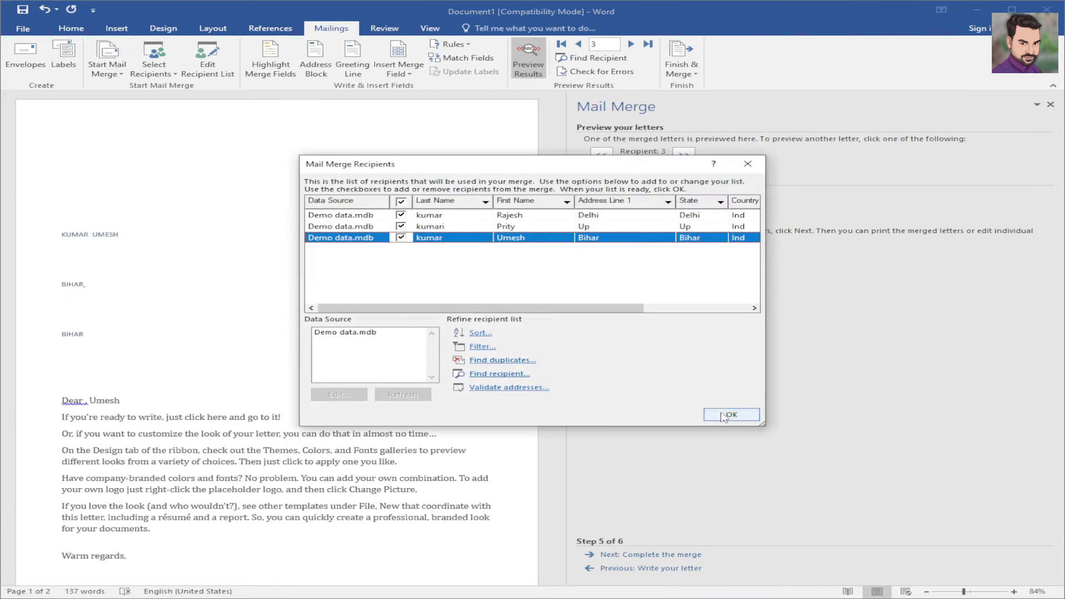
{"action": "left_click", "coordinate": [748, 163]}
{"action": "key", "text": "ctrl+1"}
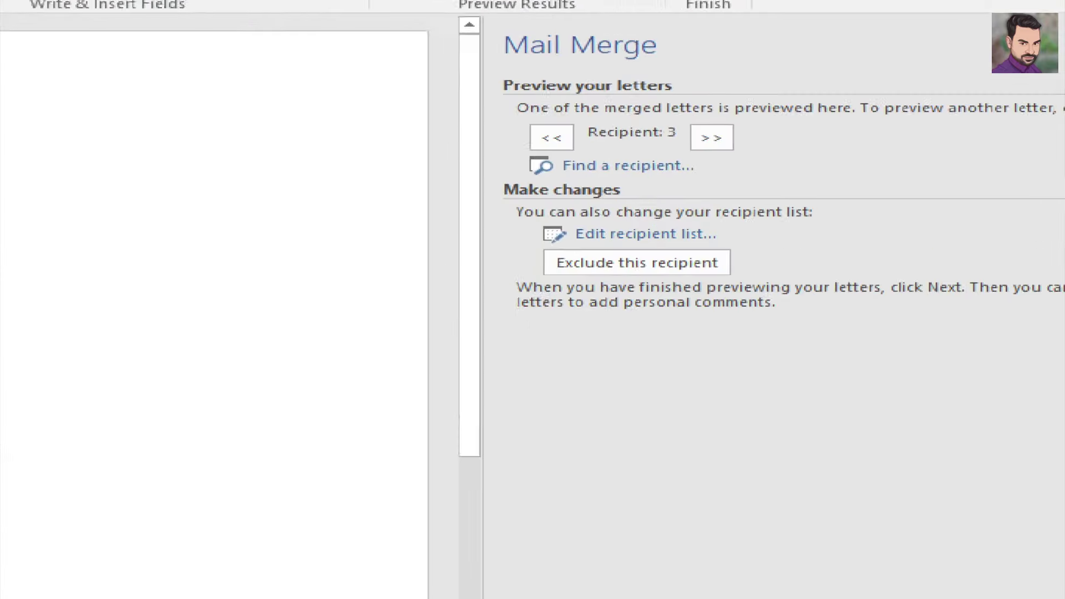
{"action": "left_click", "coordinate": [655, 170]}
{"action": "left_click_drag", "start_coordinate": [652, 170], "coordinate": [709, 155]}
{"action": "key", "text": "Escape"}
- Cancel Find a recipient, then step back twice to preview recipient 1
{"action": "left_click", "coordinate": [627, 166]}
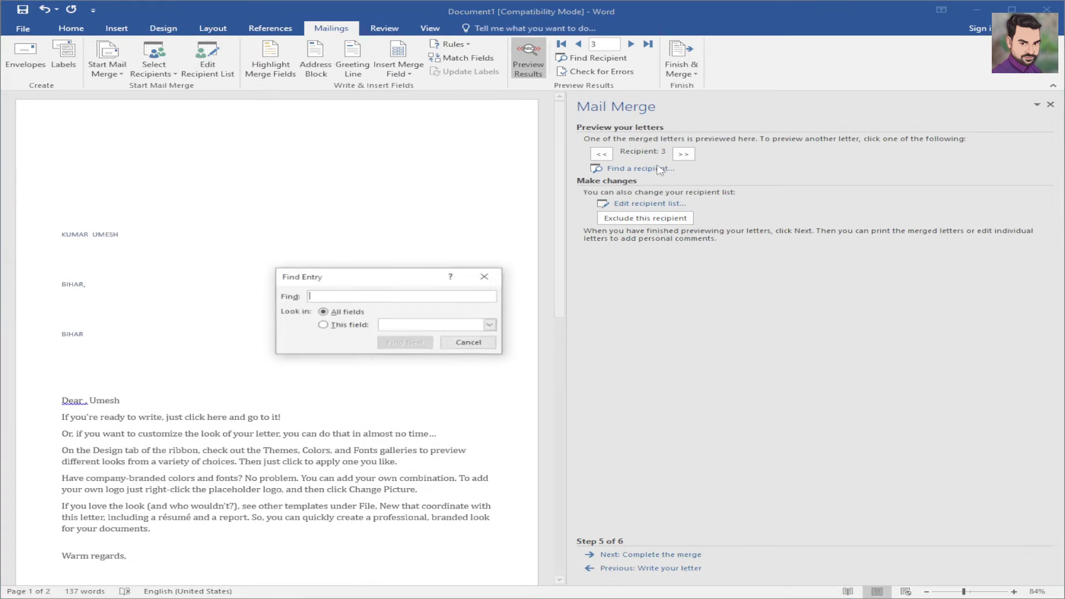
{"action": "left_click", "coordinate": [485, 276]}
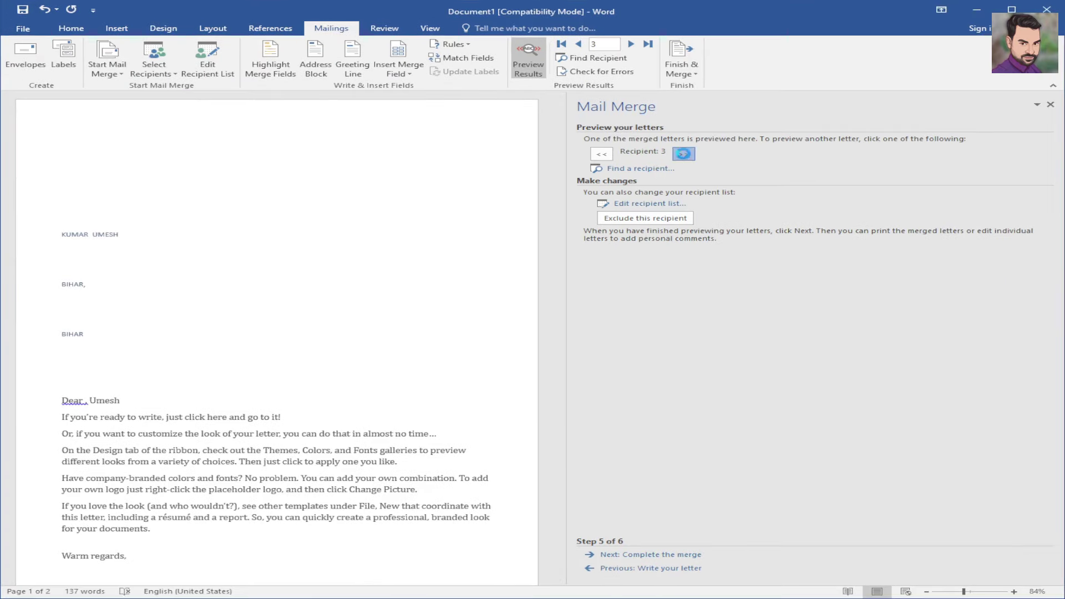
{"action": "left_click", "coordinate": [602, 154]}
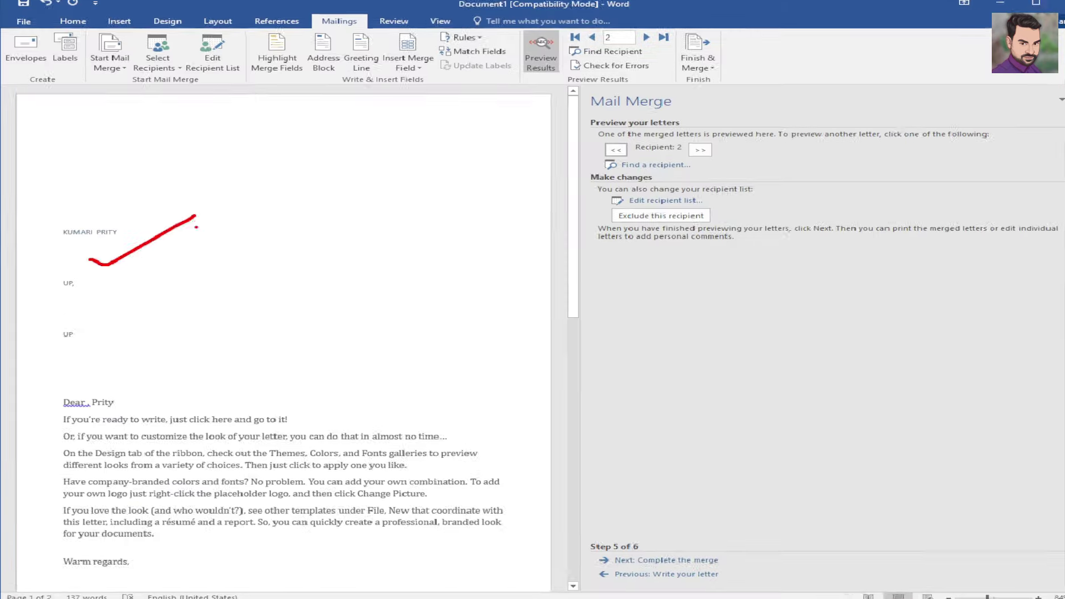
{"action": "left_click", "coordinate": [602, 153]}
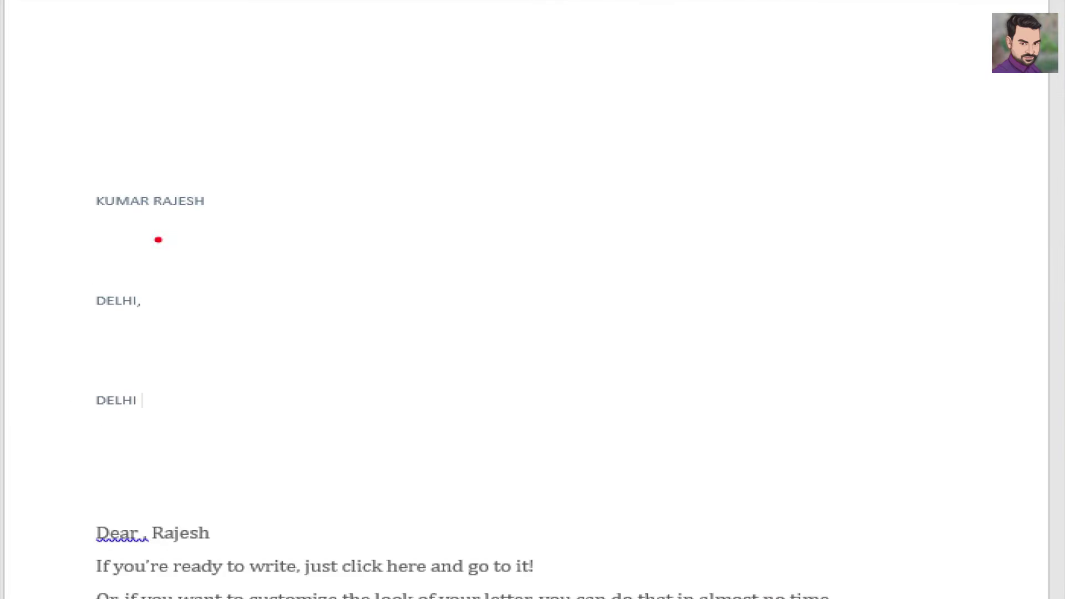
{"action": "left_click_drag", "start_coordinate": [173, 218], "coordinate": [269, 173]}
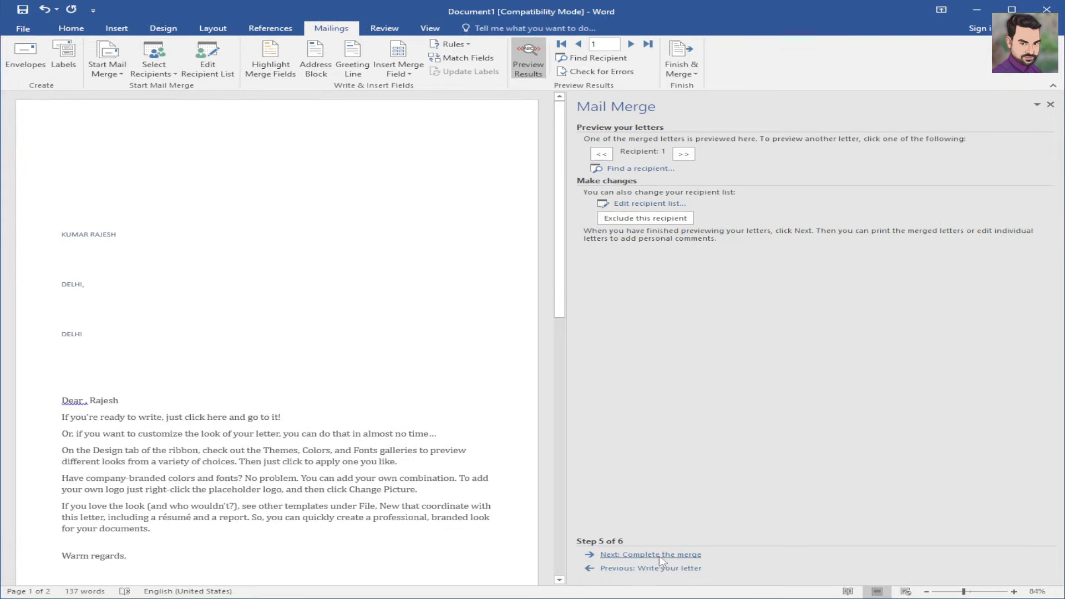
- Complete the merge with Edit individual letters, merging All records into Letters1
{"action": "left_click", "coordinate": [660, 555]}
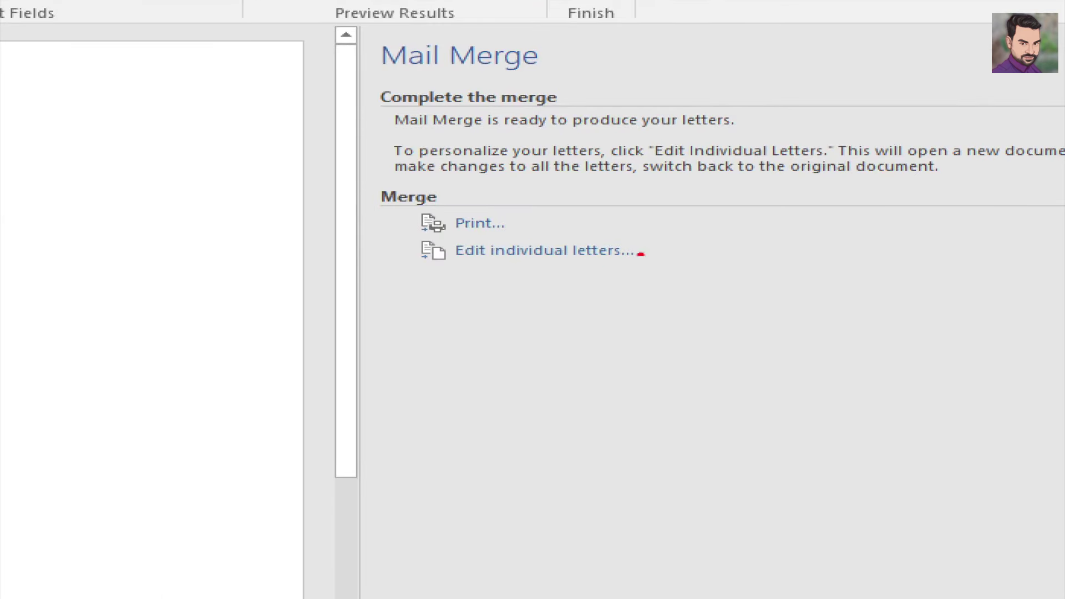
{"action": "left_click_drag", "start_coordinate": [638, 250], "coordinate": [738, 221]}
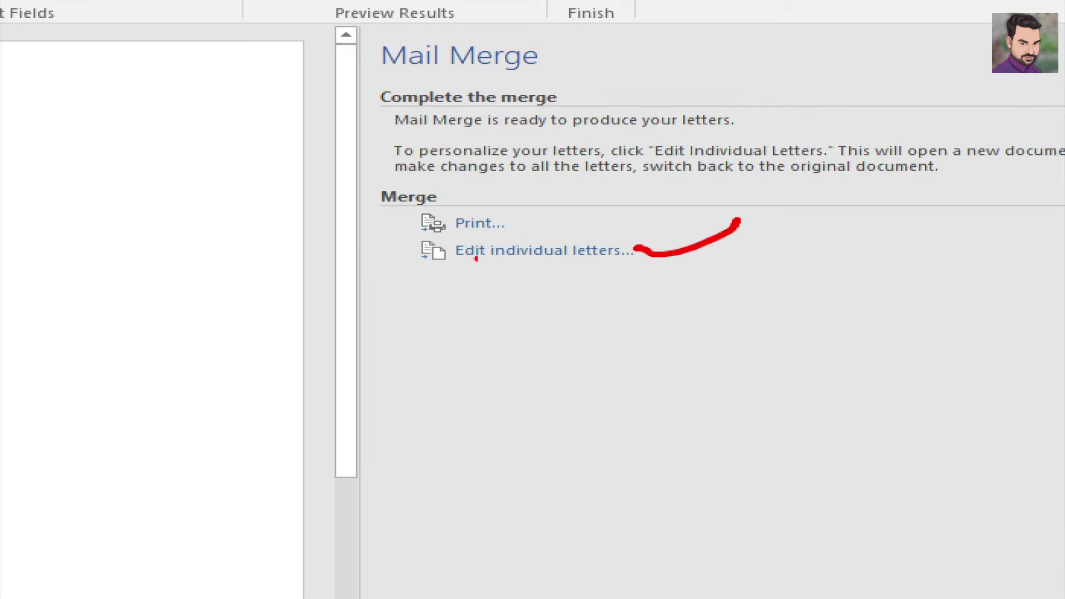
{"action": "left_click_drag", "start_coordinate": [503, 217], "coordinate": [567, 223]}
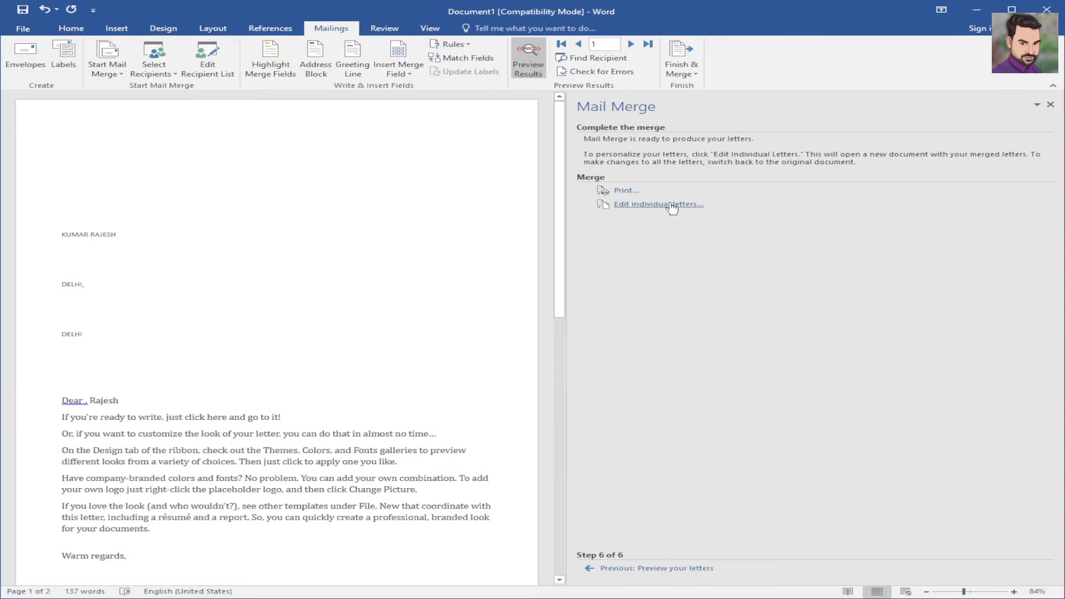
{"action": "left_click", "coordinate": [560, 252]}
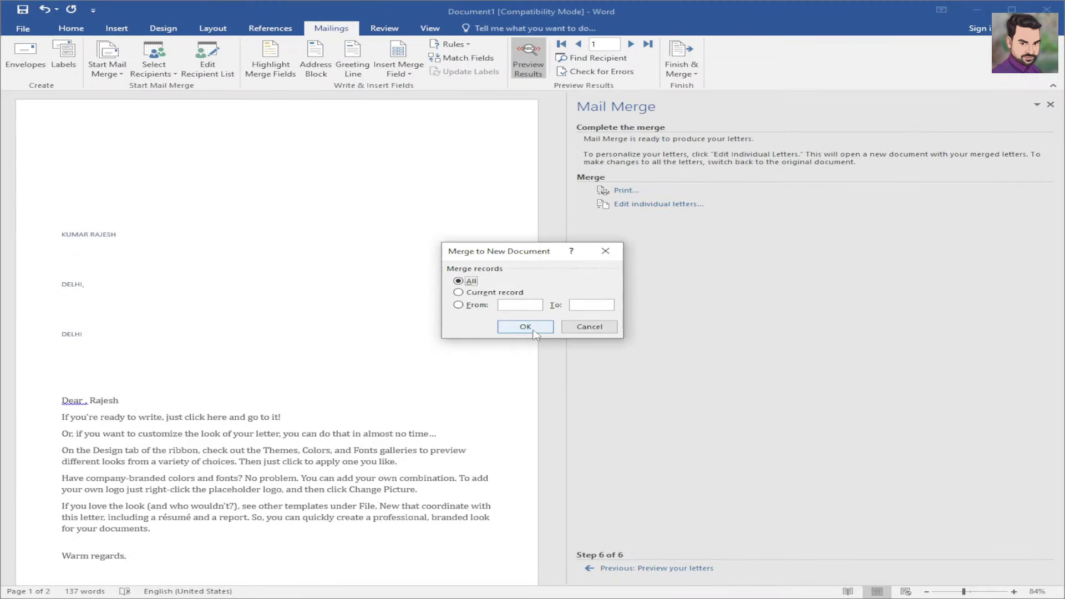
{"action": "left_click", "coordinate": [525, 326]}
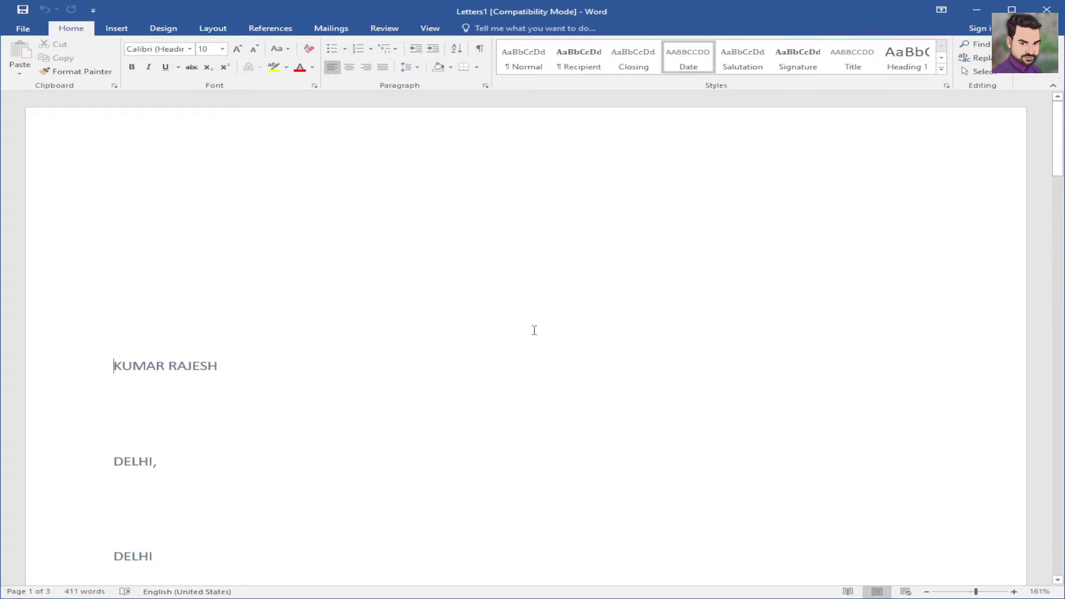
- Scroll through the three merged letters in Letters1, then open Start Mail Merge on Mailings
{"action": "scroll", "coordinate": [542, 331], "scroll_direction": "down", "scroll_amount": 12}
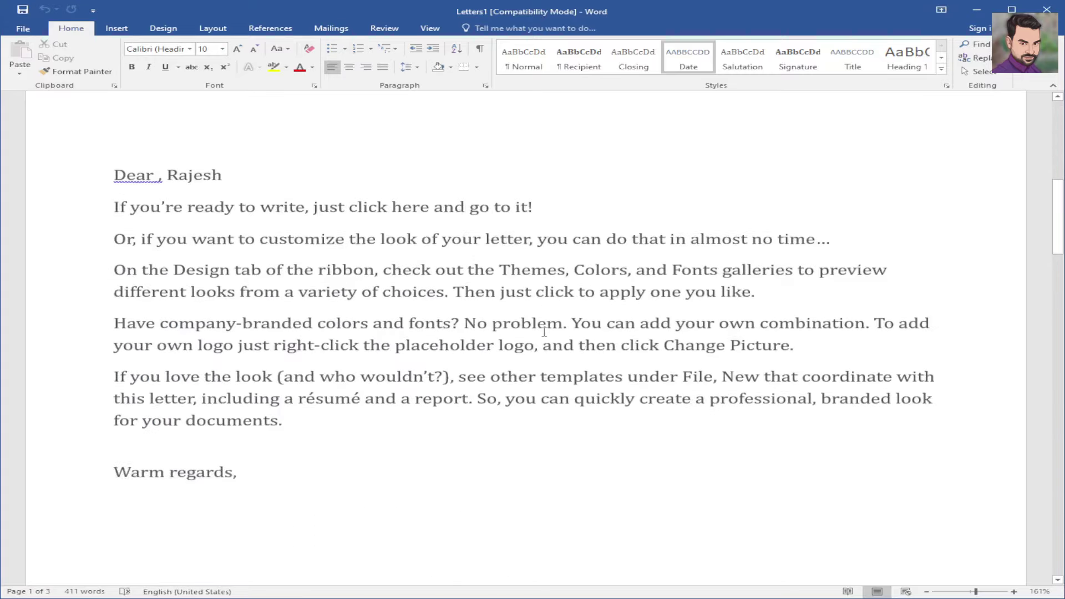
{"action": "scroll", "coordinate": [544, 332], "scroll_direction": "down", "scroll_amount": 3}
{"action": "scroll", "coordinate": [544, 332], "scroll_direction": "up", "scroll_amount": 10}
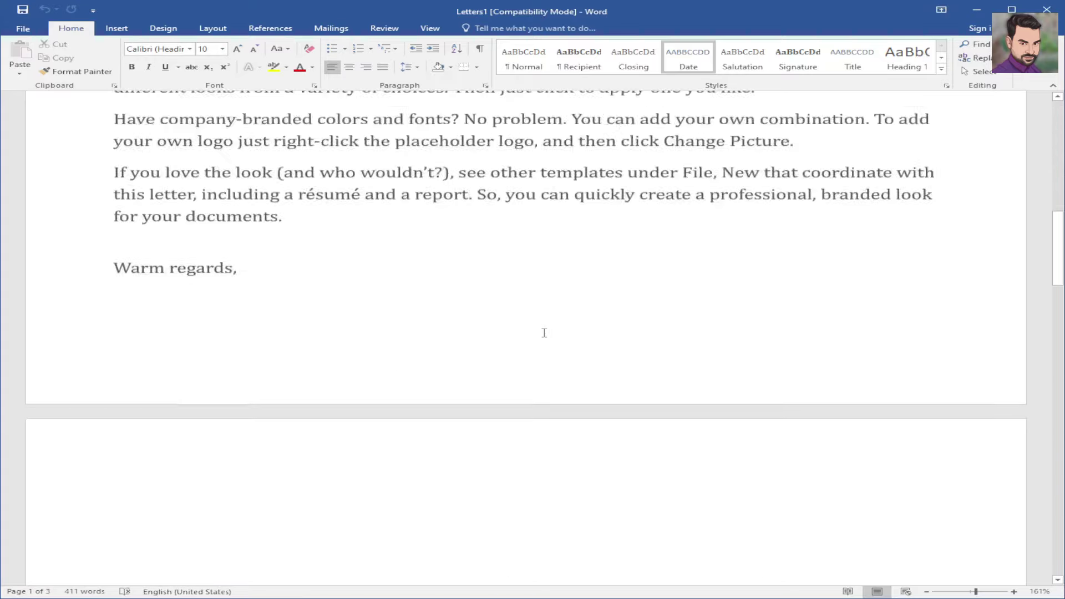
{"action": "scroll", "coordinate": [544, 333], "scroll_direction": "up", "scroll_amount": 3}
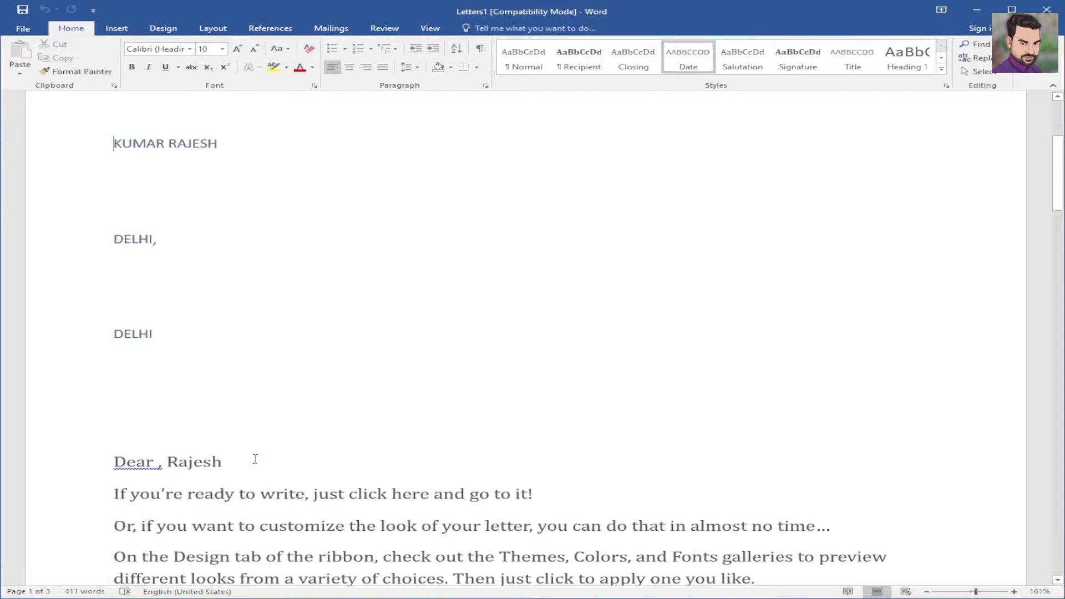
{"action": "scroll", "coordinate": [256, 459], "scroll_direction": "down", "scroll_amount": 18}
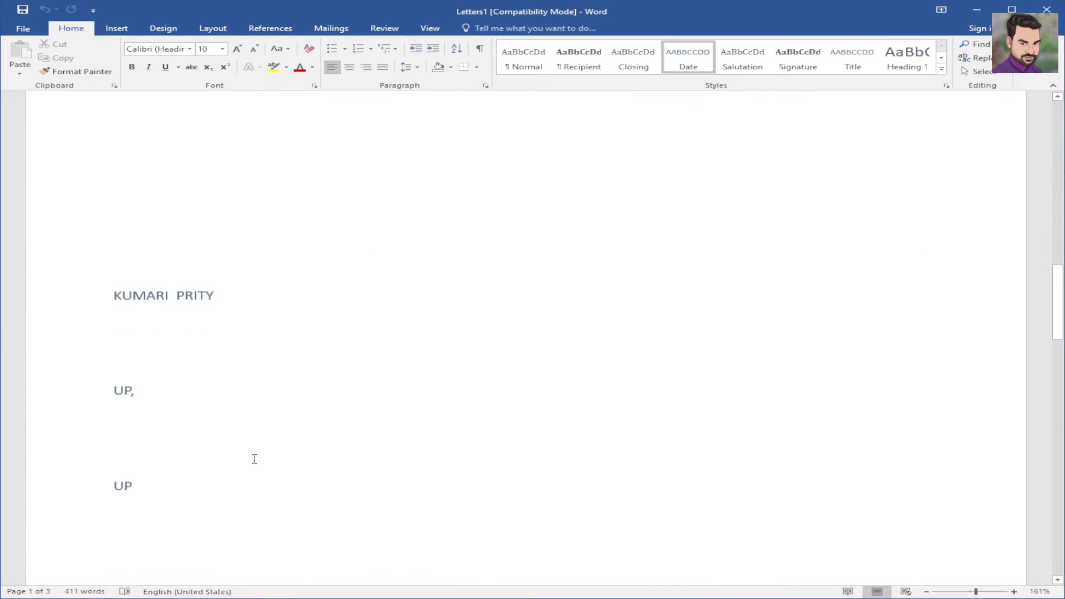
{"action": "scroll", "coordinate": [254, 459], "scroll_direction": "down", "scroll_amount": 5}
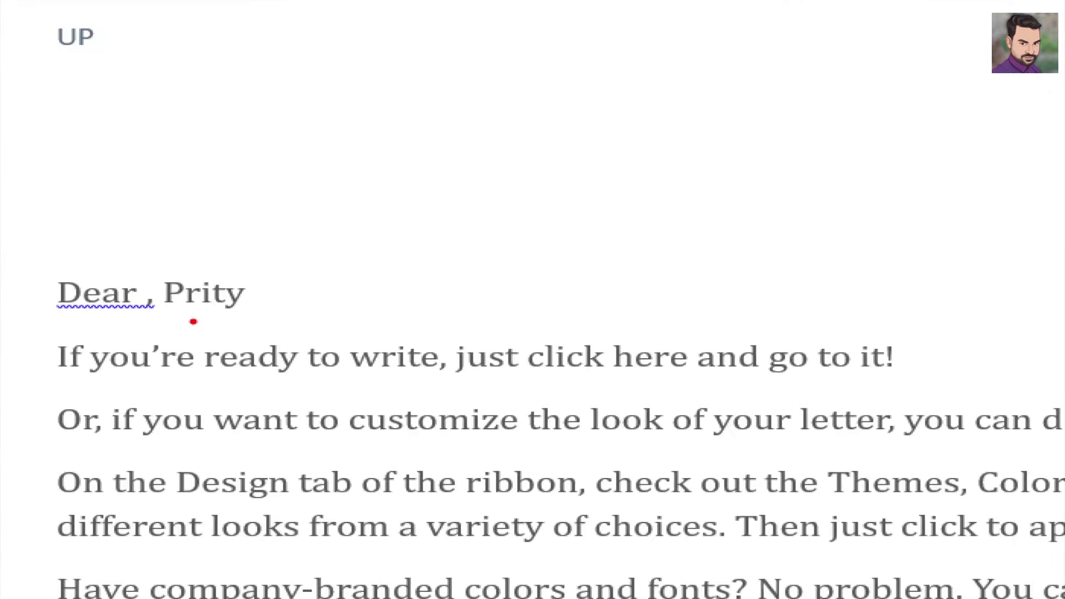
{"action": "scroll", "coordinate": [227, 462], "scroll_direction": "down", "scroll_amount": 5}
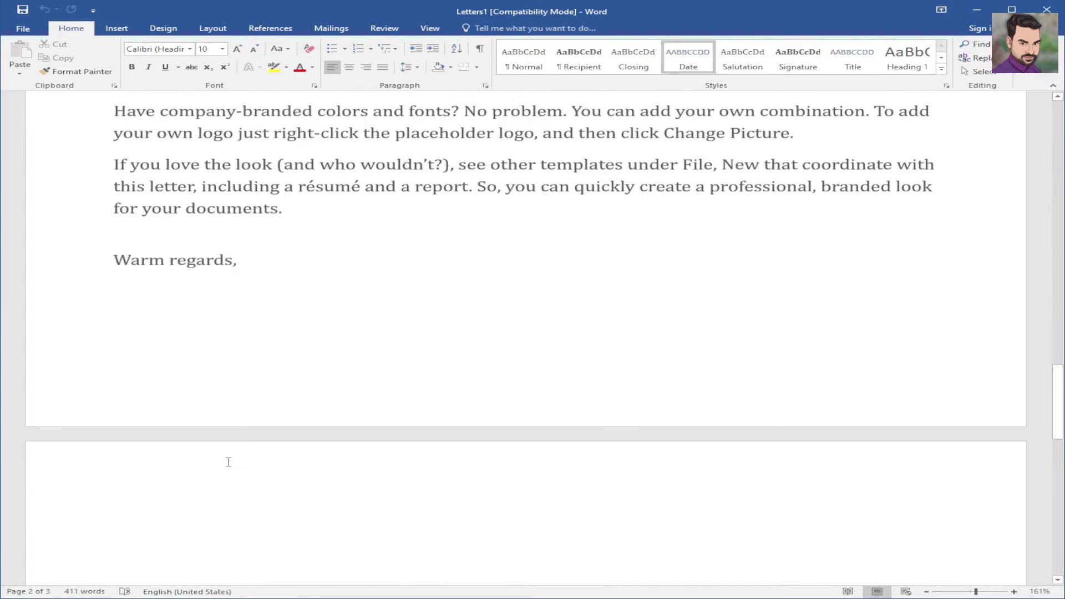
{"action": "scroll", "coordinate": [228, 462], "scroll_direction": "down", "scroll_amount": 10}
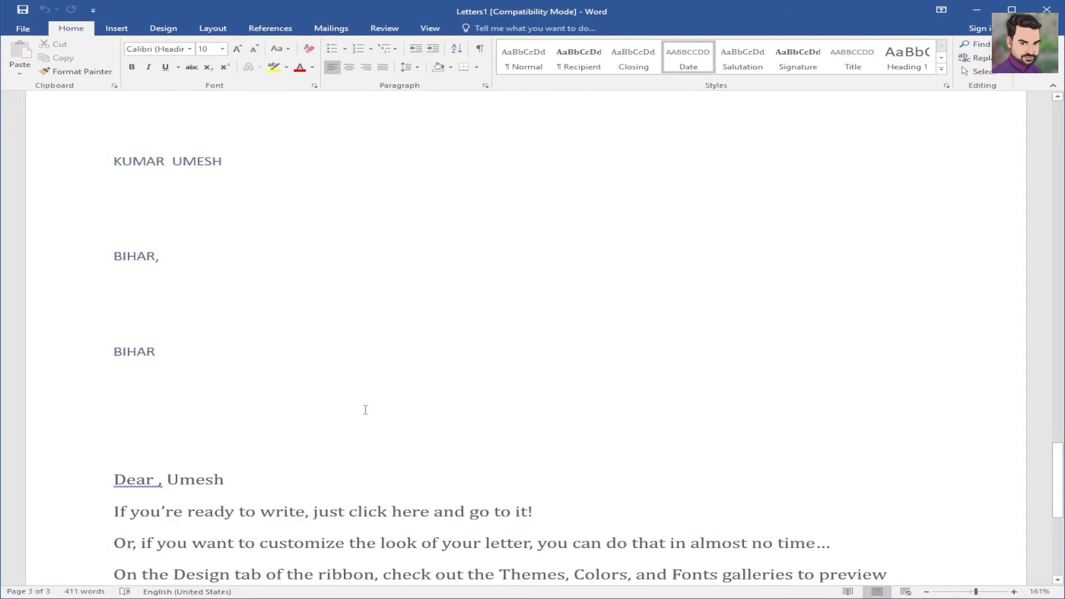
{"action": "scroll", "coordinate": [366, 409], "scroll_direction": "down", "scroll_amount": 6}
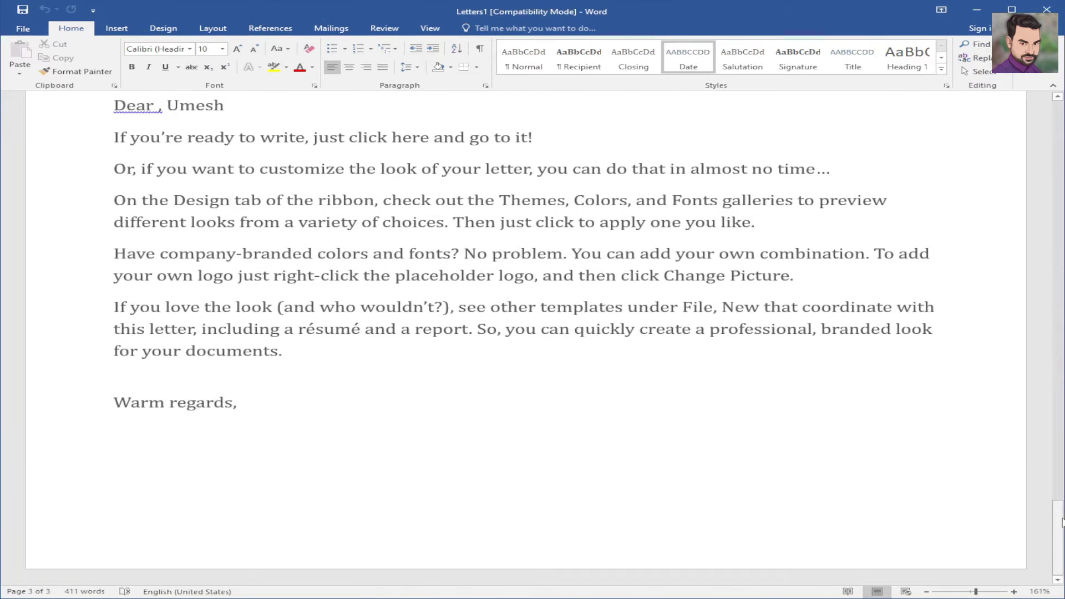
{"action": "left_click_drag", "start_coordinate": [1058, 515], "coordinate": [1045, 96]}
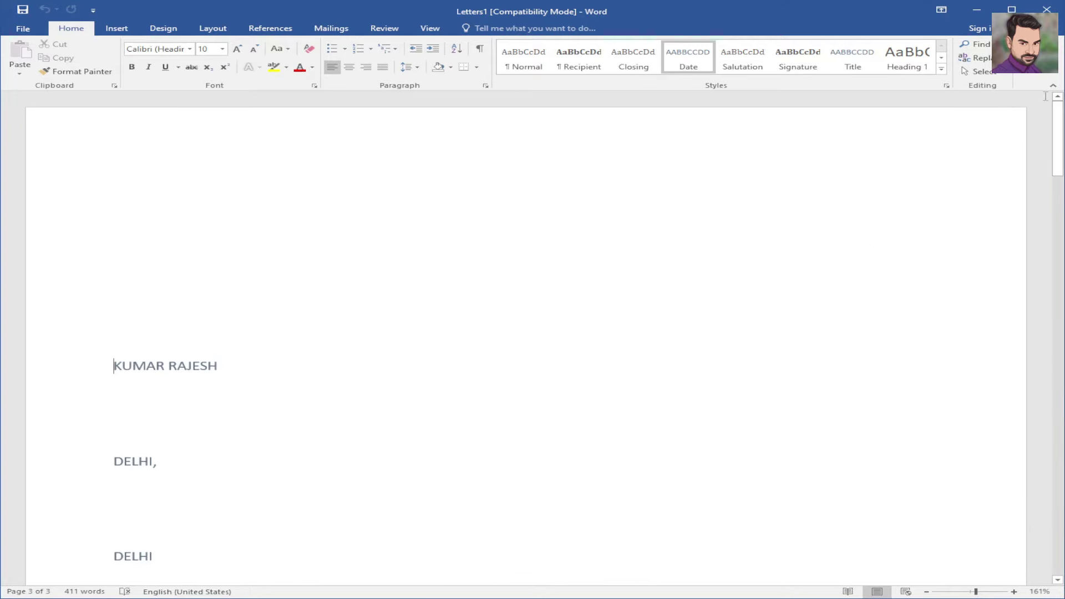
{"action": "left_click", "coordinate": [331, 28]}
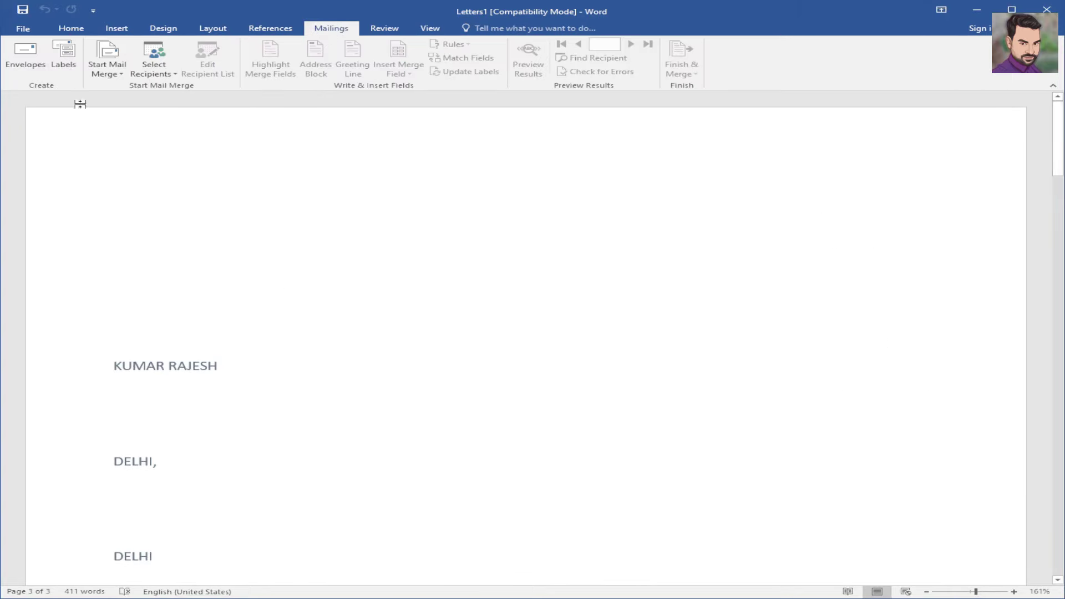
{"action": "left_click", "coordinate": [112, 79]}
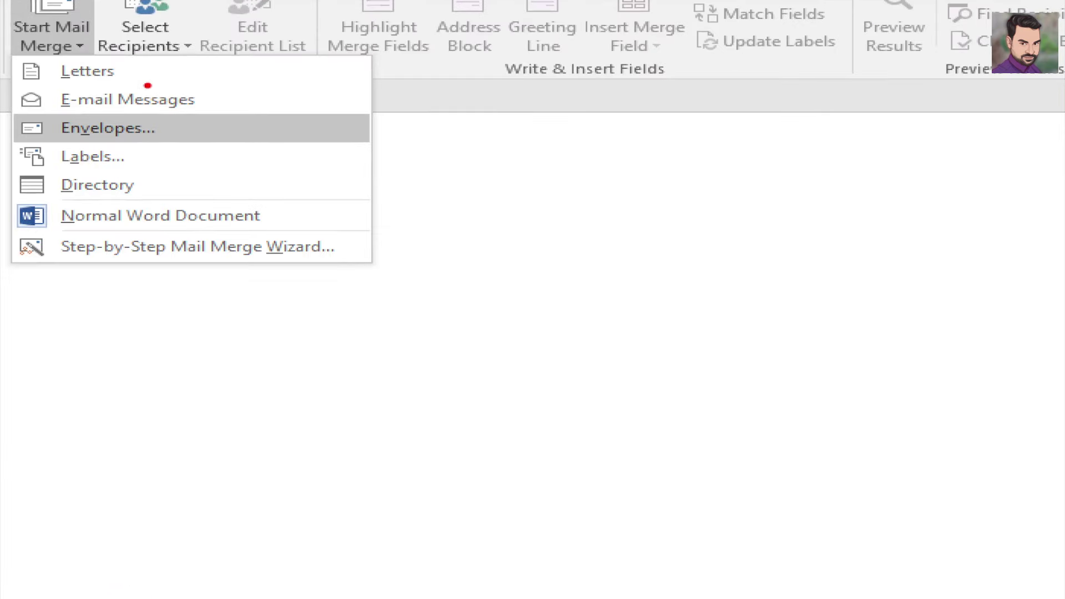
{"action": "left_click_drag", "start_coordinate": [100, 24], "coordinate": [202, 30]}
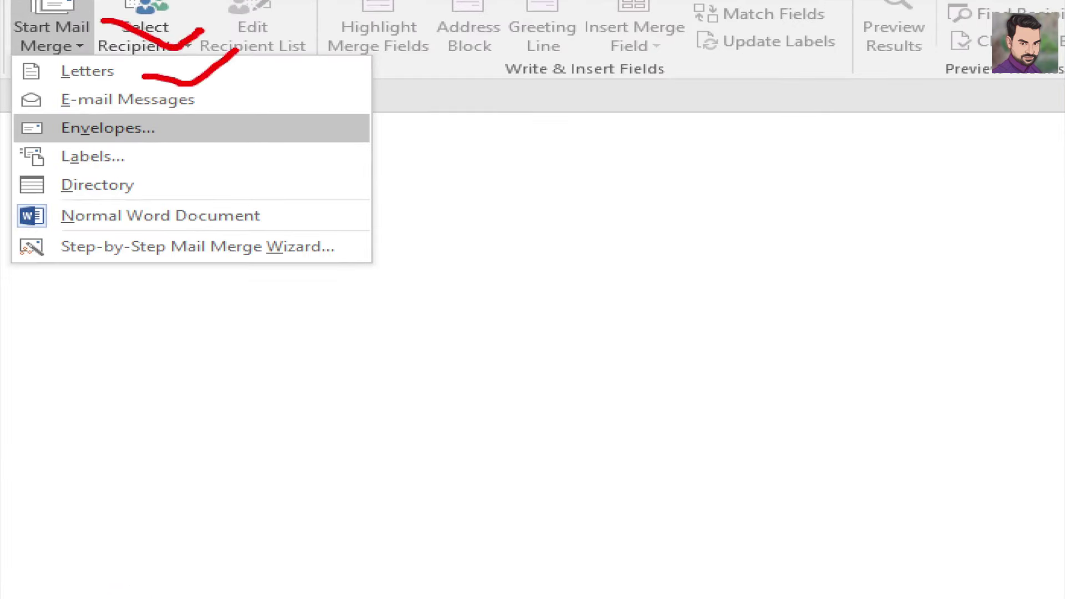
{"action": "key", "text": "Escape"}
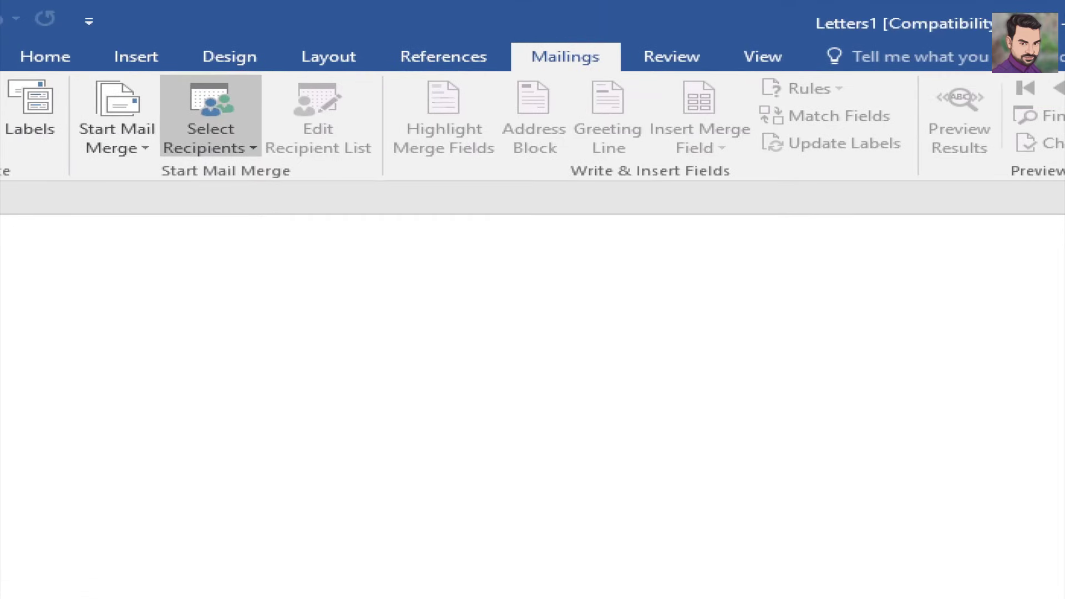
{"action": "left_click", "coordinate": [142, 156]}
{"action": "mouse_move", "coordinate": [98, 129]}
{"action": "left_mouse_down"}
{"action": "mouse_move", "coordinate": [169, 100]}
{"action": "mouse_move", "coordinate": [284, 106]}
{"action": "mouse_move", "coordinate": [331, 138]}
{"action": "mouse_move", "coordinate": [423, 117]}
{"action": "mouse_move", "coordinate": [667, 108]}
{"action": "left_mouse_up"}
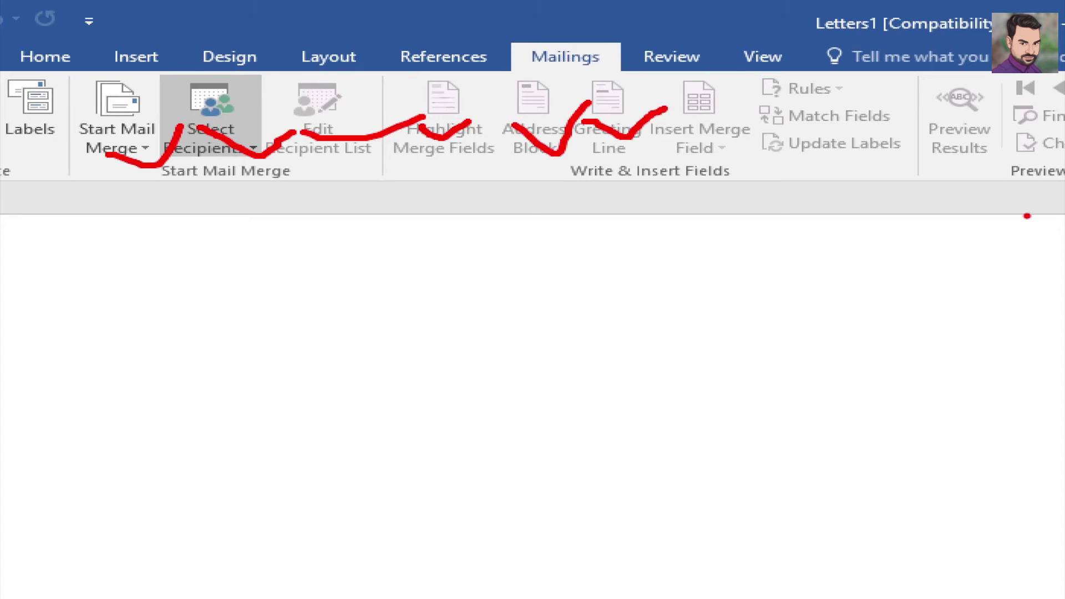
{"action": "key", "text": "Escape"}
{"action": "key", "text": "ctrl+1"}
{"action": "left_click", "coordinate": [609, 67]}
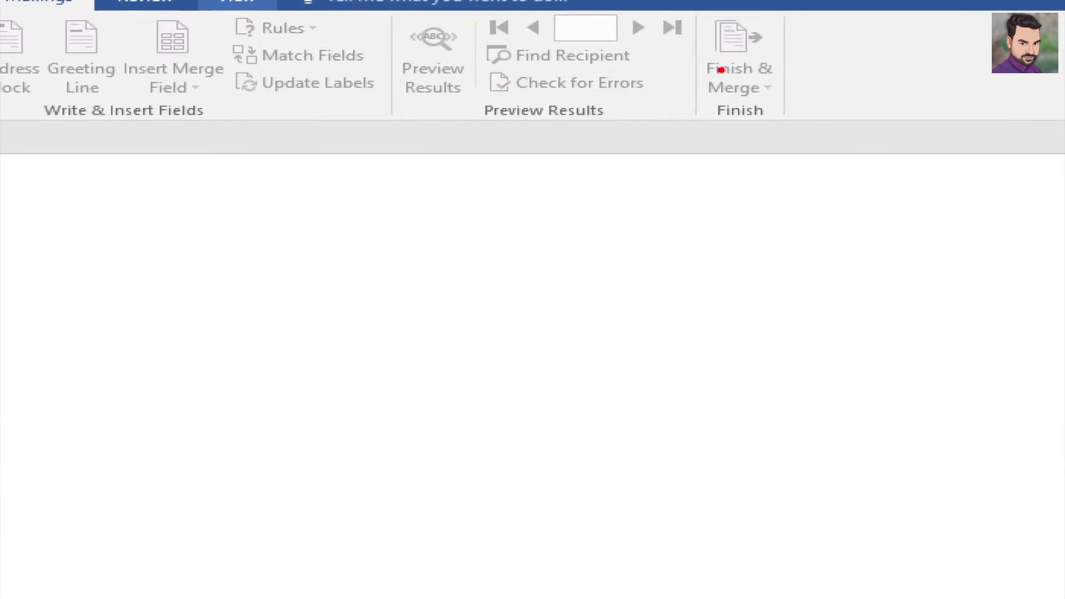
{"action": "left_click_drag", "start_coordinate": [721, 70], "coordinate": [826, 51]}
{"action": "key", "text": "Escape"}
{"action": "key", "text": "ctrl+1"}
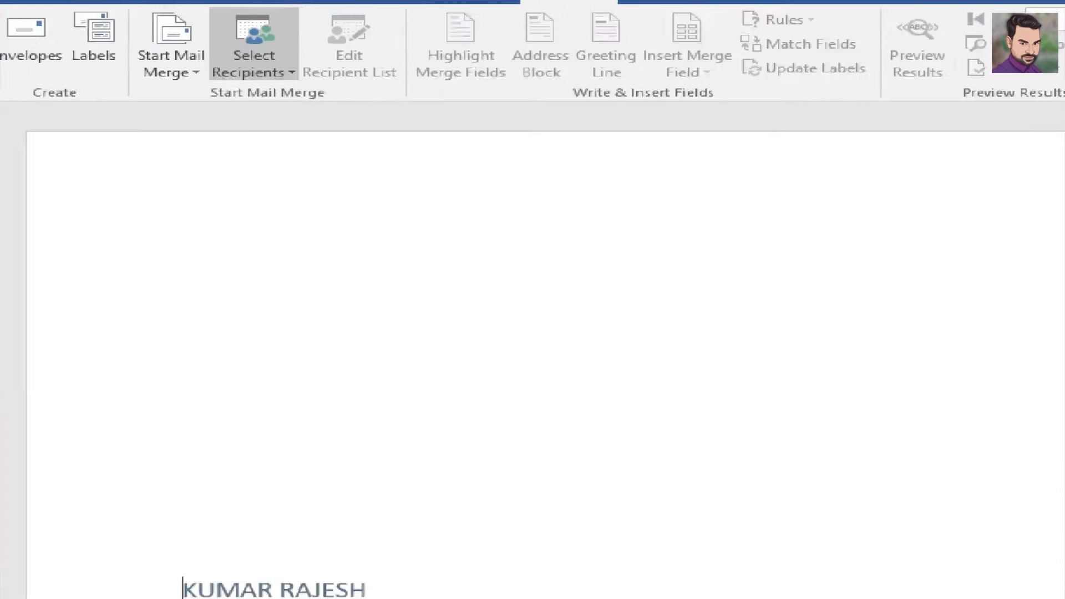
{"action": "left_click", "coordinate": [134, 79]}
{"action": "left_click_drag", "start_coordinate": [101, 77], "coordinate": [218, 59]}
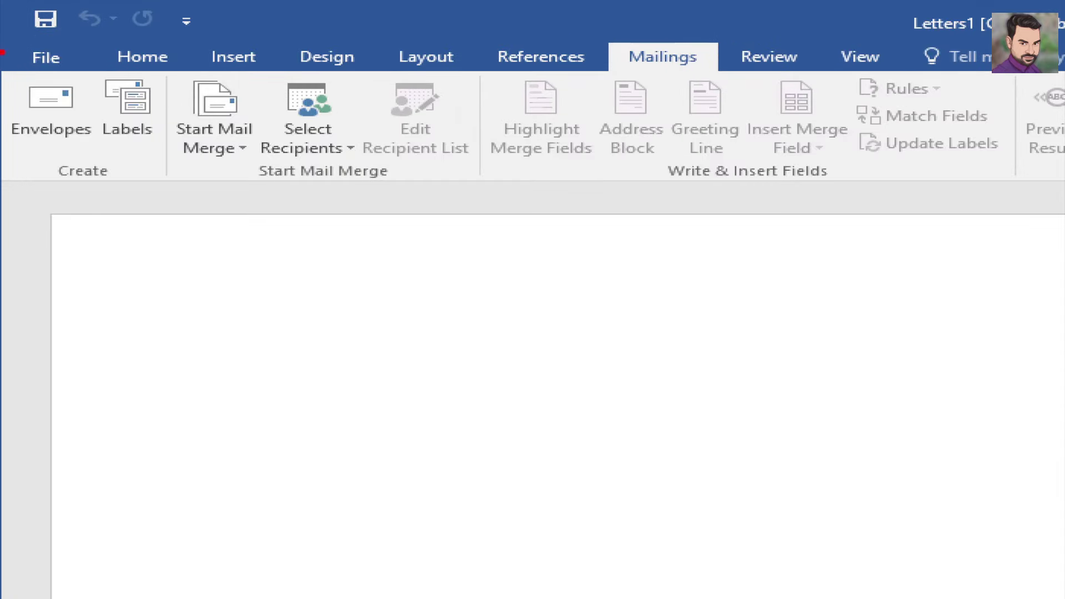
{"action": "mouse_move", "coordinate": [24, 140]}
{"action": "left_mouse_down"}
{"action": "mouse_move", "coordinate": [61, 148]}
{"action": "mouse_move", "coordinate": [87, 127]}
{"action": "mouse_move", "coordinate": [188, 111]}
{"action": "left_mouse_up"}
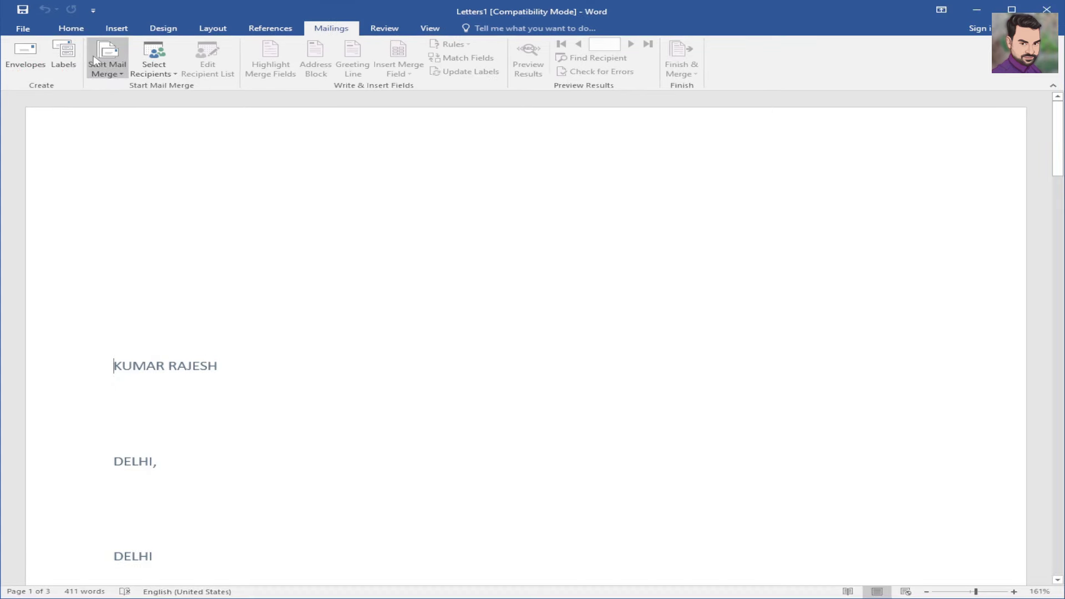
- Create a new blank document, Document3, via File > New and switch to Mailings
{"action": "left_click", "coordinate": [23, 28]}
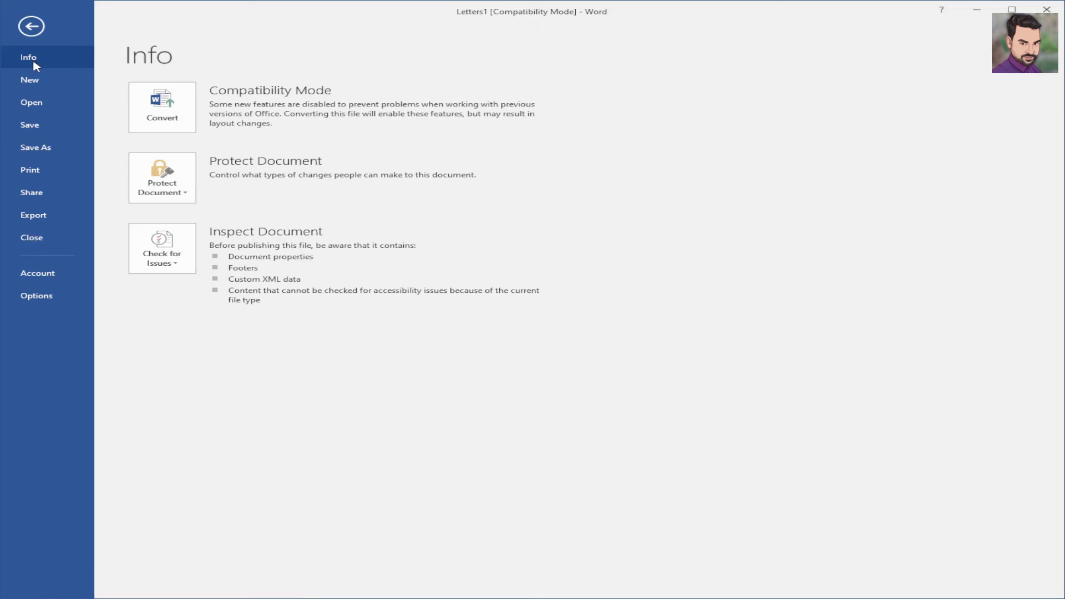
{"action": "left_click", "coordinate": [40, 87]}
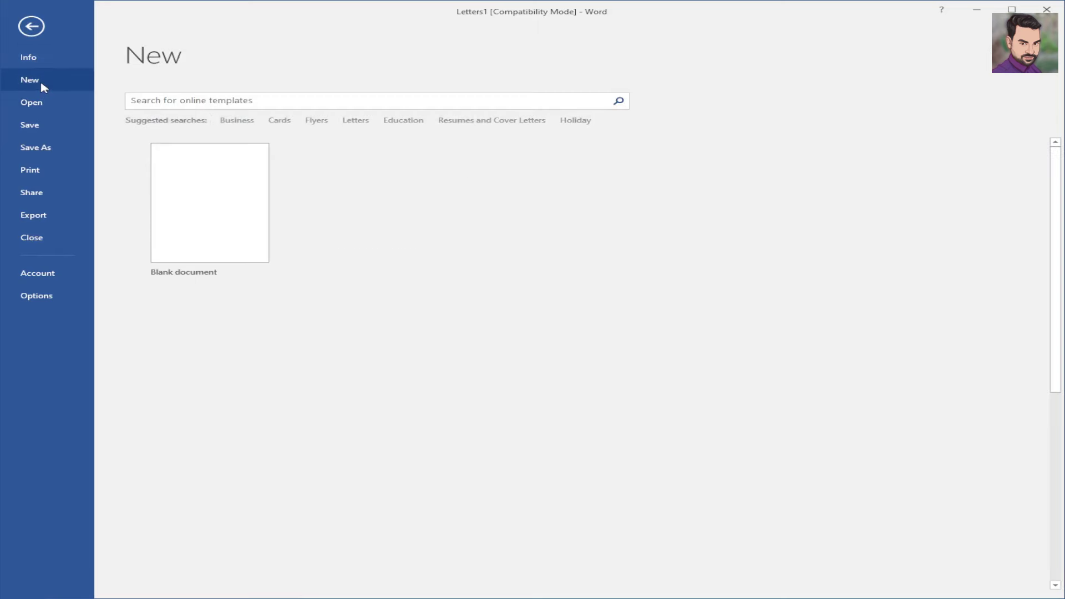
{"action": "left_click", "coordinate": [214, 208]}
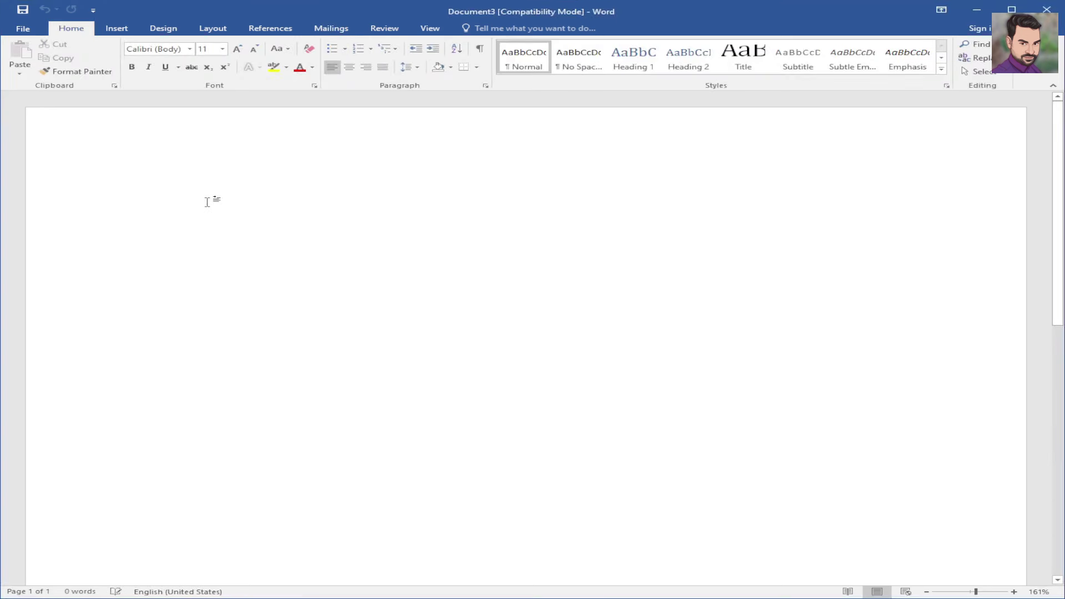
{"action": "scroll", "coordinate": [206, 202], "scroll_direction": "down", "scroll_amount": 2}
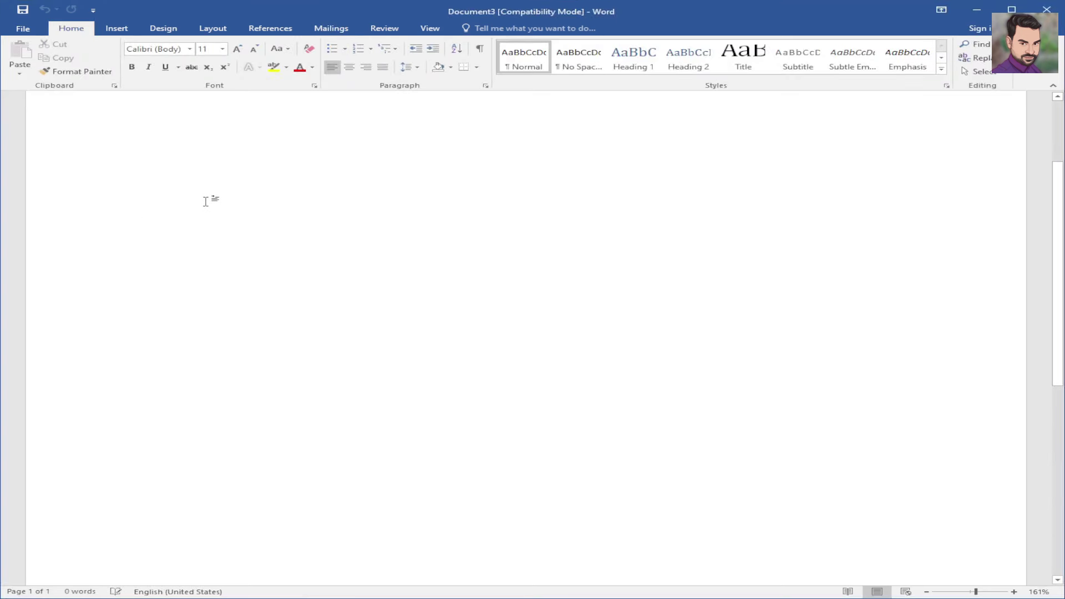
{"action": "scroll", "coordinate": [206, 198], "scroll_direction": "up", "scroll_amount": 2}
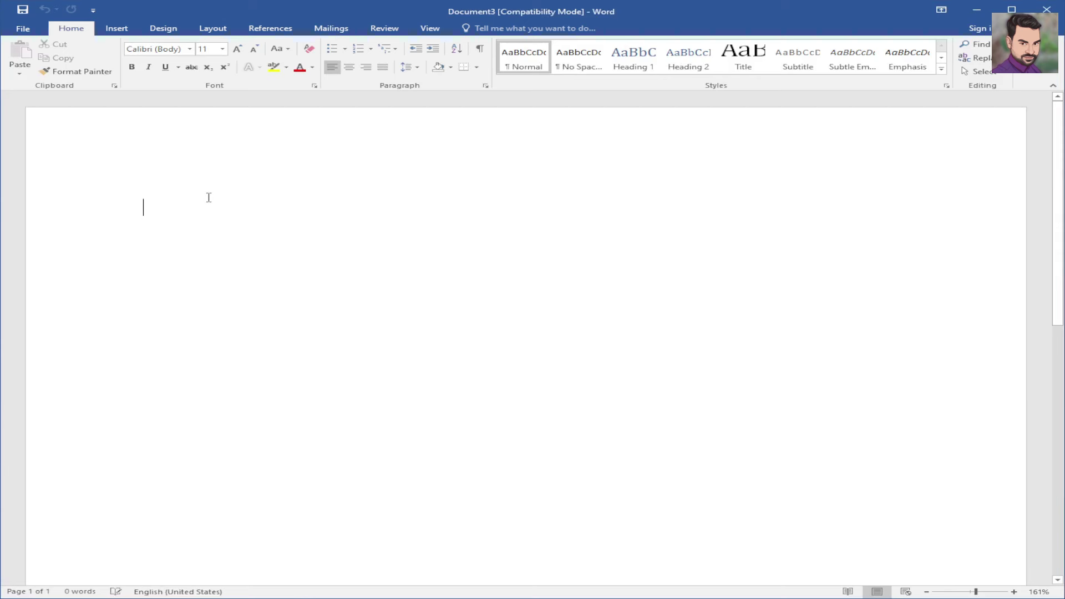
{"action": "left_click", "coordinate": [331, 30]}
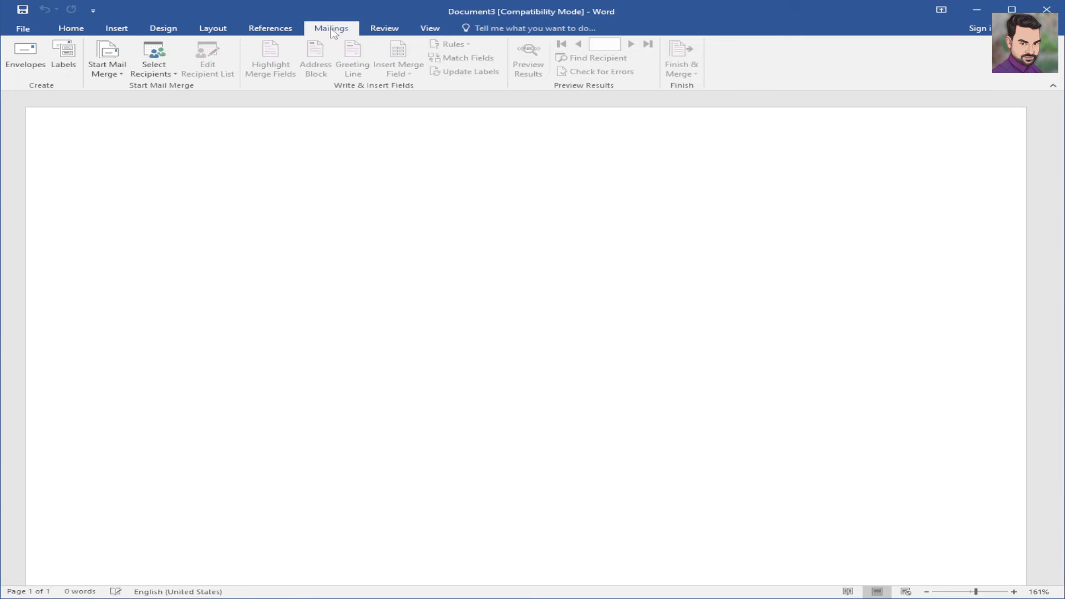
- Start an envelope mail merge and pick the Size 9 (3 7/8 x 8 7/8 in) envelope
{"action": "left_click", "coordinate": [122, 74]}
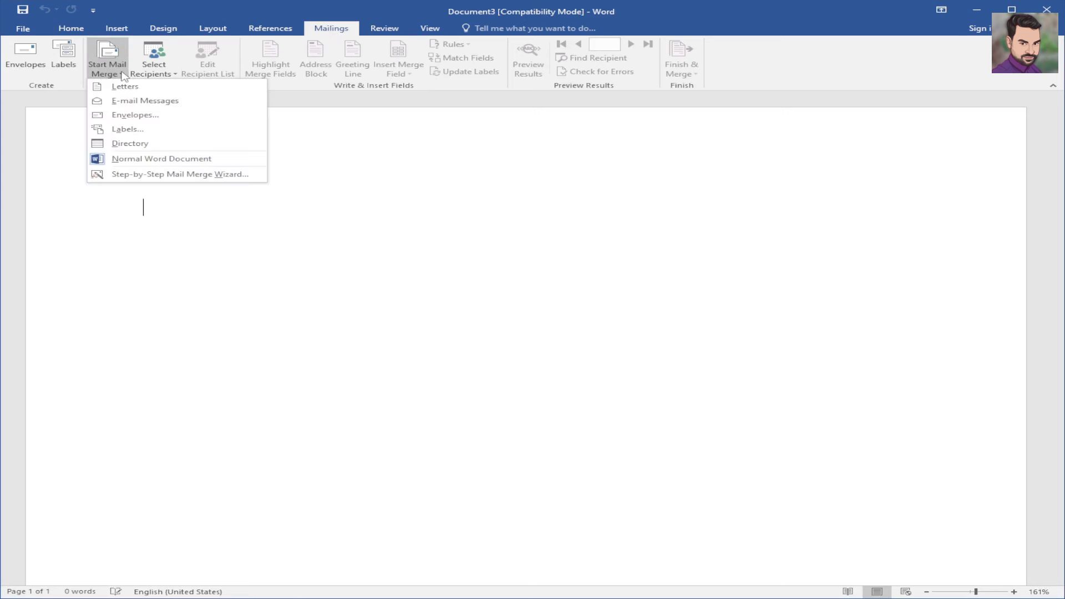
{"action": "left_click", "coordinate": [129, 115]}
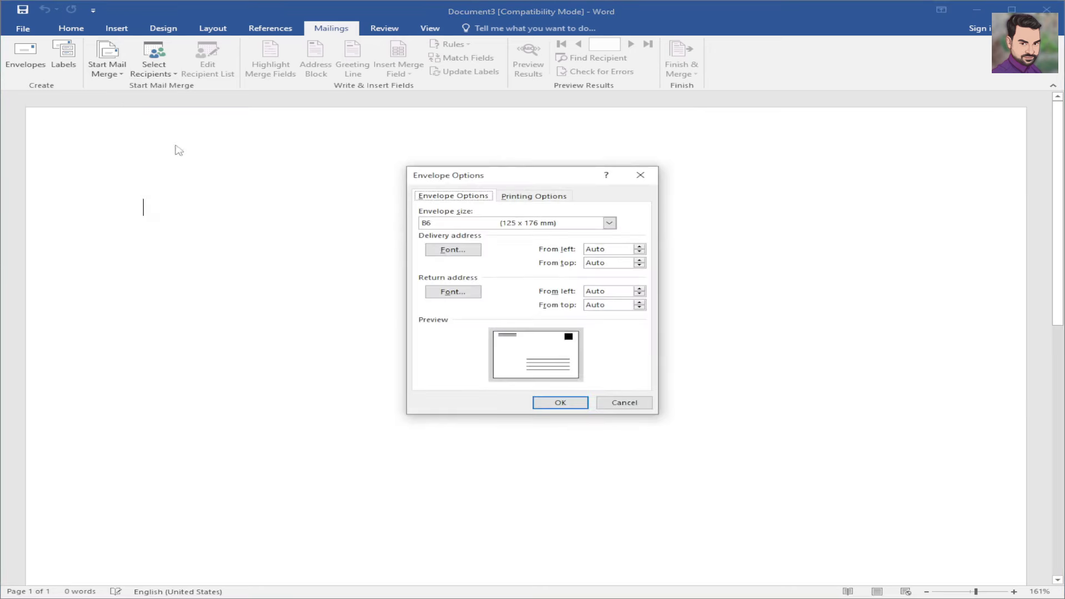
{"action": "left_click_drag", "start_coordinate": [514, 180], "coordinate": [412, 177]}
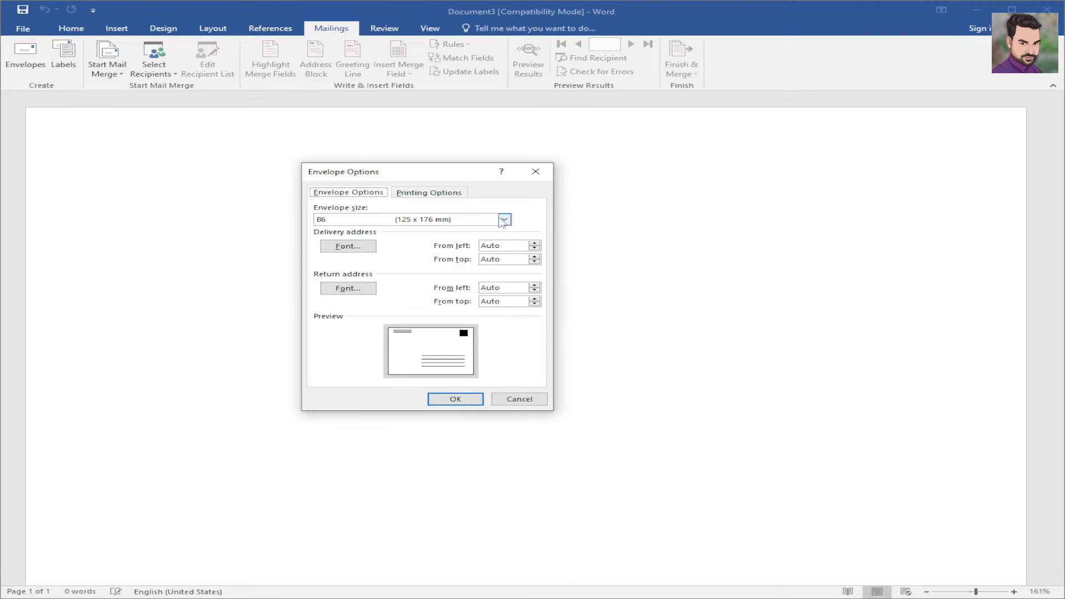
{"action": "left_click", "coordinate": [503, 220]}
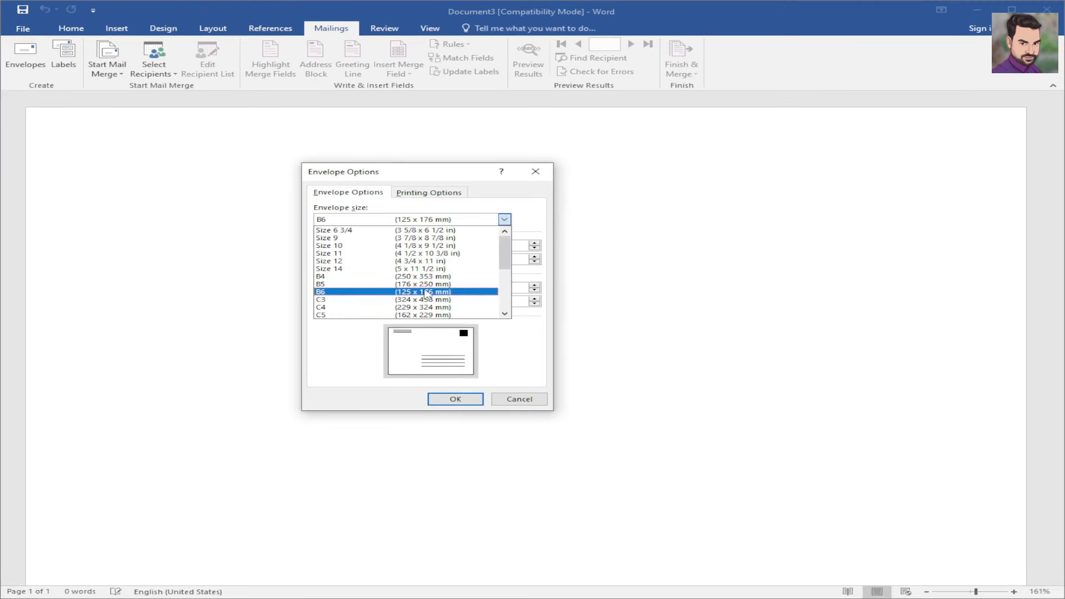
{"action": "scroll", "coordinate": [426, 279], "scroll_direction": "down", "scroll_amount": 3}
{"action": "scroll", "coordinate": [422, 276], "scroll_direction": "up", "scroll_amount": 5}
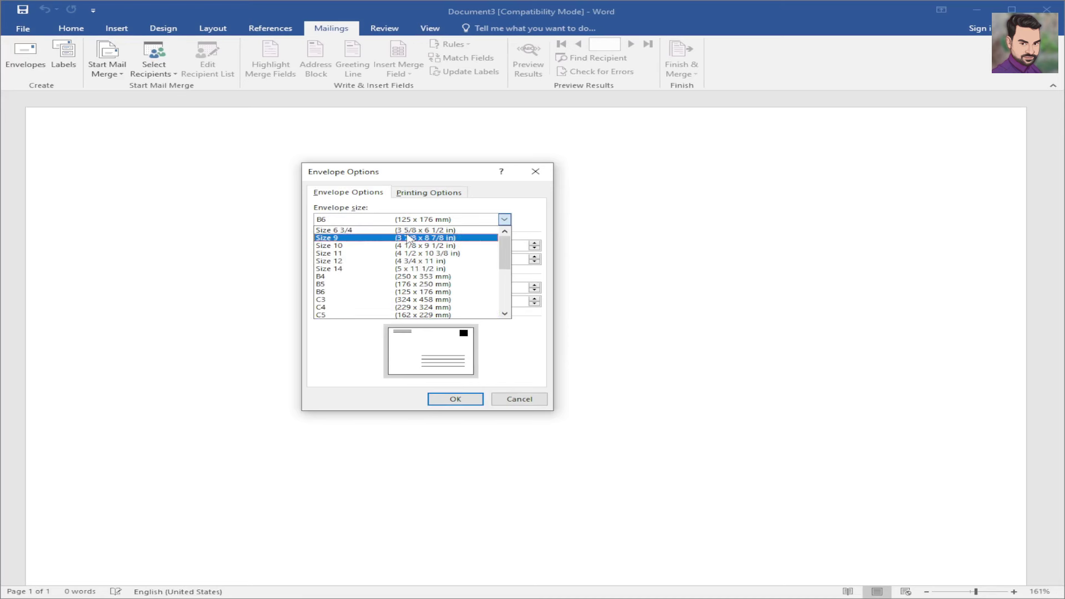
{"action": "left_click", "coordinate": [411, 238]}
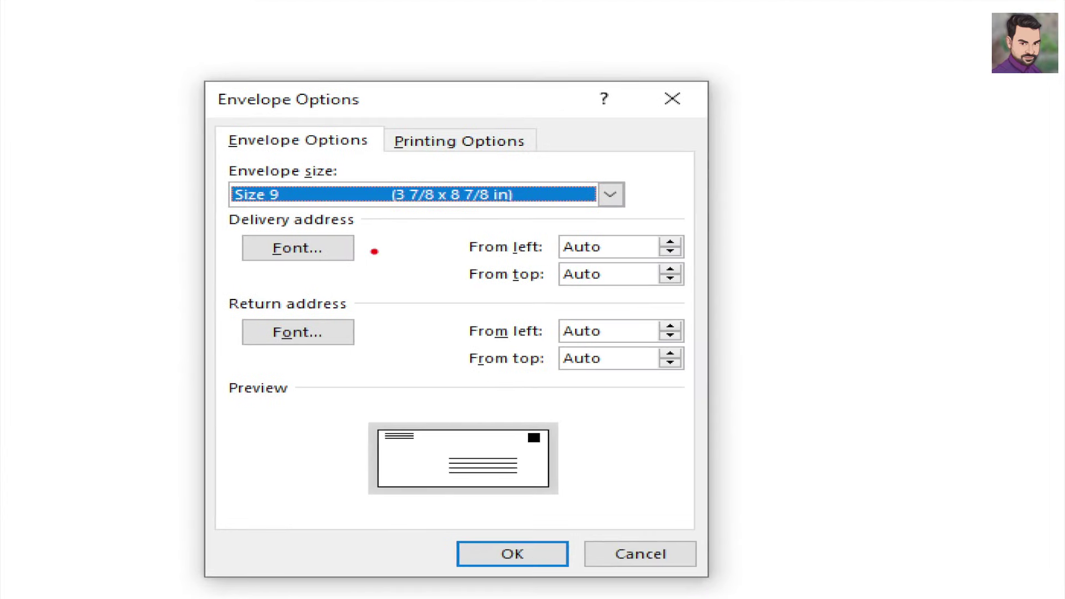
- Review the delivery and return address fonts without changes, then apply the envelope settings
{"action": "left_click_drag", "start_coordinate": [384, 248], "coordinate": [443, 235]}
{"action": "left_click_drag", "start_coordinate": [368, 326], "coordinate": [424, 320]}
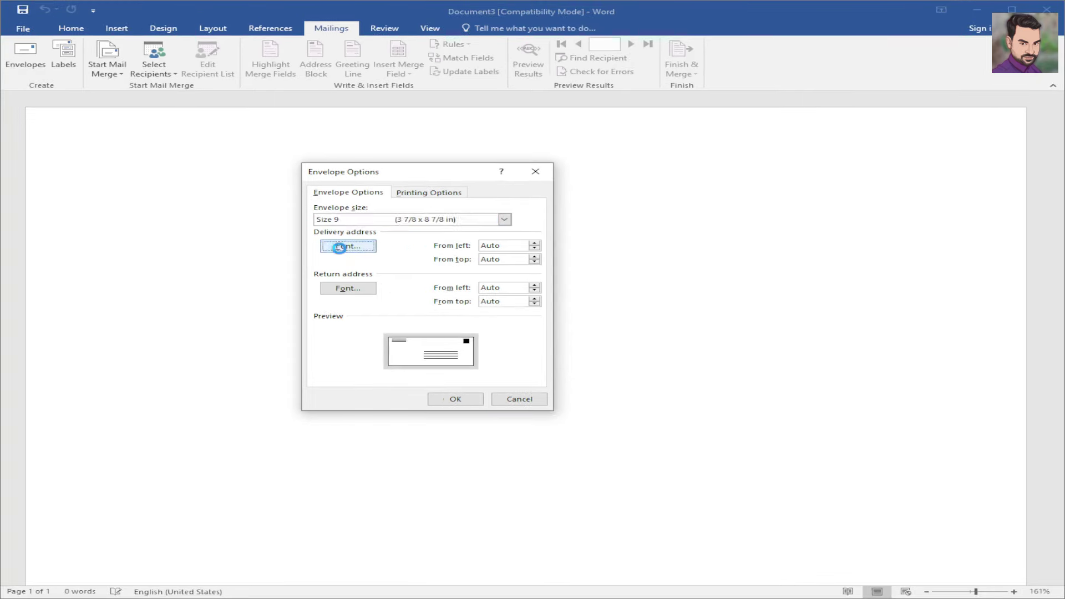
{"action": "left_click", "coordinate": [298, 248]}
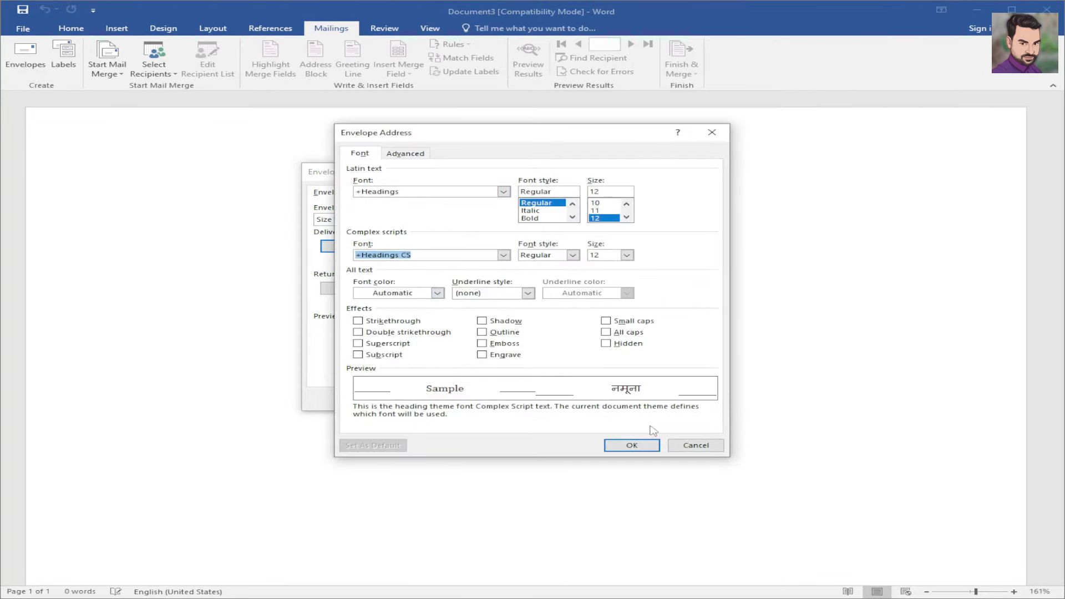
{"action": "left_click", "coordinate": [691, 447]}
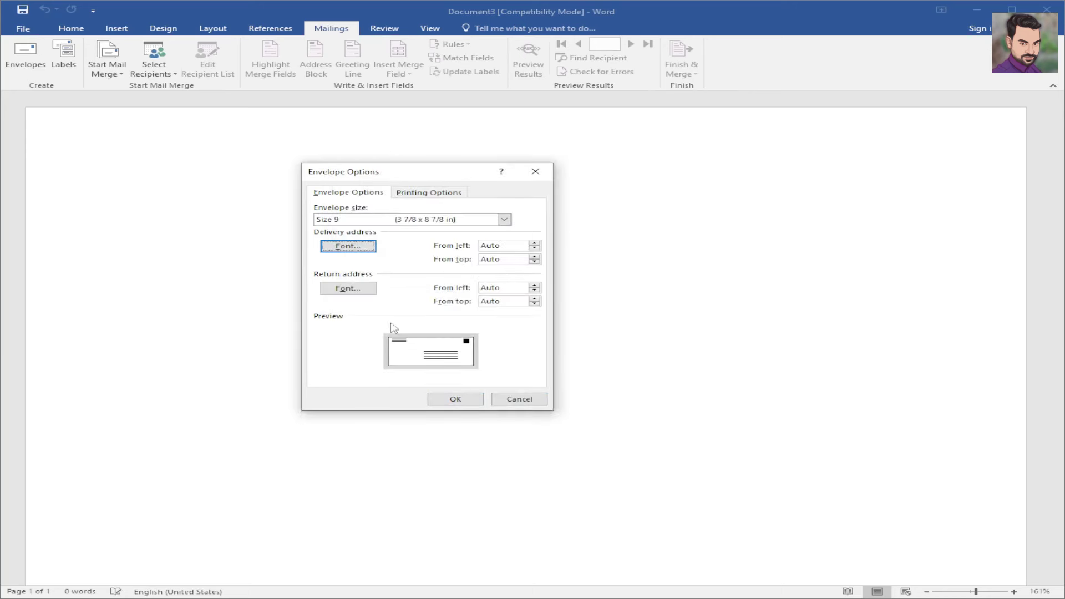
{"action": "left_click", "coordinate": [351, 290]}
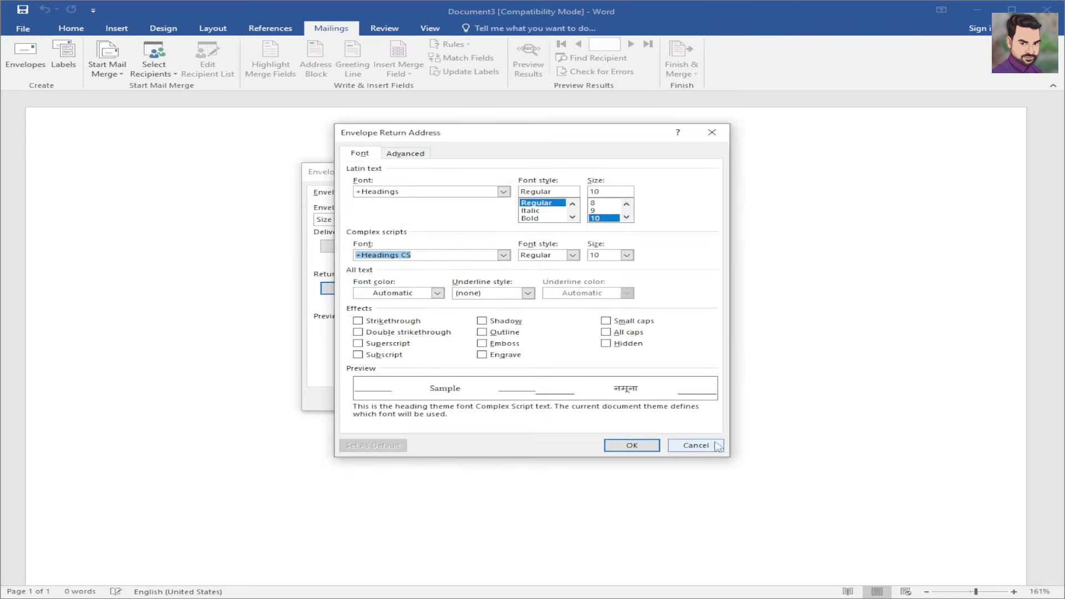
{"action": "left_click", "coordinate": [716, 446]}
{"action": "left_click", "coordinate": [464, 400]}
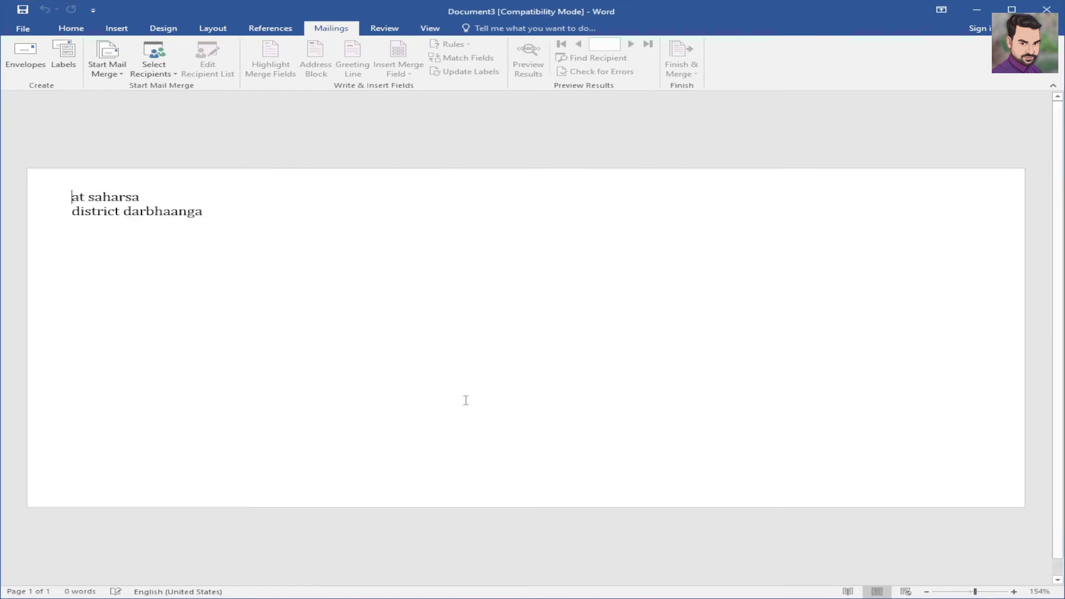
- Delete both return-address lines so the envelope page is empty
{"action": "left_click_drag", "start_coordinate": [217, 230], "coordinate": [12, 190]}
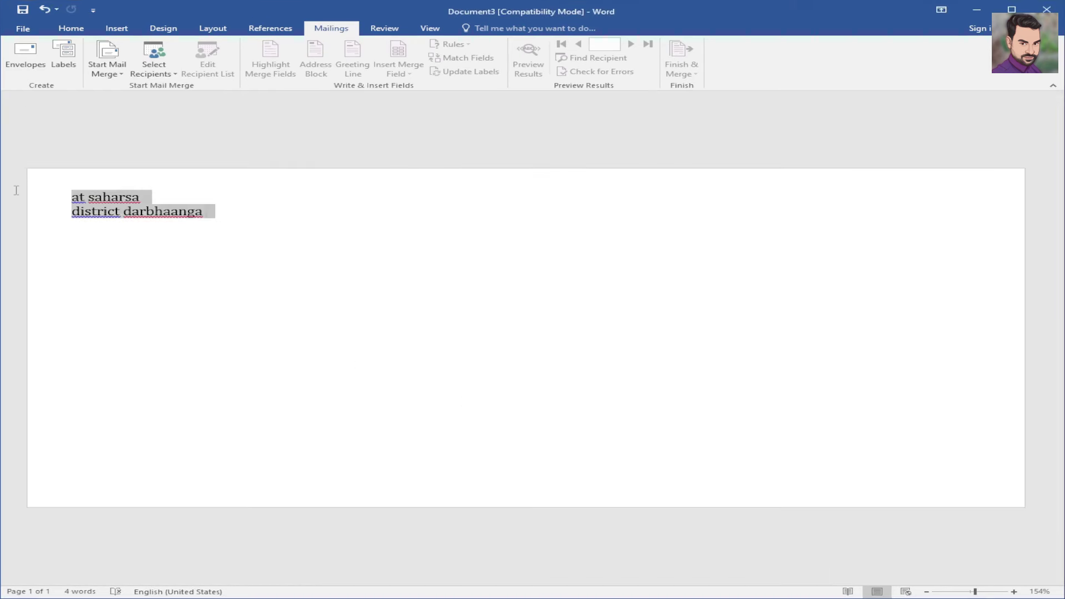
{"action": "key", "text": "Delete"}
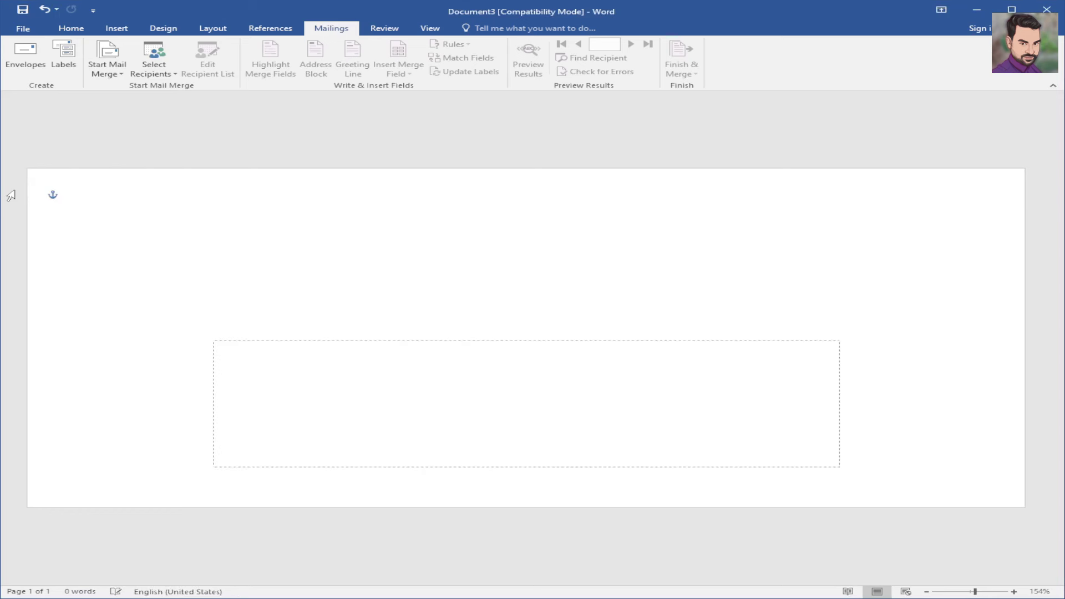
{"action": "left_click", "coordinate": [180, 206]}
{"action": "left_click", "coordinate": [108, 69]}
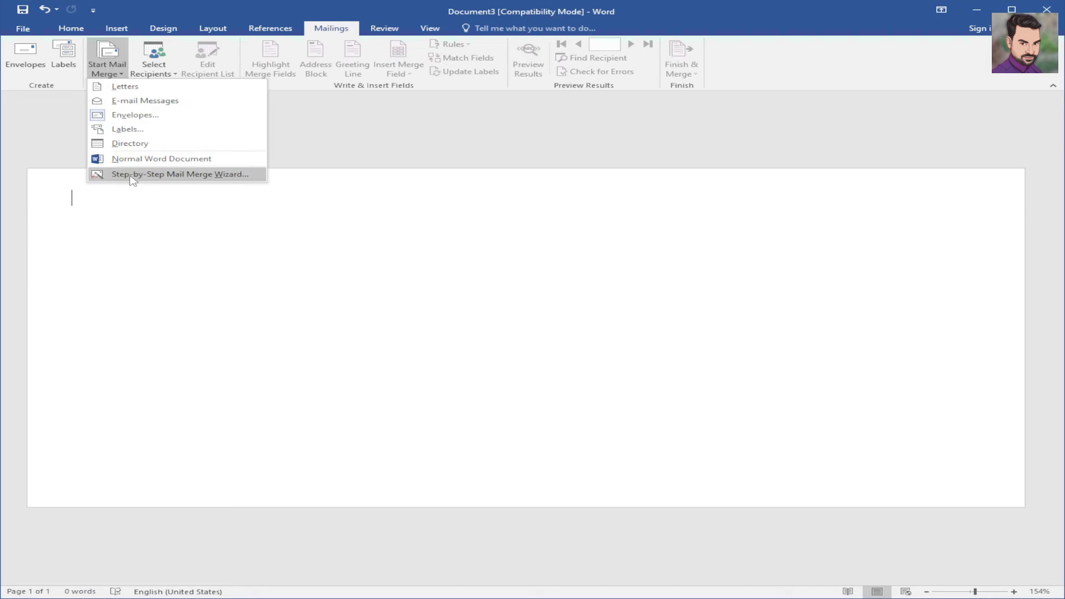
- Run the Step-by-Step Mail Merge Wizard for envelopes and advance to step 2, Select starting document
{"action": "left_click", "coordinate": [282, 122]}
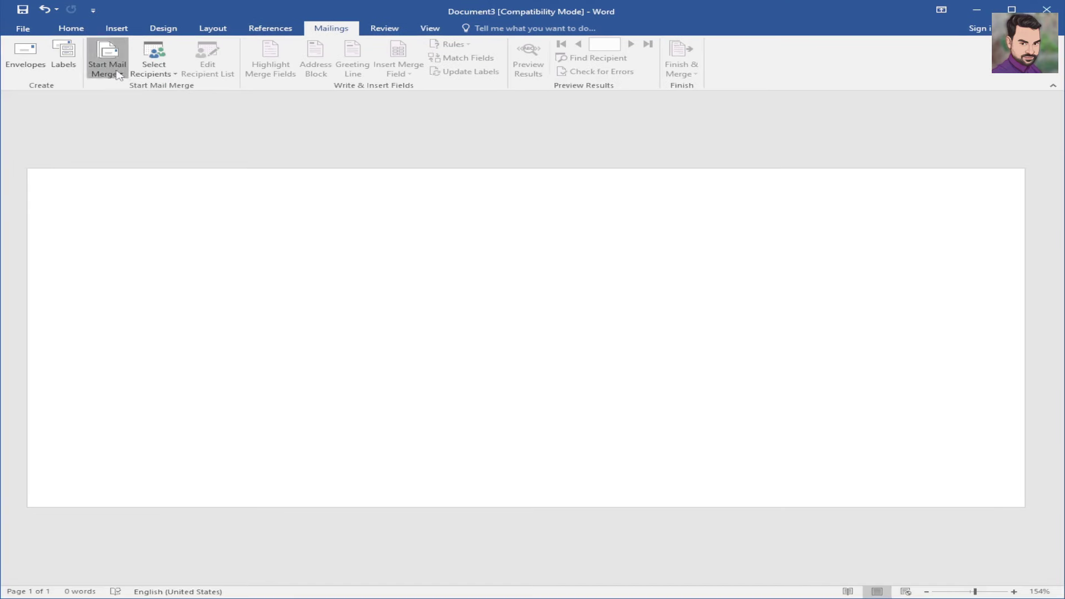
{"action": "left_click", "coordinate": [71, 78]}
{"action": "left_click", "coordinate": [128, 174]}
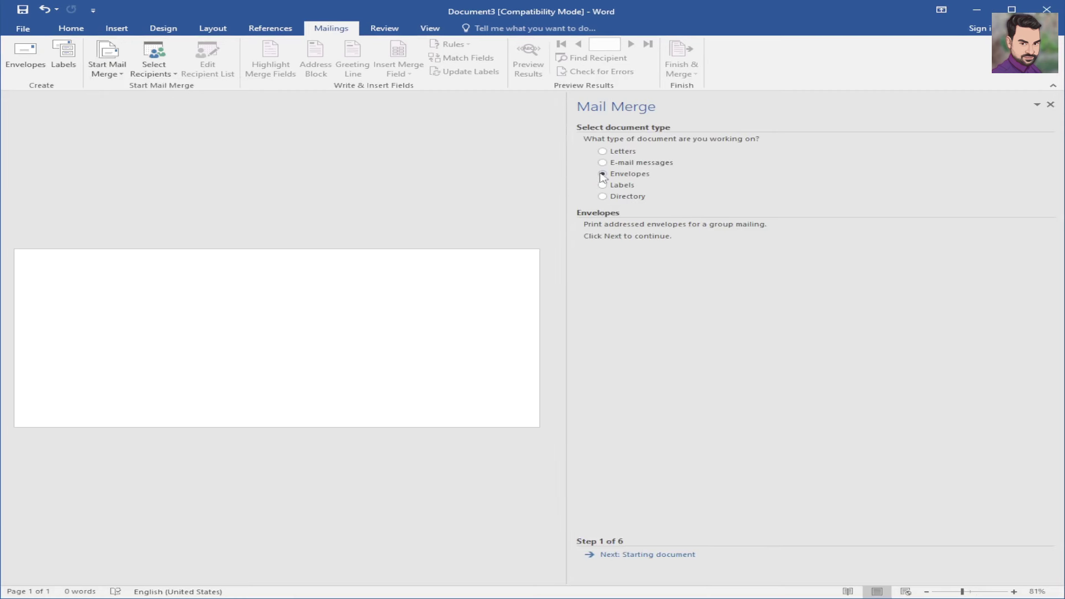
{"action": "left_click", "coordinate": [642, 557]}
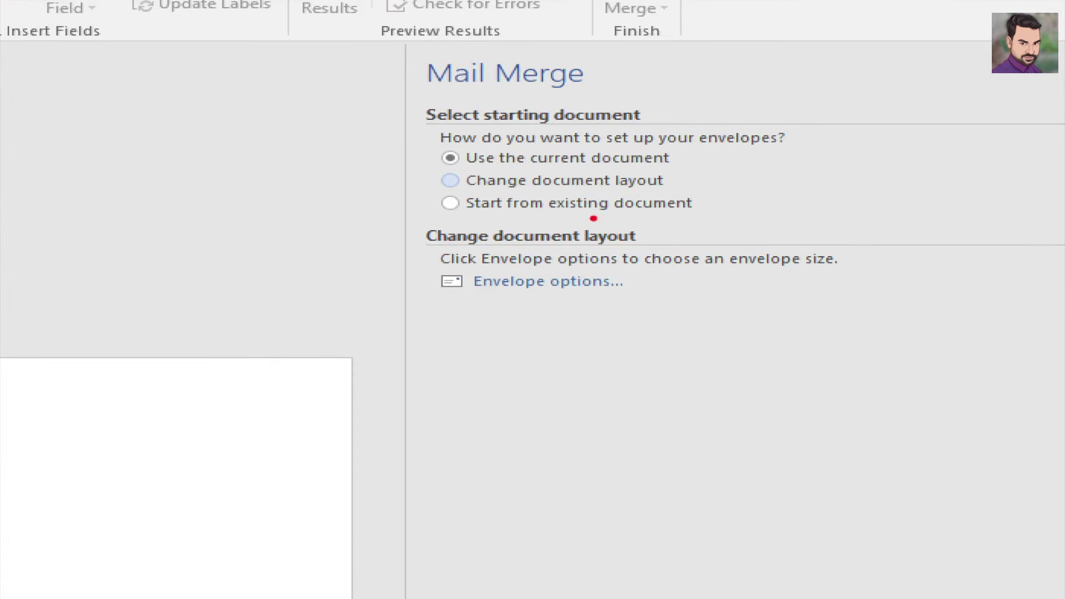
{"action": "mouse_move", "coordinate": [715, 201]}
{"action": "left_mouse_down"}
{"action": "mouse_move", "coordinate": [748, 192]}
{"action": "mouse_move", "coordinate": [739, 164]}
{"action": "left_mouse_up"}
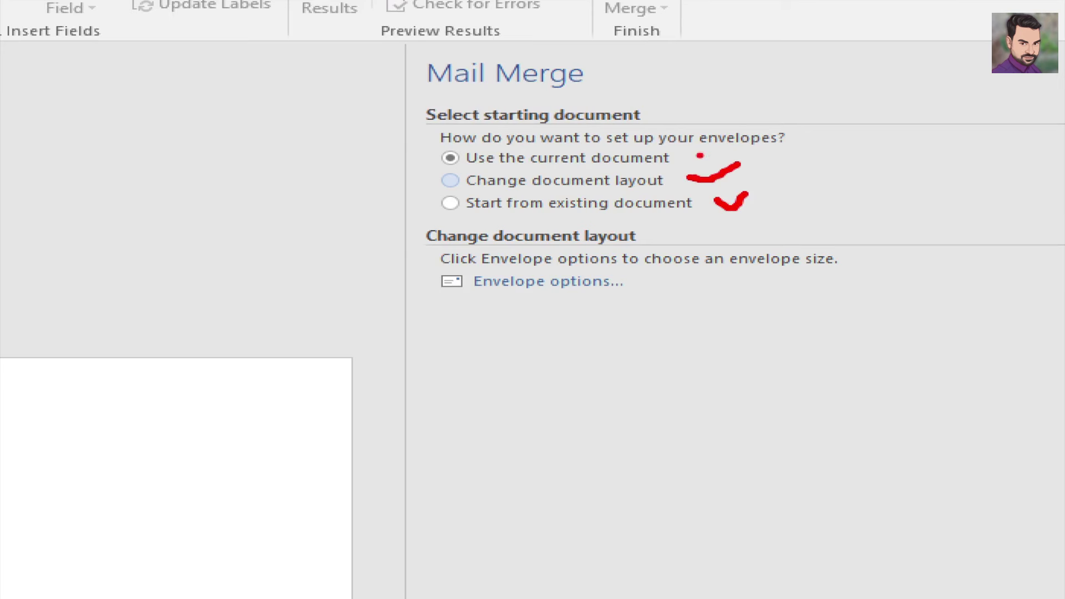
{"action": "left_click_drag", "start_coordinate": [678, 154], "coordinate": [739, 133]}
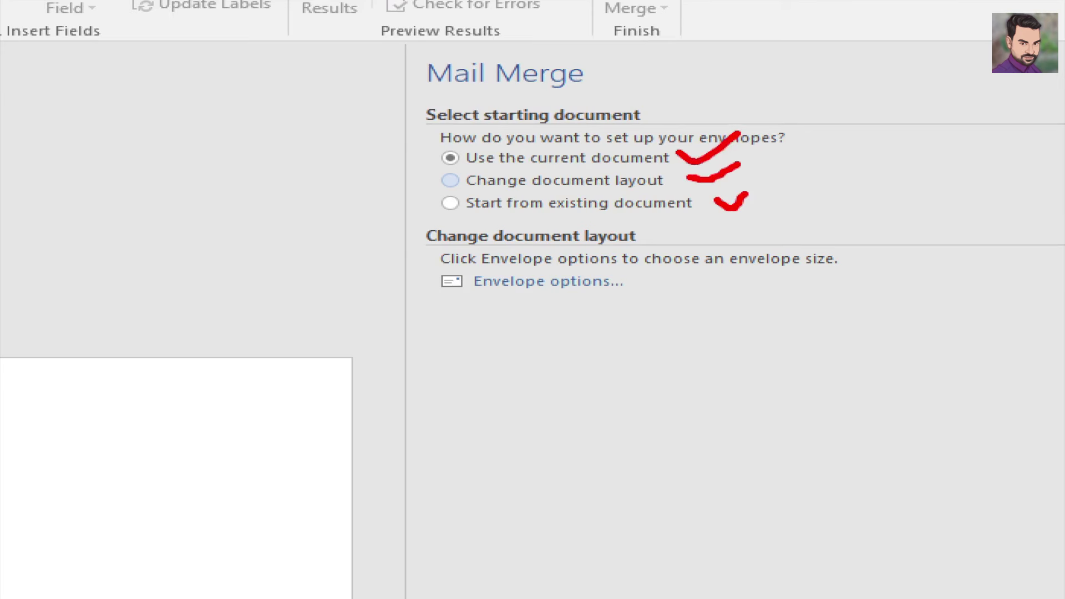
{"action": "key", "text": "Escape"}
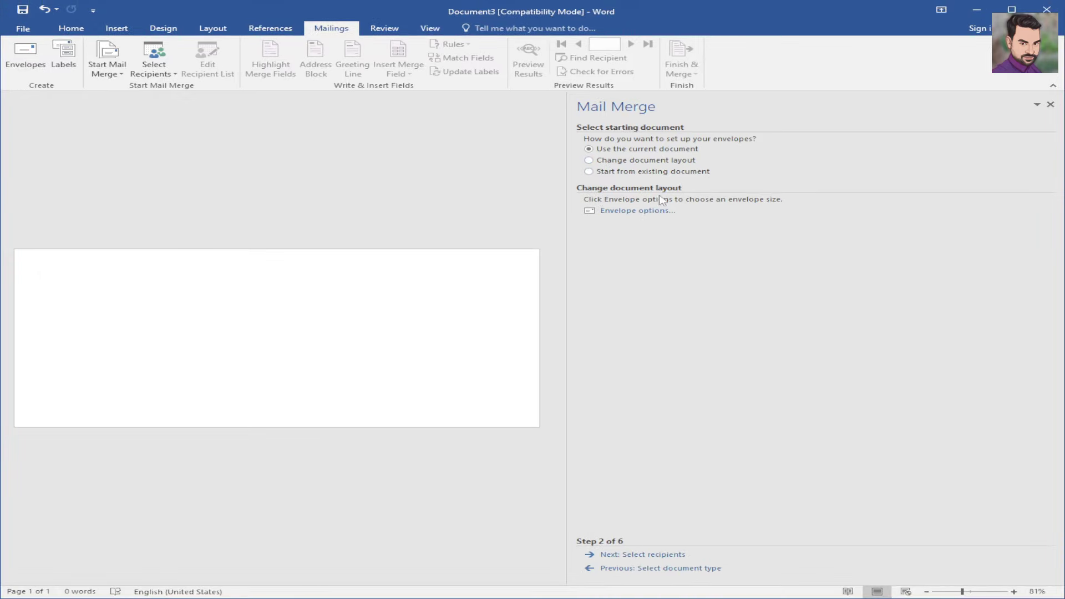
{"action": "left_click", "coordinate": [545, 282]}
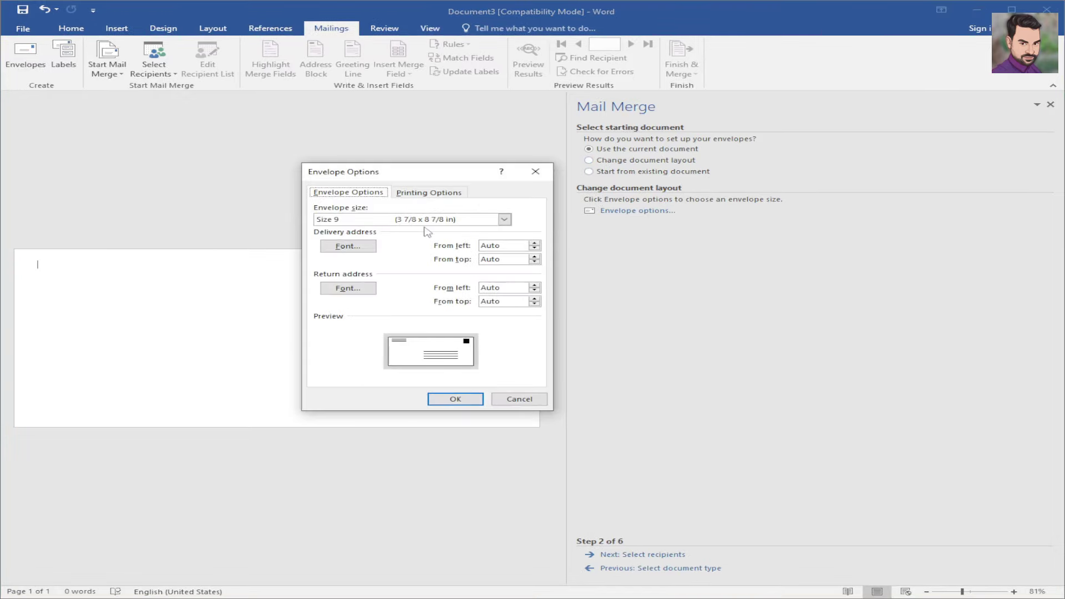
- Change the envelope size to B5 (176 x 250 mm) and confirm the warning
{"action": "left_click", "coordinate": [423, 222]}
{"action": "left_click", "coordinate": [484, 197]}
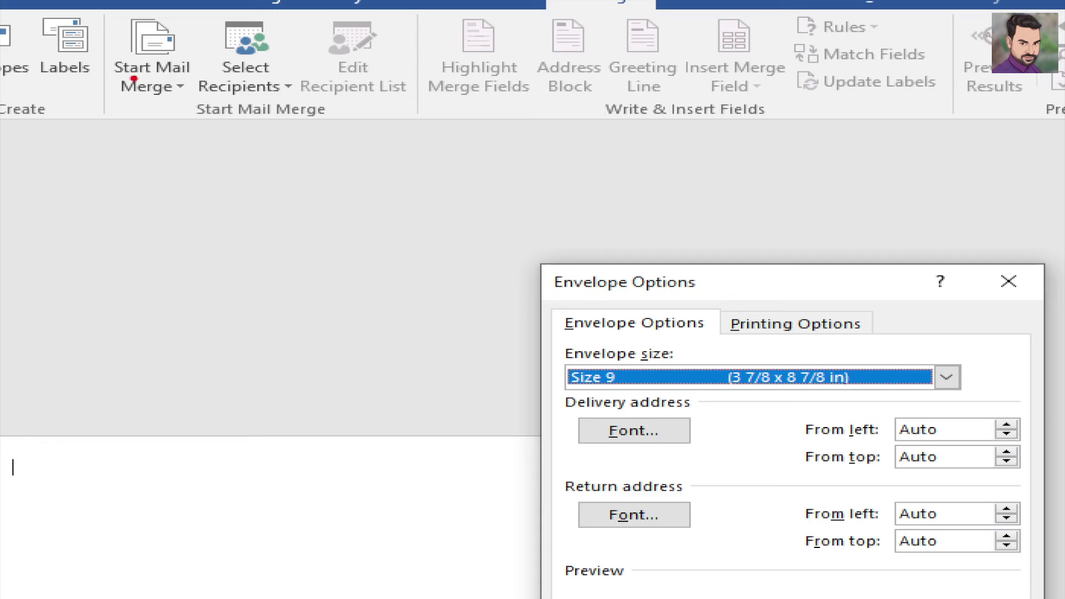
{"action": "left_click_drag", "start_coordinate": [96, 69], "coordinate": [127, 55]}
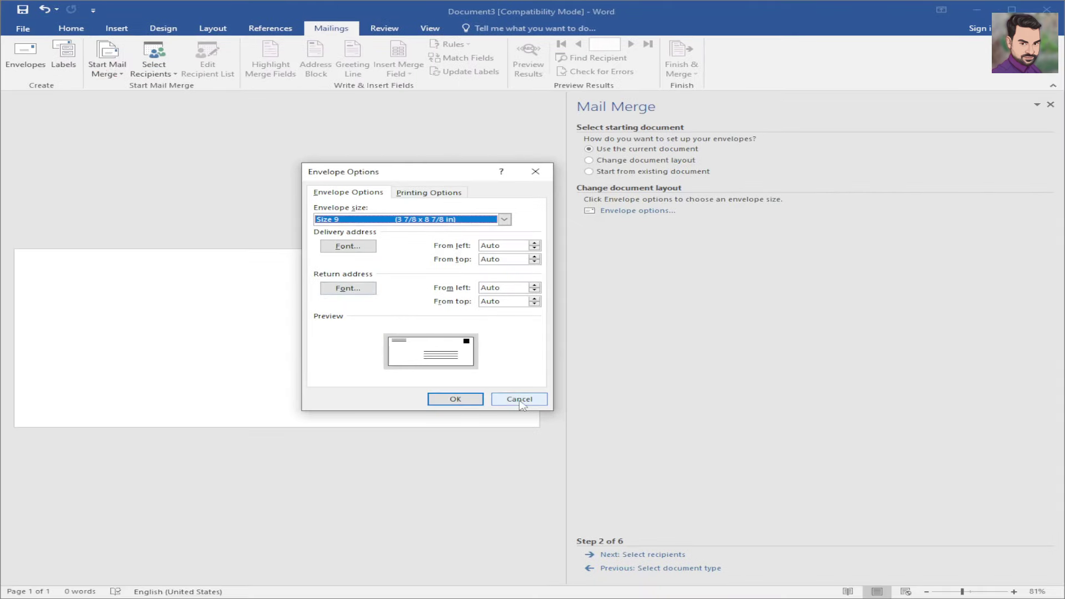
{"action": "left_click", "coordinate": [413, 220]}
{"action": "left_click", "coordinate": [357, 287]}
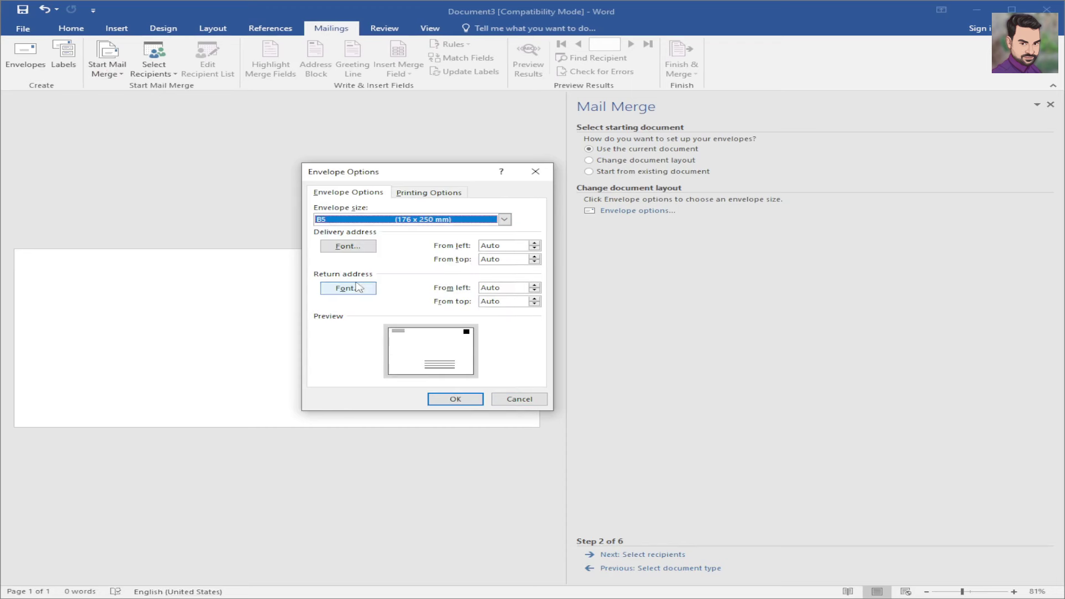
{"action": "left_click", "coordinate": [455, 399]}
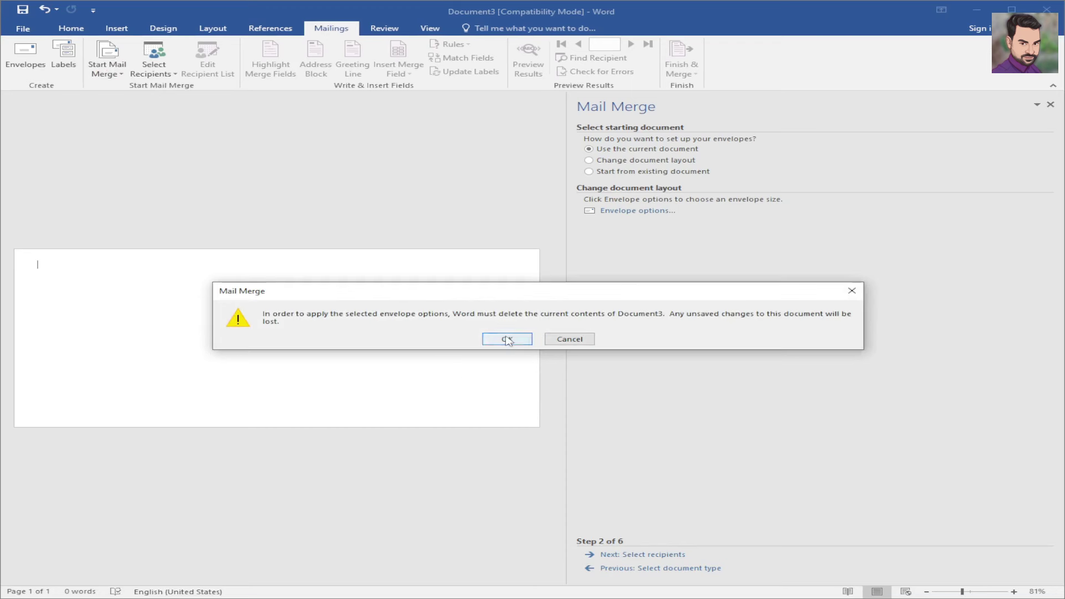
{"action": "left_click", "coordinate": [507, 340]}
- Delete the two return-address lines that reappeared on the envelope
{"action": "left_click", "coordinate": [21, 219]}
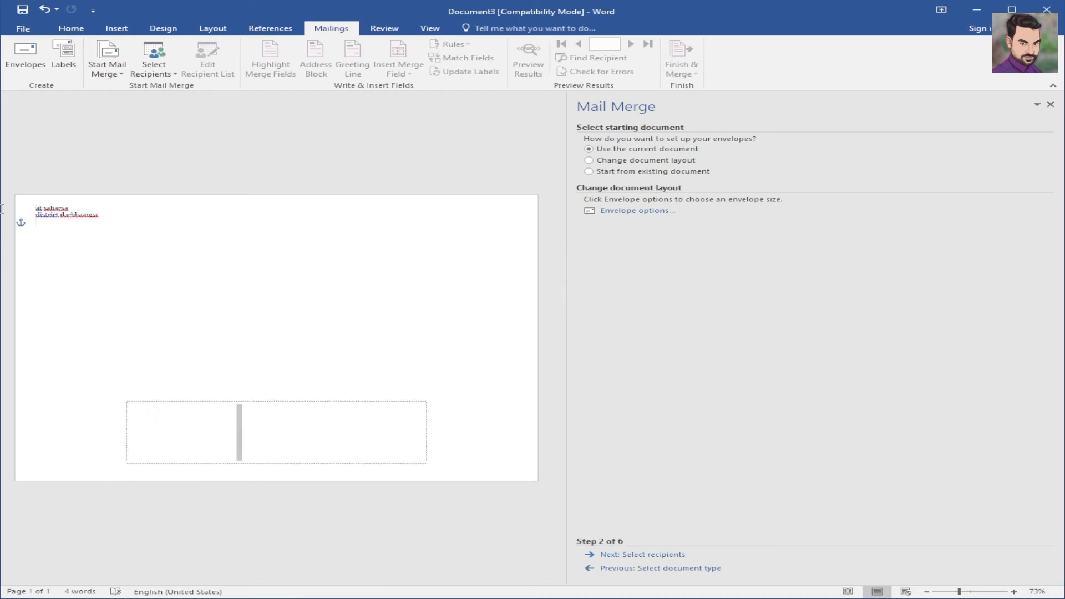
{"action": "left_click", "coordinate": [55, 215]}
{"action": "triple_click", "coordinate": [54, 215]}
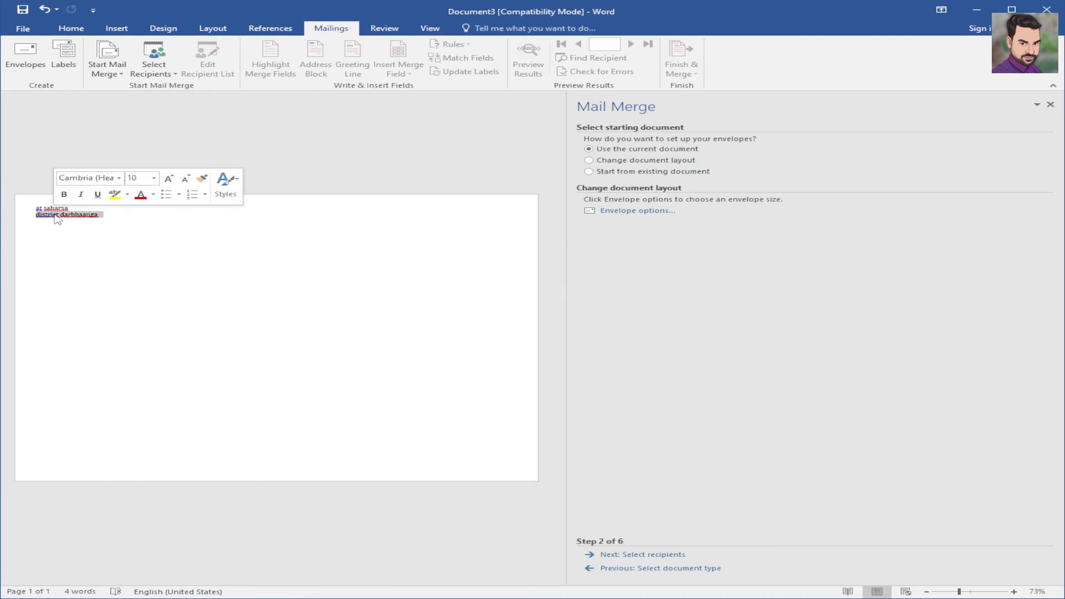
{"action": "key", "text": "BackSpace"}
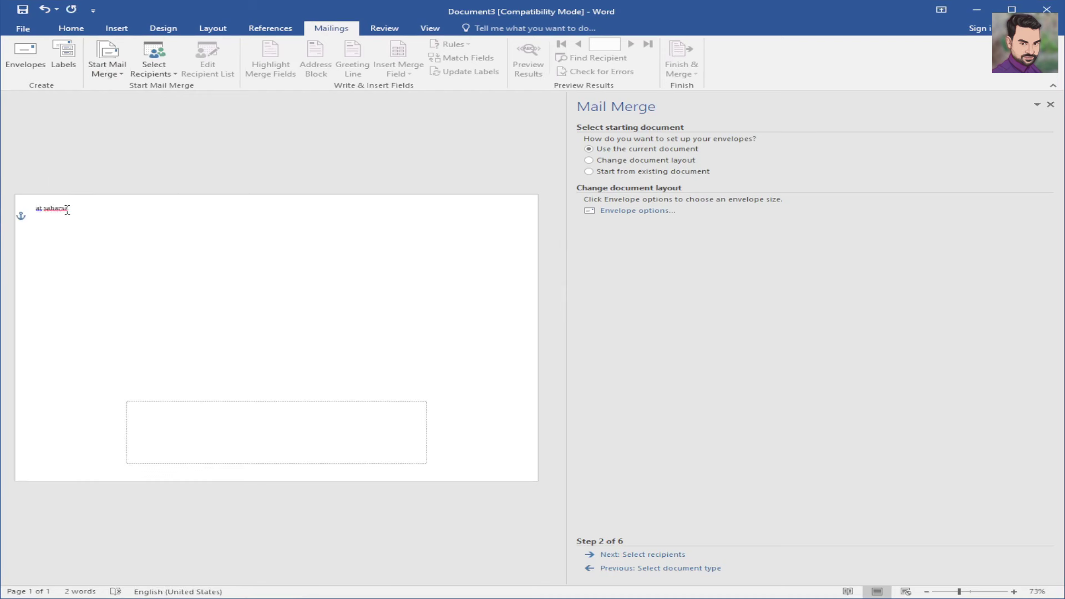
{"action": "triple_click", "coordinate": [67, 211]}
{"action": "key", "text": "BackSpace"}
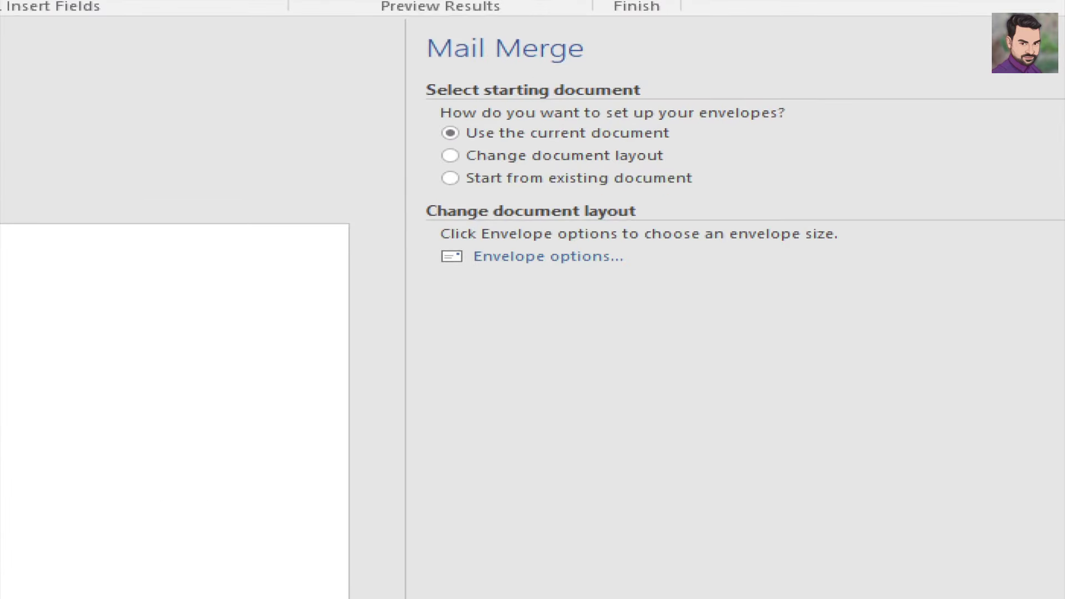
- Advance the wizard to step 3, Select recipients, with Use an existing list selected
{"action": "left_click_drag", "start_coordinate": [664, 88], "coordinate": [694, 88]}
{"action": "mouse_move", "coordinate": [661, 133]}
{"action": "left_mouse_down"}
{"action": "mouse_move", "coordinate": [695, 127]}
{"action": "mouse_move", "coordinate": [716, 181]}
{"action": "mouse_move", "coordinate": [748, 159]}
{"action": "left_mouse_up"}
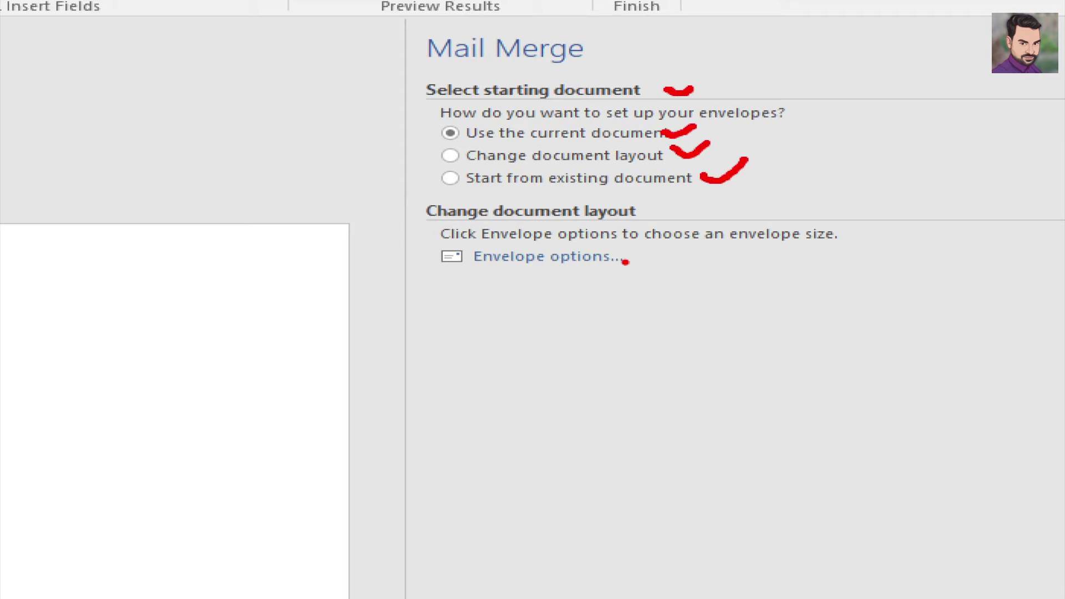
{"action": "mouse_move", "coordinate": [620, 254]}
{"action": "left_mouse_down"}
{"action": "mouse_move", "coordinate": [646, 265]}
{"action": "mouse_move", "coordinate": [696, 239]}
{"action": "left_mouse_up"}
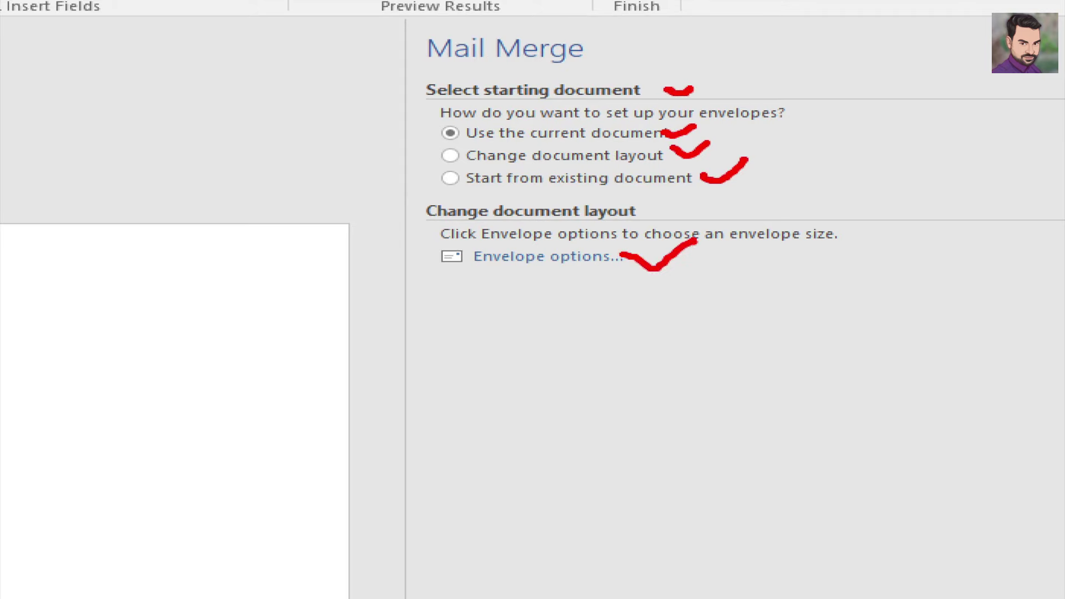
{"action": "key", "text": "Escape"}
{"action": "key", "text": "ctrl+1"}
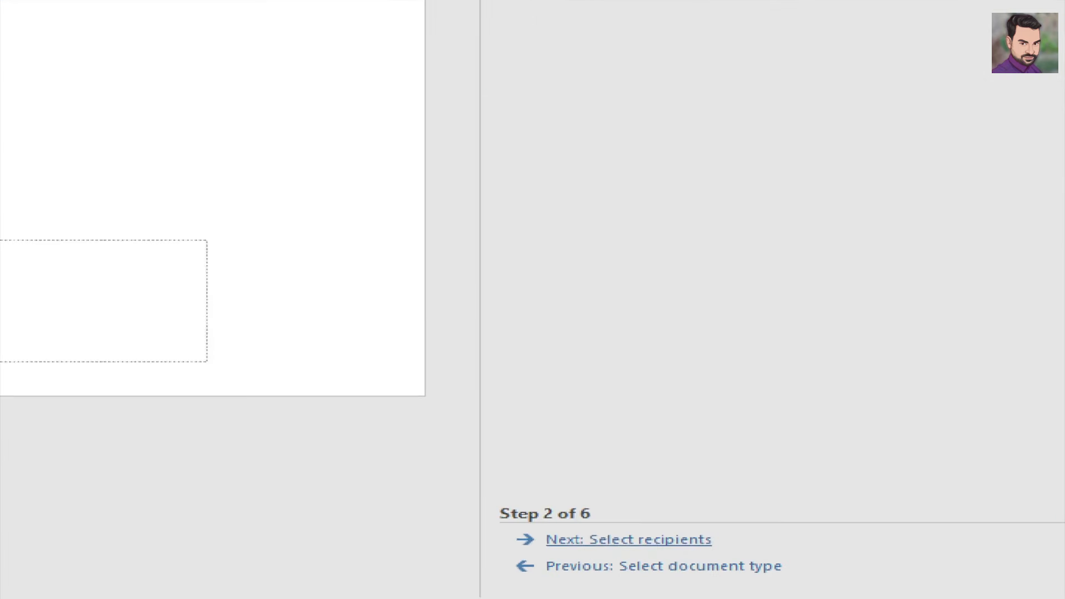
{"action": "left_click", "coordinate": [660, 542]}
{"action": "mouse_move", "coordinate": [735, 539]}
{"action": "left_mouse_down"}
{"action": "mouse_move", "coordinate": [755, 544]}
{"action": "mouse_move", "coordinate": [843, 475]}
{"action": "left_mouse_up"}
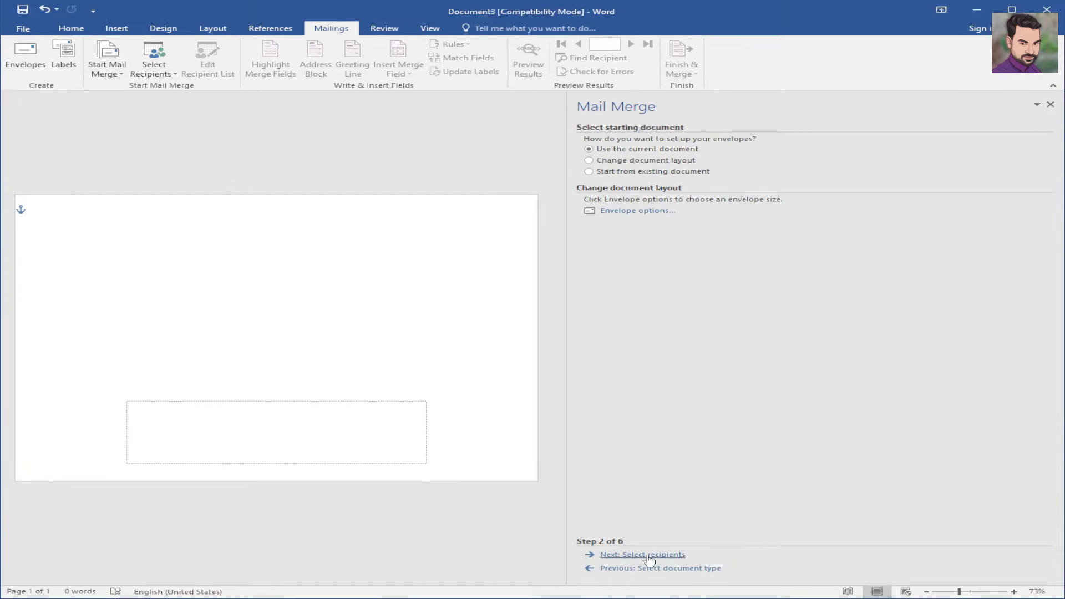
{"action": "left_click", "coordinate": [630, 540]}
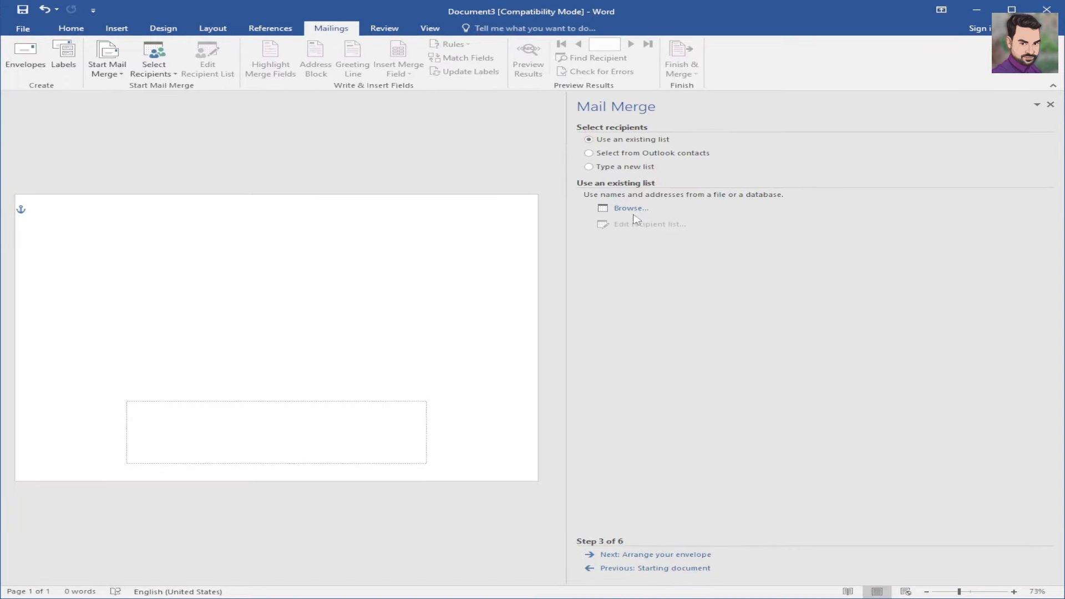
- Use the Demo data Access database as the recipient list and proceed to Arrange your envelope
{"action": "left_click", "coordinate": [630, 209]}
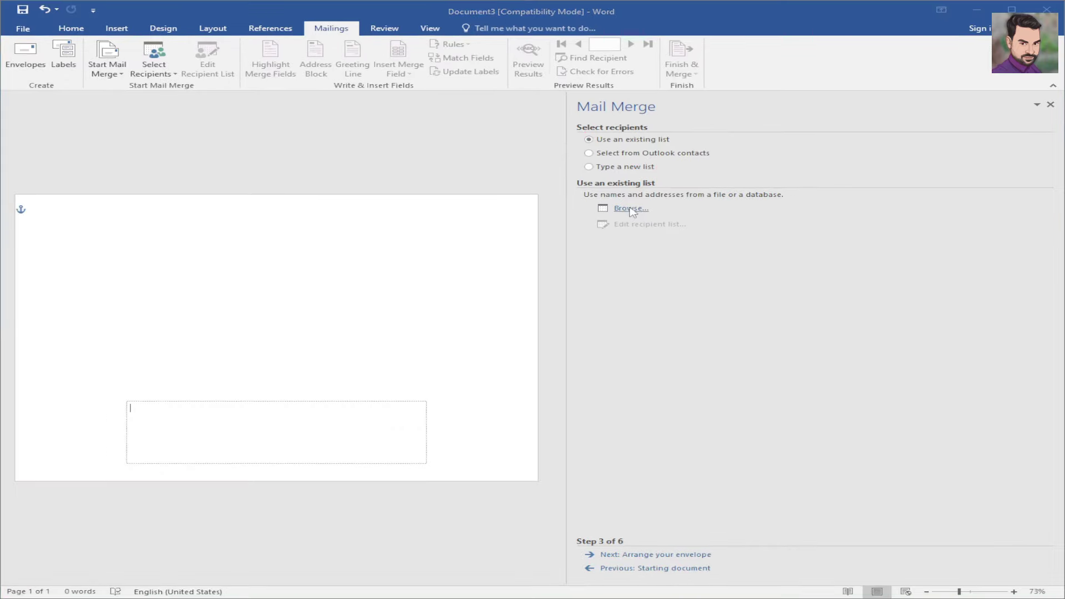
{"action": "left_click", "coordinate": [201, 120]}
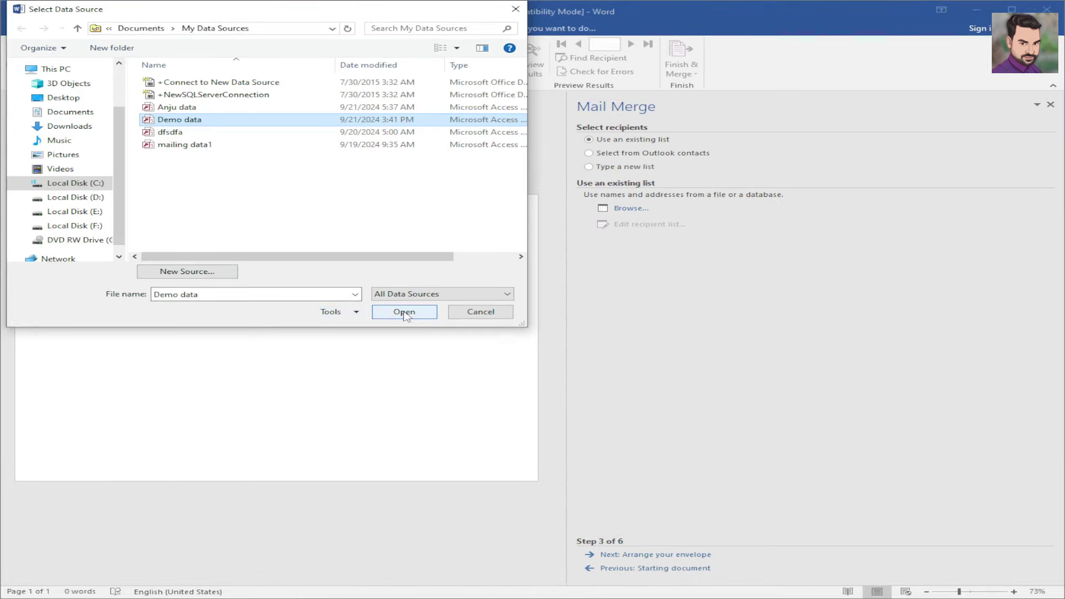
{"action": "left_click", "coordinate": [403, 312]}
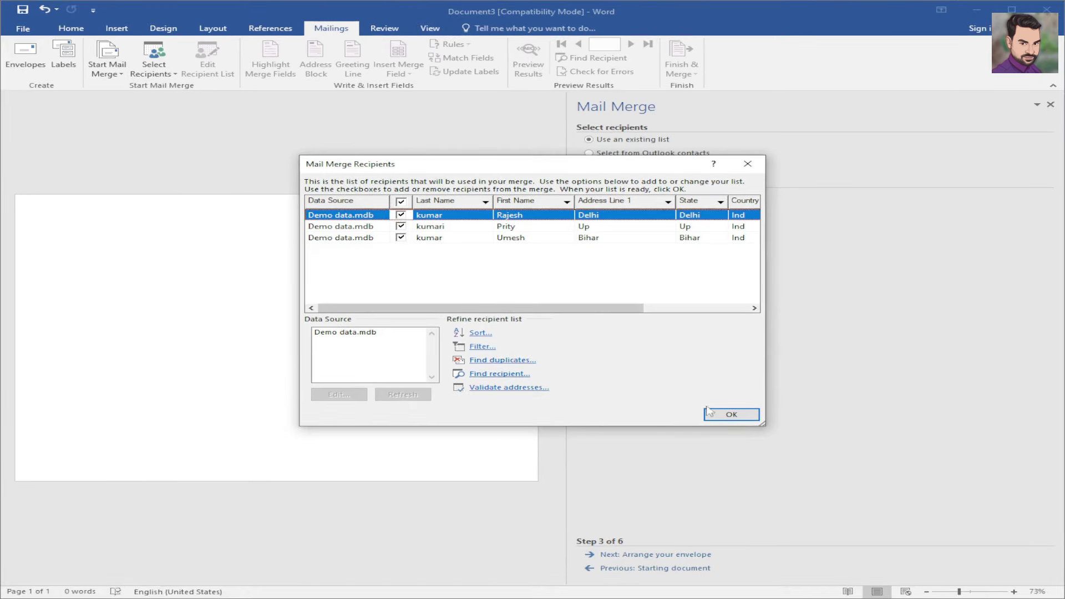
{"action": "left_click", "coordinate": [729, 414]}
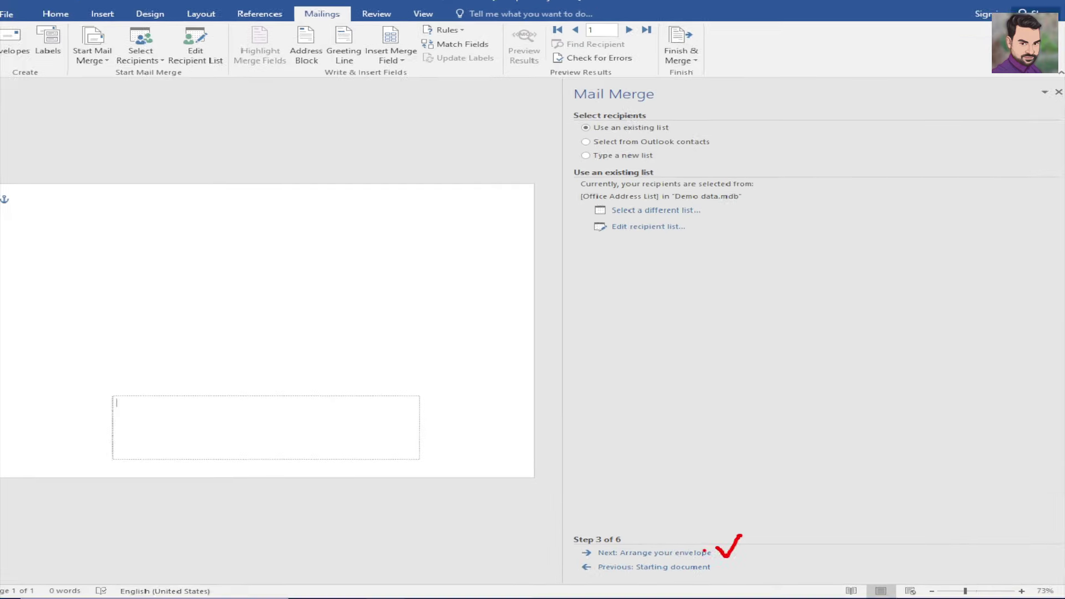
{"action": "left_click", "coordinate": [655, 554]}
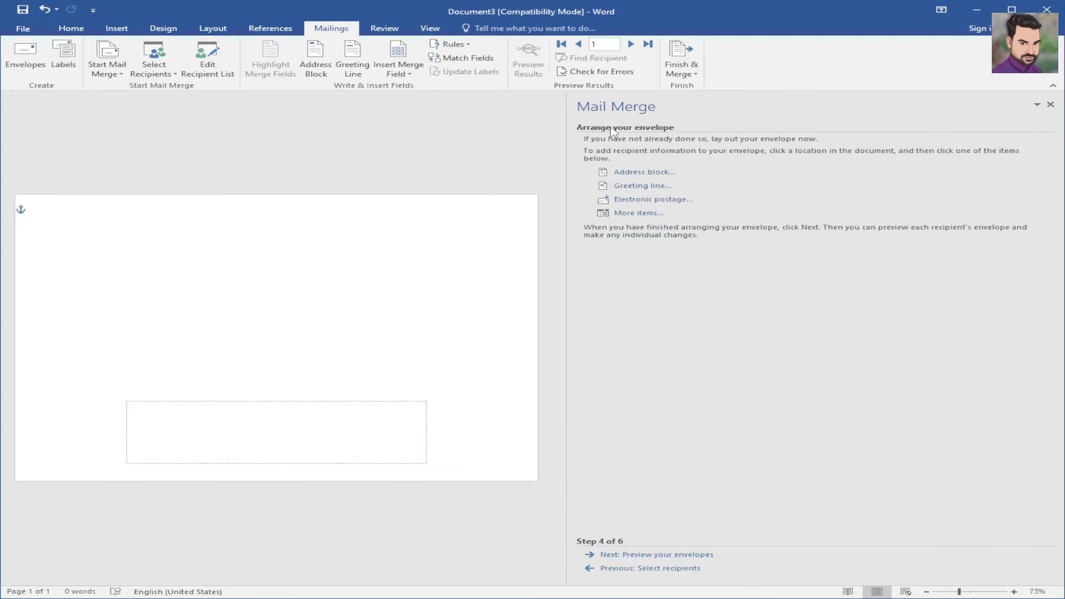
- At the envelope's top-left, set 26-point text and insert the «First_Name» merge field
{"action": "left_click", "coordinate": [59, 226]}
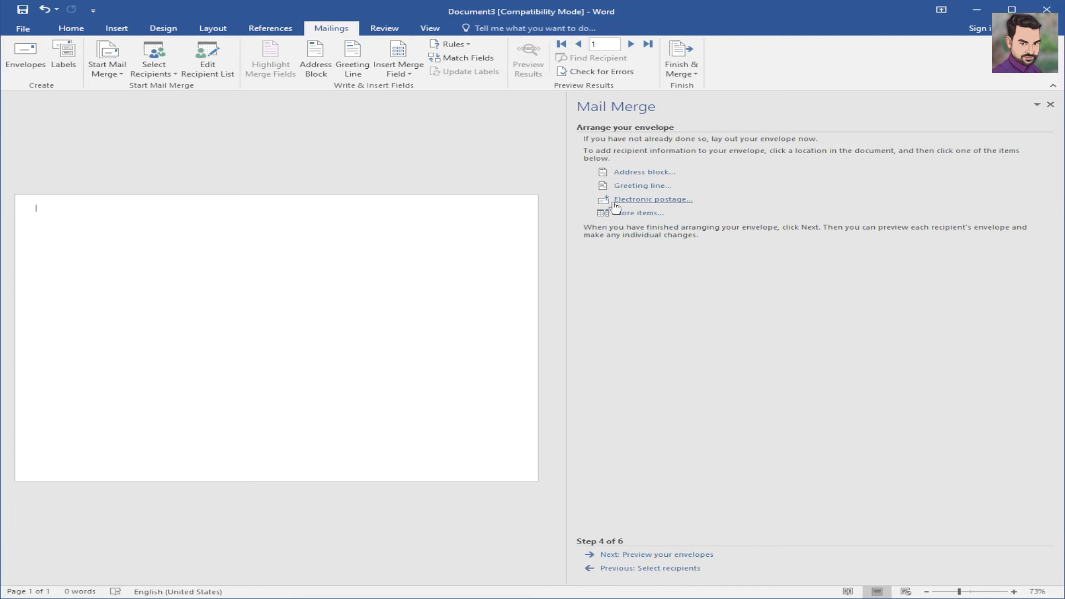
{"action": "left_click", "coordinate": [636, 214]}
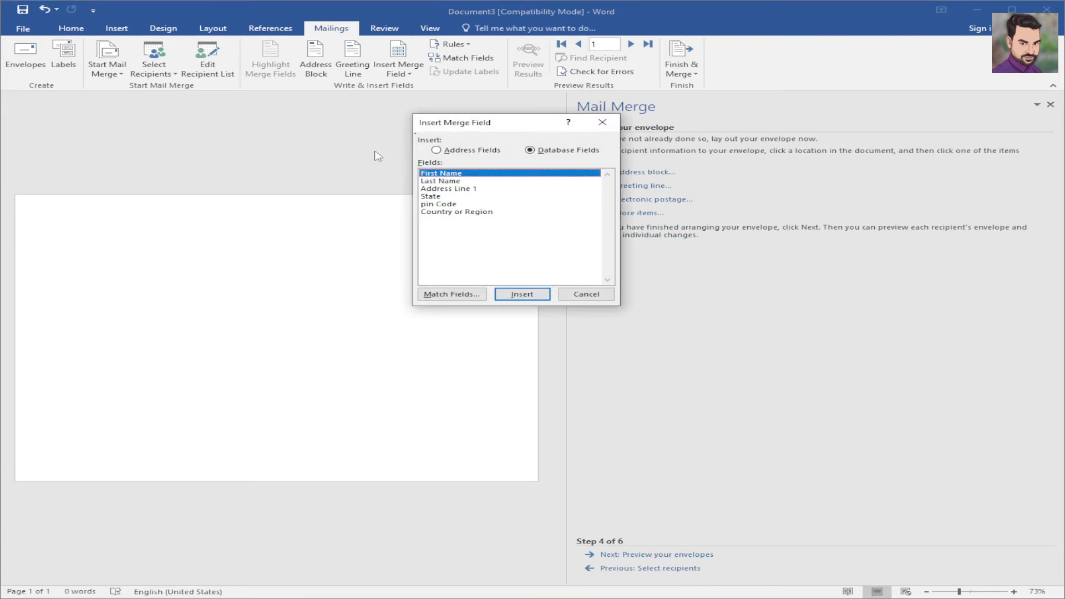
{"action": "left_click", "coordinate": [602, 122]}
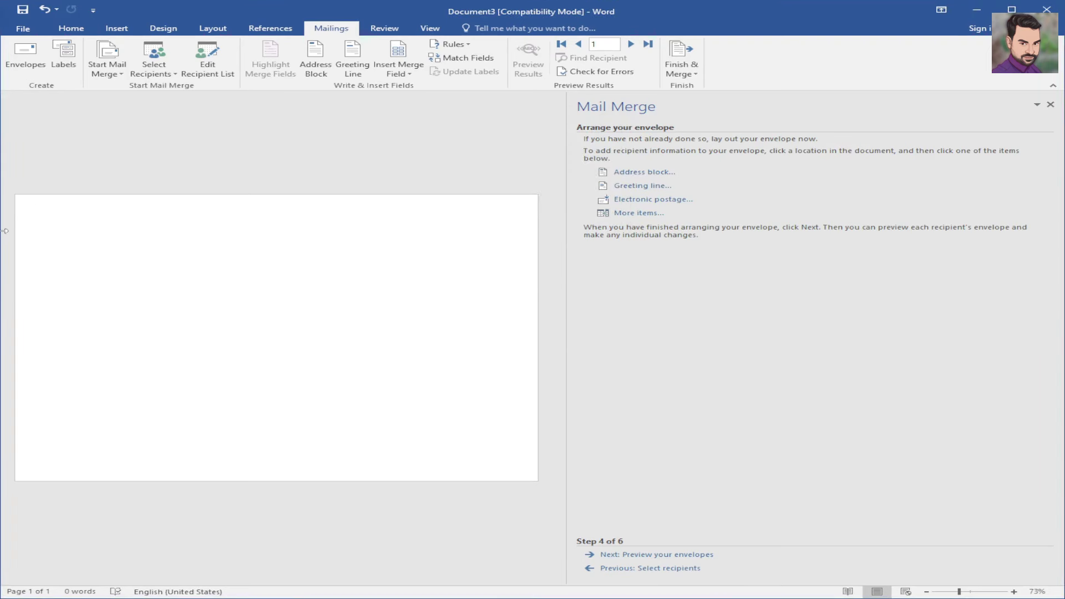
{"action": "left_click", "coordinate": [71, 28]}
{"action": "left_click", "coordinate": [222, 49]}
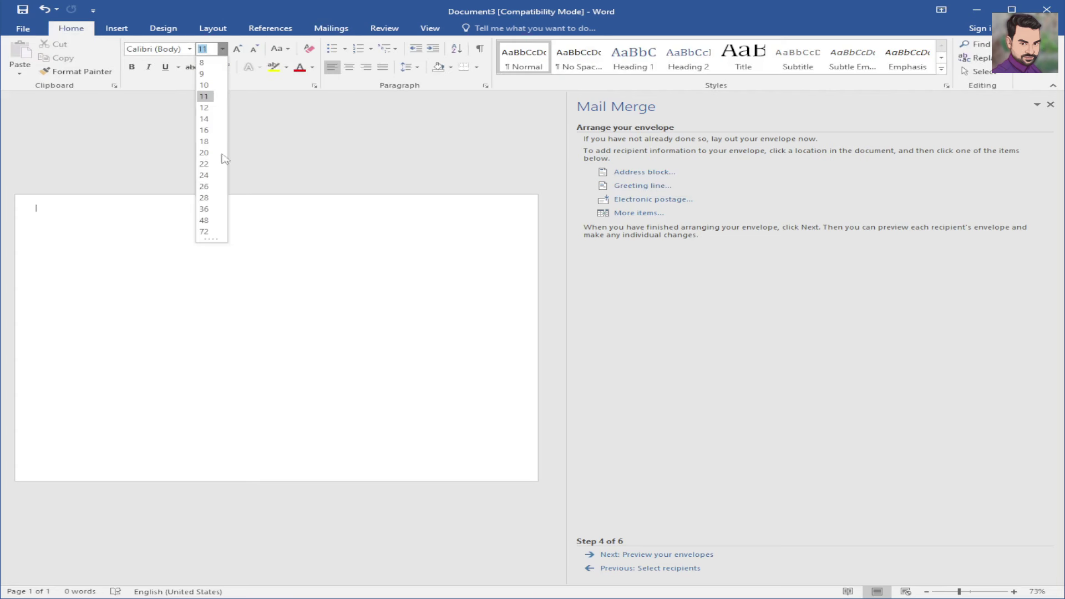
{"action": "left_click", "coordinate": [205, 184]}
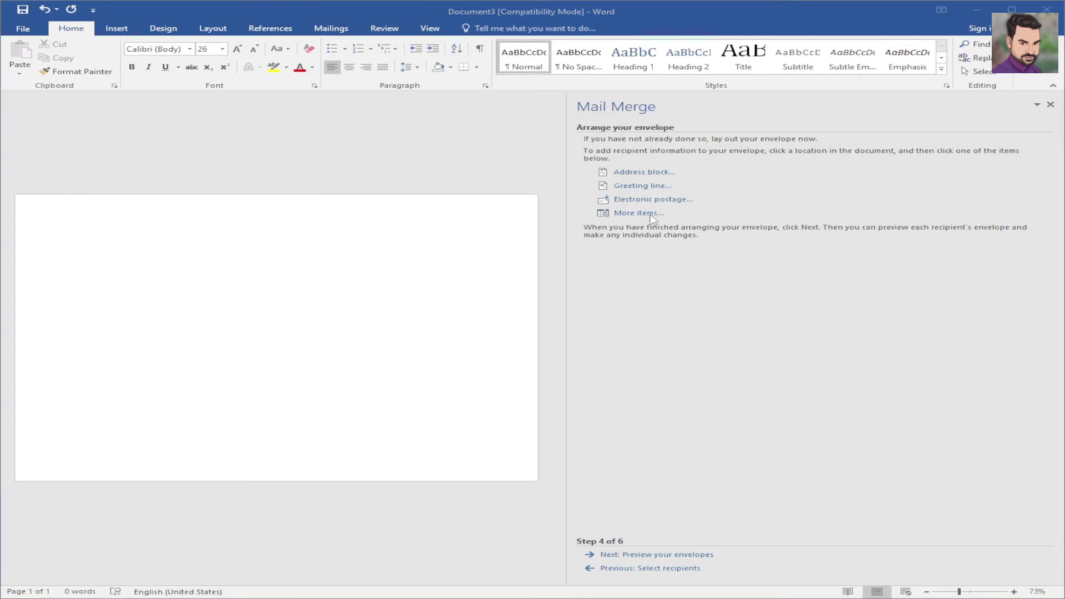
{"action": "left_click", "coordinate": [651, 214]}
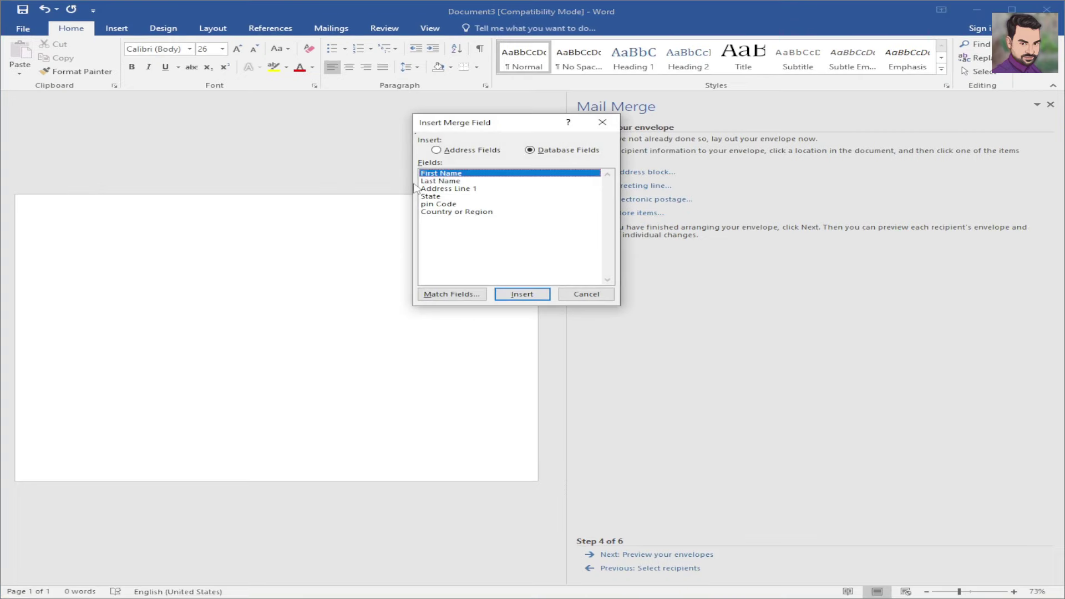
{"action": "left_click", "coordinate": [517, 299]}
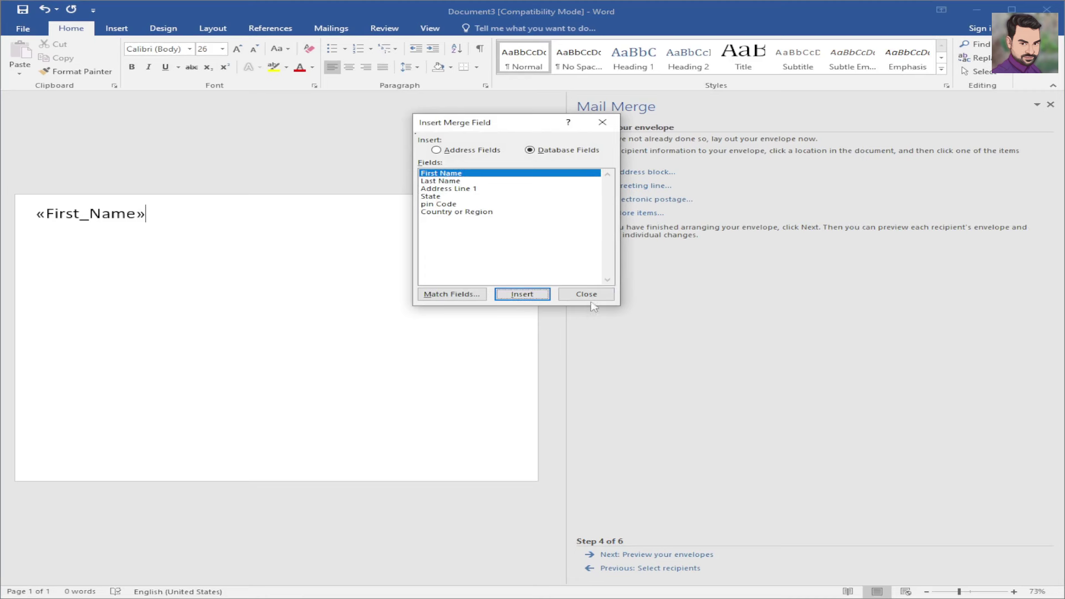
{"action": "left_click", "coordinate": [602, 122]}
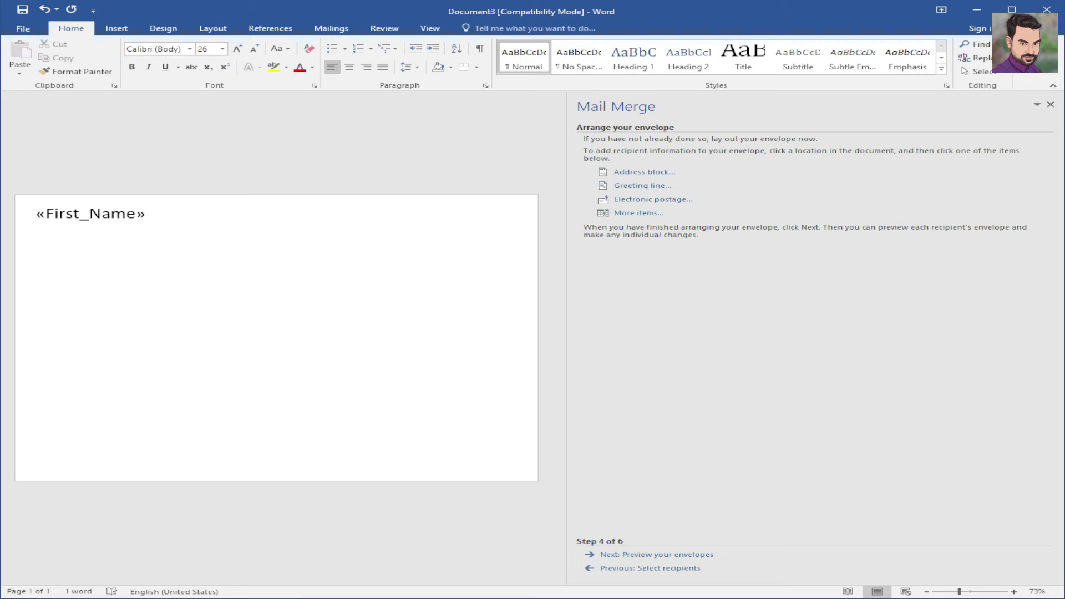
- Insert the «Last_Name» merge field after «First_Name»
{"action": "left_click", "coordinate": [621, 213]}
{"action": "key", "text": "ctrl+1"}
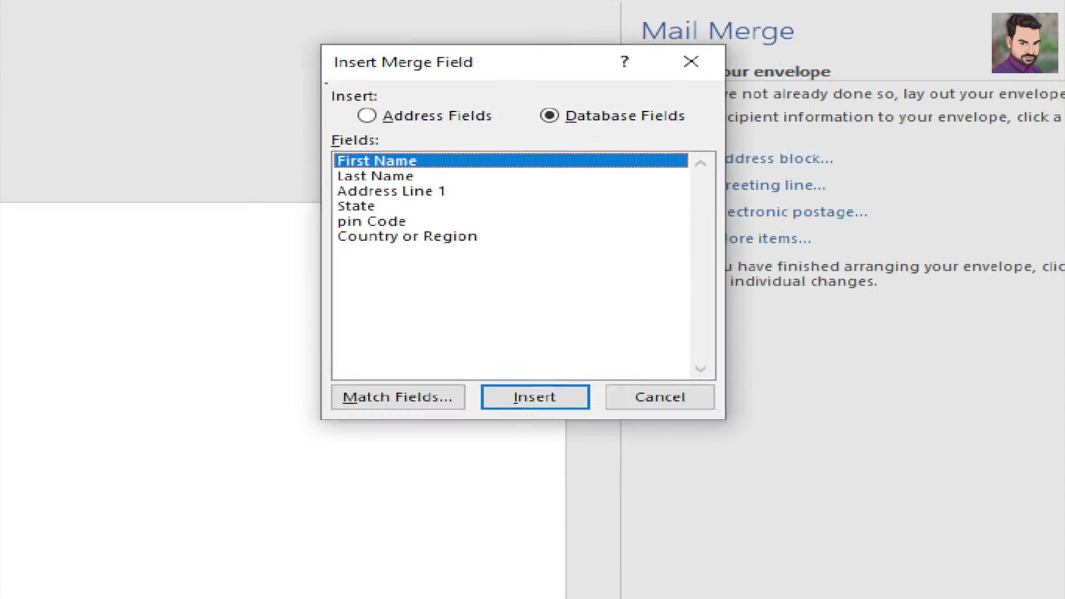
{"action": "left_click", "coordinate": [509, 188]}
{"action": "left_click_drag", "start_coordinate": [444, 175], "coordinate": [514, 159]}
{"action": "key", "text": "Escape"}
{"action": "left_click", "coordinate": [497, 183]}
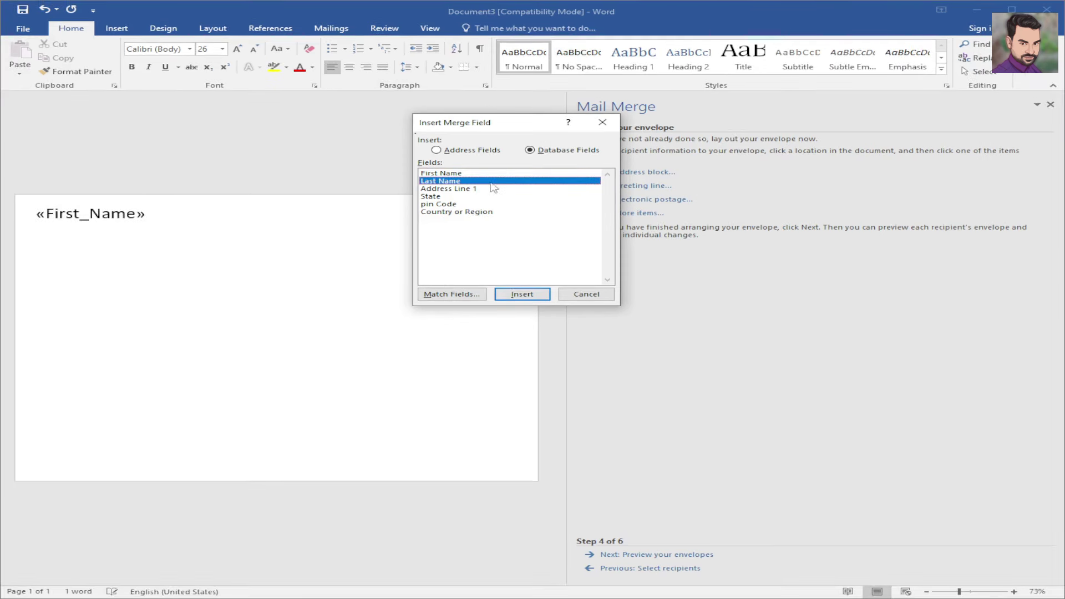
{"action": "left_click", "coordinate": [530, 297]}
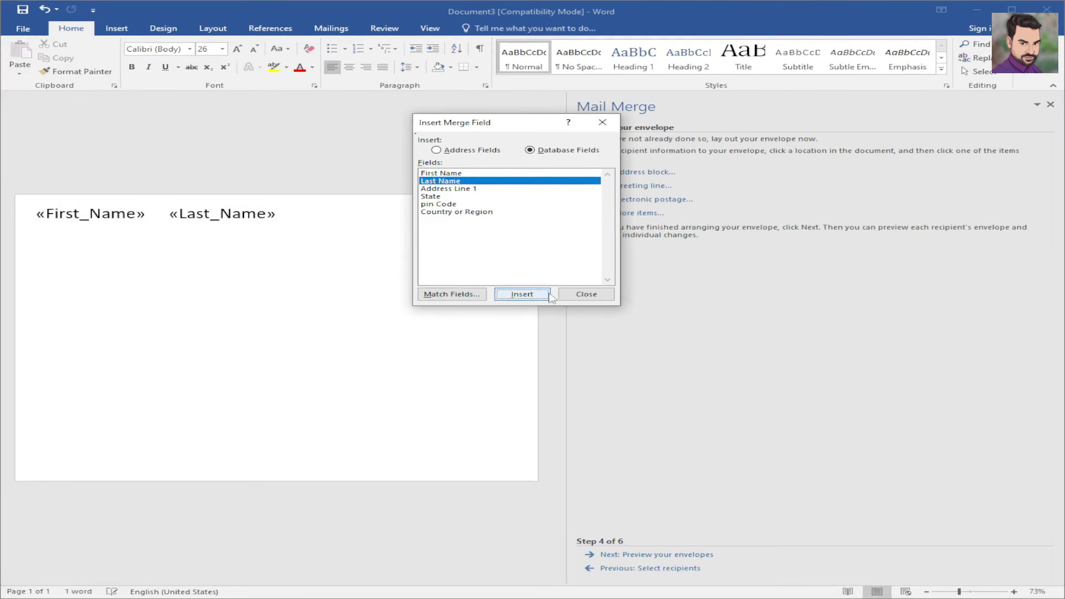
{"action": "left_click", "coordinate": [581, 296]}
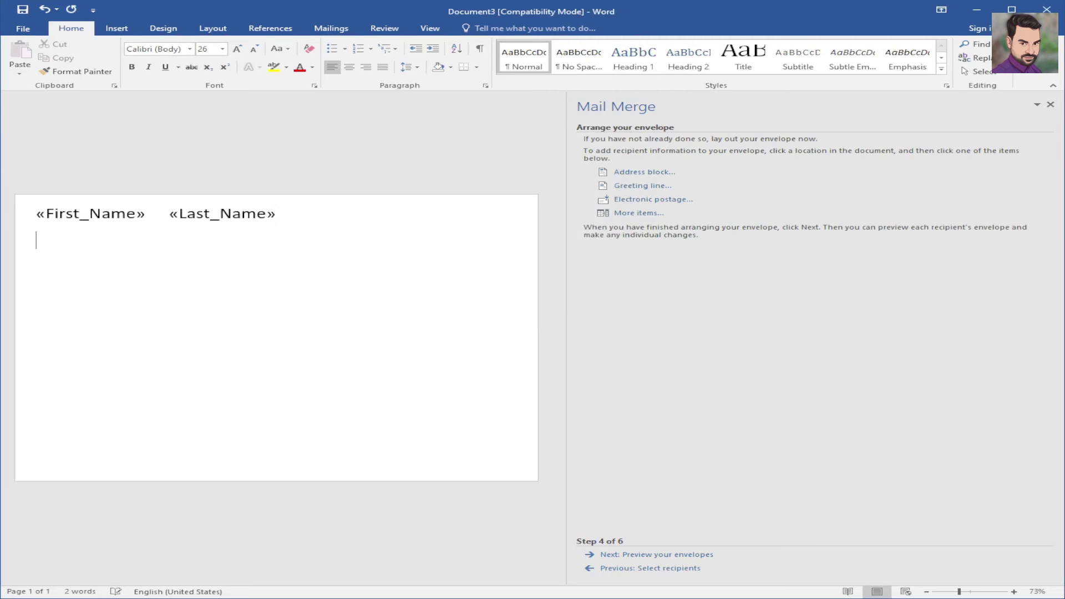
- Add the «Address_Line_1» and «State» merge fields on the second line
{"action": "left_click", "coordinate": [638, 213]}
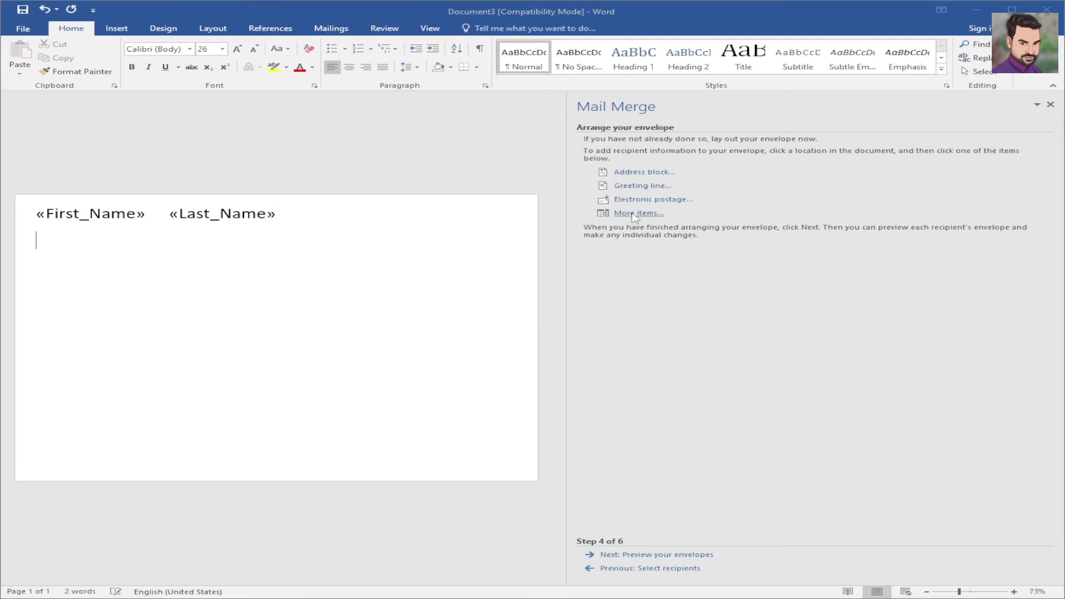
{"action": "left_click", "coordinate": [448, 191]}
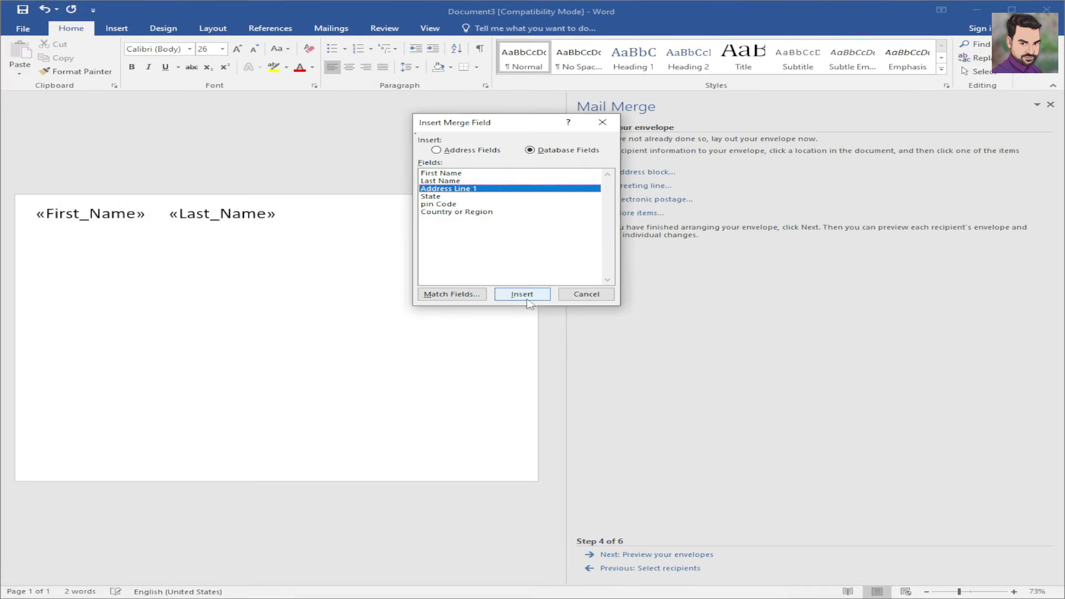
{"action": "left_click", "coordinate": [557, 409]}
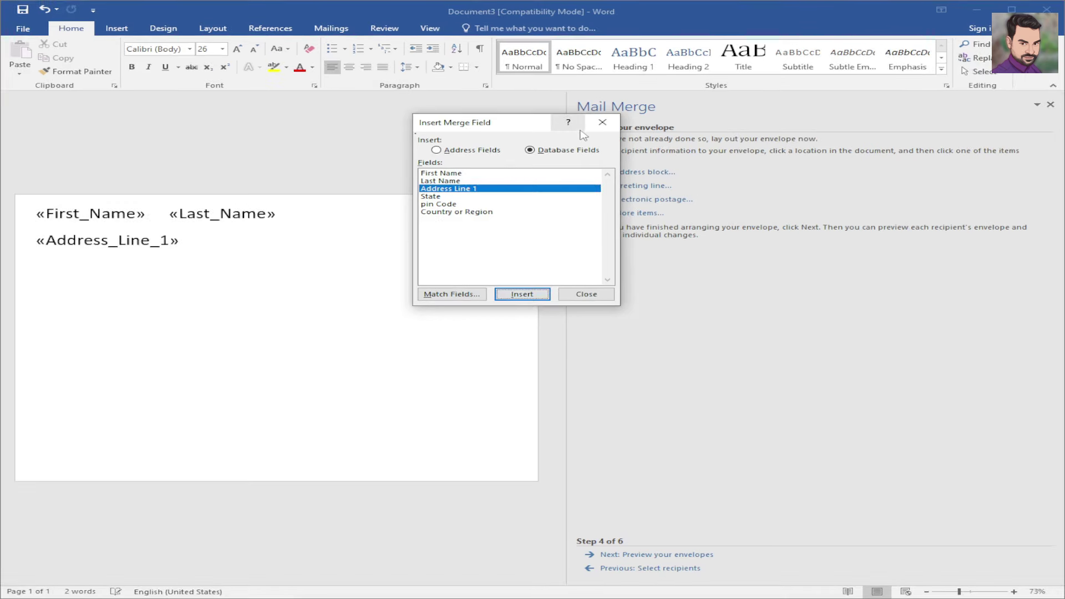
{"action": "left_click", "coordinate": [598, 128]}
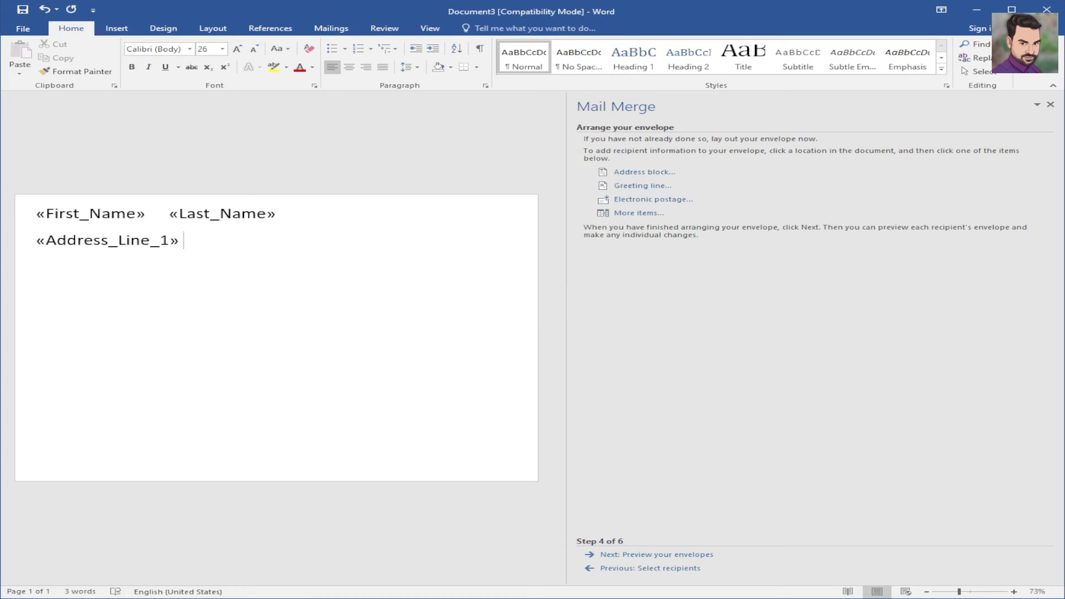
{"action": "left_click", "coordinate": [621, 212]}
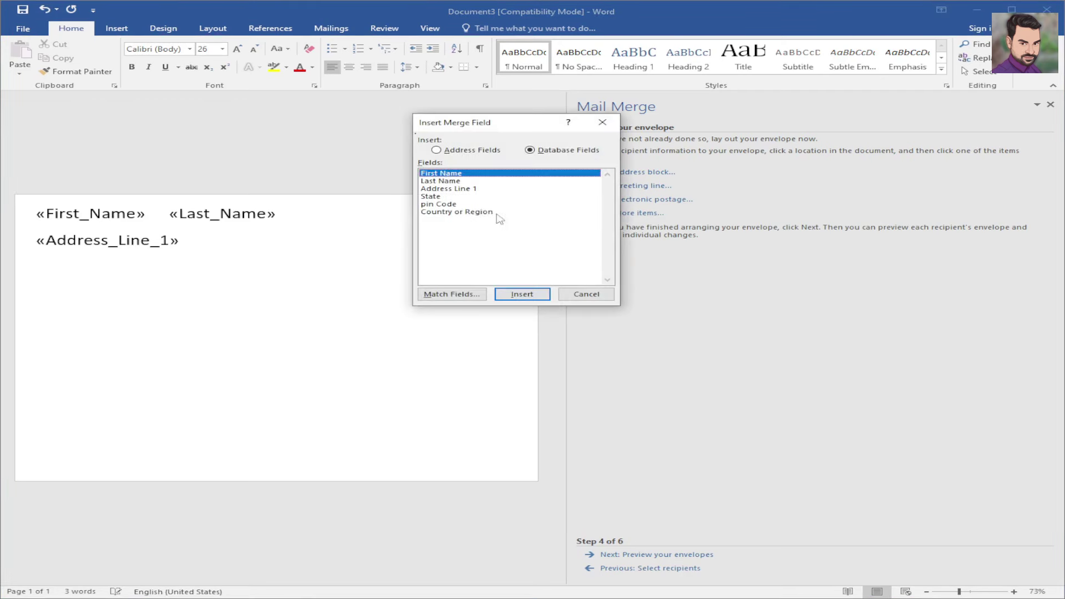
{"action": "left_click", "coordinate": [440, 197]}
{"action": "left_click", "coordinate": [515, 295]}
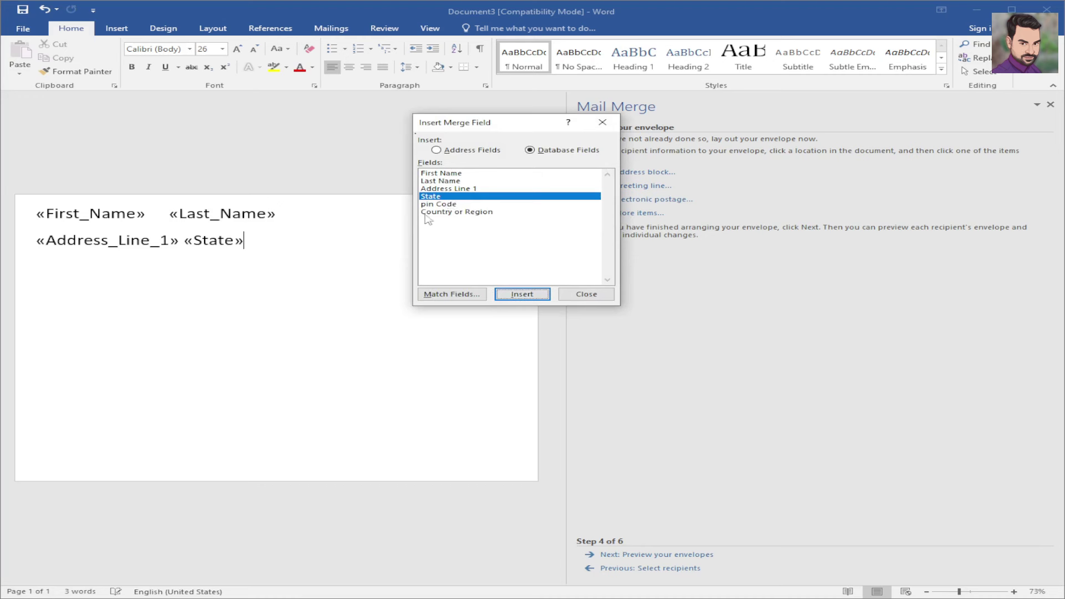
{"action": "left_click", "coordinate": [574, 297]}
- Put the «Country_or_Region» merge field on a new third line
{"action": "key", "text": "Return"}
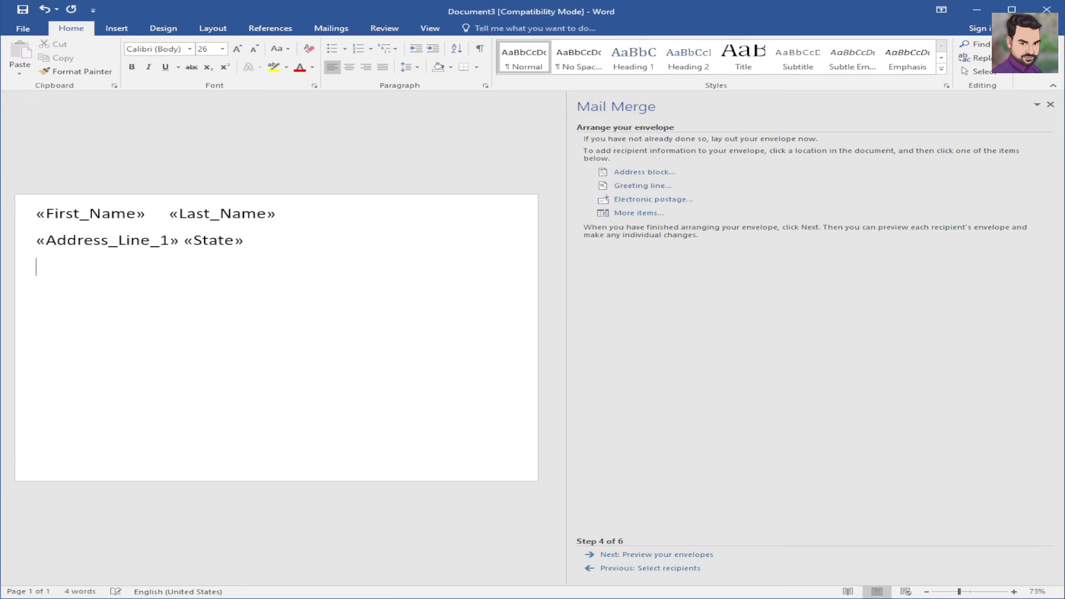
{"action": "left_click", "coordinate": [617, 213]}
{"action": "left_click", "coordinate": [469, 213]}
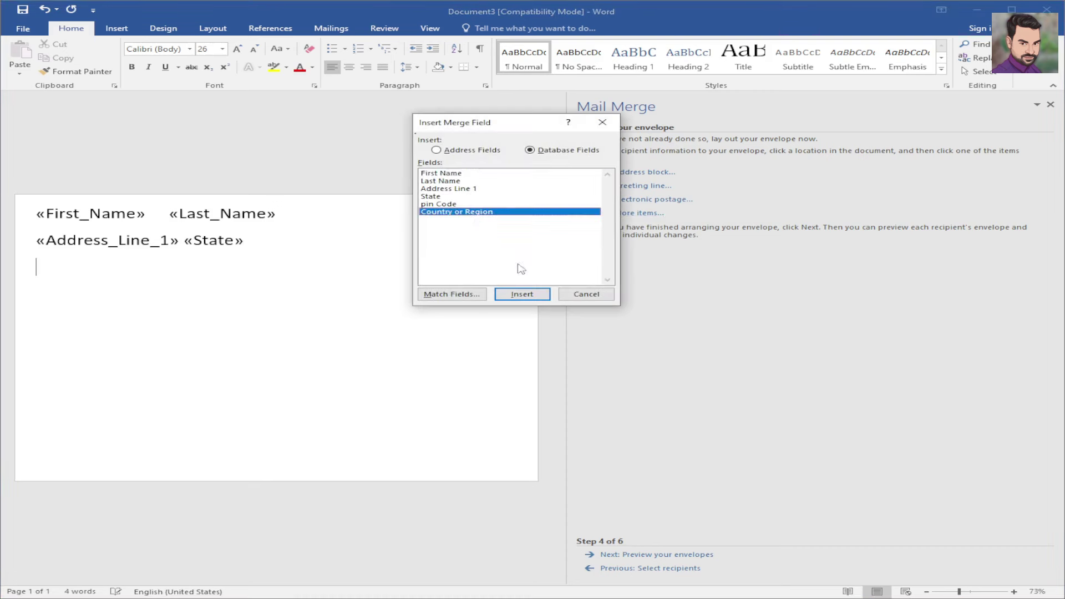
{"action": "left_click", "coordinate": [523, 295]}
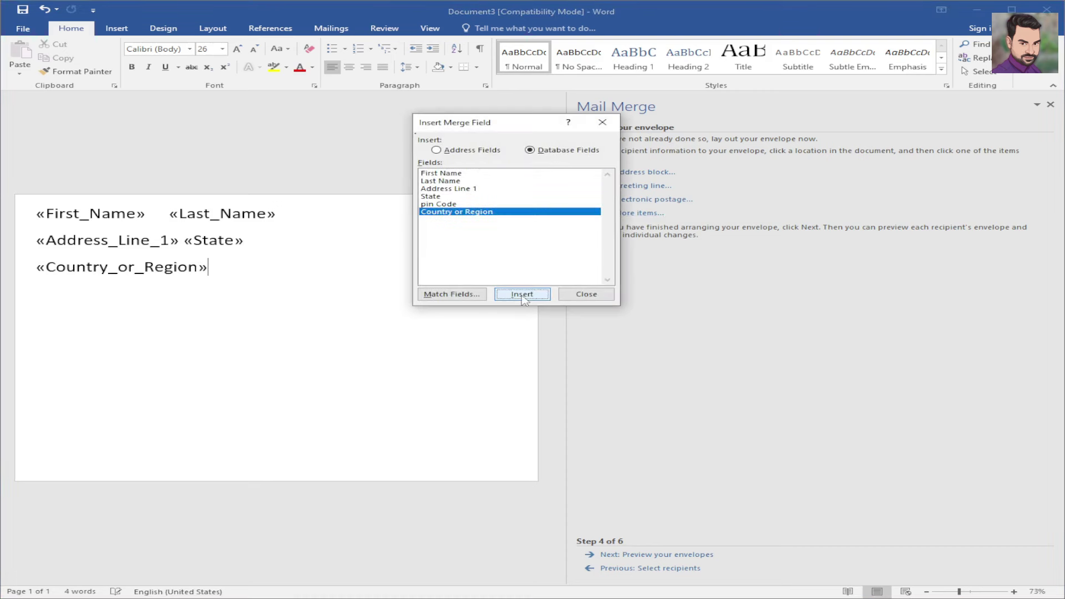
{"action": "left_click", "coordinate": [586, 295]}
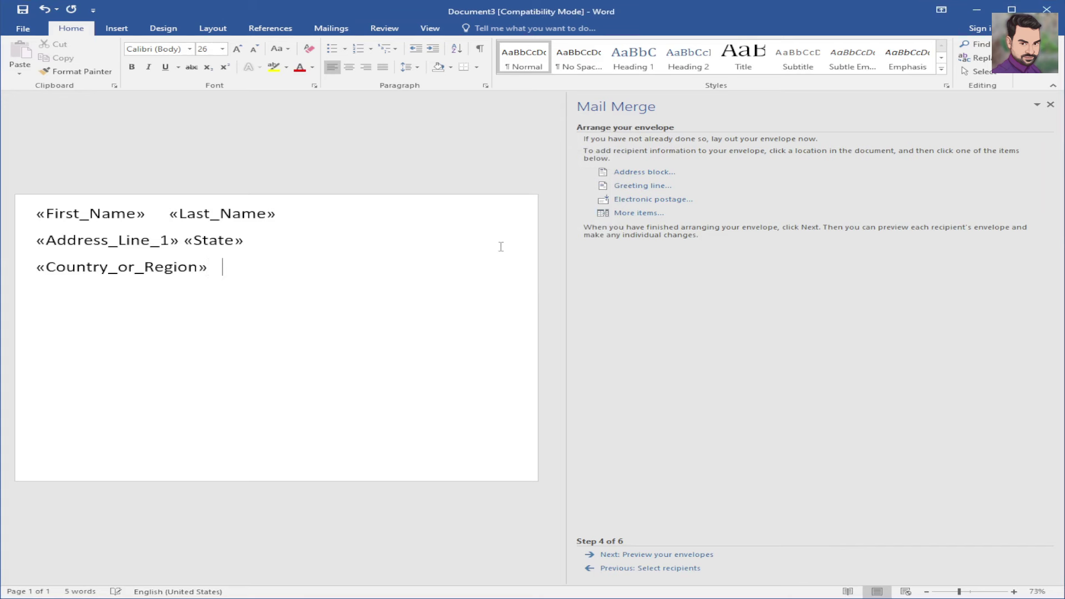
- Insert the «pin_Code» merge field after «Country_or_Region» on the third line
{"action": "left_click", "coordinate": [638, 214]}
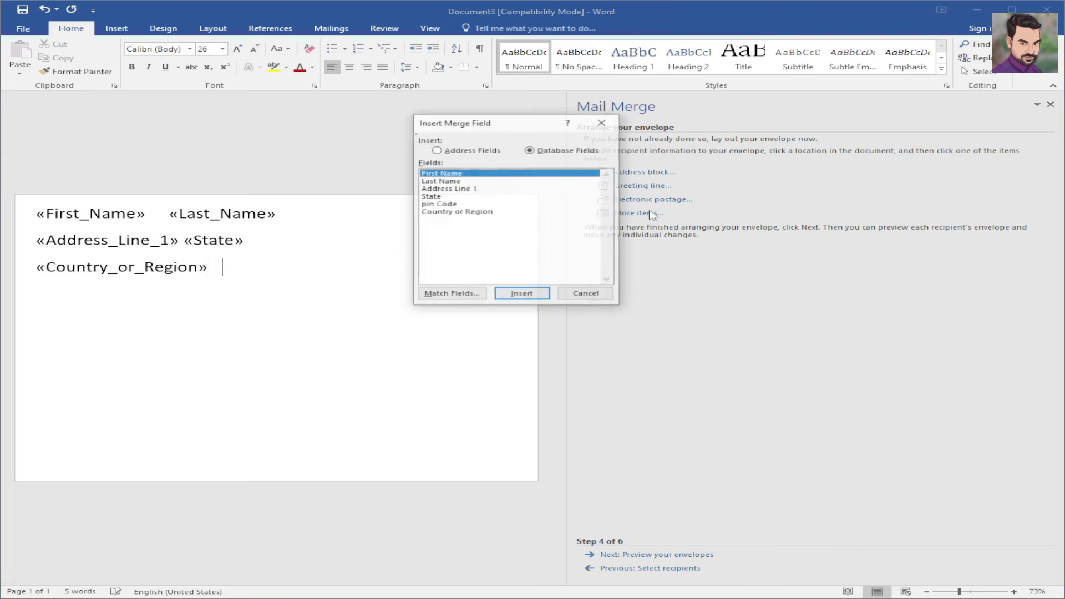
{"action": "left_click", "coordinate": [449, 204]}
{"action": "left_click_drag", "start_coordinate": [518, 211], "coordinate": [619, 171]}
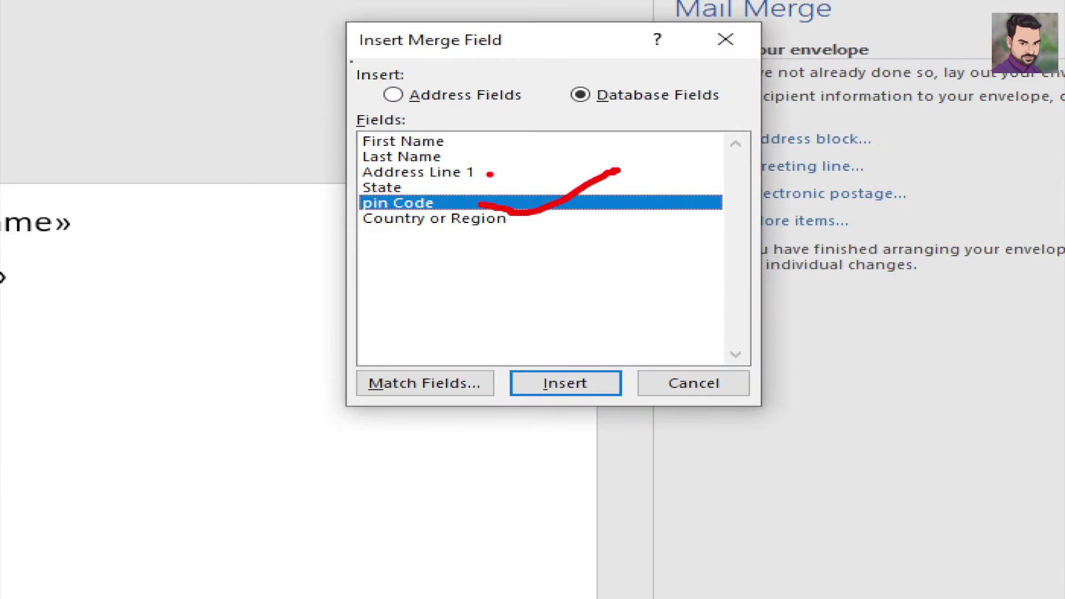
{"action": "left_click_drag", "start_coordinate": [456, 138], "coordinate": [511, 127]}
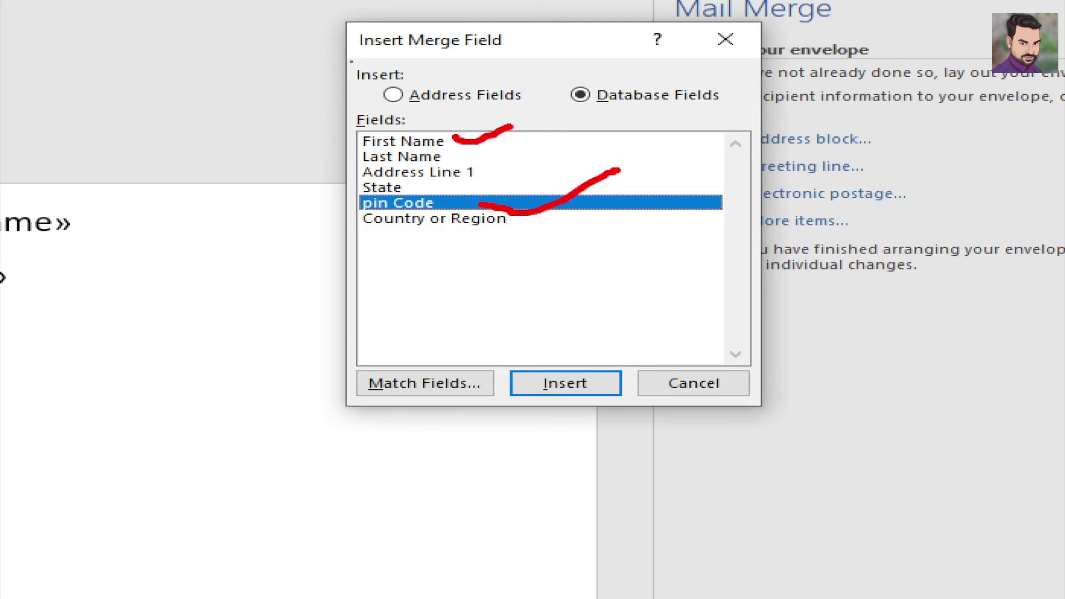
{"action": "left_click_drag", "start_coordinate": [461, 159], "coordinate": [546, 132]}
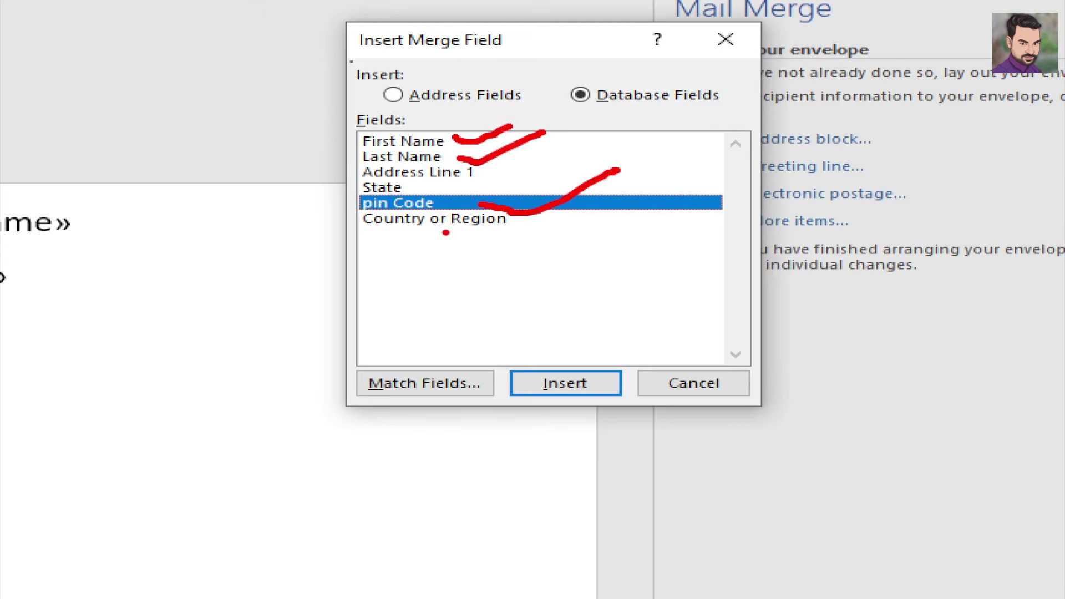
{"action": "left_click_drag", "start_coordinate": [445, 232], "coordinate": [508, 221]}
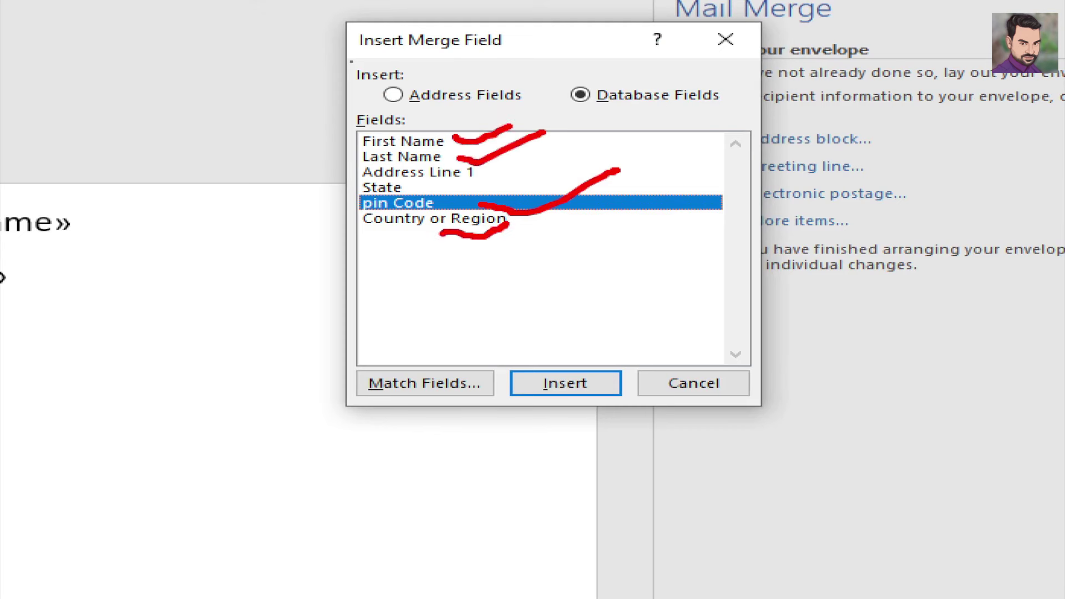
{"action": "key", "text": "Escape"}
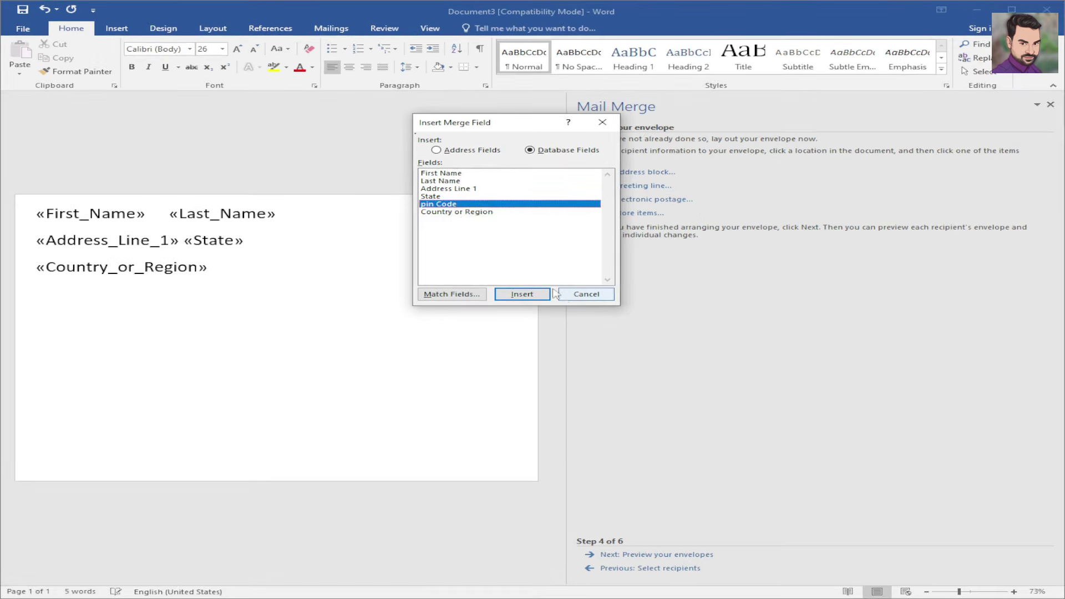
{"action": "left_click", "coordinate": [532, 295]}
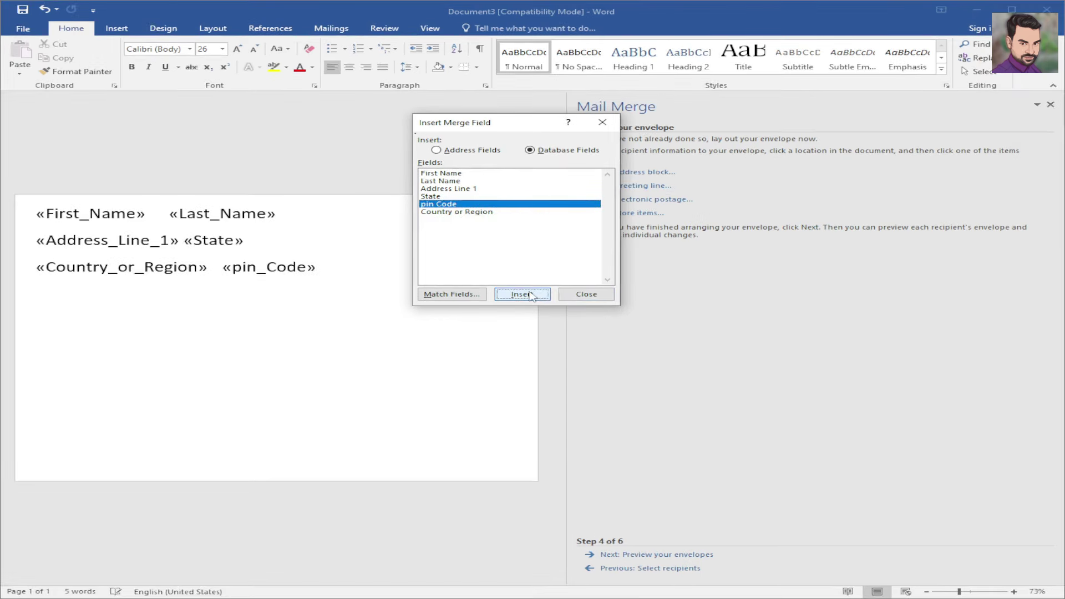
{"action": "left_click", "coordinate": [602, 123]}
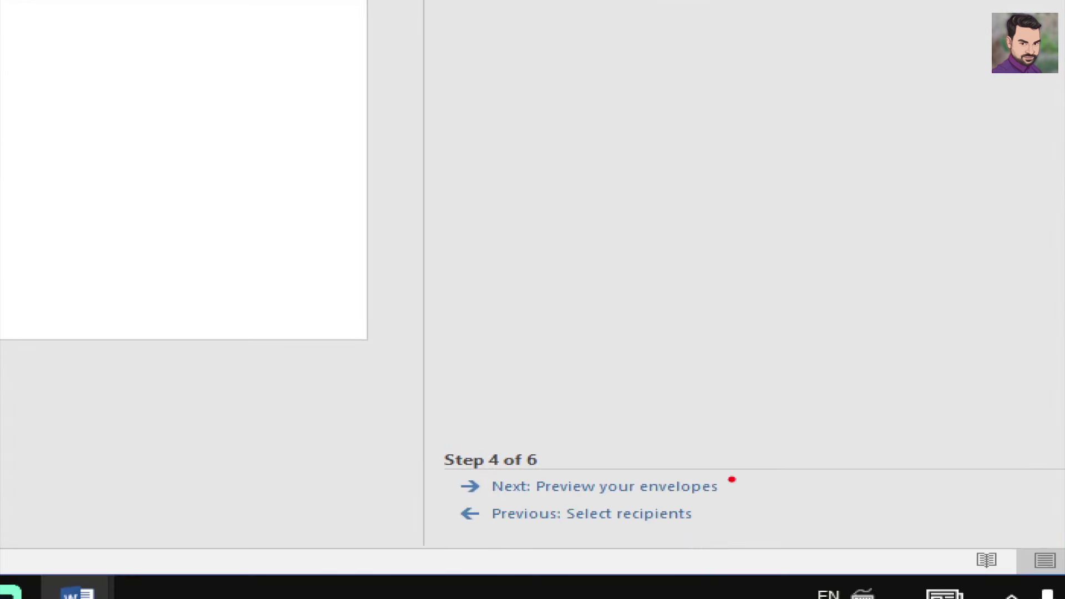
- Show the Mailings tab and review the Start Mail Merge options, leaving the fields unchanged
{"action": "left_click_drag", "start_coordinate": [732, 479], "coordinate": [825, 446]}
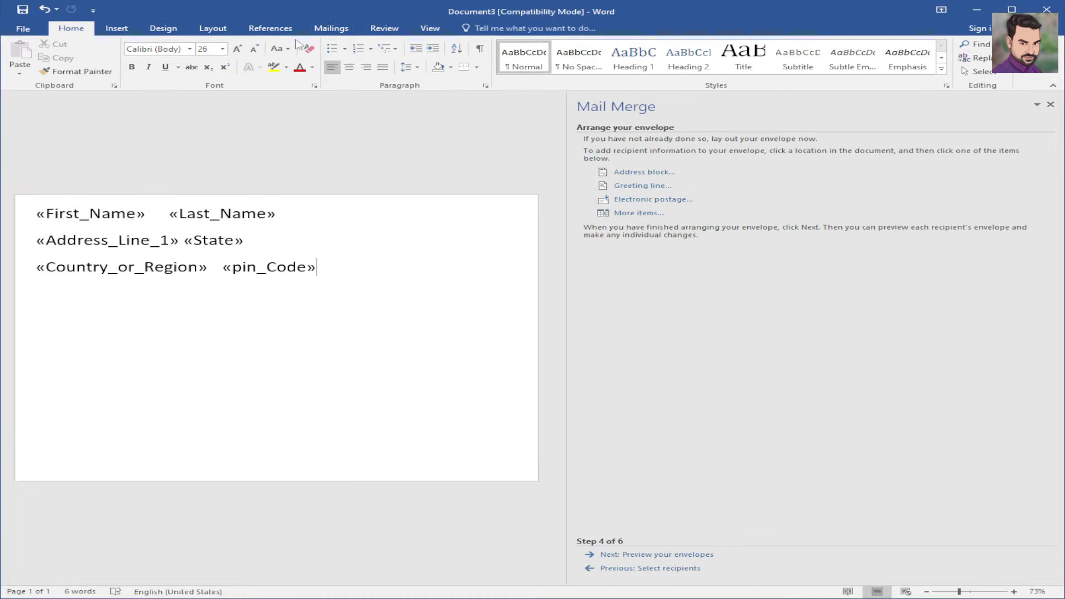
{"action": "left_click", "coordinate": [335, 28]}
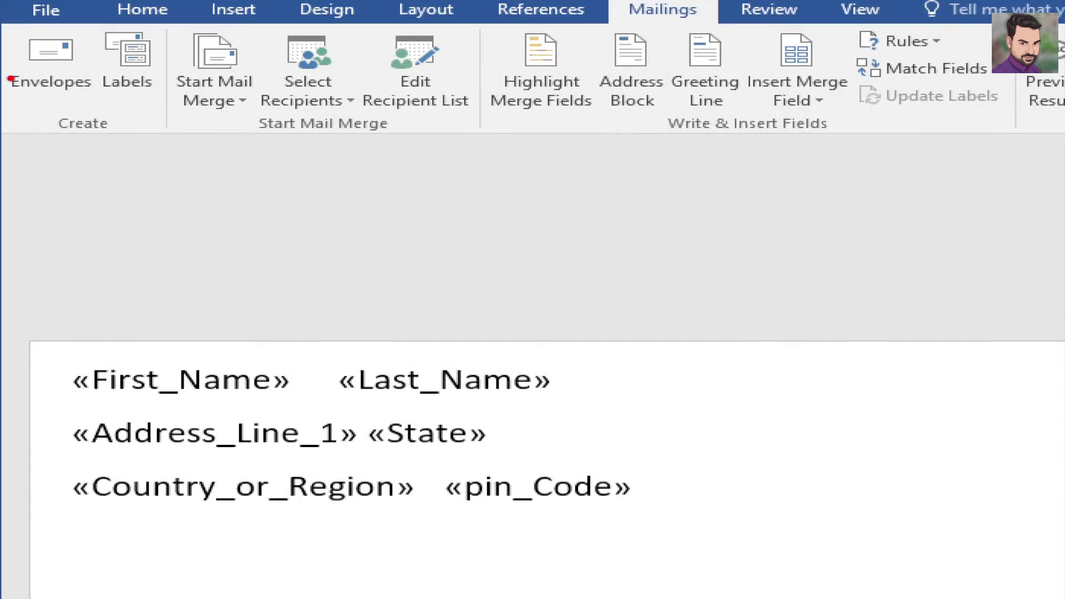
{"action": "mouse_move", "coordinate": [16, 63]}
{"action": "left_mouse_down"}
{"action": "mouse_move", "coordinate": [55, 76]}
{"action": "mouse_move", "coordinate": [102, 65]}
{"action": "left_mouse_up"}
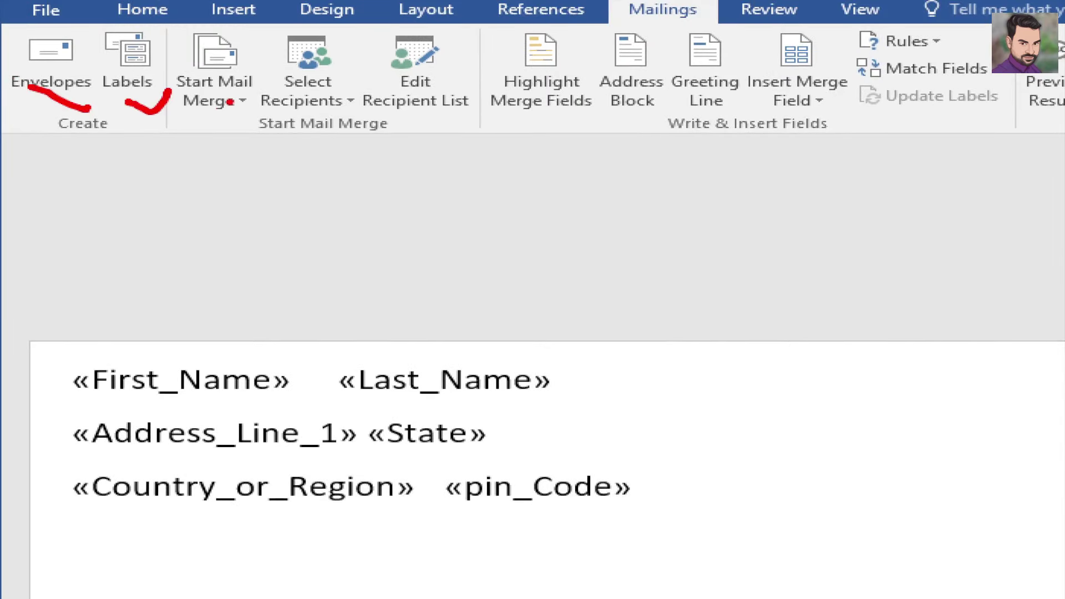
{"action": "left_click_drag", "start_coordinate": [229, 102], "coordinate": [264, 84]}
{"action": "left_click", "coordinate": [243, 87]}
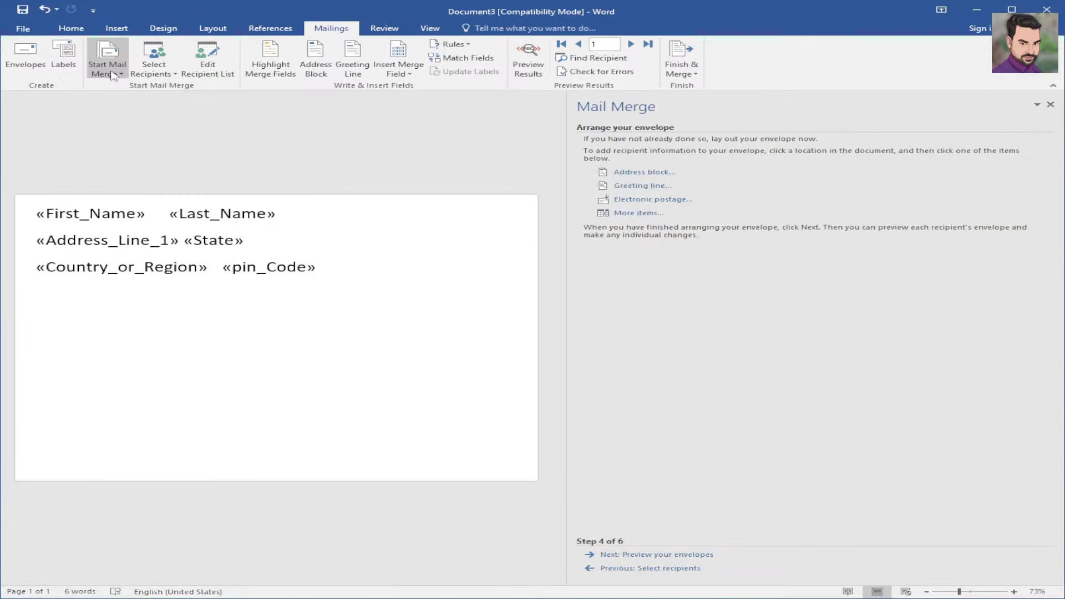
{"action": "left_click", "coordinate": [214, 92]}
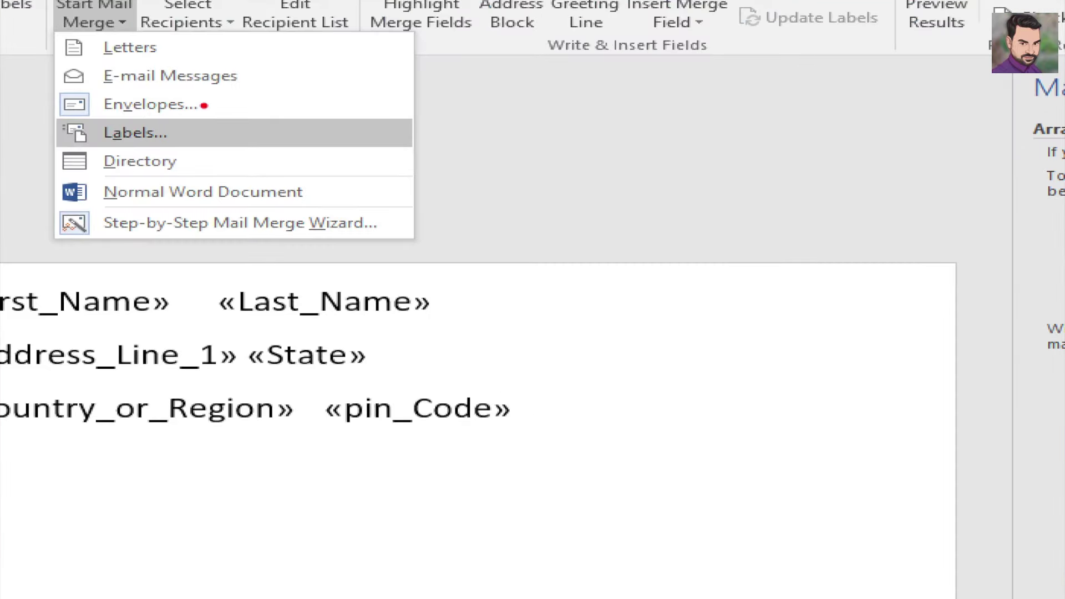
{"action": "left_click_drag", "start_coordinate": [204, 105], "coordinate": [257, 94]}
{"action": "left_click_drag", "start_coordinate": [172, 236], "coordinate": [273, 194]}
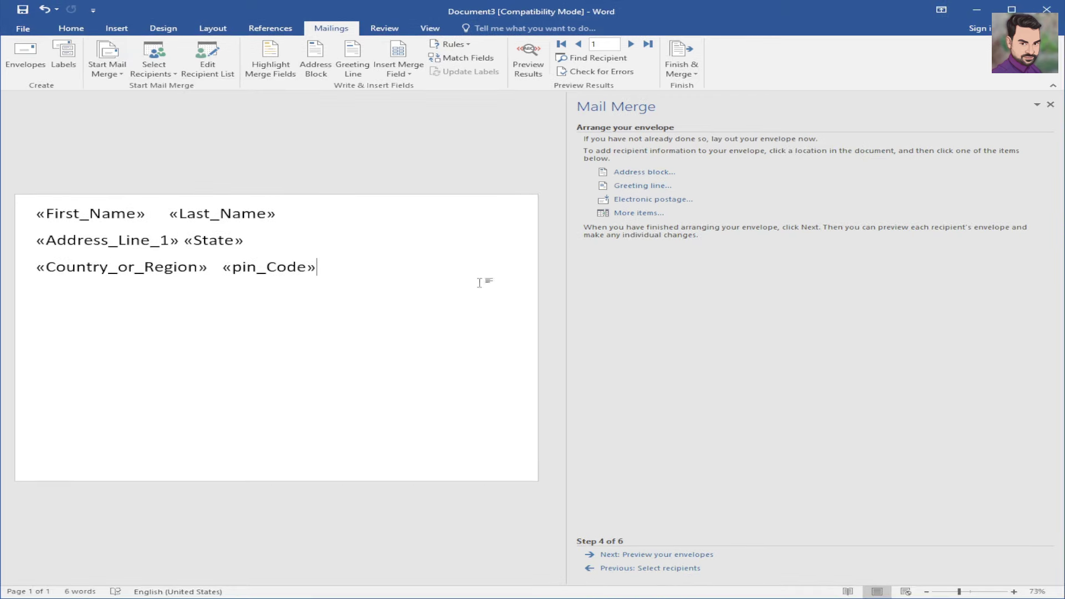
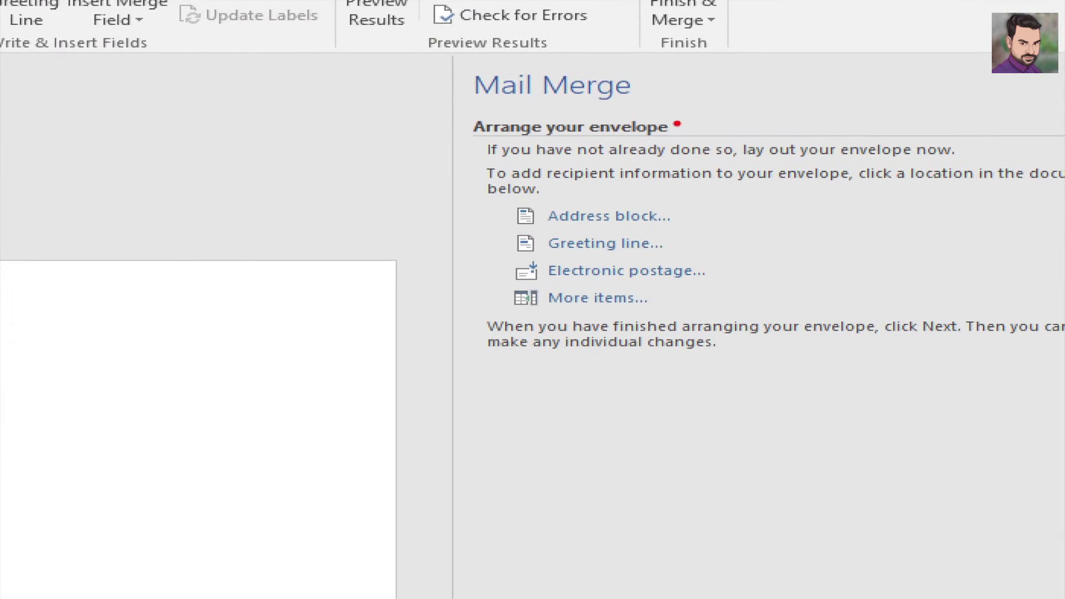
- Annotate the Mail Merge pane's step 4 options on screen
{"action": "left_click_drag", "start_coordinate": [675, 124], "coordinate": [743, 95]}
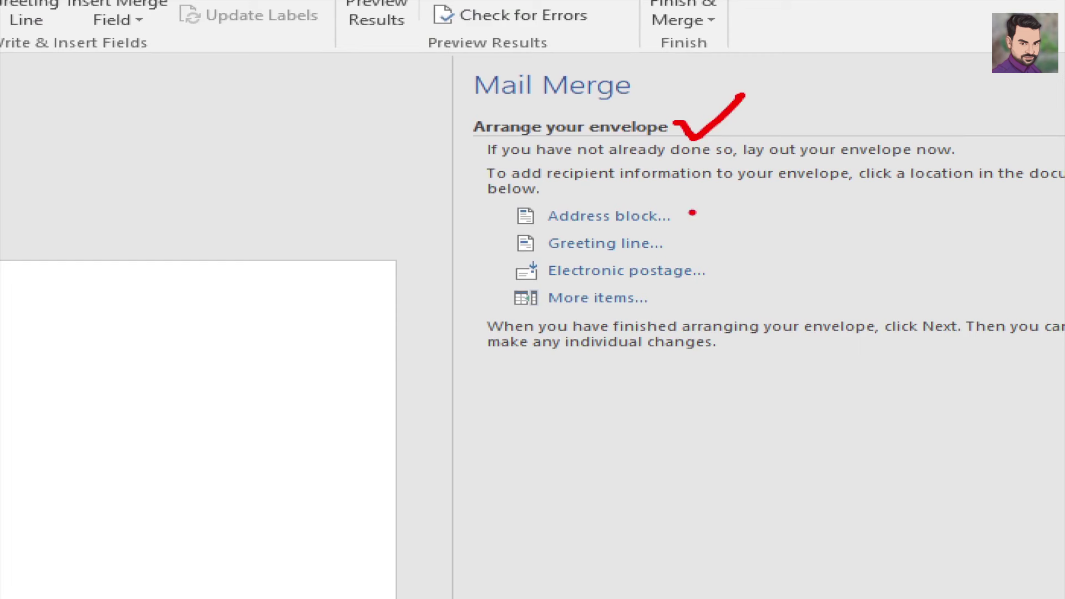
{"action": "left_click_drag", "start_coordinate": [688, 211], "coordinate": [750, 194]}
{"action": "mouse_move", "coordinate": [691, 250]}
{"action": "left_mouse_down"}
{"action": "mouse_move", "coordinate": [734, 236]}
{"action": "mouse_move", "coordinate": [771, 256]}
{"action": "left_mouse_up"}
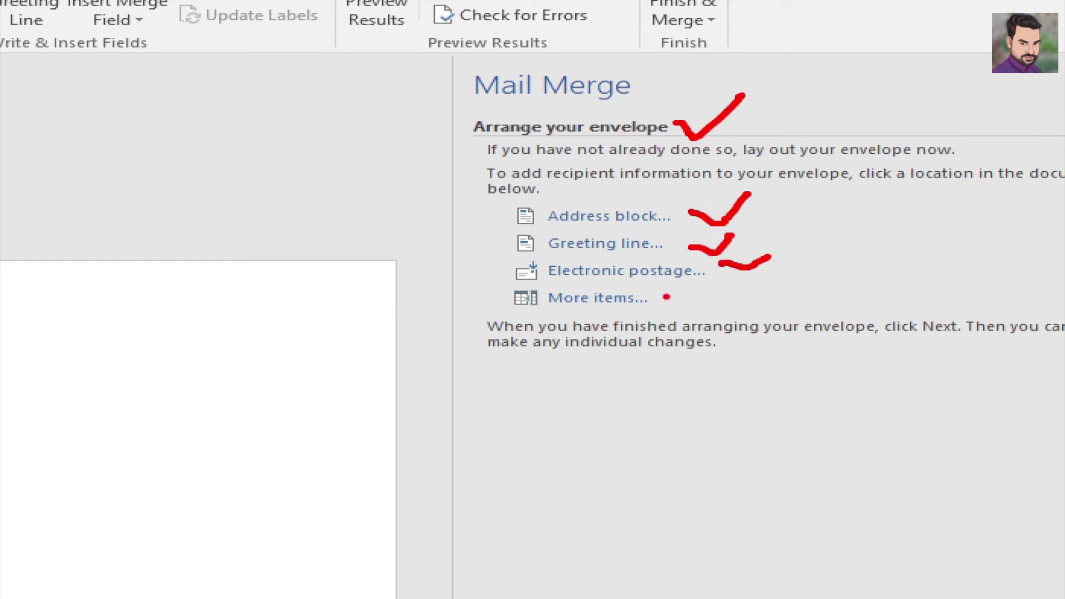
{"action": "left_click_drag", "start_coordinate": [666, 297], "coordinate": [705, 295]}
{"action": "left_click_drag", "start_coordinate": [462, 188], "coordinate": [809, 350]}
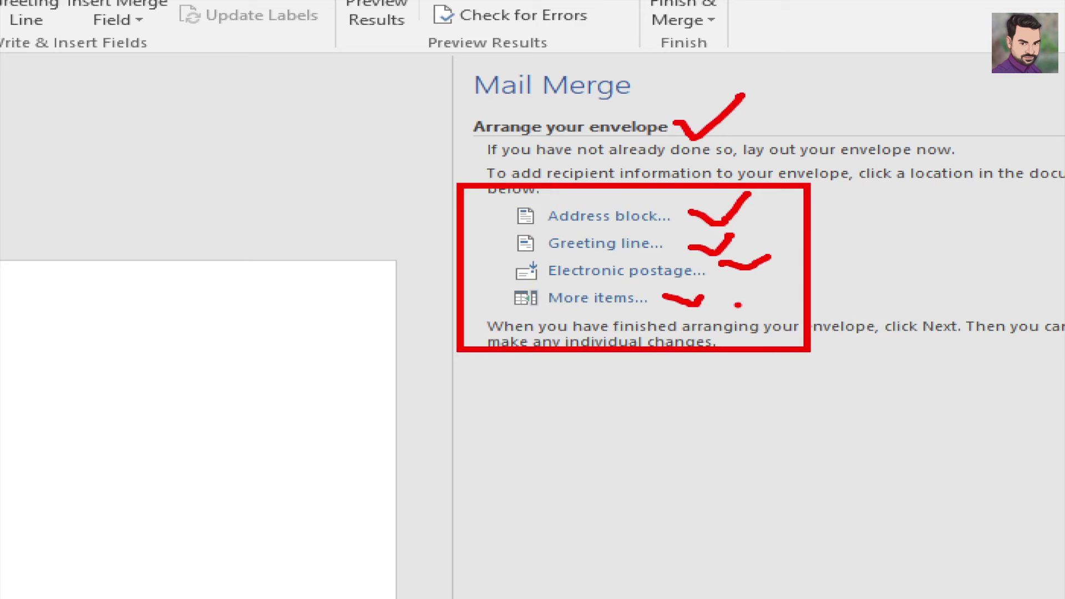
{"action": "key", "text": "Escape"}
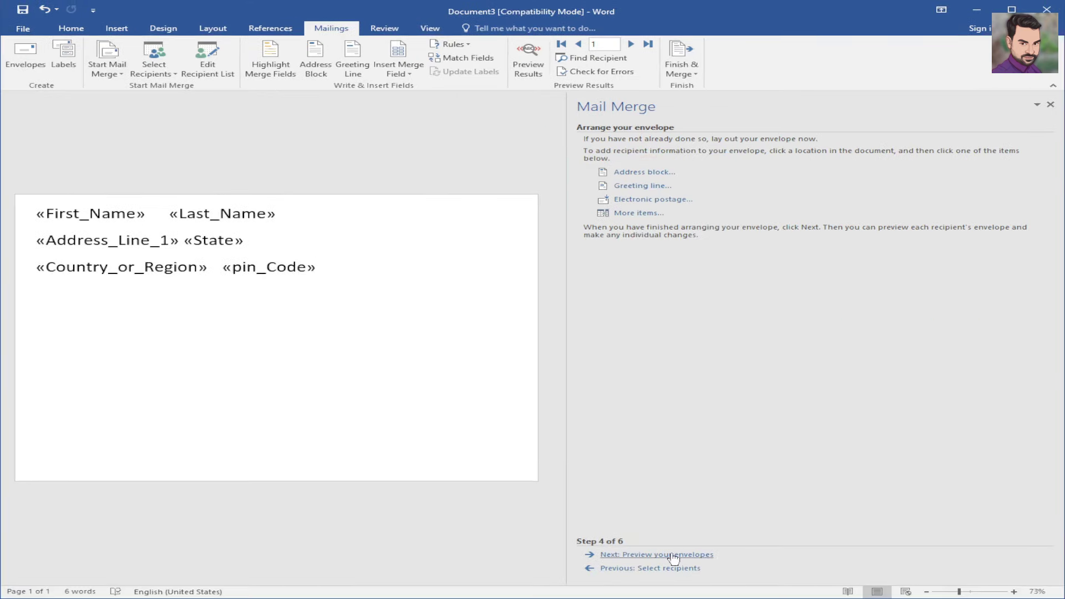
{"action": "key", "text": "ctrl+1"}
{"action": "left_click", "coordinate": [673, 548]}
{"action": "left_click_drag", "start_coordinate": [783, 542], "coordinate": [882, 506]}
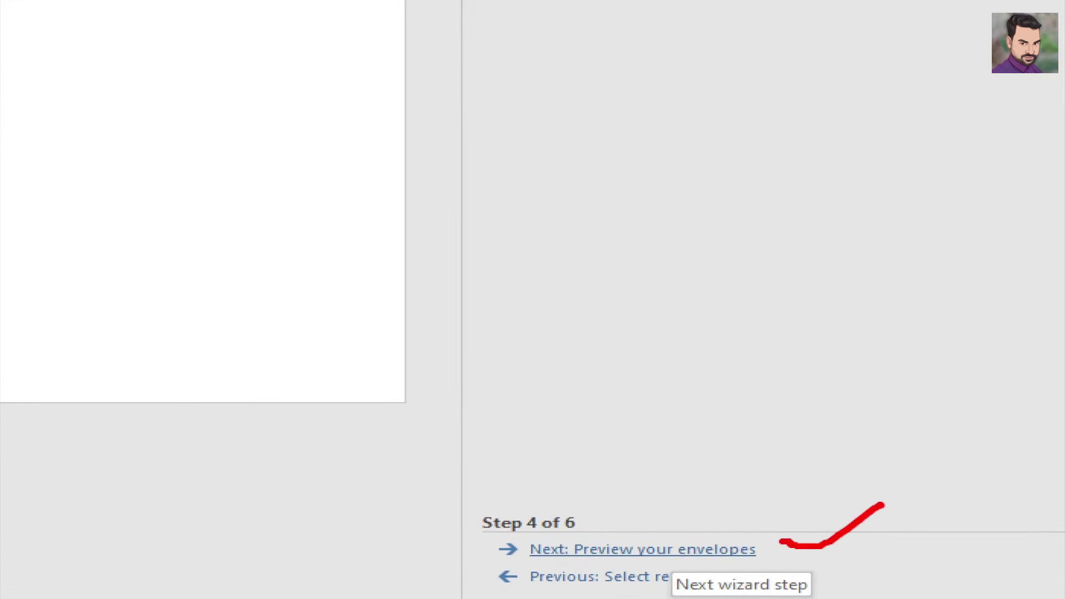
{"action": "key", "text": "Escape"}
- Preview the merged envelope and mark the first recipient's name, address and pin code
{"action": "left_click", "coordinate": [671, 556]}
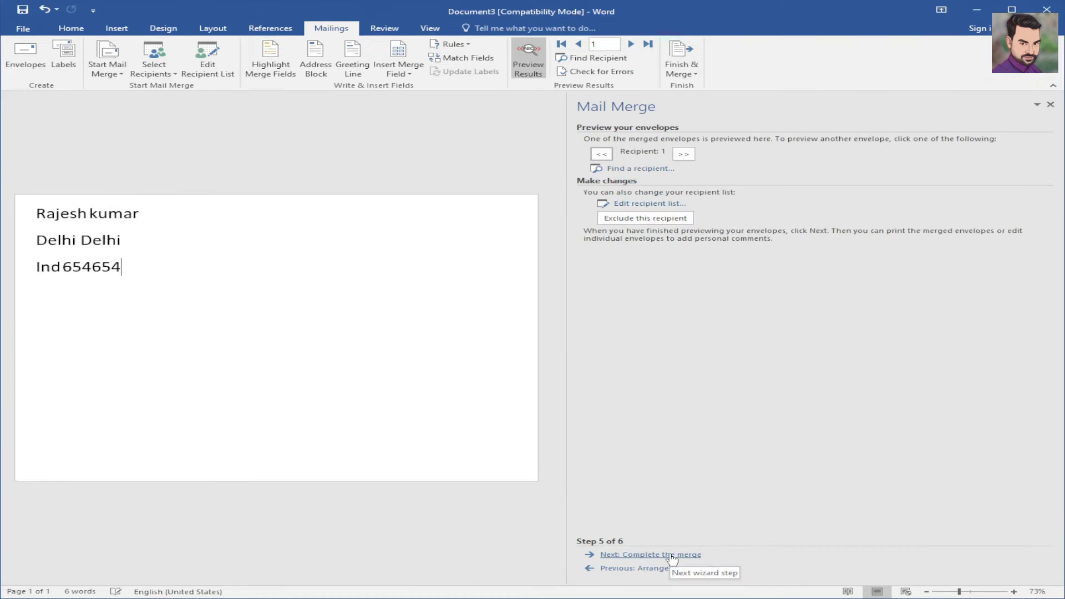
{"action": "left_click", "coordinate": [166, 269]}
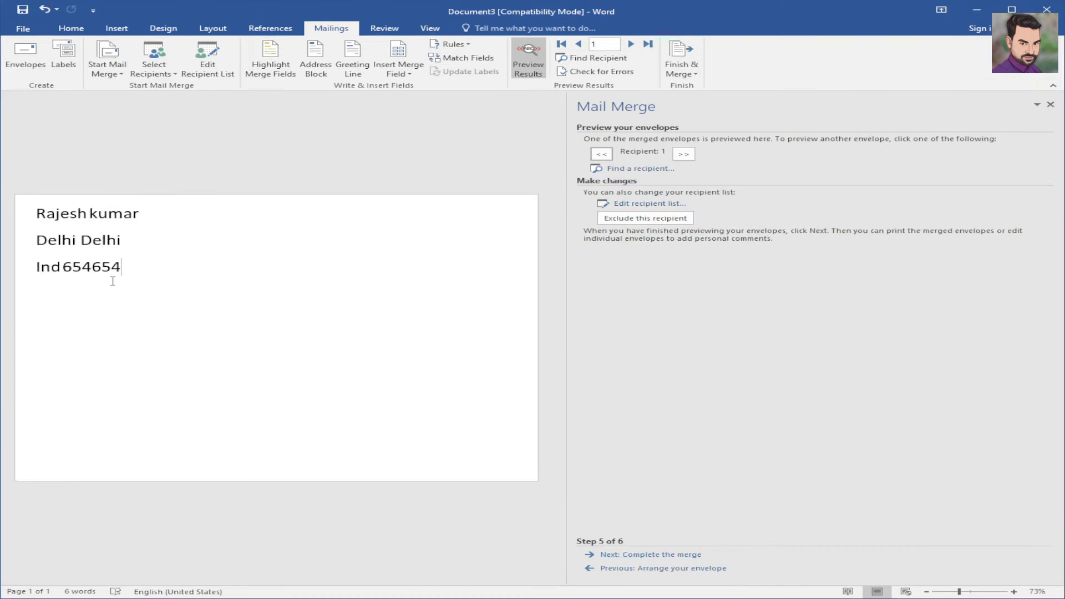
{"action": "key", "text": "ctrl+1"}
{"action": "left_click_drag", "start_coordinate": [166, 233], "coordinate": [187, 233]}
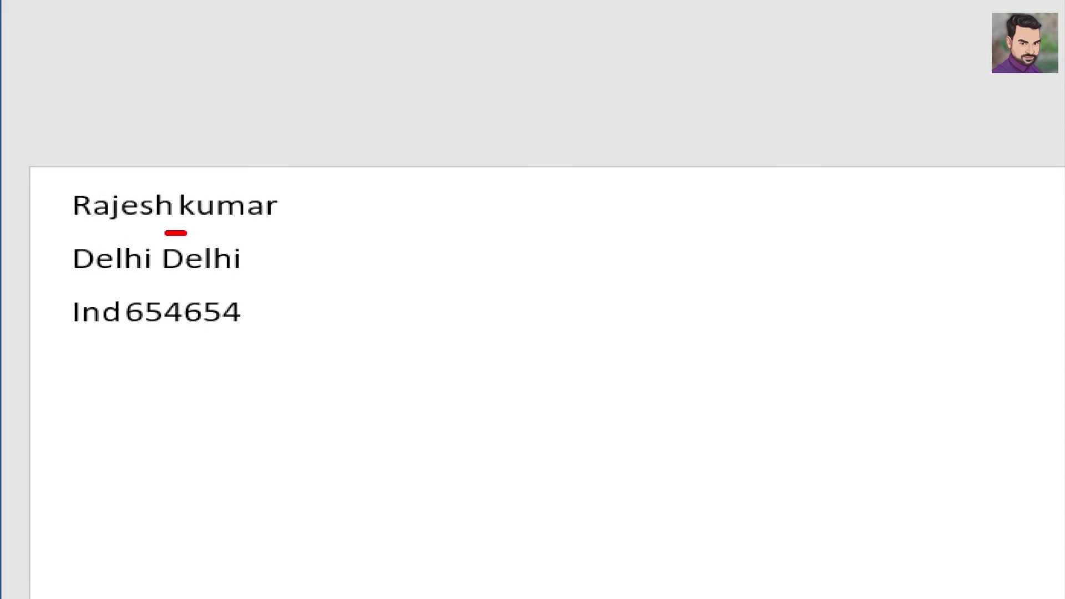
{"action": "left_click_drag", "start_coordinate": [204, 281], "coordinate": [271, 282]}
{"action": "left_click_drag", "start_coordinate": [168, 343], "coordinate": [223, 336]}
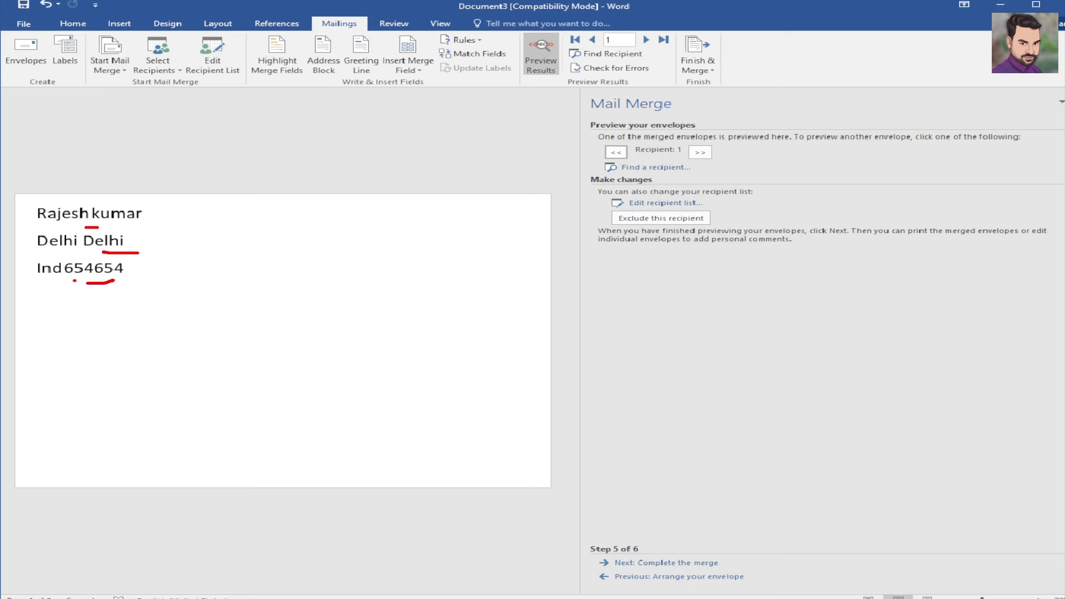
{"action": "key", "text": "Escape"}
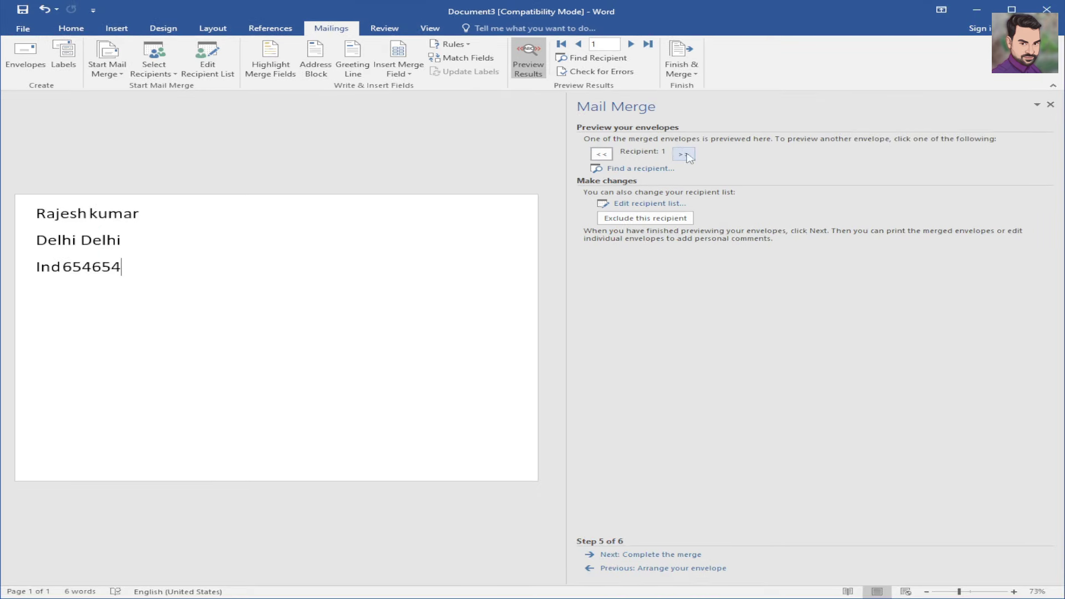
- Advance the envelope preview two records to recipient 3 and annotate the pane
{"action": "left_click", "coordinate": [684, 155]}
{"action": "left_click", "coordinate": [687, 155]}
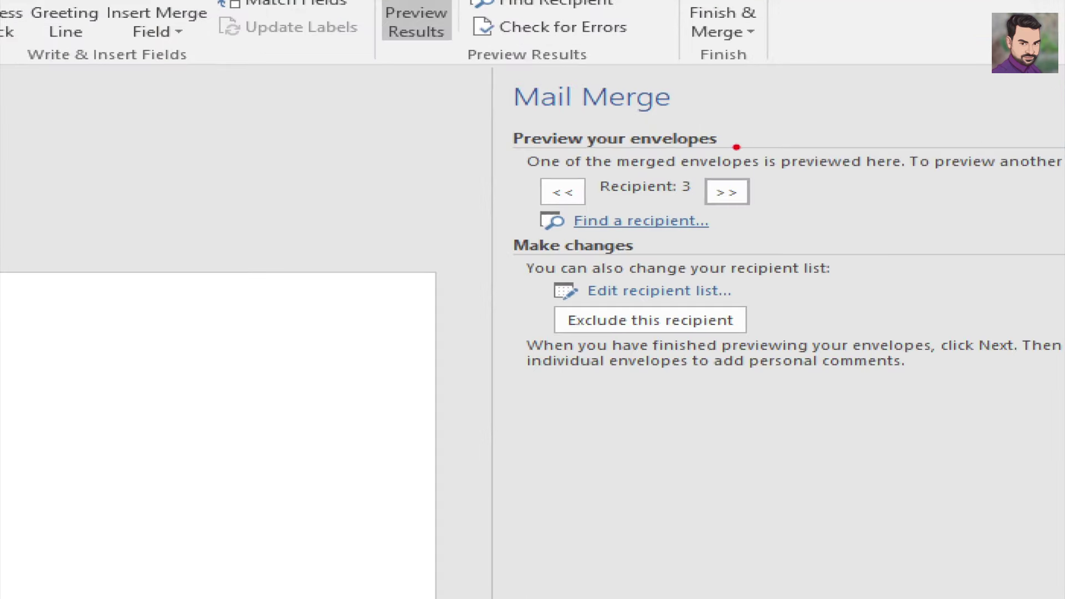
{"action": "left_click_drag", "start_coordinate": [739, 135], "coordinate": [860, 90]}
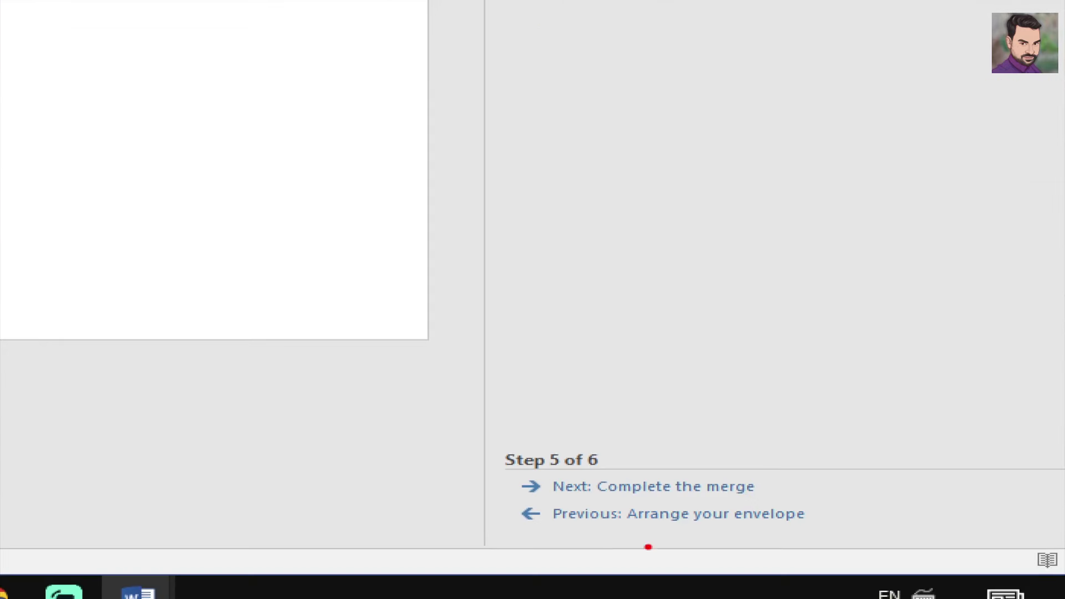
{"action": "left_click_drag", "start_coordinate": [537, 430], "coordinate": [783, 389]}
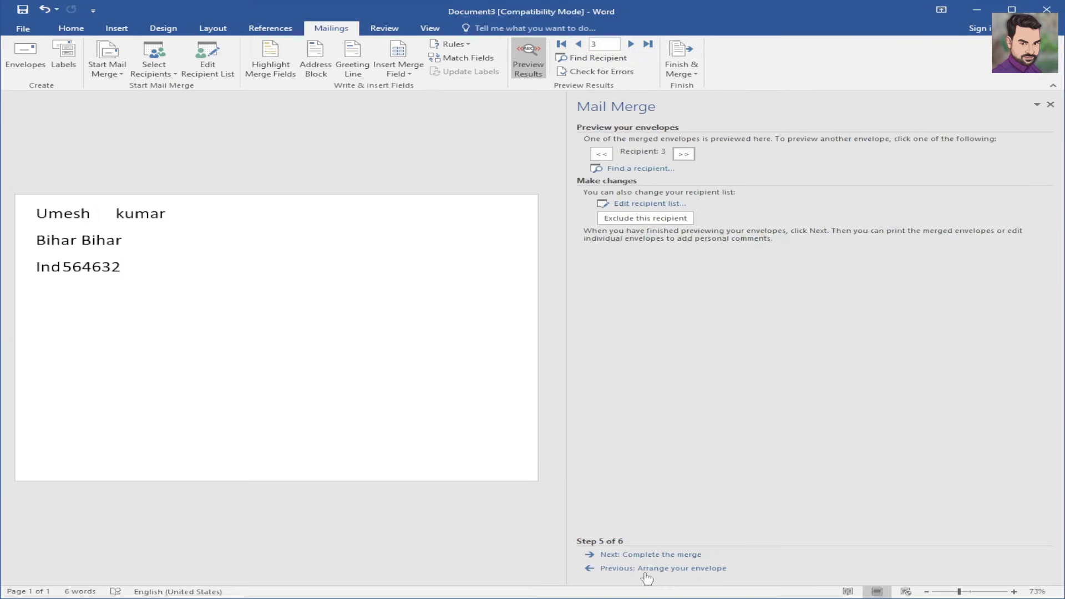
{"action": "mouse_move", "coordinate": [671, 553]}
{"action": "left_mouse_down"}
{"action": "mouse_move", "coordinate": [696, 564]}
{"action": "mouse_move", "coordinate": [742, 524]}
{"action": "left_mouse_up"}
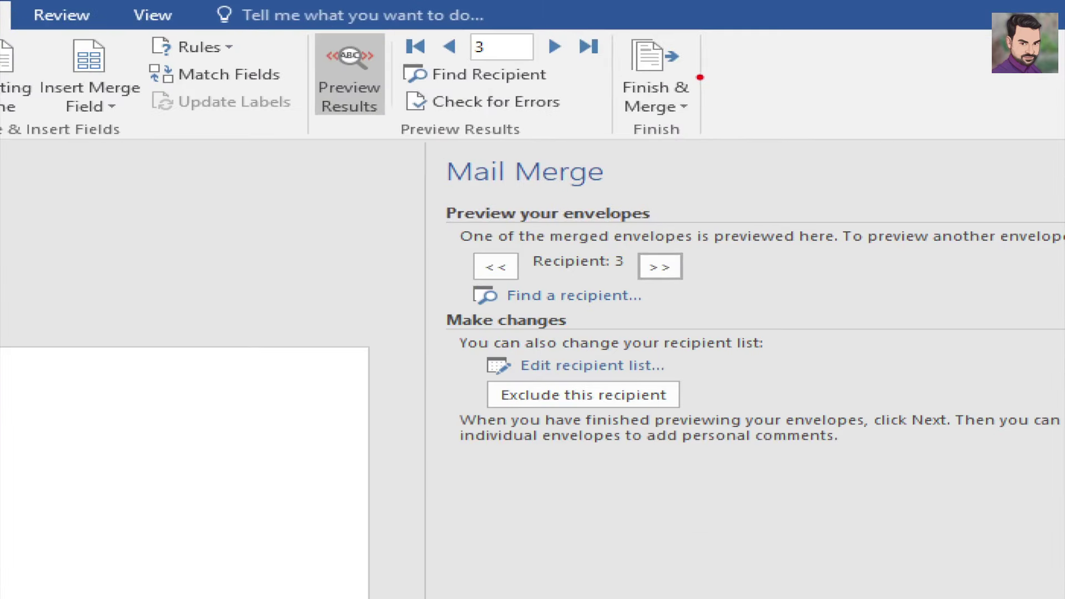
{"action": "left_click_drag", "start_coordinate": [700, 77], "coordinate": [758, 54]}
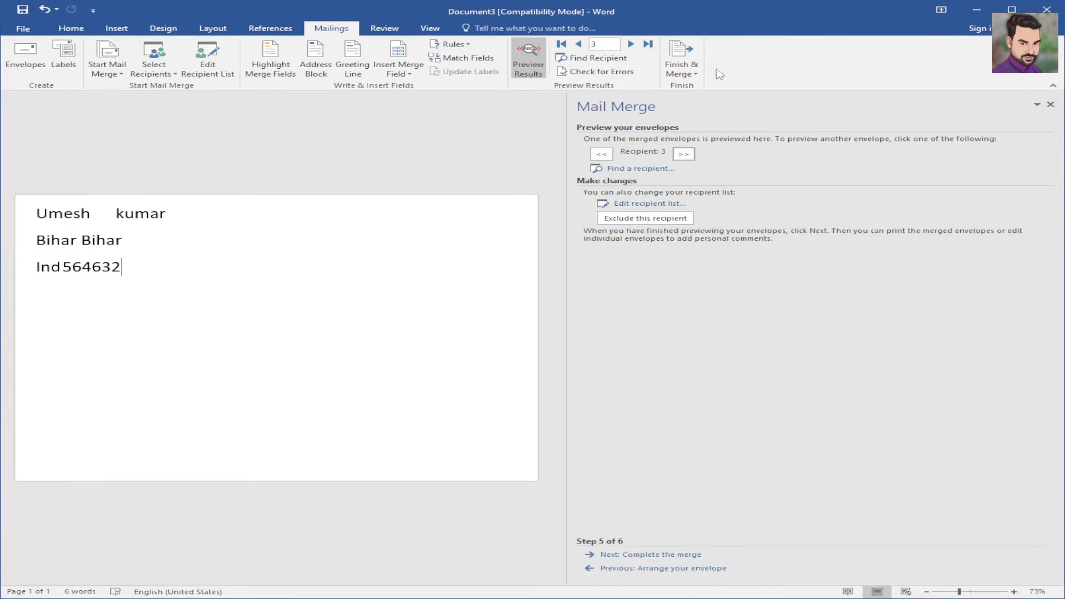
- Review the Finish & Merge options and dismiss the list without choosing one
{"action": "left_click", "coordinate": [683, 108]}
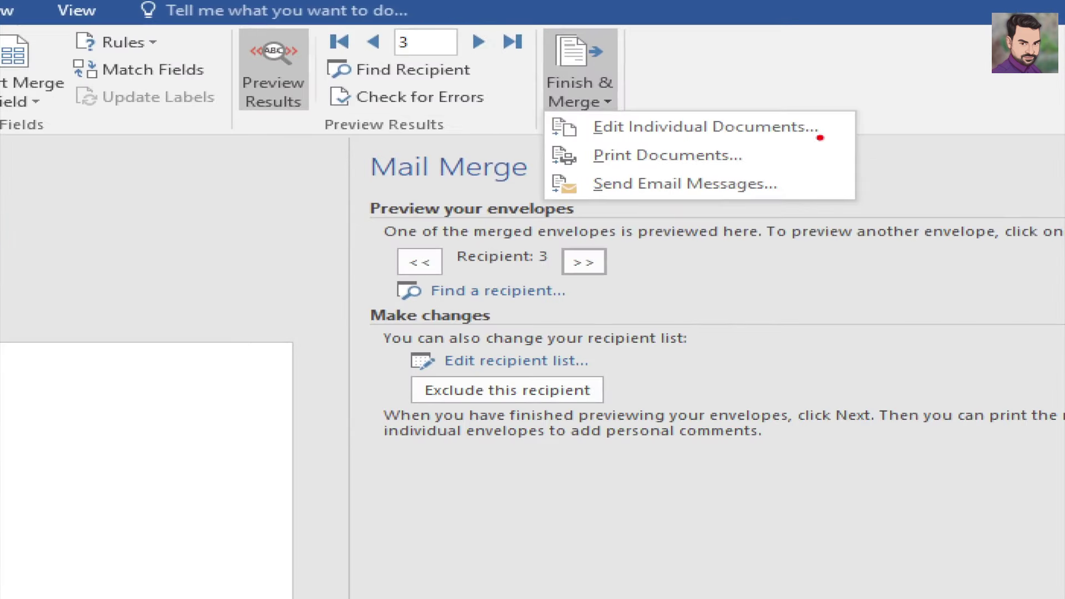
{"action": "left_click_drag", "start_coordinate": [819, 137], "coordinate": [868, 96]}
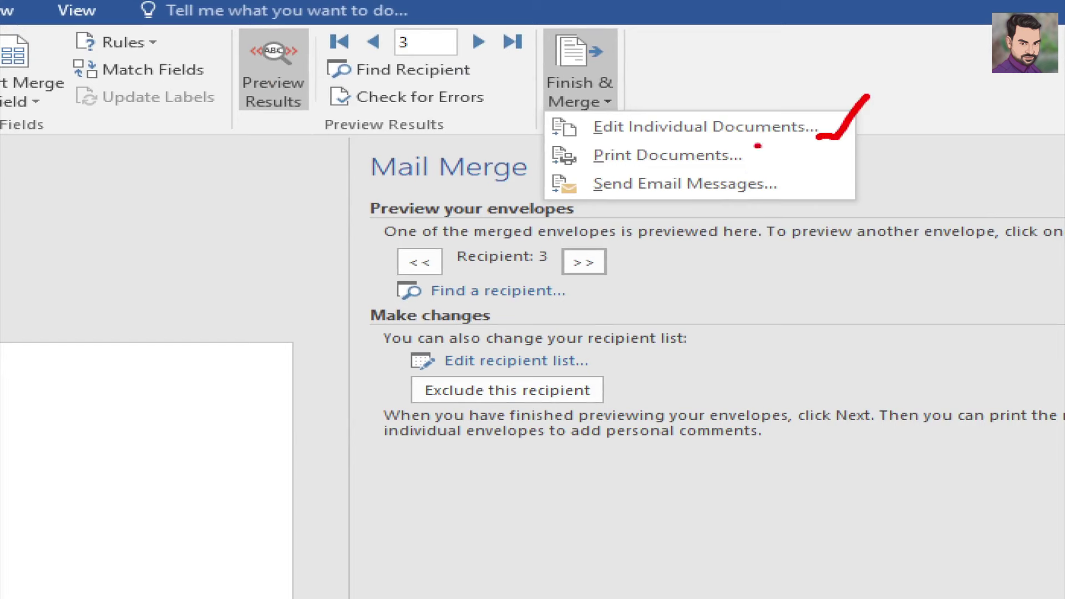
{"action": "mouse_move", "coordinate": [746, 149]}
{"action": "left_mouse_down"}
{"action": "mouse_move", "coordinate": [771, 156]}
{"action": "mouse_move", "coordinate": [815, 130]}
{"action": "left_mouse_up"}
{"action": "mouse_move", "coordinate": [788, 176]}
{"action": "left_mouse_down"}
{"action": "mouse_move", "coordinate": [819, 183]}
{"action": "mouse_move", "coordinate": [860, 161]}
{"action": "left_mouse_up"}
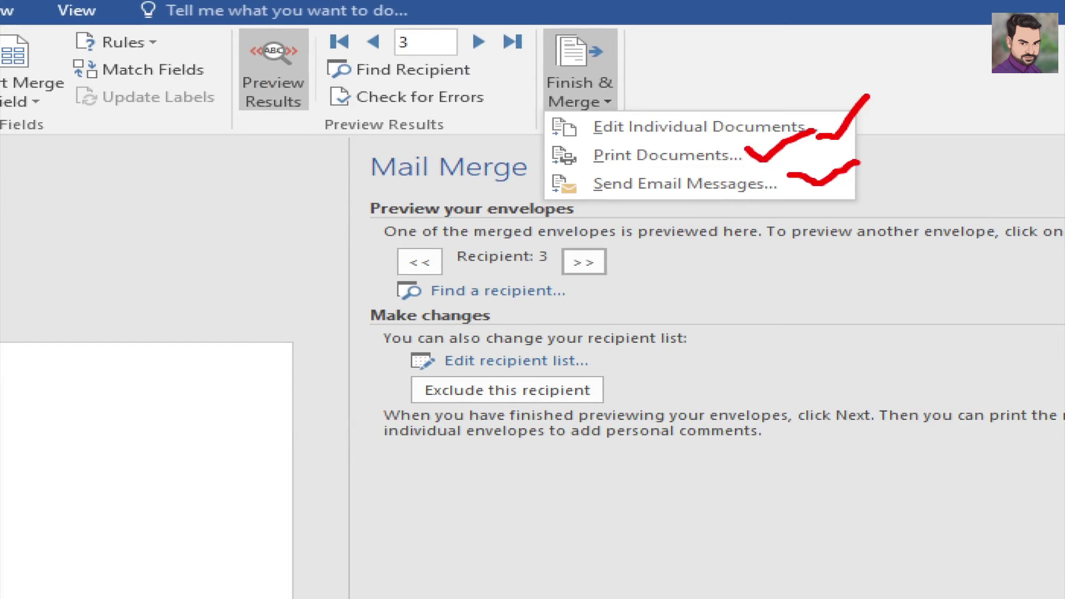
{"action": "key", "text": "Escape"}
- Move the wizard to step 6, Complete the merge, and mark its options
{"action": "left_click", "coordinate": [663, 554]}
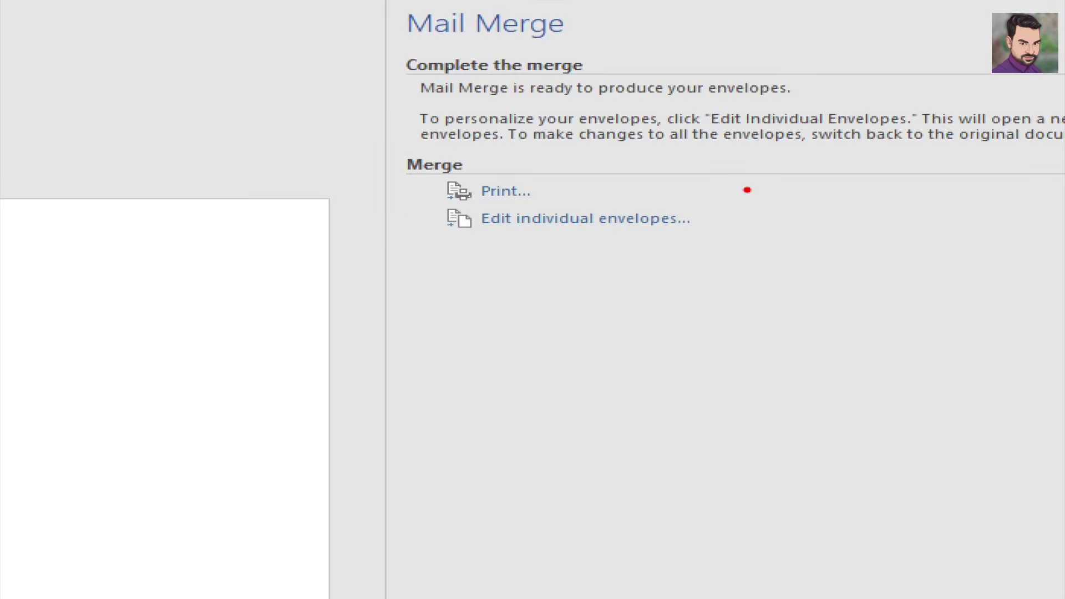
{"action": "left_click_drag", "start_coordinate": [543, 185], "coordinate": [632, 159]}
{"action": "left_click_drag", "start_coordinate": [715, 213], "coordinate": [805, 178]}
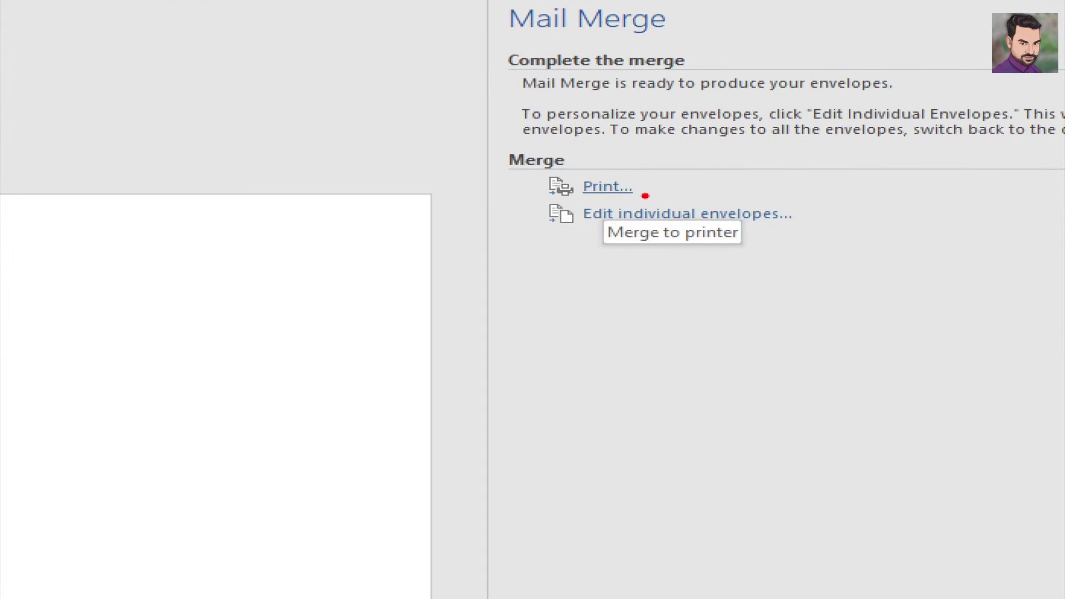
{"action": "mouse_move", "coordinate": [650, 190]}
{"action": "left_mouse_down"}
{"action": "mouse_move", "coordinate": [668, 202]}
{"action": "mouse_move", "coordinate": [710, 178]}
{"action": "left_mouse_up"}
{"action": "left_click_drag", "start_coordinate": [790, 203], "coordinate": [884, 200]}
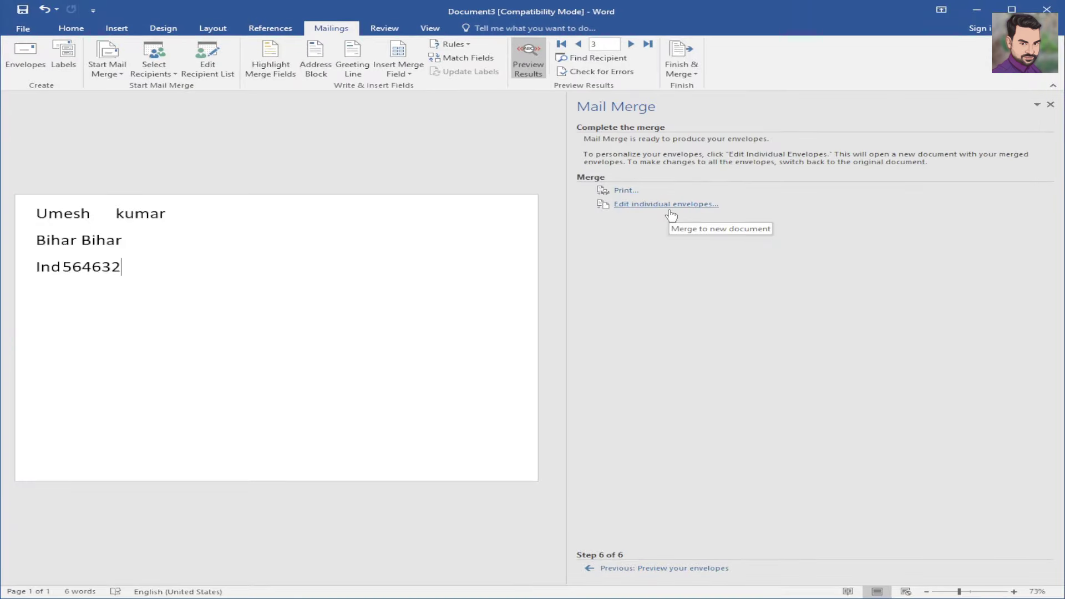
- Merge all records, not just the current one, into a new envelopes document
{"action": "left_click", "coordinate": [668, 209]}
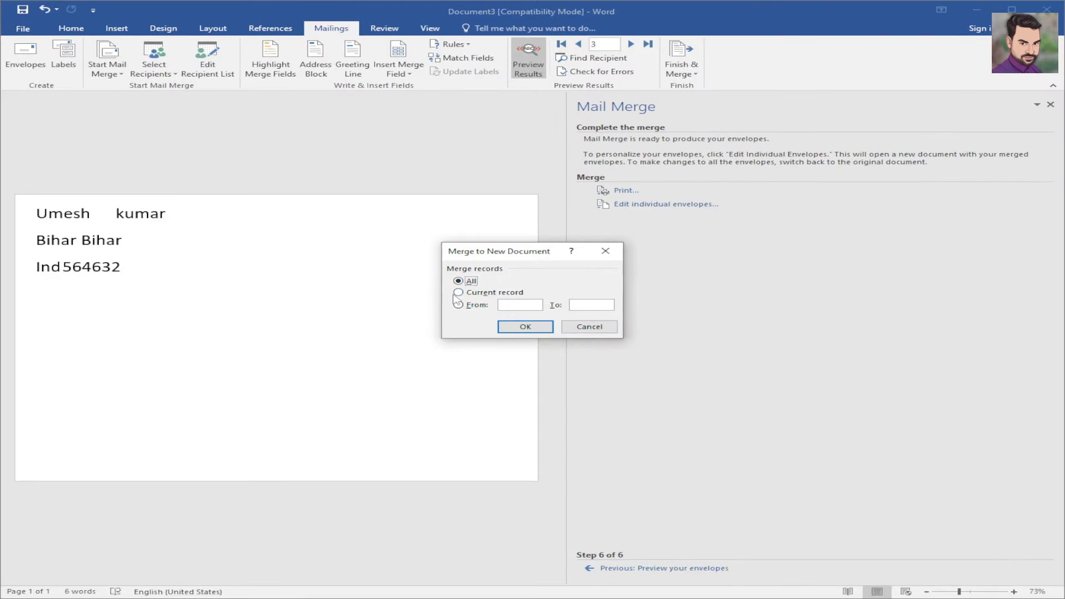
{"action": "left_click", "coordinate": [458, 292]}
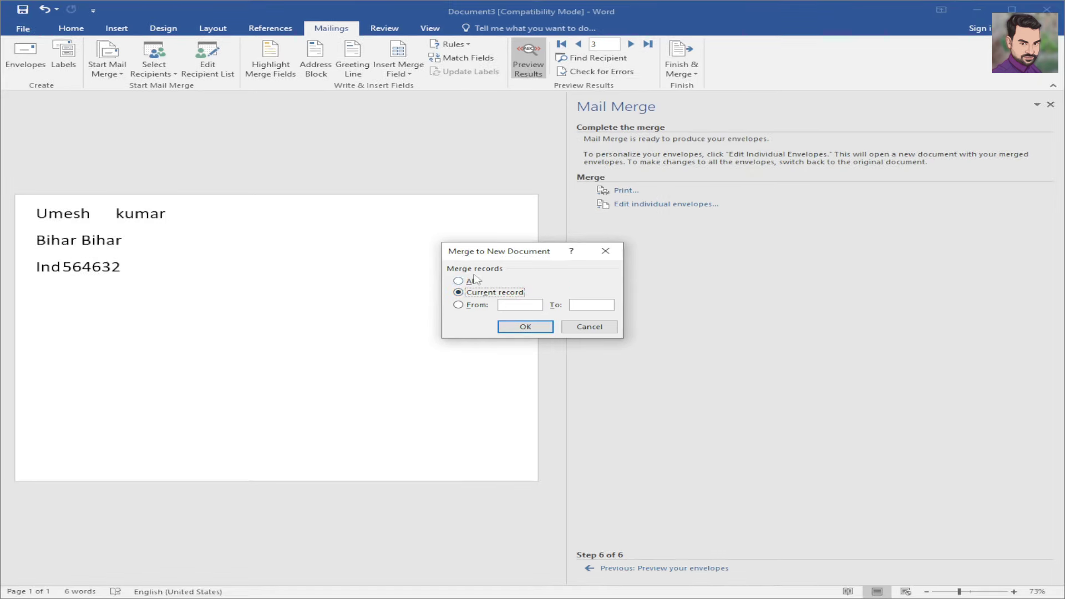
{"action": "left_click", "coordinate": [429, 269]}
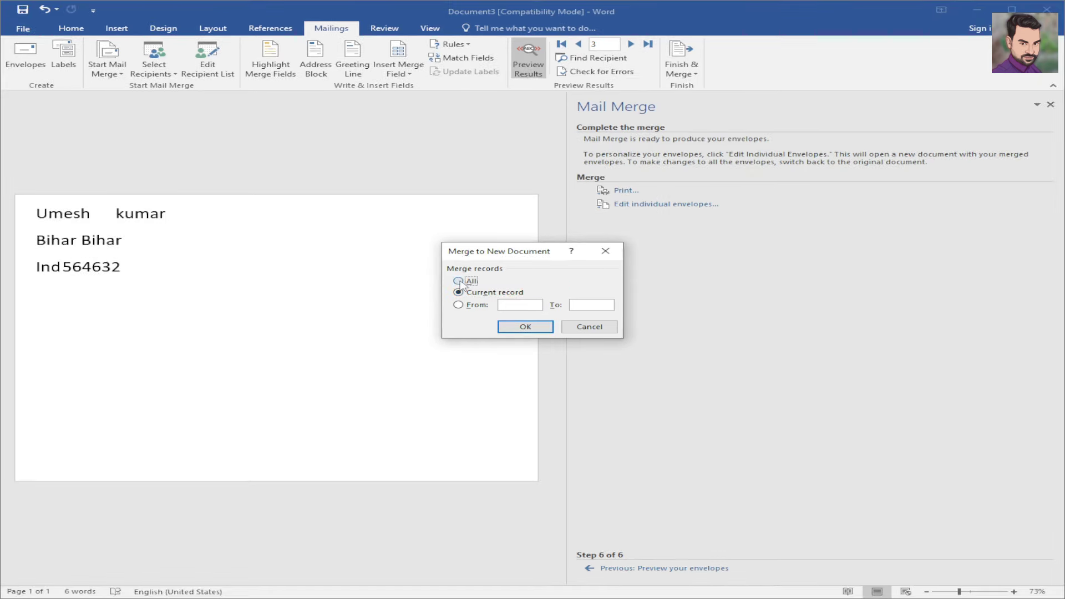
{"action": "left_click", "coordinate": [525, 327]}
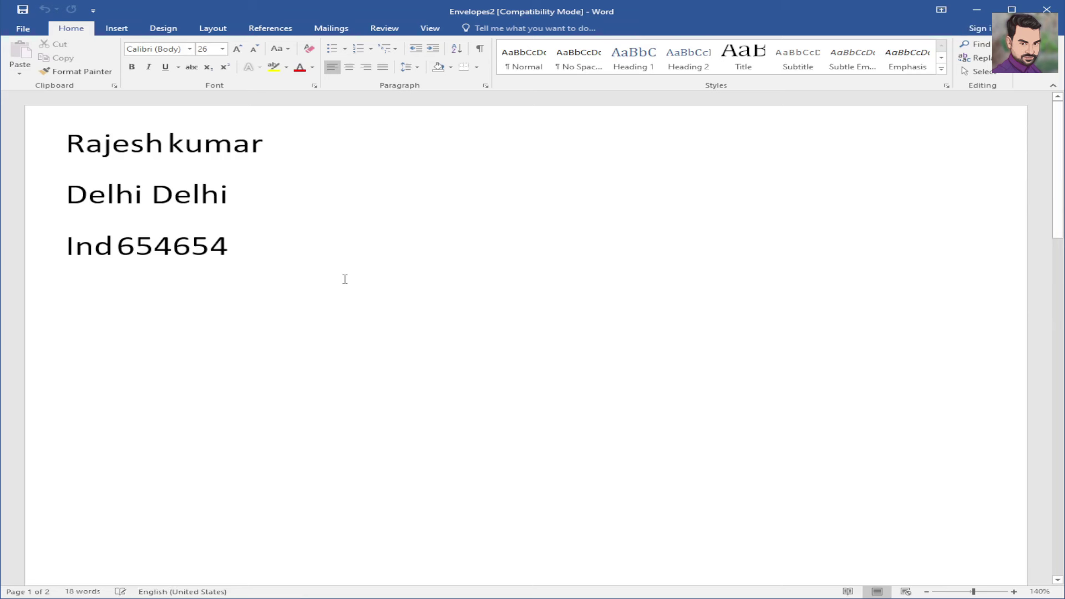
- Scroll through the merged Envelopes2 pages, then bring up the Mailings tab
{"action": "scroll", "coordinate": [343, 278], "scroll_direction": "down", "scroll_amount": 15}
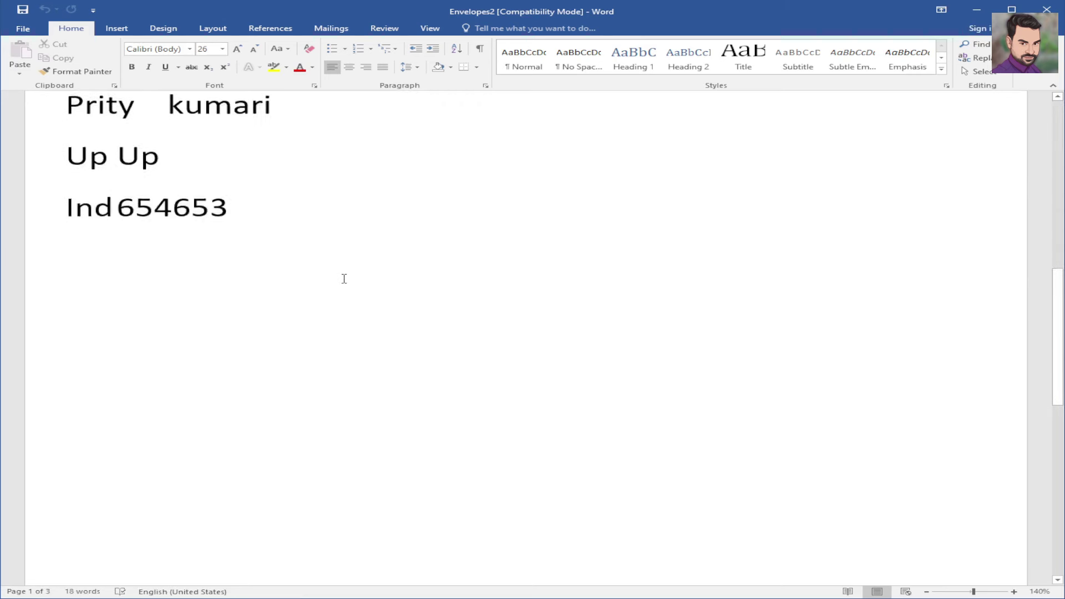
{"action": "scroll", "coordinate": [346, 279], "scroll_direction": "down", "scroll_amount": 3}
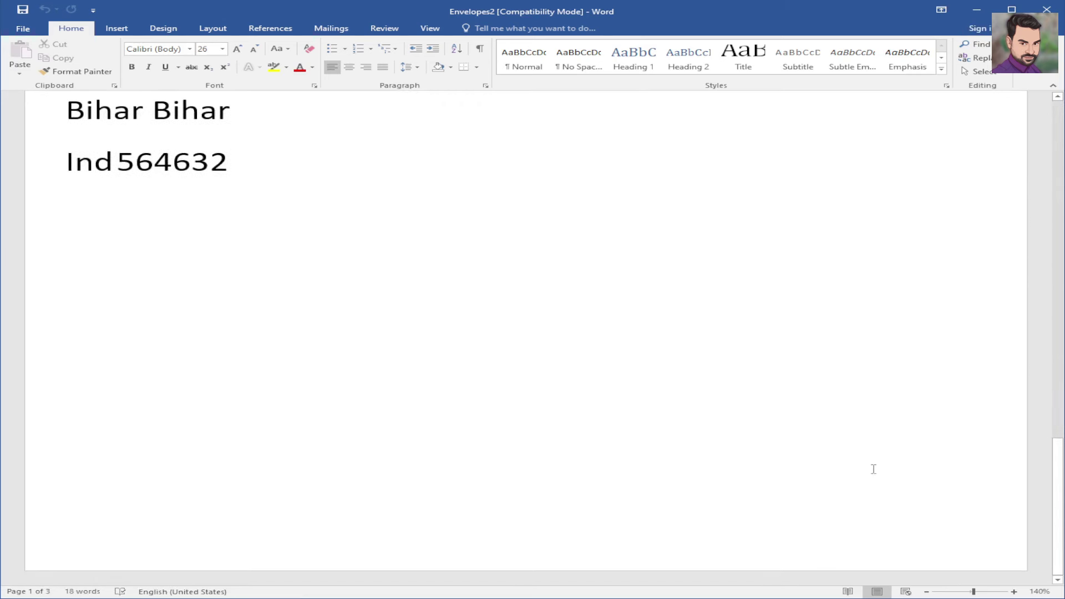
{"action": "left_click_drag", "start_coordinate": [1058, 453], "coordinate": [1058, 109]}
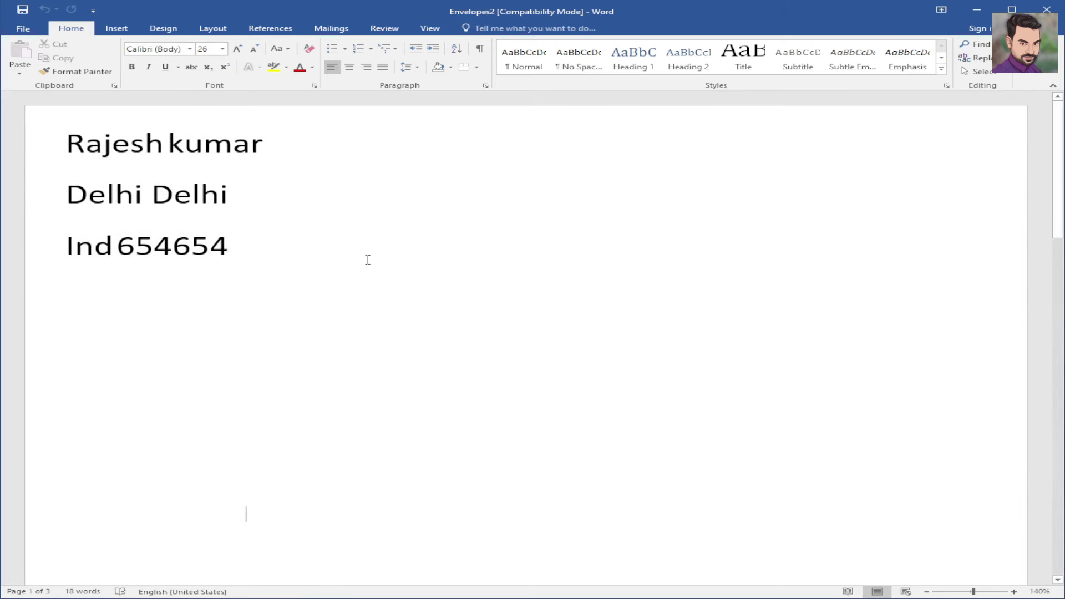
{"action": "scroll", "coordinate": [367, 260], "scroll_direction": "down", "scroll_amount": 10}
{"action": "left_click", "coordinate": [339, 28]}
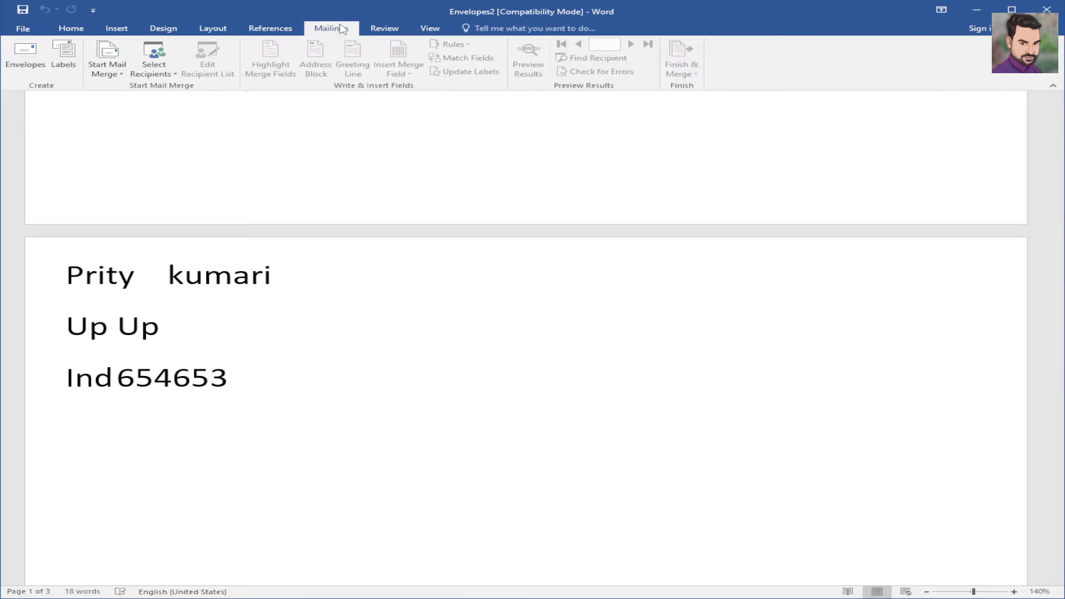
- Point out the Start Mail Merge types: Letters, E-mail Messages, Envelopes, Labels, Directory, plus the wizard
{"action": "left_click", "coordinate": [118, 81]}
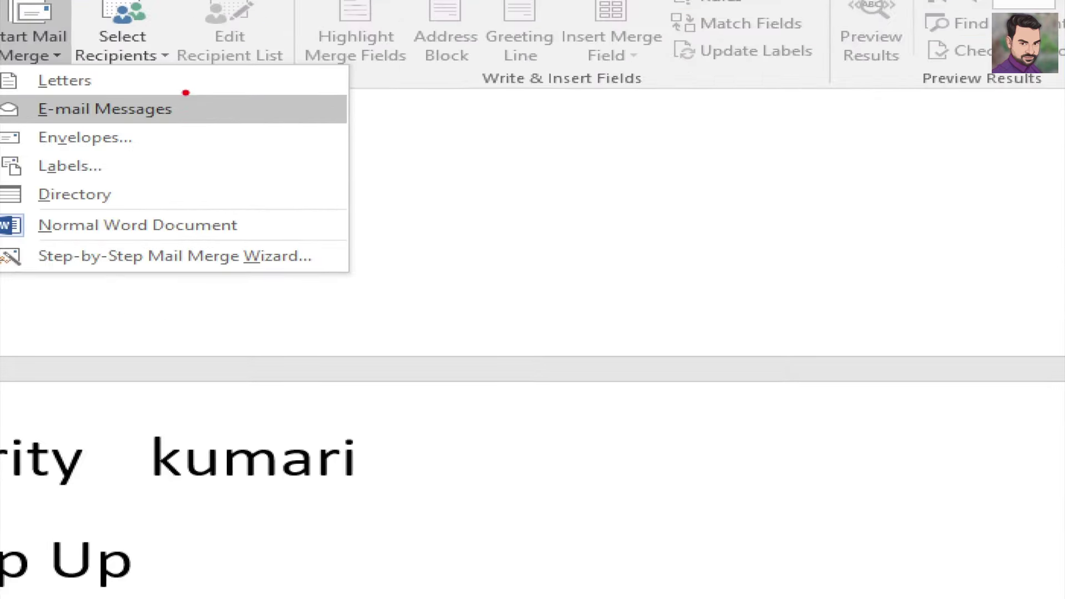
{"action": "left_click", "coordinate": [168, 114]}
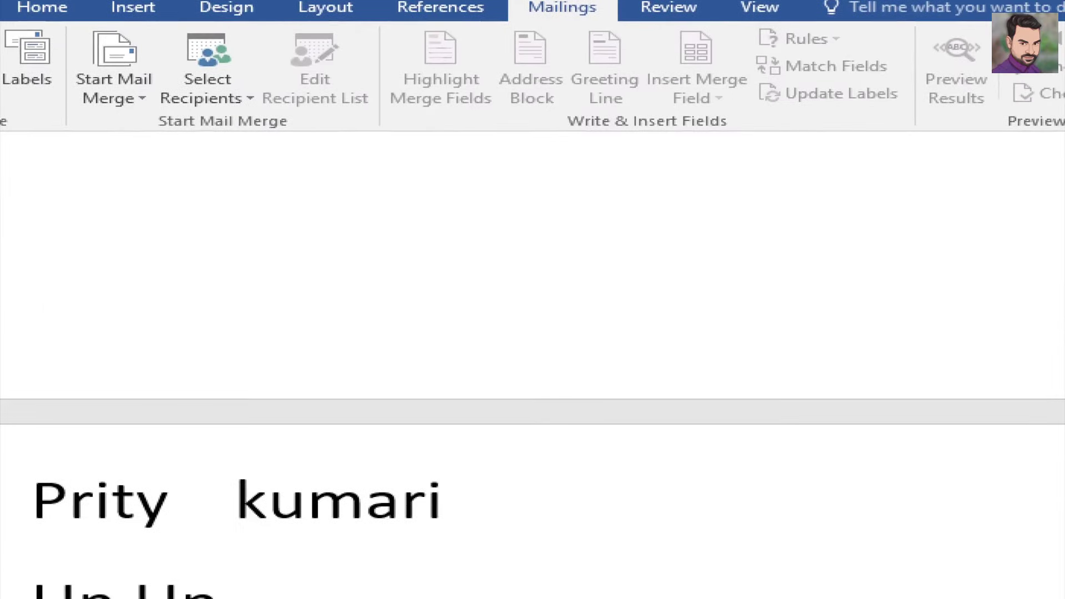
{"action": "left_click", "coordinate": [133, 86]}
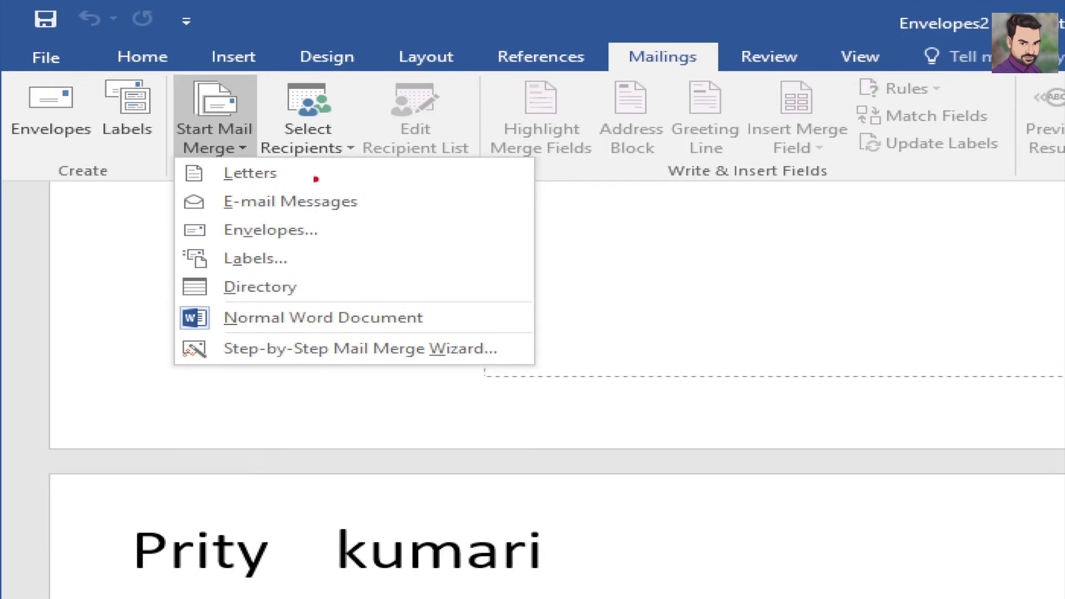
{"action": "left_click_drag", "start_coordinate": [301, 174], "coordinate": [376, 155]}
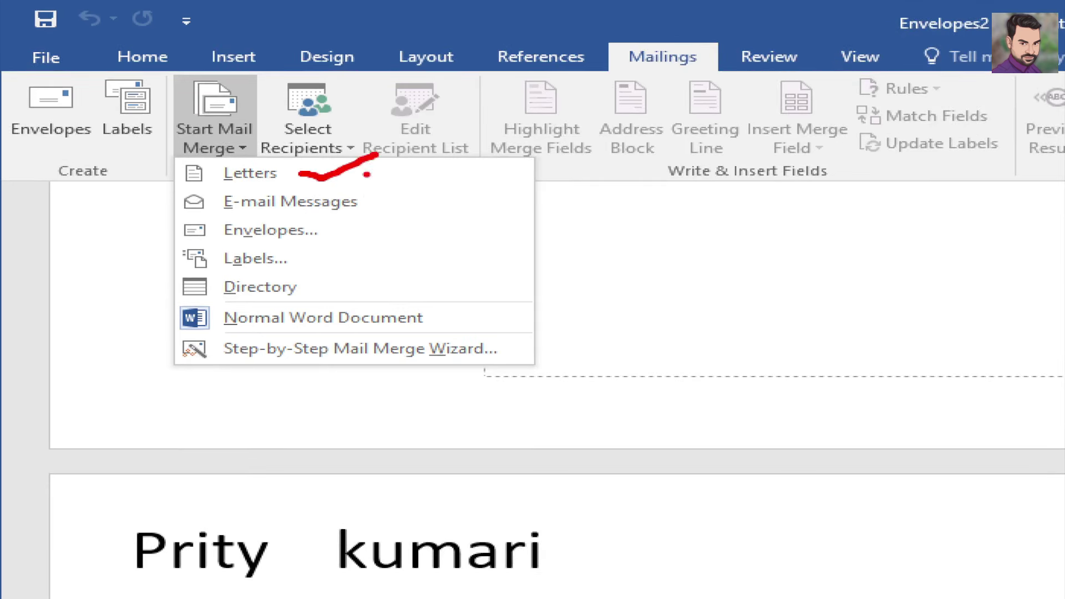
{"action": "left_click_drag", "start_coordinate": [344, 230], "coordinate": [389, 220]}
{"action": "left_click_drag", "start_coordinate": [309, 256], "coordinate": [363, 252]}
{"action": "mouse_move", "coordinate": [321, 285]}
{"action": "left_mouse_down"}
{"action": "mouse_move", "coordinate": [347, 294]}
{"action": "mouse_move", "coordinate": [379, 261]}
{"action": "left_mouse_up"}
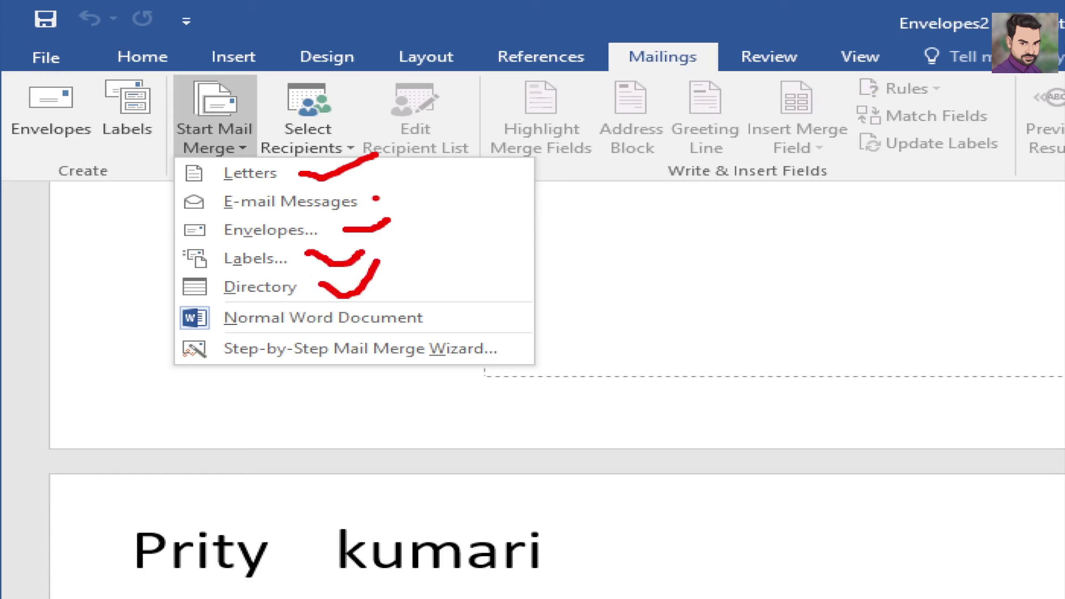
{"action": "left_click_drag", "start_coordinate": [376, 198], "coordinate": [423, 177]}
{"action": "mouse_move", "coordinate": [161, 198]}
{"action": "left_mouse_down"}
{"action": "mouse_move", "coordinate": [104, 292]}
{"action": "mouse_move", "coordinate": [159, 295]}
{"action": "left_mouse_up"}
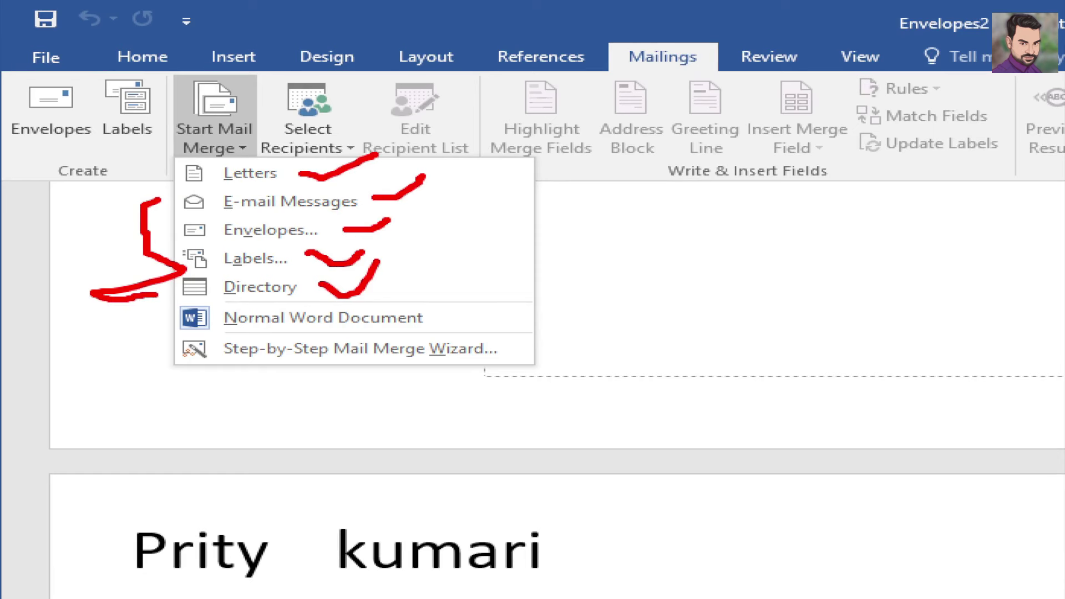
{"action": "left_click_drag", "start_coordinate": [507, 343], "coordinate": [624, 300]}
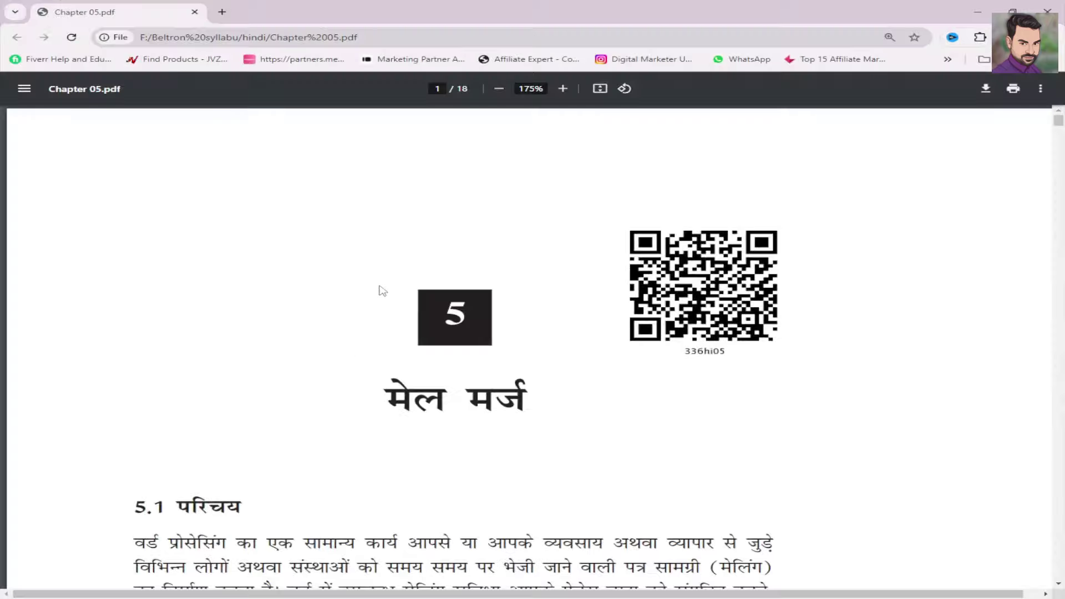
{"action": "scroll", "coordinate": [380, 287], "scroll_direction": "down", "scroll_amount": 5}
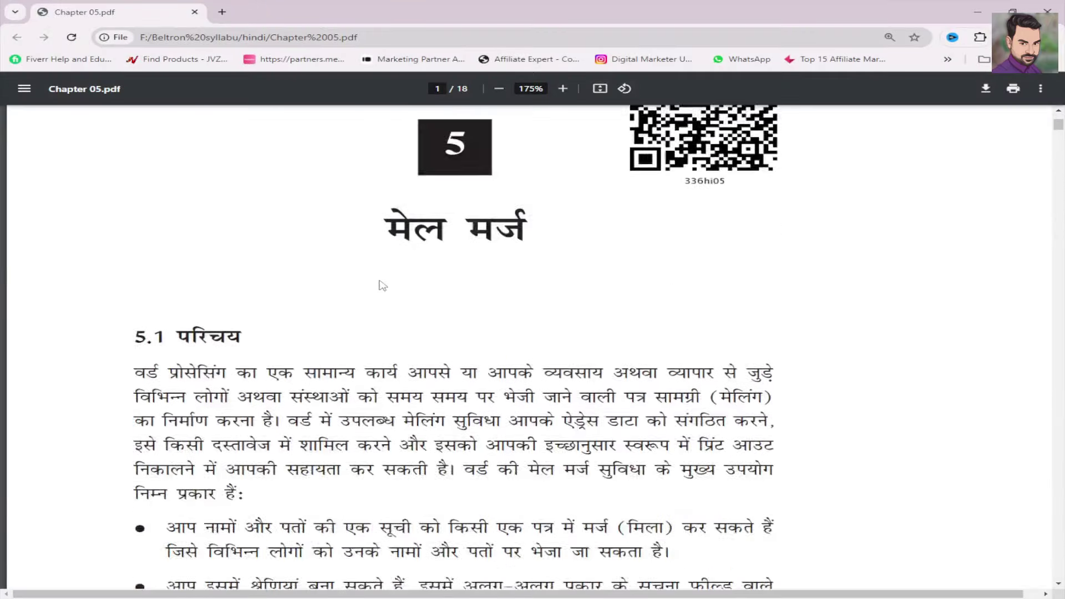
- Scroll the PDF to the wizard figures and underline the new recipient list instruction
{"action": "scroll", "coordinate": [380, 283], "scroll_direction": "up", "scroll_amount": 5}
{"action": "scroll", "coordinate": [375, 283], "scroll_direction": "down", "scroll_amount": 15}
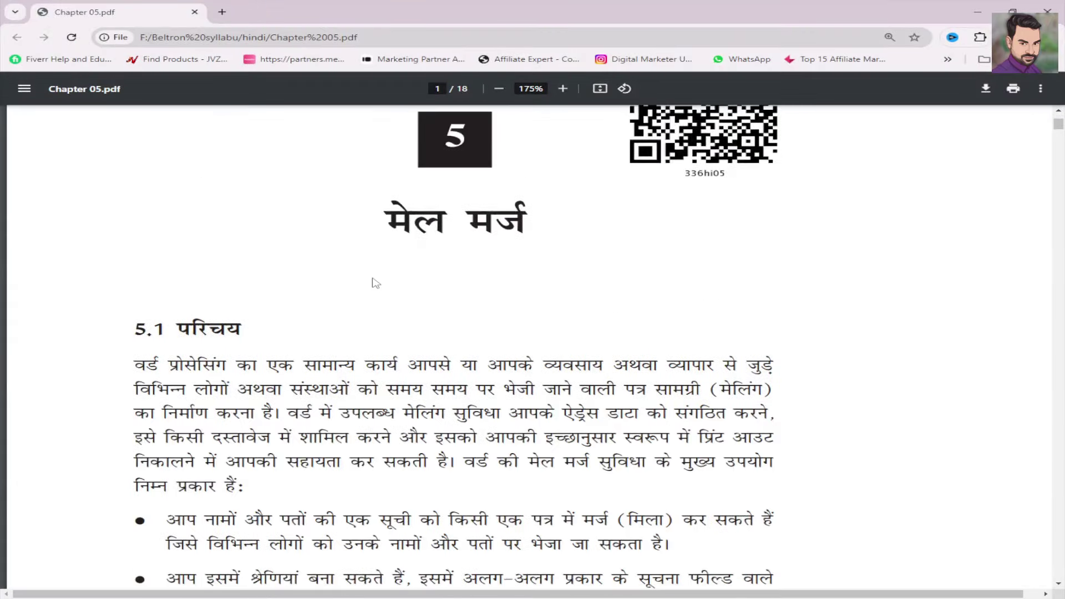
{"action": "scroll", "coordinate": [394, 292], "scroll_direction": "down", "scroll_amount": 9}
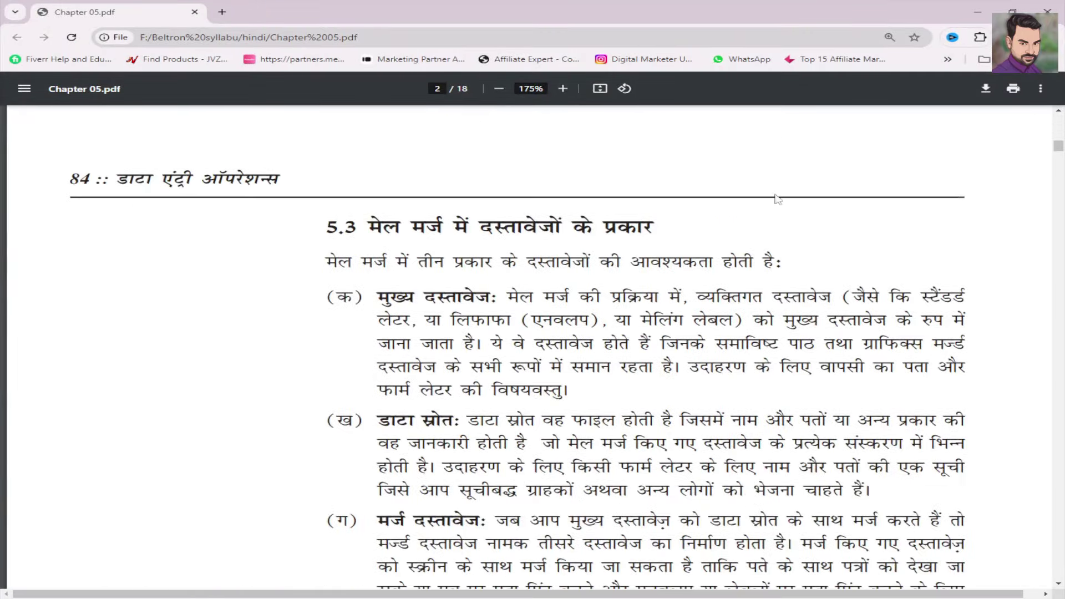
{"action": "left_click_drag", "start_coordinate": [1058, 155], "coordinate": [1060, 199]}
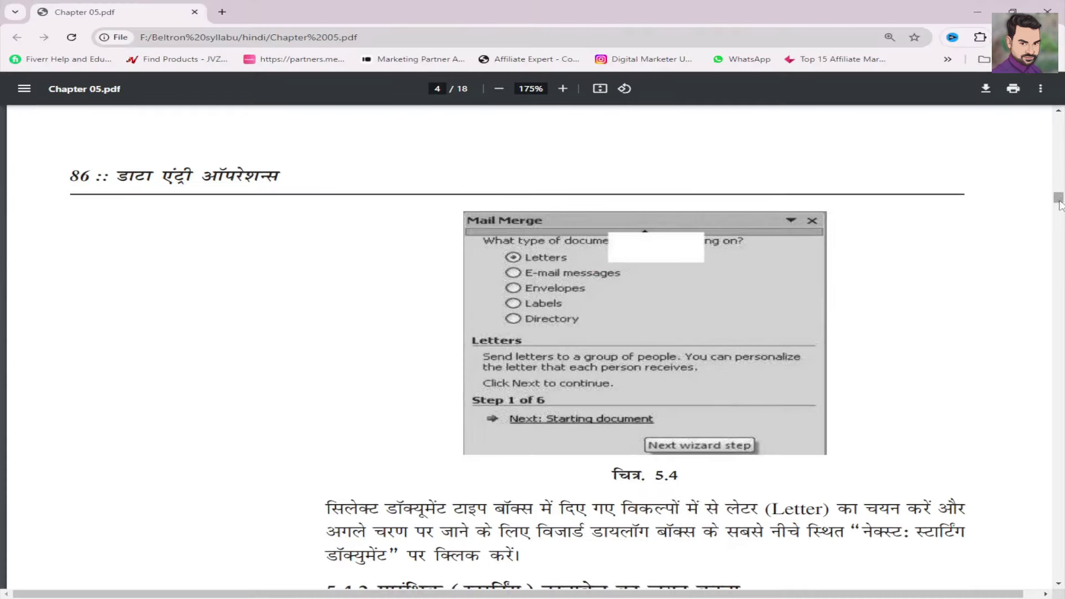
{"action": "left_click_drag", "start_coordinate": [1059, 205], "coordinate": [1059, 269]}
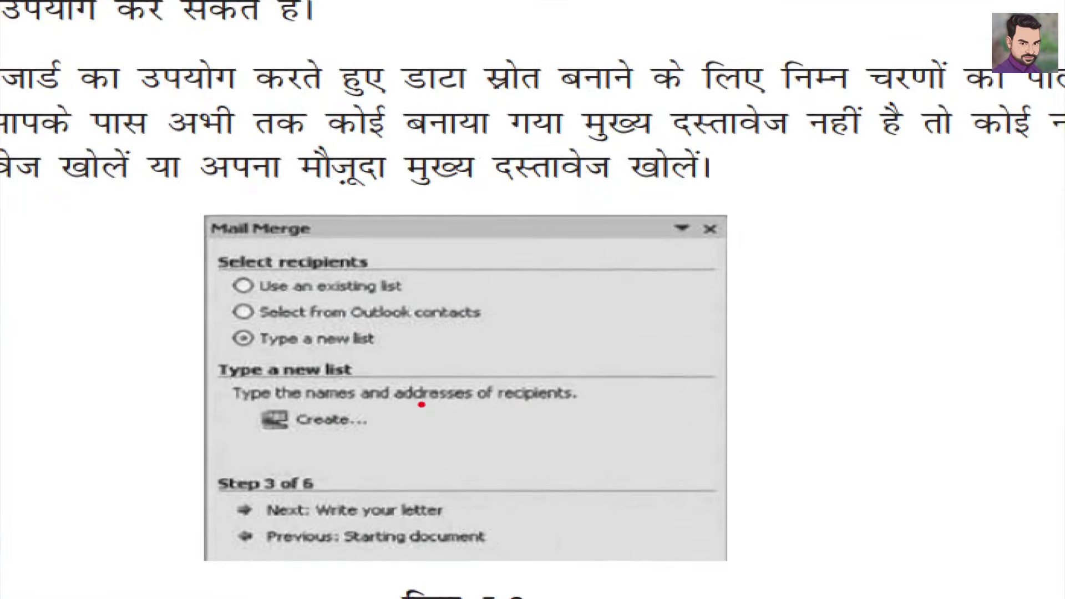
{"action": "left_click_drag", "start_coordinate": [403, 407], "coordinate": [697, 322]}
{"action": "key", "text": "Escape"}
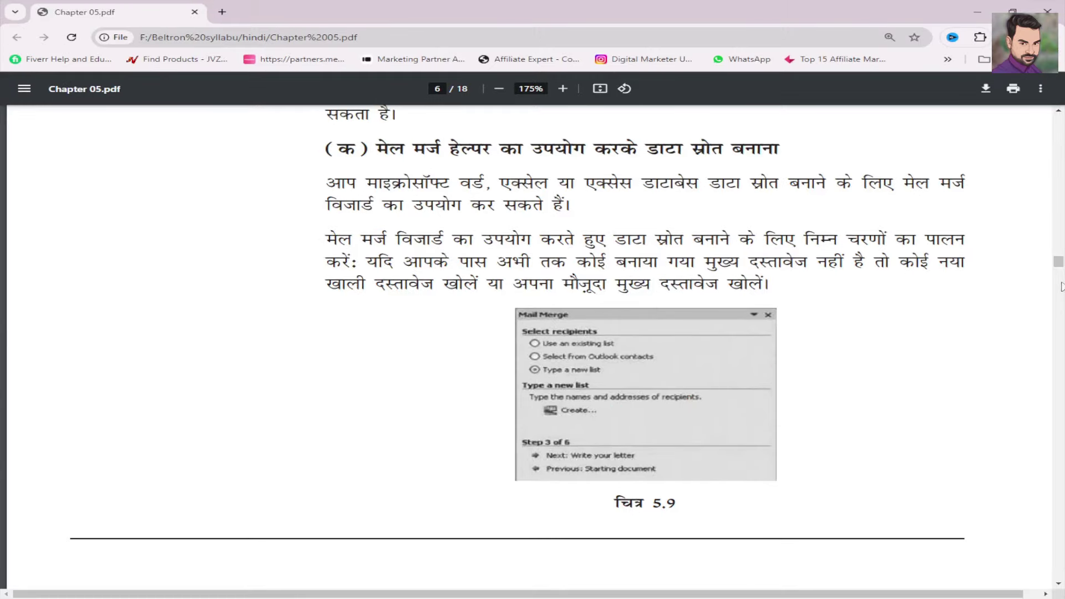
- Mark Customize Columns and the field names list in figure 5.10, then reach page 9
{"action": "left_click_drag", "start_coordinate": [1060, 266], "coordinate": [1060, 285]}
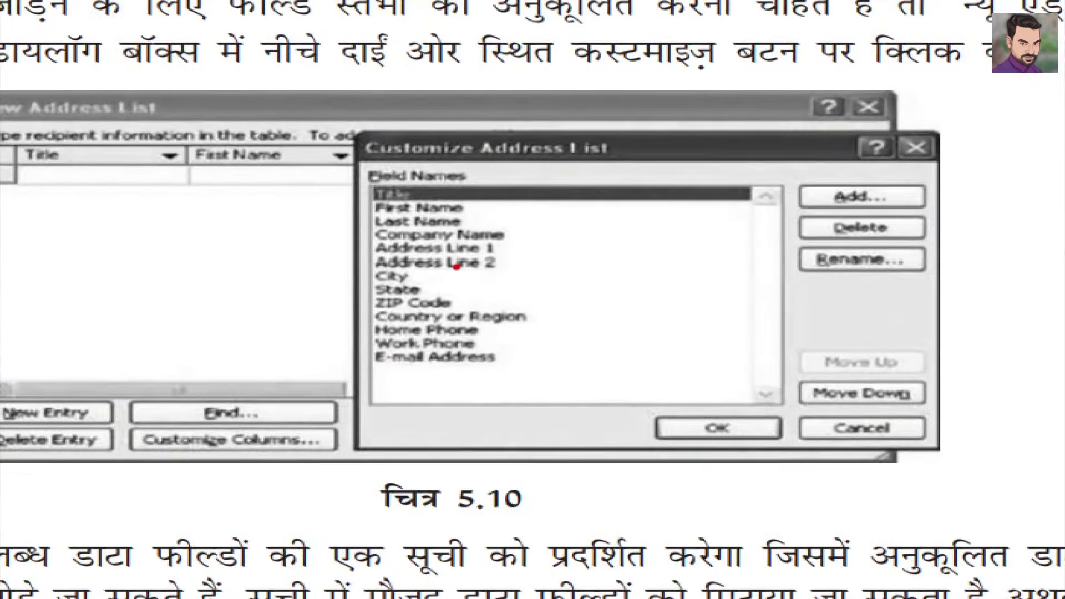
{"action": "left_click_drag", "start_coordinate": [227, 454], "coordinate": [303, 440]}
{"action": "mouse_move", "coordinate": [425, 328]}
{"action": "left_mouse_down"}
{"action": "mouse_move", "coordinate": [440, 333]}
{"action": "mouse_move", "coordinate": [566, 251]}
{"action": "left_mouse_up"}
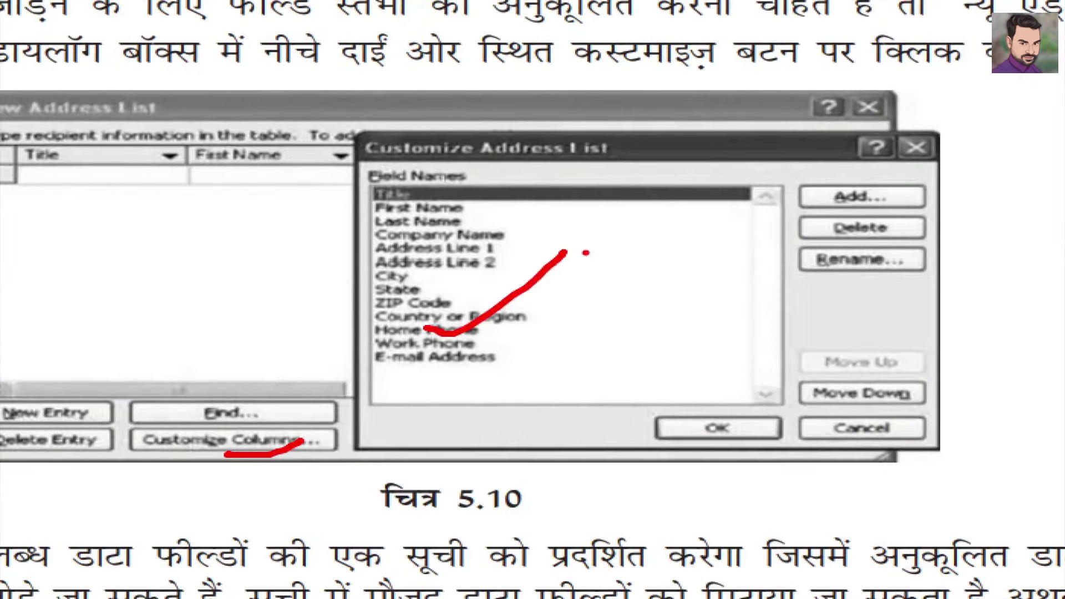
{"action": "key", "text": "Escape"}
{"action": "left_click_drag", "start_coordinate": [1058, 282], "coordinate": [1058, 327]}
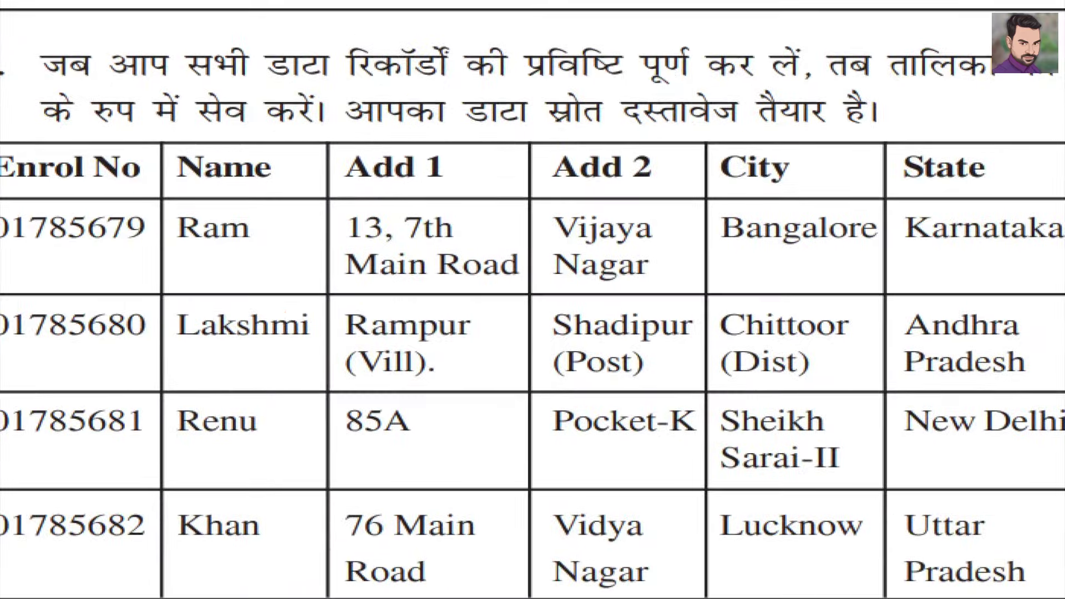
- Draw a line from Lakshmi to Bangalore in the data table and scroll onward
{"action": "mouse_move", "coordinate": [288, 351]}
{"action": "left_mouse_down"}
{"action": "mouse_move", "coordinate": [309, 360]}
{"action": "mouse_move", "coordinate": [514, 314]}
{"action": "left_mouse_up"}
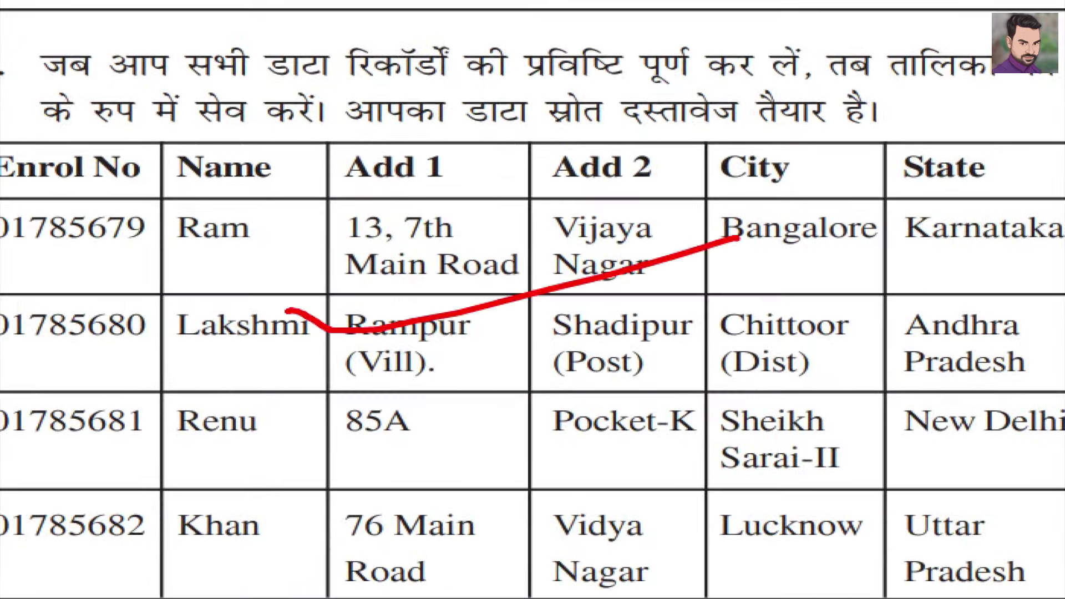
{"action": "scroll", "coordinate": [740, 301], "scroll_direction": "down", "scroll_amount": 10}
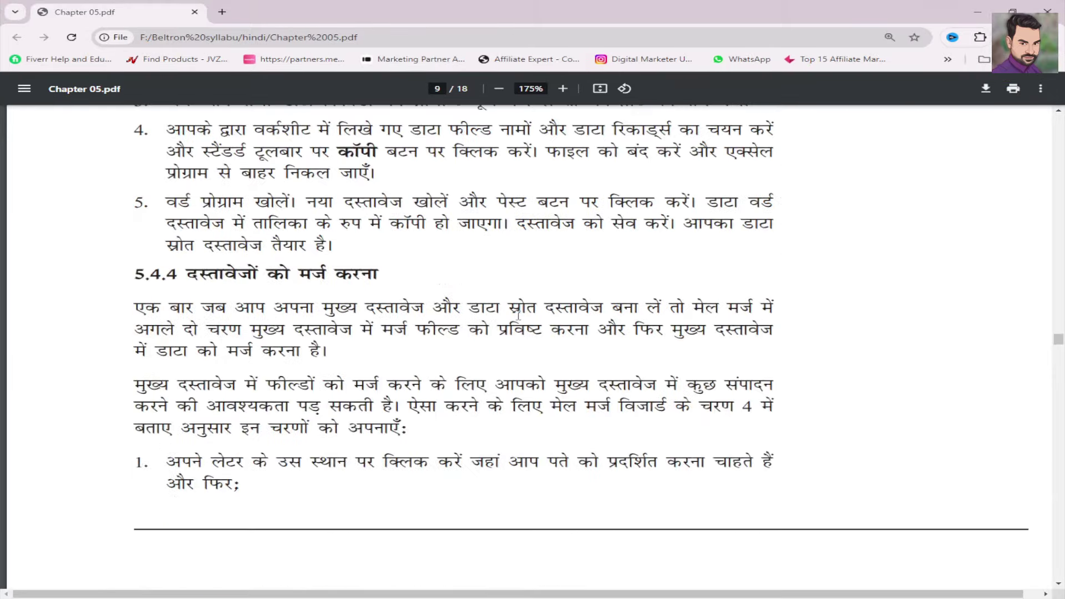
{"action": "scroll", "coordinate": [518, 315], "scroll_direction": "down", "scroll_amount": 2}
{"action": "scroll", "coordinate": [519, 316], "scroll_direction": "down", "scroll_amount": 15}
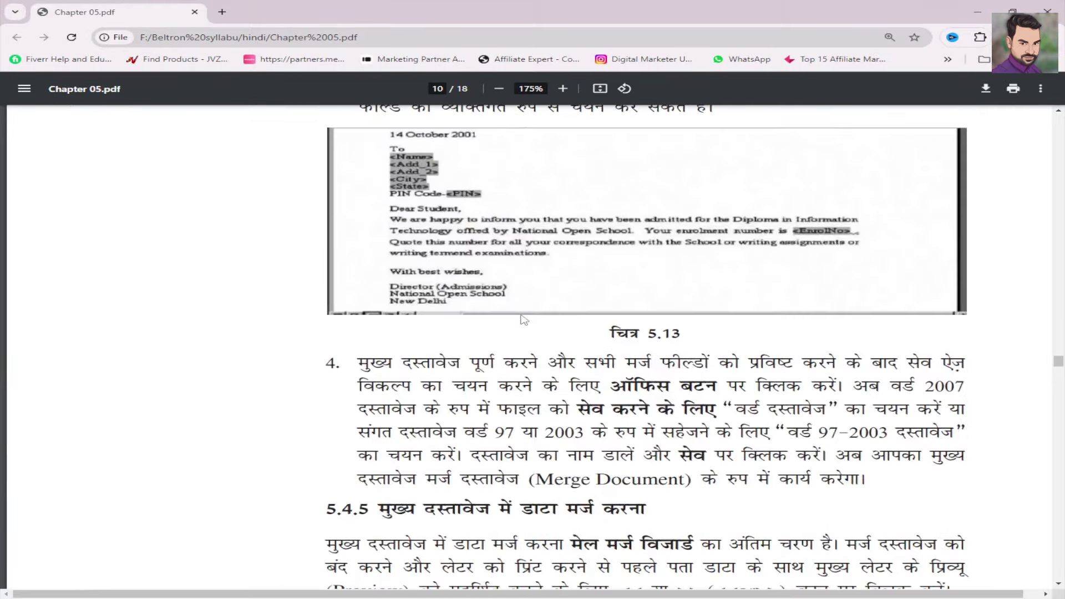
- Annotate the sample letter in figure 5.13, marking its <Name> field
{"action": "scroll", "coordinate": [525, 317], "scroll_direction": "up", "scroll_amount": 1}
{"action": "key", "text": "ctrl+1"}
{"action": "left_click", "coordinate": [633, 260]}
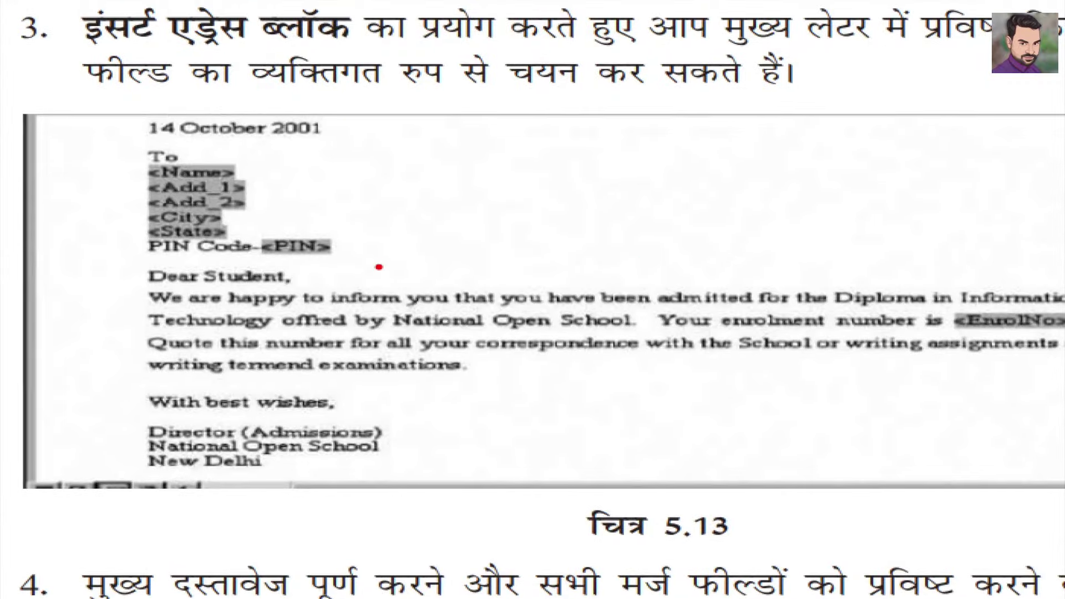
{"action": "left_click_drag", "start_coordinate": [378, 268], "coordinate": [531, 137]}
{"action": "left_click_drag", "start_coordinate": [250, 171], "coordinate": [305, 147]}
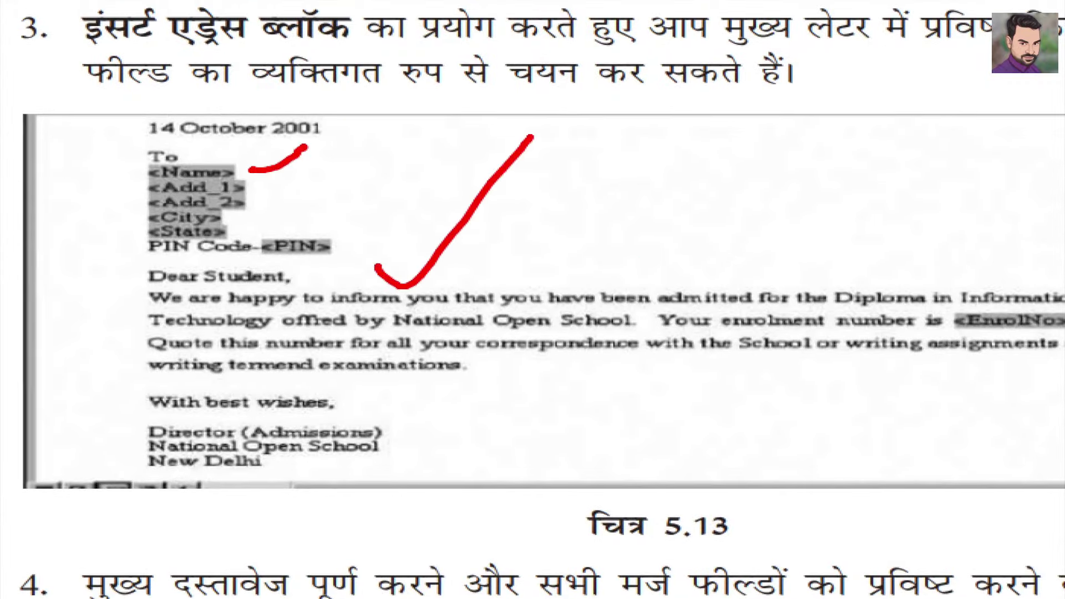
{"action": "key", "text": "Escape"}
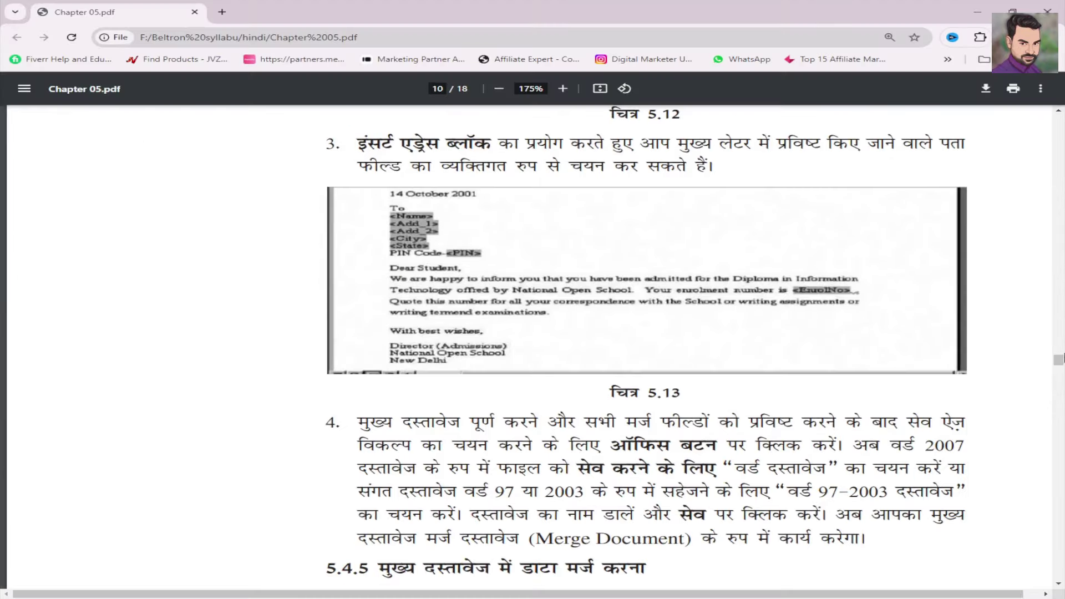
- Move to page 11 and annotate figure 5.14's merged letter preview
{"action": "left_click_drag", "start_coordinate": [1057, 365], "coordinate": [1057, 384]}
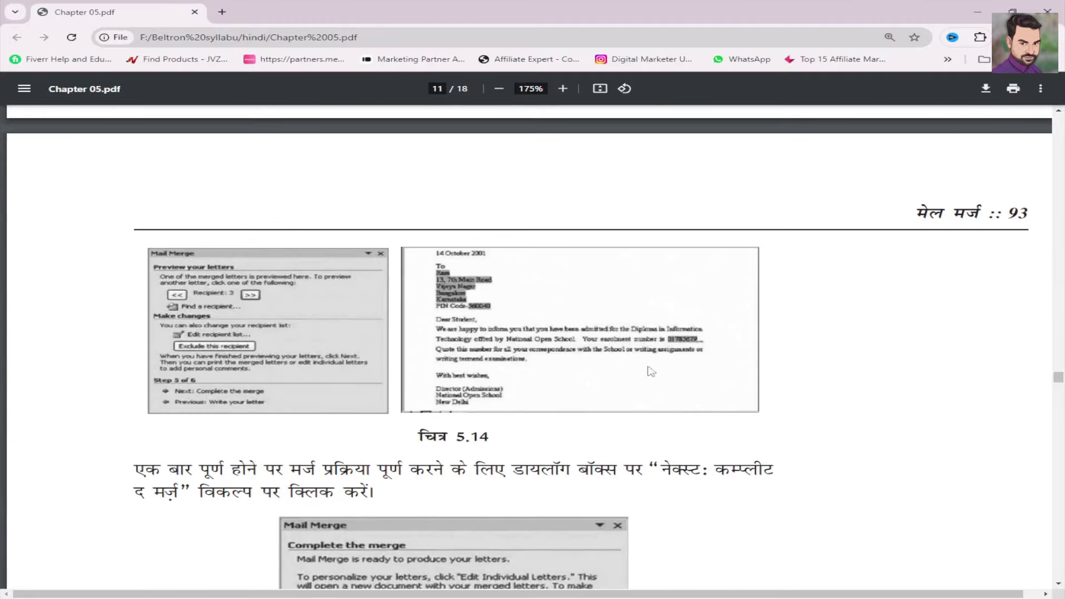
{"action": "key", "text": "ctrl+1"}
{"action": "left_click_drag", "start_coordinate": [282, 410], "coordinate": [283, 372]}
{"action": "mouse_move", "coordinate": [300, 244]}
{"action": "left_mouse_down"}
{"action": "mouse_move", "coordinate": [314, 256]}
{"action": "mouse_move", "coordinate": [430, 237]}
{"action": "left_mouse_up"}
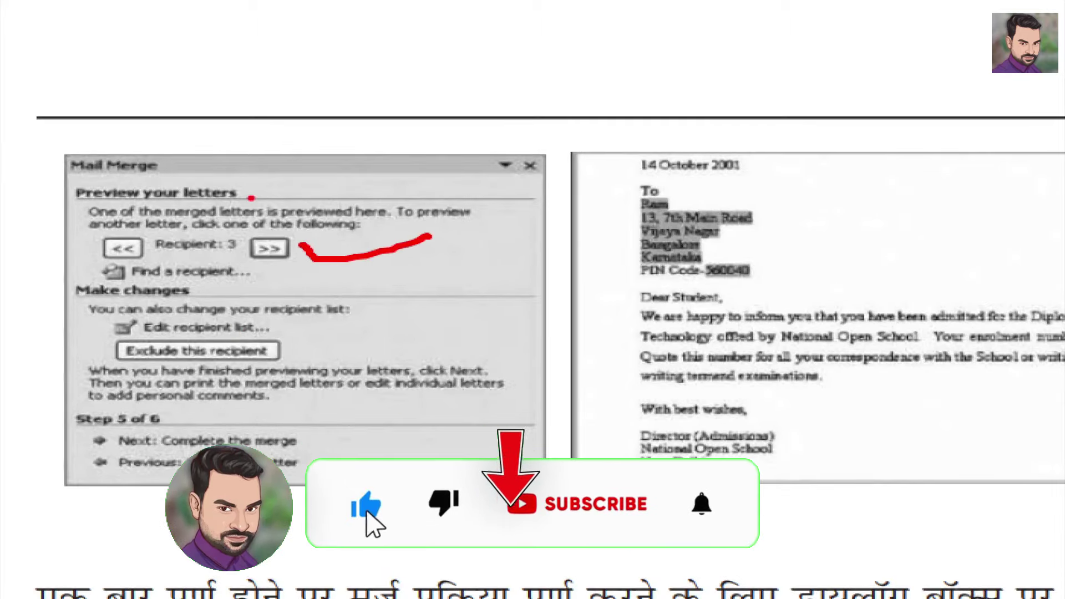
{"action": "left_click_drag", "start_coordinate": [260, 188], "coordinate": [337, 162]}
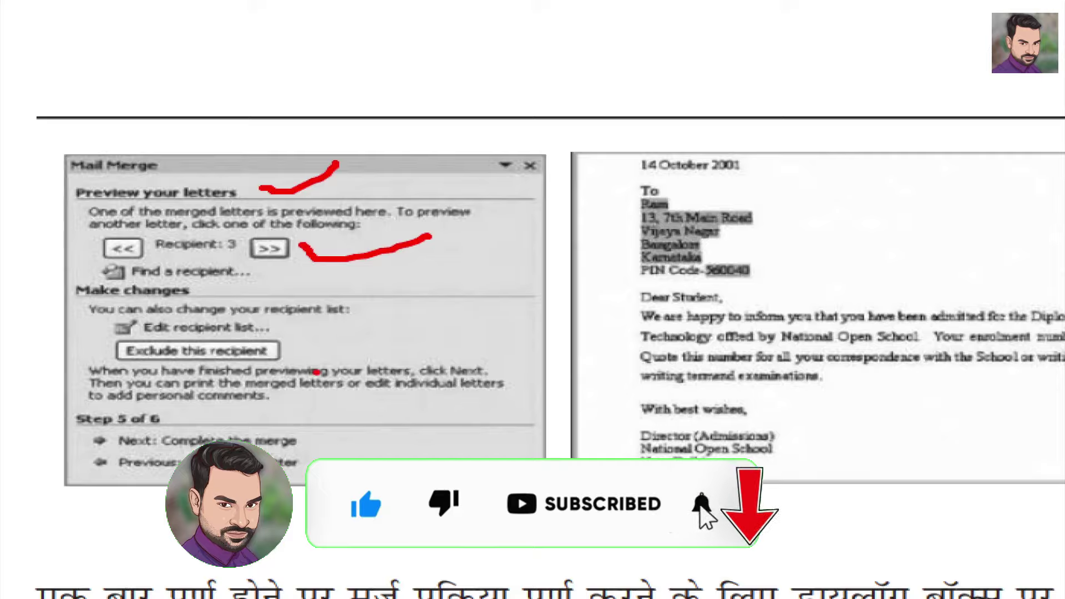
{"action": "key", "text": "Escape"}
- Scroll through pages 11–17 of Chapter 05.pdf, then drag back to page 1
{"action": "scroll", "coordinate": [741, 389], "scroll_direction": "down", "scroll_amount": 5}
{"action": "scroll", "coordinate": [741, 390], "scroll_direction": "down", "scroll_amount": 2}
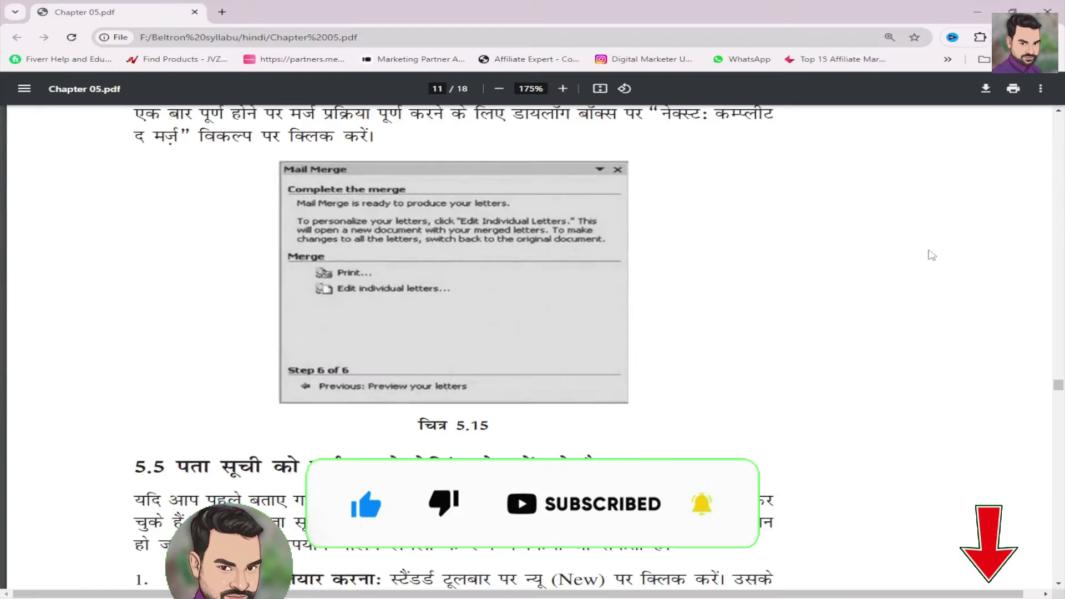
{"action": "scroll", "coordinate": [884, 351], "scroll_direction": "down", "scroll_amount": 7}
{"action": "scroll", "coordinate": [885, 349], "scroll_direction": "down", "scroll_amount": 4}
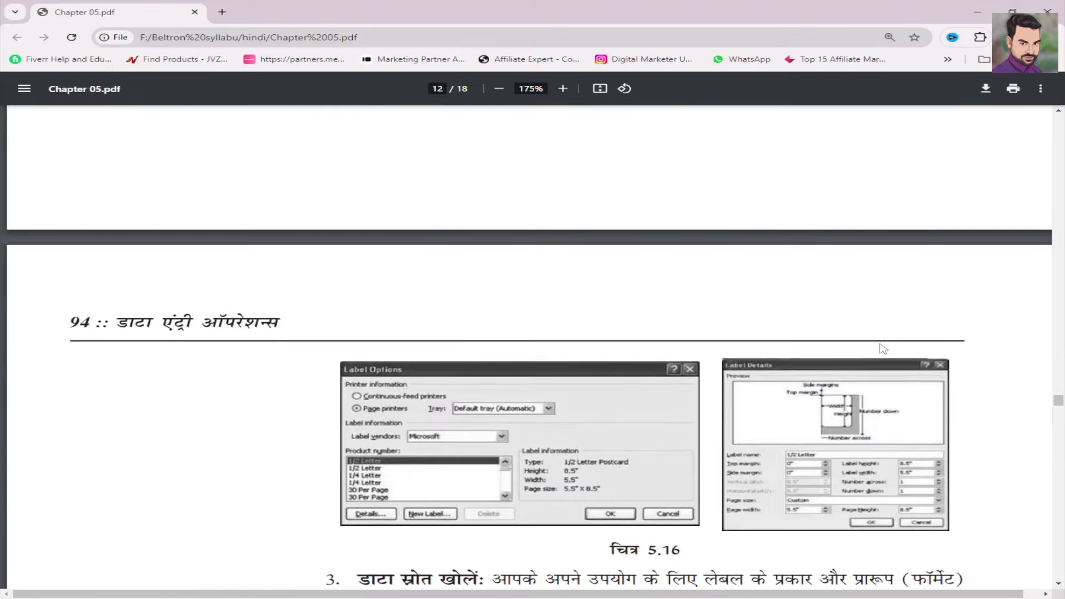
{"action": "scroll", "coordinate": [883, 348], "scroll_direction": "down", "scroll_amount": 15}
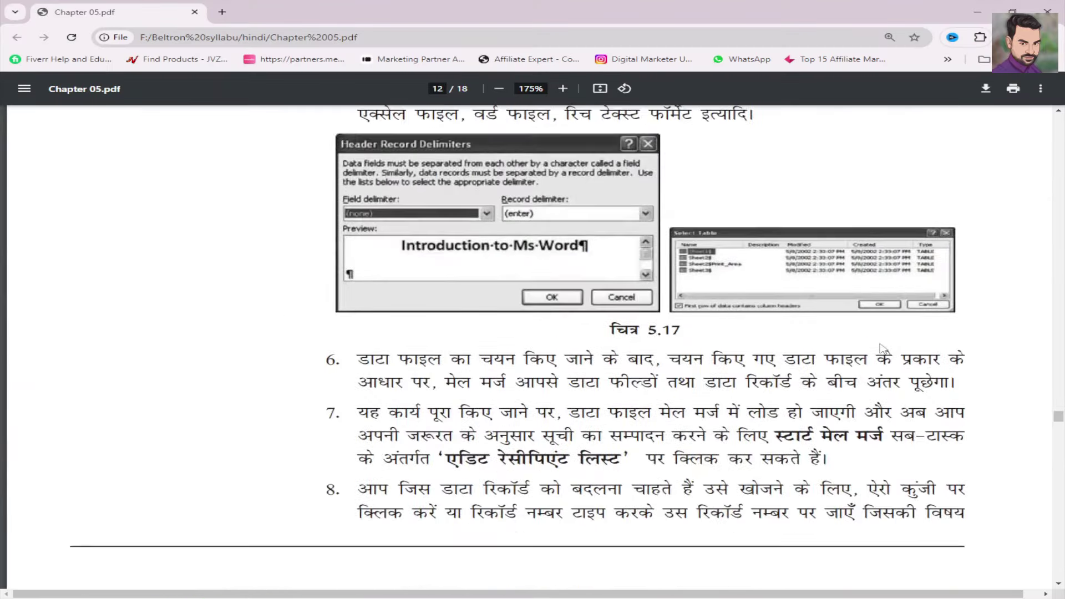
{"action": "scroll", "coordinate": [883, 348], "scroll_direction": "down", "scroll_amount": 15}
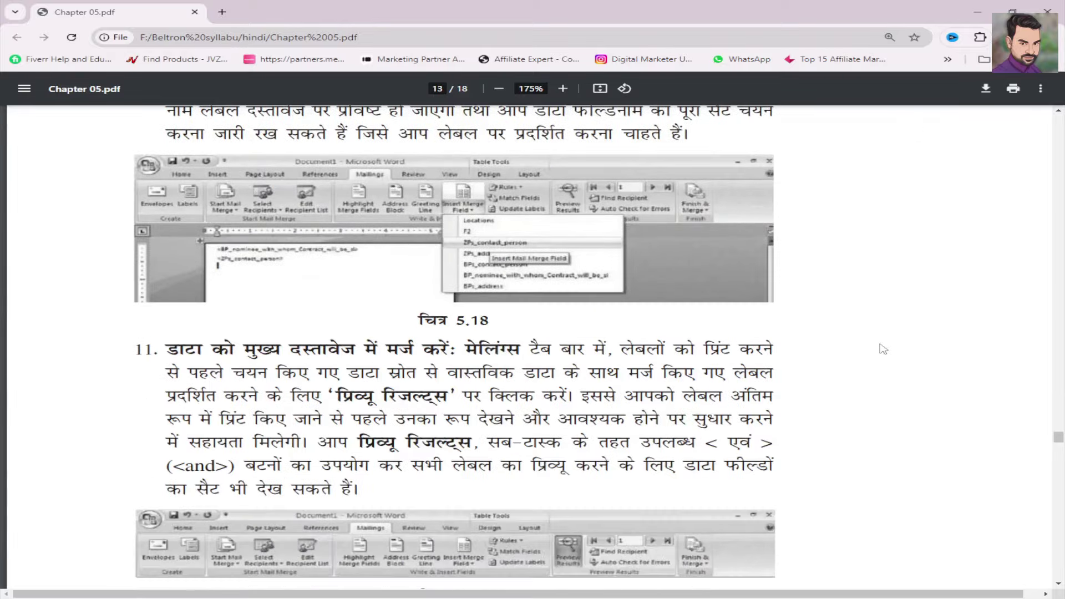
{"action": "scroll", "coordinate": [883, 348], "scroll_direction": "down", "scroll_amount": 15}
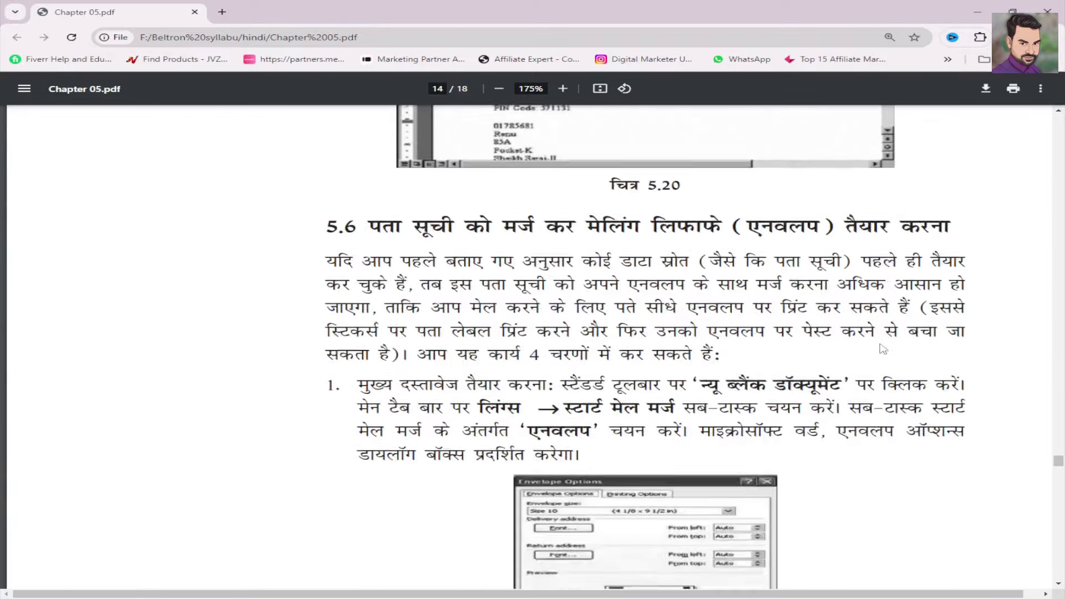
{"action": "scroll", "coordinate": [883, 348], "scroll_direction": "down", "scroll_amount": 15}
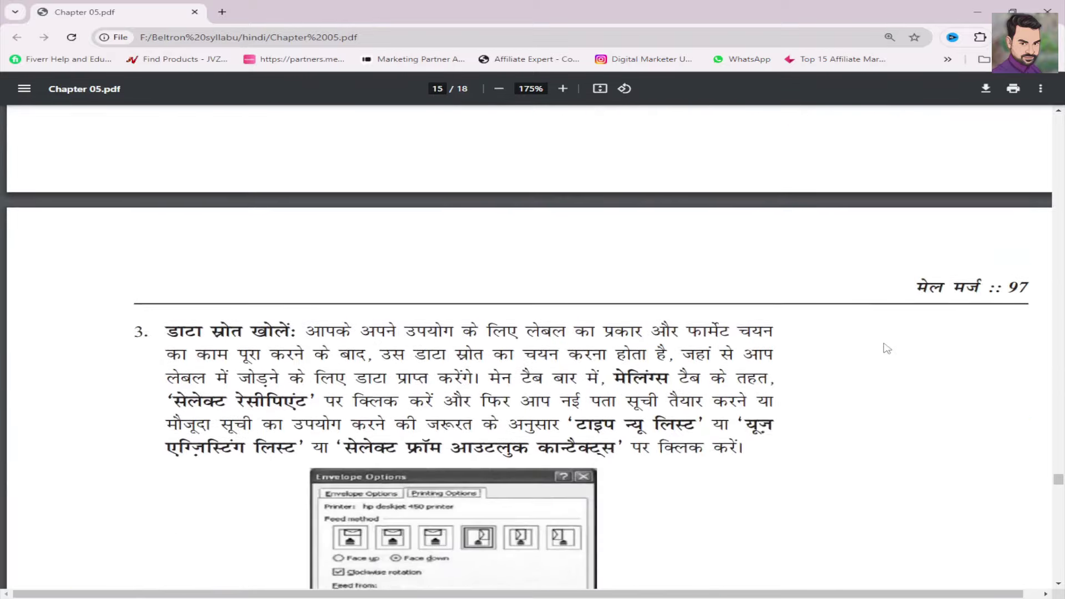
{"action": "scroll", "coordinate": [883, 348], "scroll_direction": "down", "scroll_amount": 7}
{"action": "scroll", "coordinate": [886, 349], "scroll_direction": "down", "scroll_amount": 20}
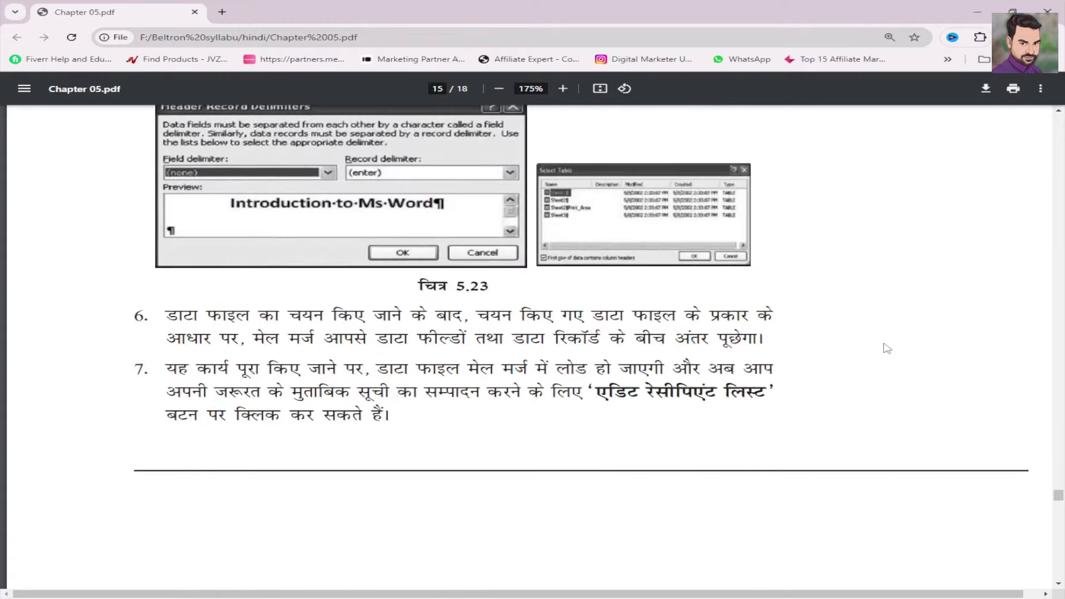
{"action": "scroll", "coordinate": [924, 341], "scroll_direction": "down", "scroll_amount": 7}
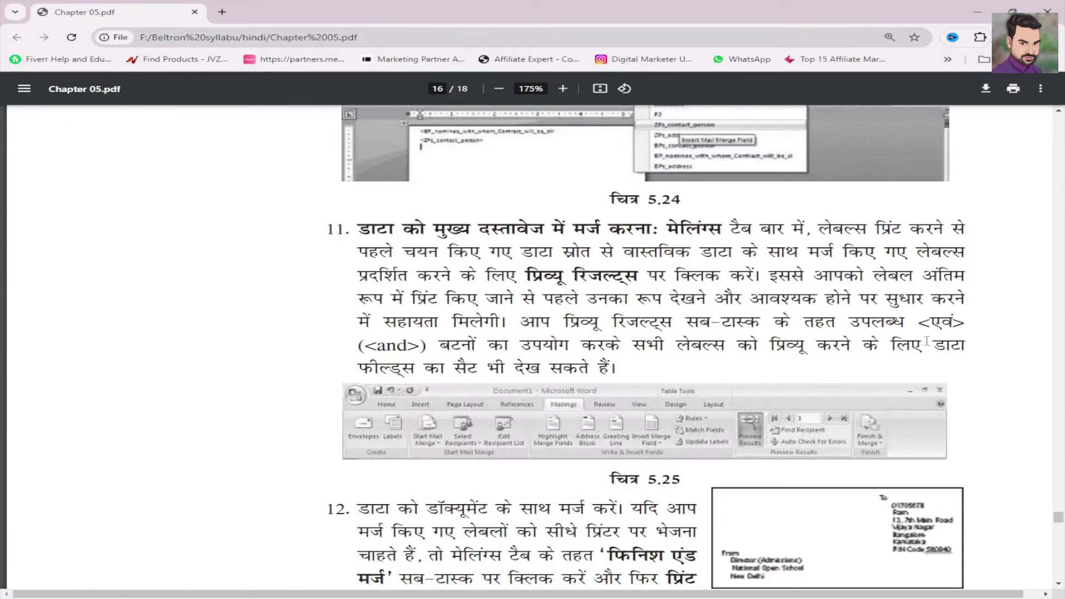
{"action": "scroll", "coordinate": [923, 341], "scroll_direction": "up", "scroll_amount": 1}
{"action": "scroll", "coordinate": [910, 341], "scroll_direction": "up", "scroll_amount": 1}
{"action": "scroll", "coordinate": [909, 341], "scroll_direction": "down", "scroll_amount": 5}
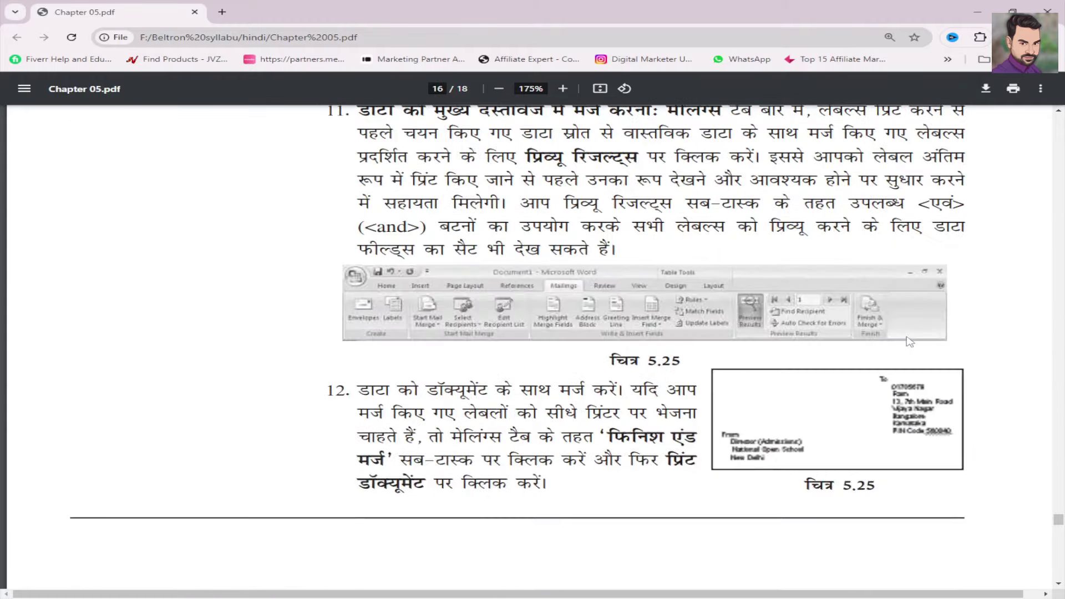
{"action": "scroll", "coordinate": [910, 341], "scroll_direction": "down", "scroll_amount": 5}
{"action": "scroll", "coordinate": [910, 341], "scroll_direction": "down", "scroll_amount": 4}
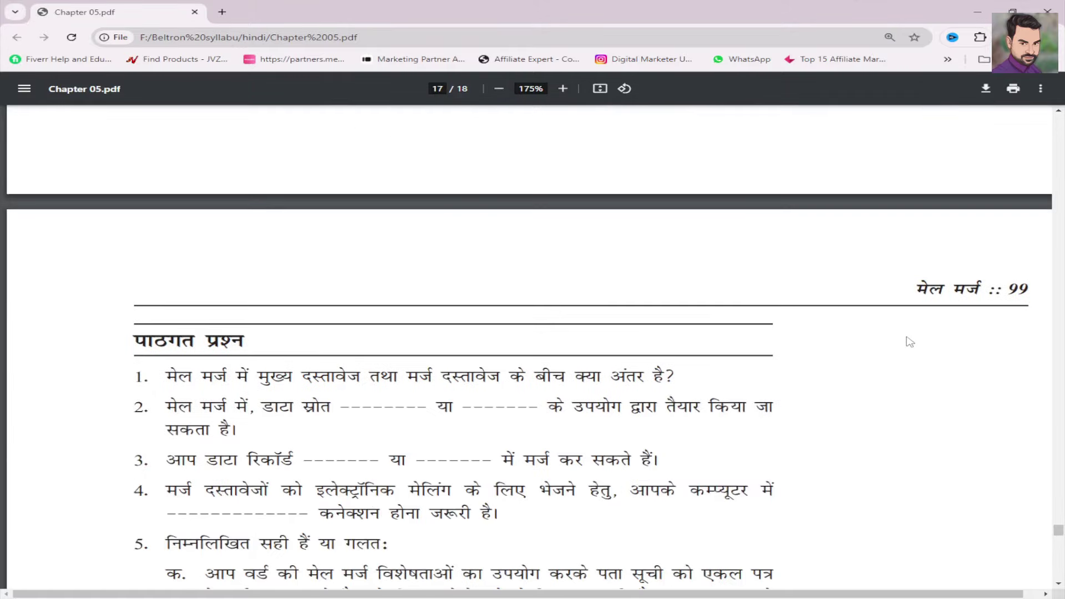
{"action": "scroll", "coordinate": [909, 338], "scroll_direction": "up", "scroll_amount": 6}
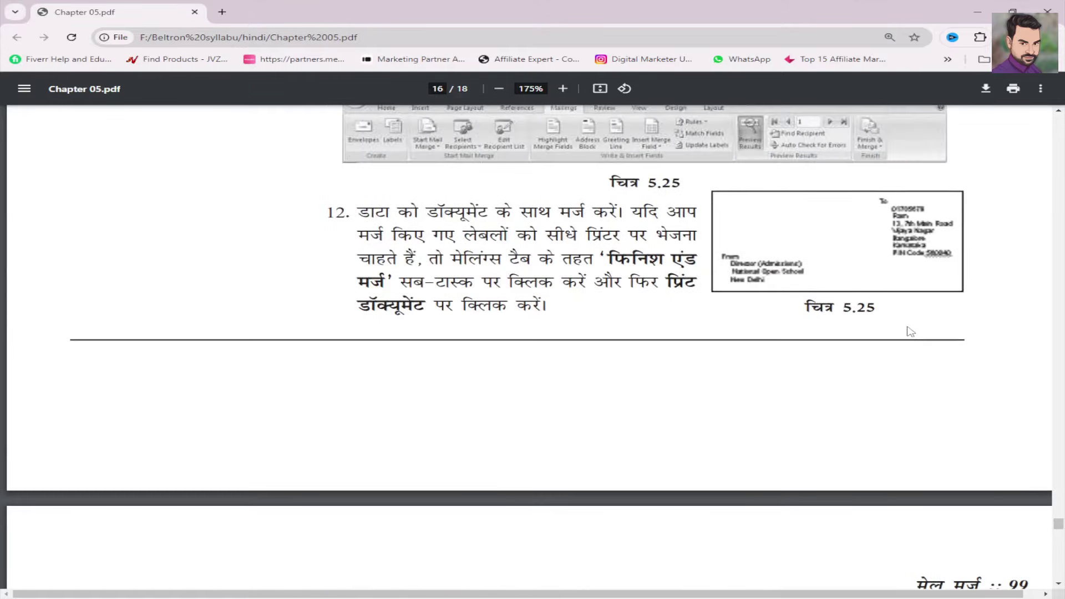
{"action": "scroll", "coordinate": [910, 331], "scroll_direction": "up", "scroll_amount": 2}
{"action": "scroll", "coordinate": [914, 329], "scroll_direction": "up", "scroll_amount": 13}
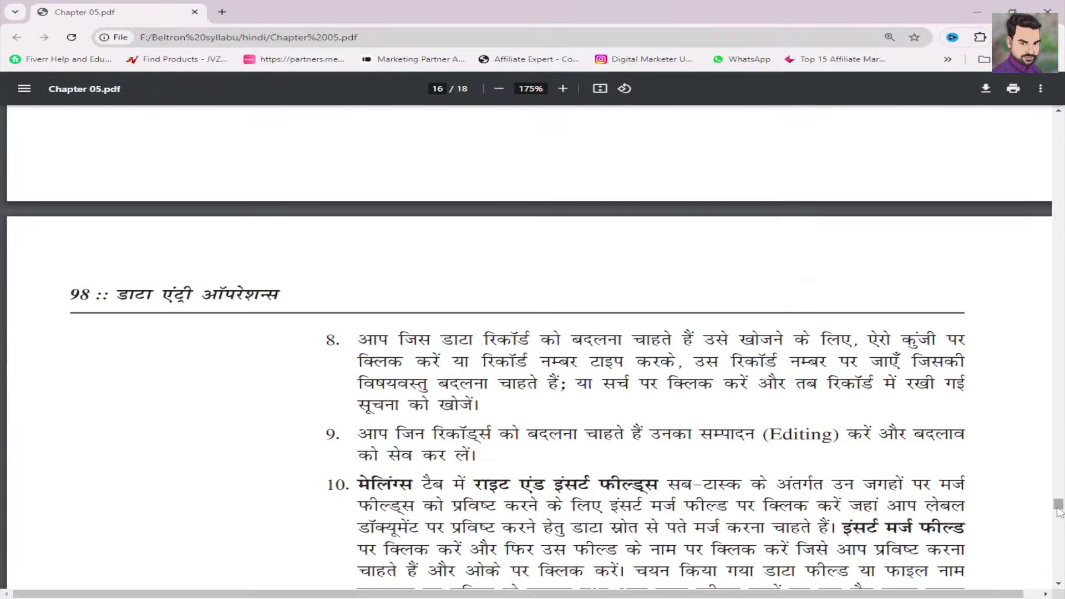
{"action": "left_click_drag", "start_coordinate": [1058, 504], "coordinate": [1033, 95]}
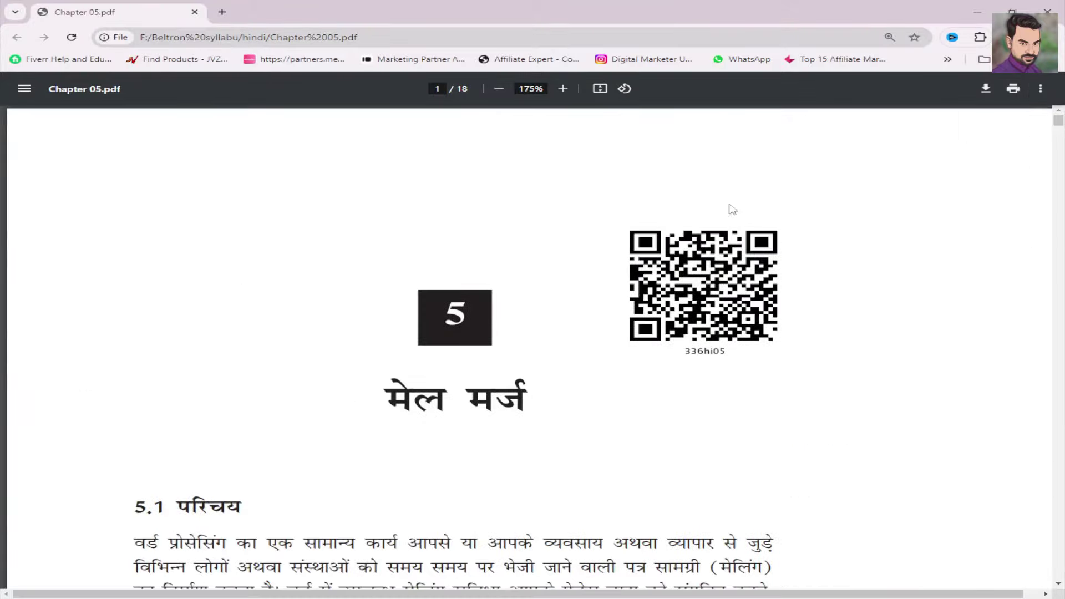
- Highlight the introductory sentence and document types in section 5.2's objectives
{"action": "scroll", "coordinate": [351, 357], "scroll_direction": "down", "scroll_amount": 13}
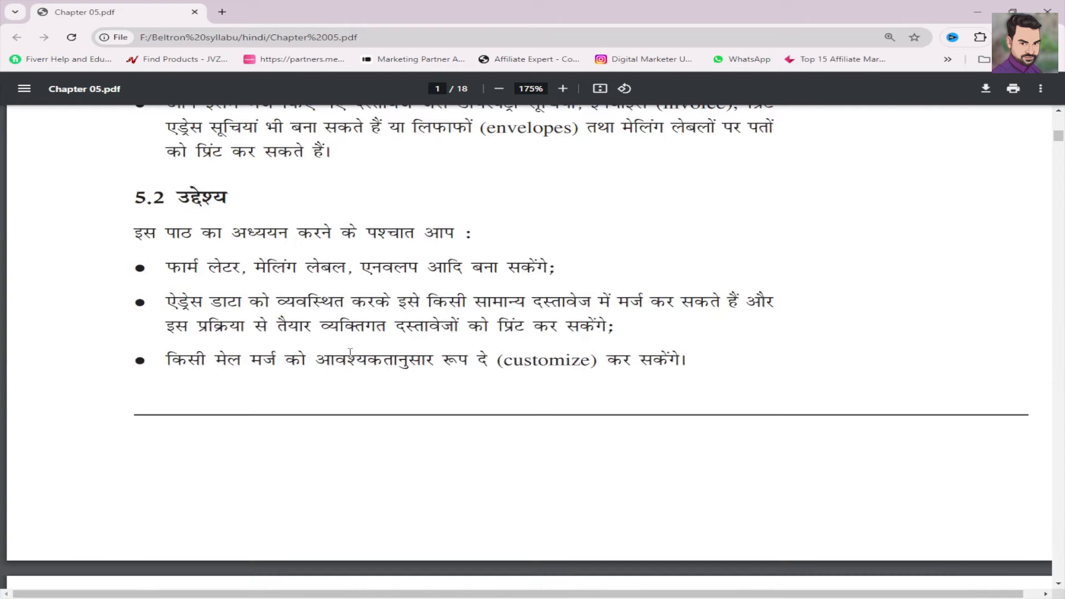
{"action": "double_click", "coordinate": [172, 268]}
{"action": "left_click_drag", "start_coordinate": [189, 216], "coordinate": [486, 241]}
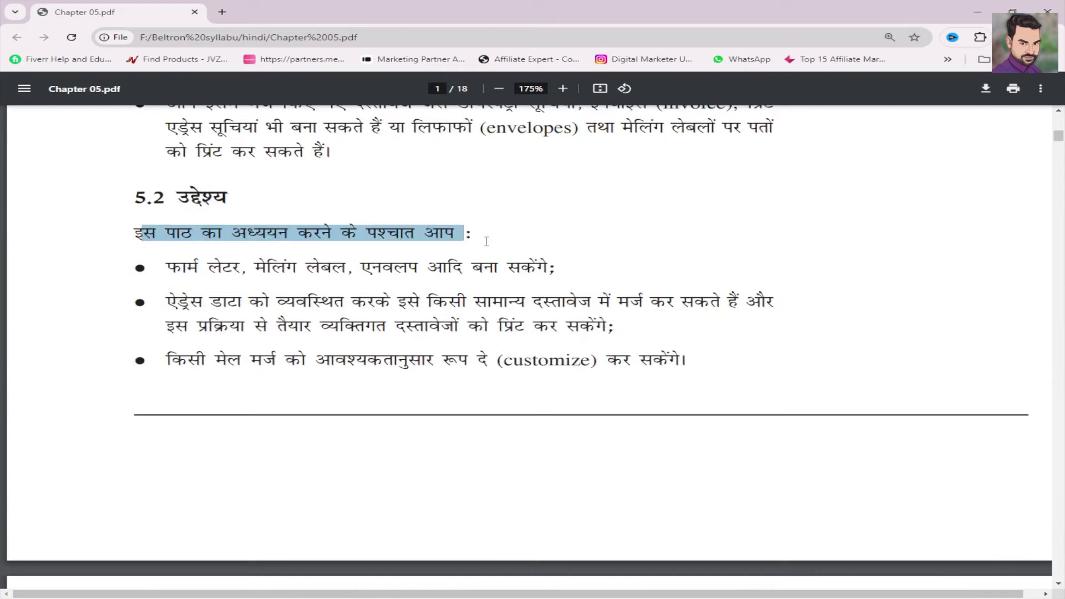
{"action": "left_click", "coordinate": [361, 241]}
{"action": "left_click_drag", "start_coordinate": [171, 267], "coordinate": [531, 274]}
{"action": "left_click", "coordinate": [395, 270]}
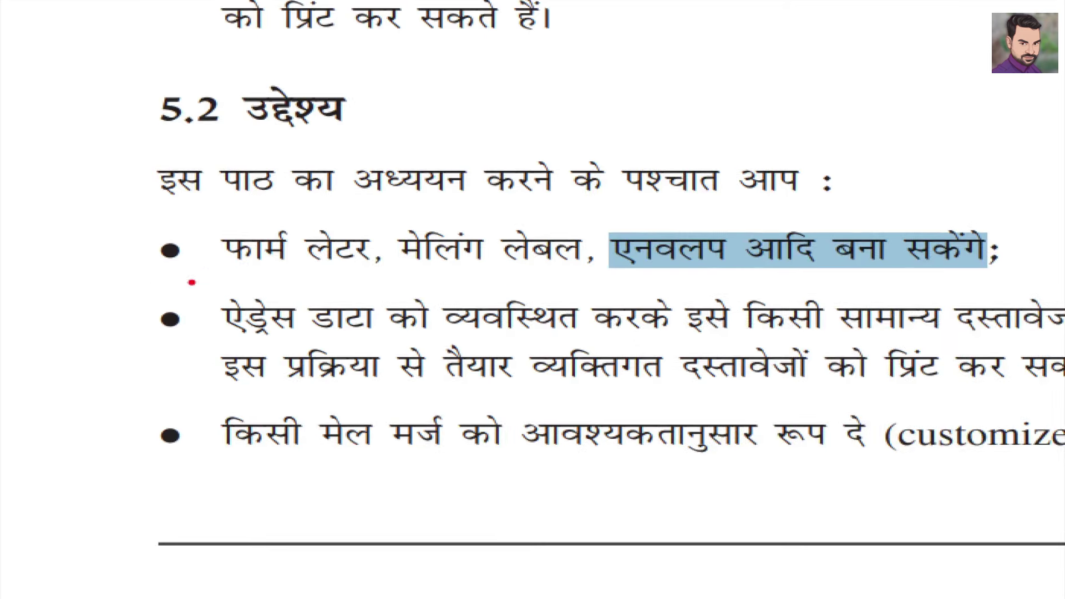
{"action": "left_click_drag", "start_coordinate": [192, 283], "coordinate": [1064, 321]}
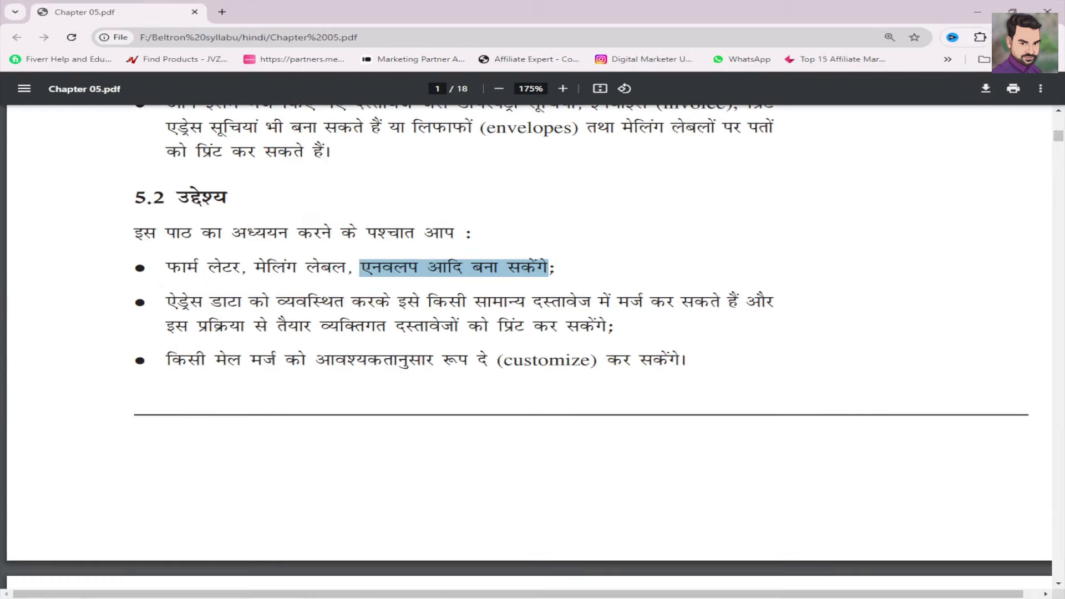
- Clear the highlight and minimize Chrome to bring back Envelopes2 in Word
{"action": "mouse_move", "coordinate": [393, 598]}
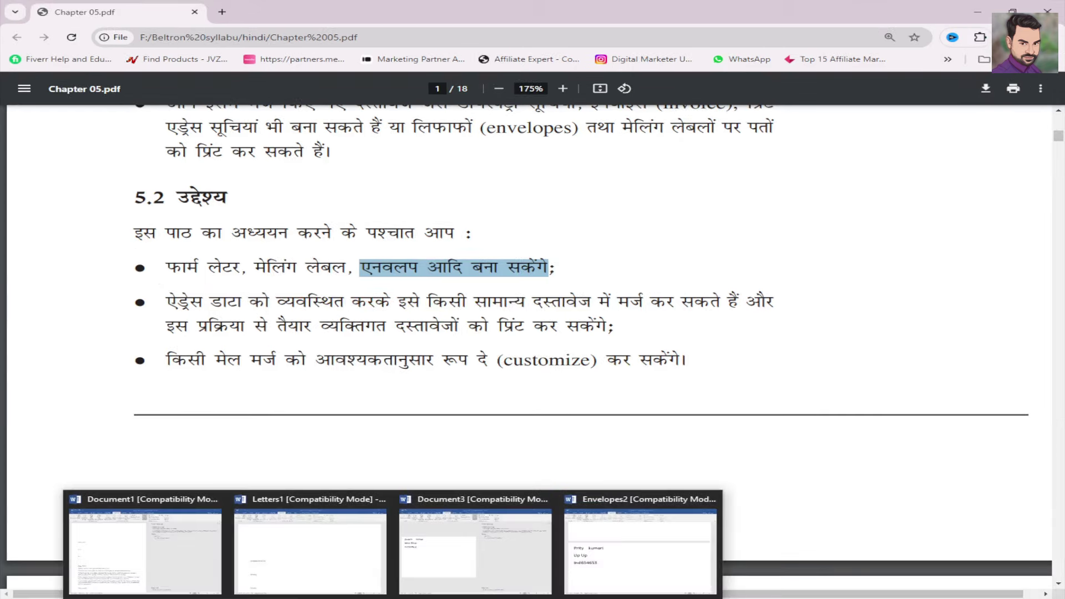
{"action": "left_click", "coordinate": [763, 329]}
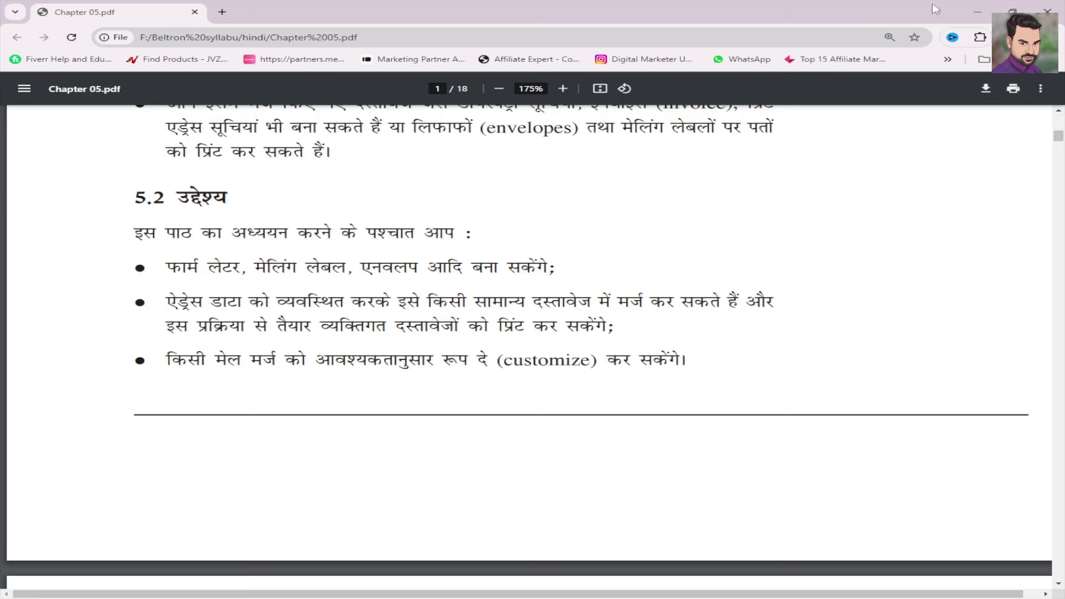
{"action": "left_click", "coordinate": [977, 12]}
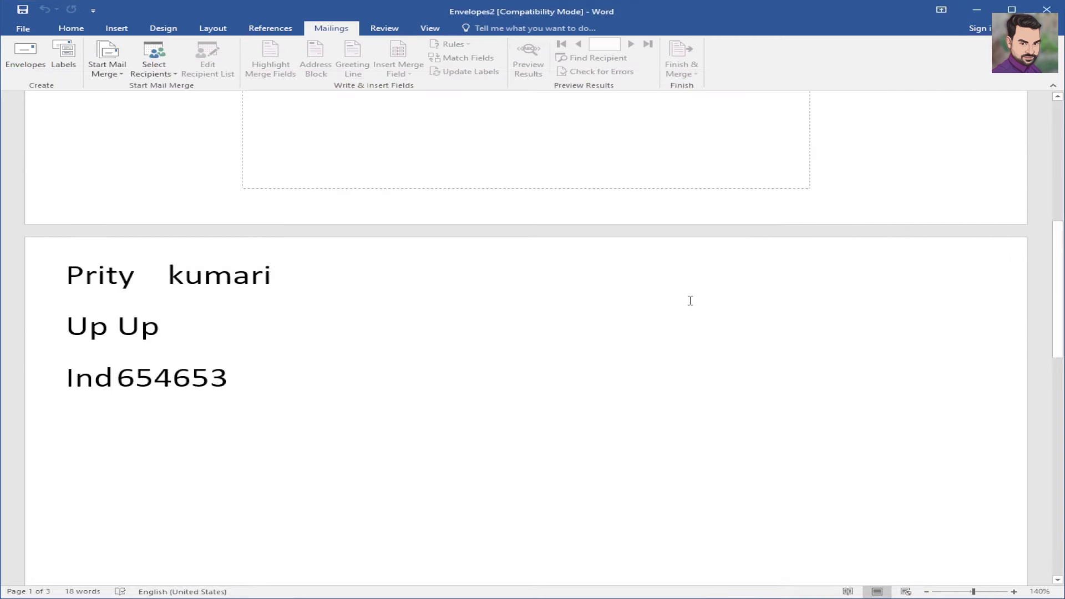